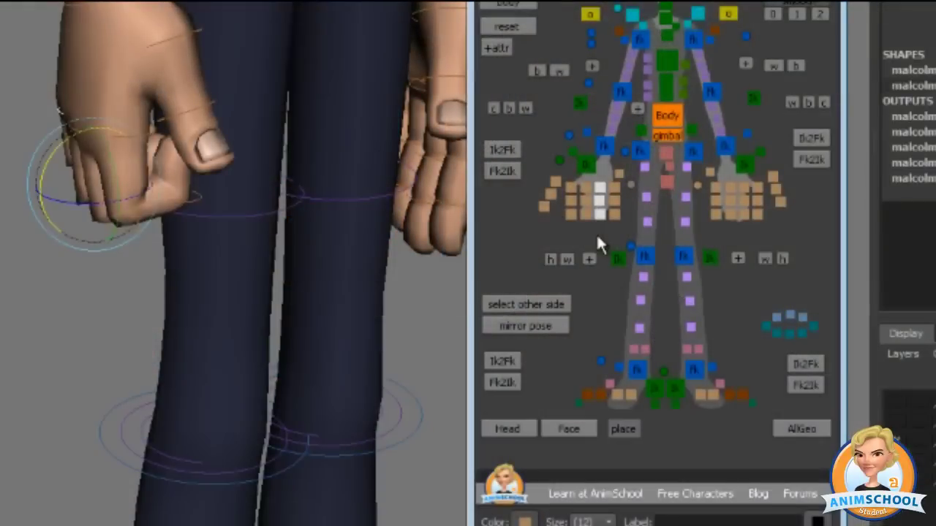
Select groups of finger controls on the body picker and the eyelid controls around one eye on the face picker
{"action": "left_click", "coordinate": [586, 192]}
{"action": "left_click_drag", "start_coordinate": [570, 182], "coordinate": [622, 204]}
{"action": "left_click_drag", "start_coordinate": [564, 211], "coordinate": [625, 221]}
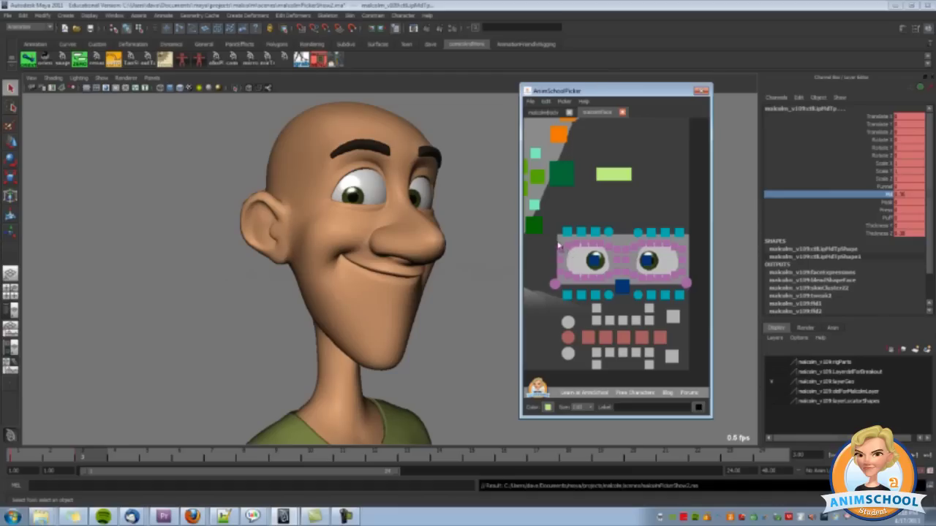
{"action": "left_click_drag", "start_coordinate": [557, 243], "coordinate": [635, 263]}
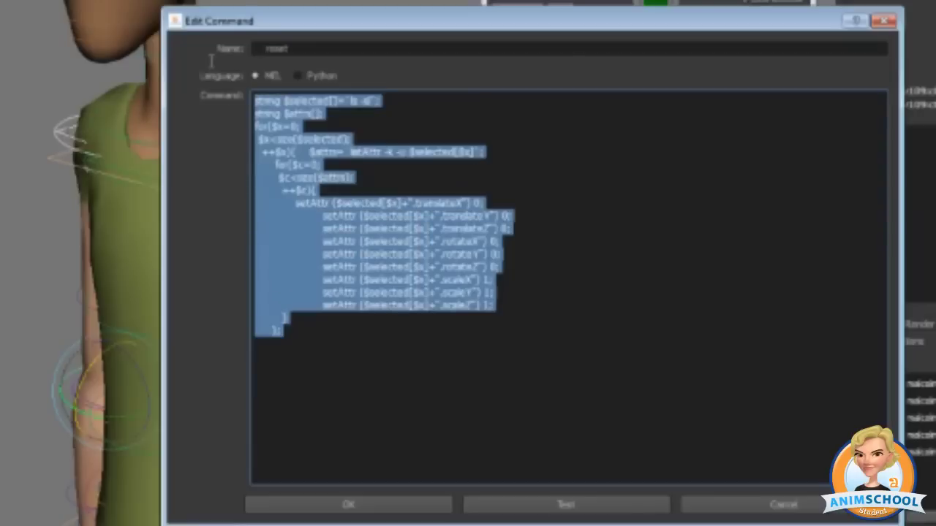
{"action": "left_click", "coordinate": [332, 355]}
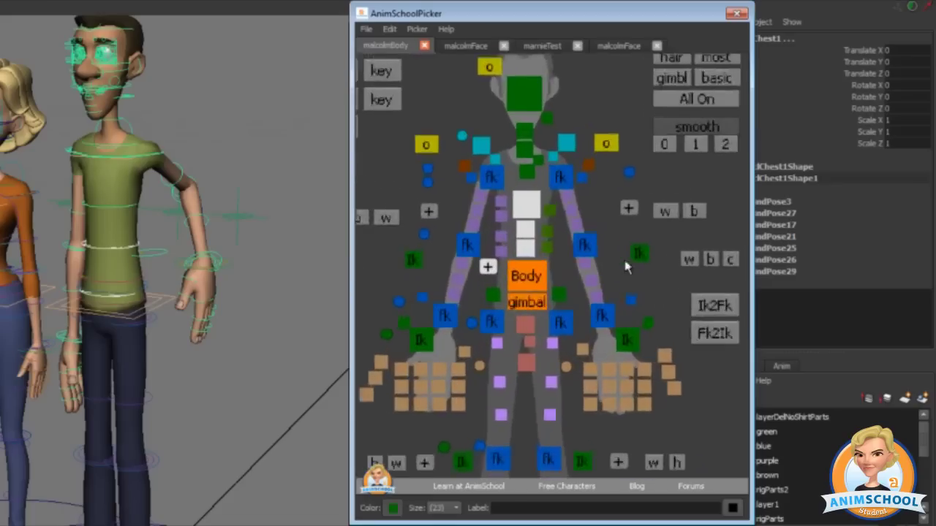
{"action": "scroll", "coordinate": [515, 236], "scroll_direction": "up", "scroll_amount": 3}
{"action": "middle_click_drag", "start_coordinate": [515, 232], "coordinate": [506, 252], "text": "alt"}
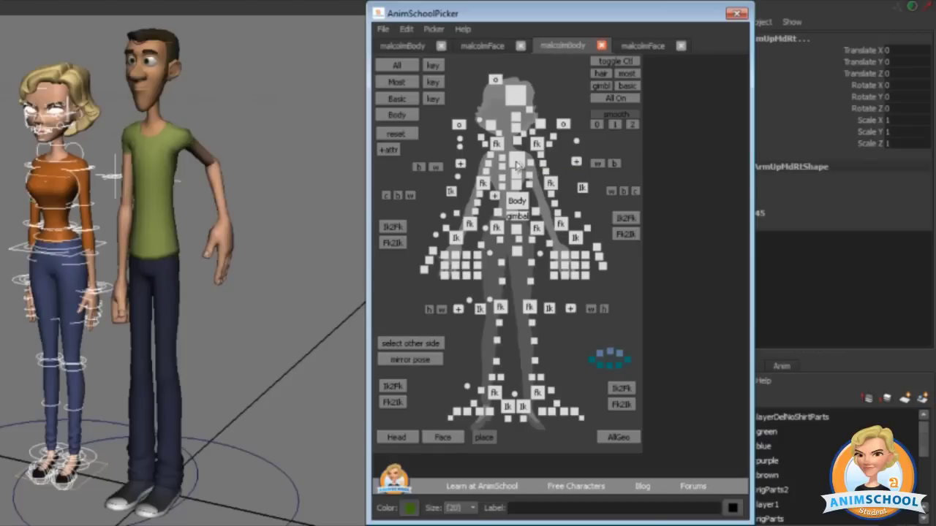
Select Marnie's main body control from the body picker
{"action": "middle_click_drag", "start_coordinate": [509, 162], "coordinate": [507, 162]}
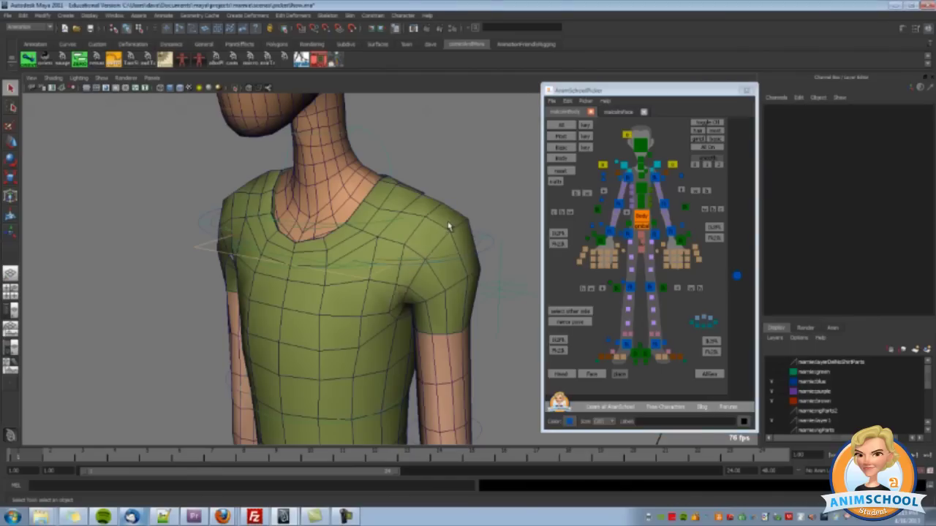
{"action": "left_click", "coordinate": [443, 227]}
{"action": "left_click_drag", "start_coordinate": [441, 229], "coordinate": [417, 234], "text": "alt"}
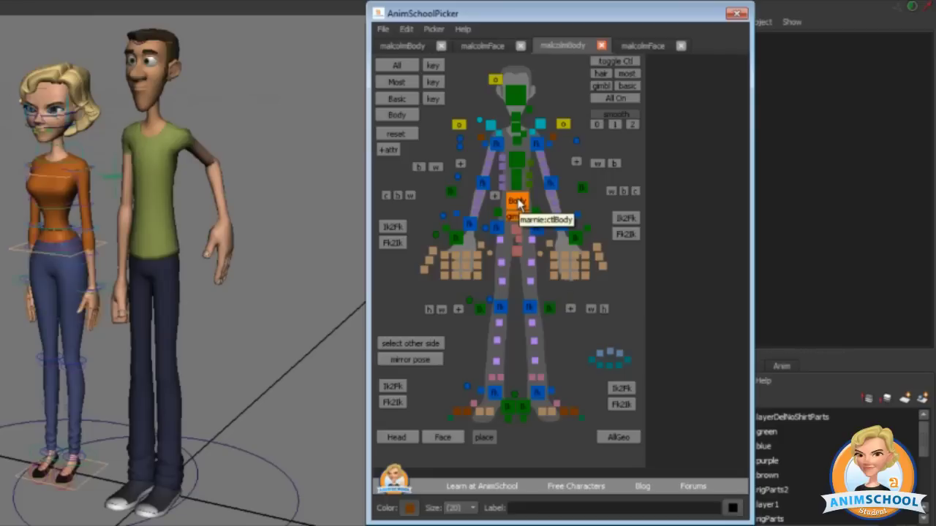
{"action": "left_click", "coordinate": [518, 204]}
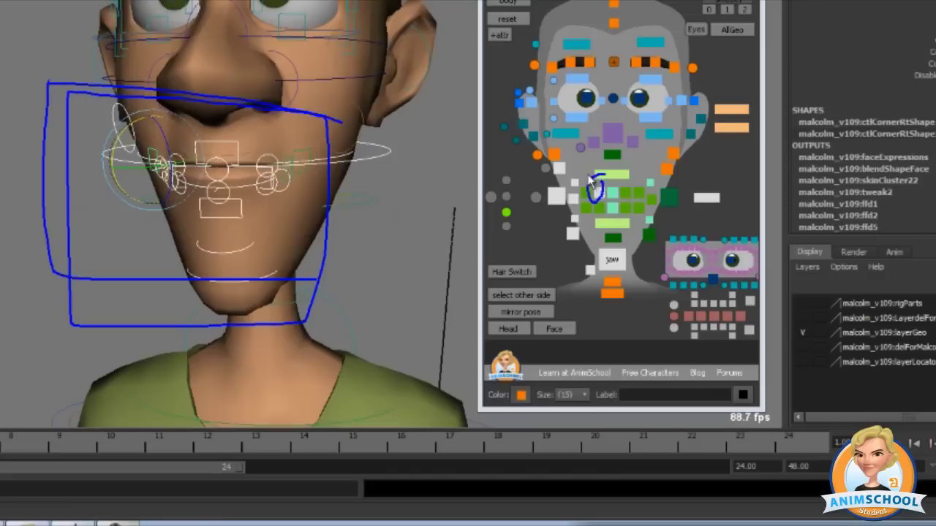
{"action": "mouse_move", "coordinate": [596, 187]}
{"action": "left_mouse_down"}
{"action": "mouse_move", "coordinate": [549, 162]}
{"action": "mouse_move", "coordinate": [589, 241]}
{"action": "mouse_move", "coordinate": [580, 182]}
{"action": "left_mouse_up"}
{"action": "mouse_move", "coordinate": [590, 233]}
{"action": "left_mouse_down"}
{"action": "mouse_move", "coordinate": [639, 260]}
{"action": "mouse_move", "coordinate": [580, 253]}
{"action": "left_mouse_up"}
{"action": "mouse_move", "coordinate": [695, 206]}
{"action": "left_mouse_down"}
{"action": "mouse_move", "coordinate": [683, 211]}
{"action": "mouse_move", "coordinate": [753, 201]}
{"action": "left_mouse_up"}
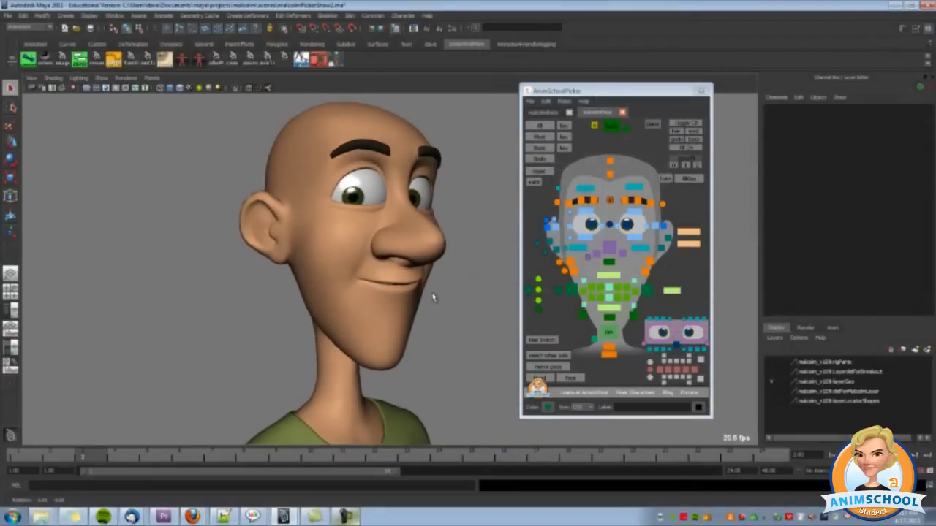
Select Malcolm's right mouth corner control and rotate it to adjust the smile
{"action": "left_click", "coordinate": [333, 261]}
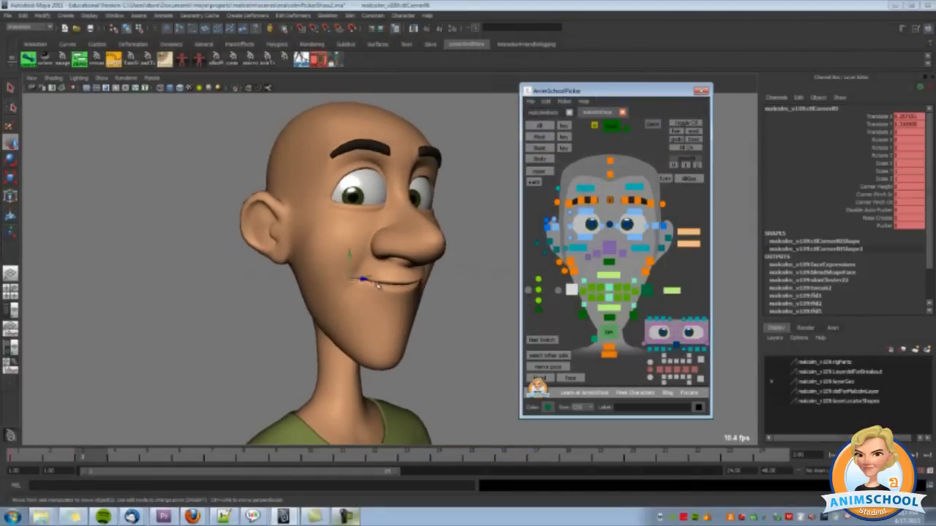
{"action": "key", "text": "e"}
{"action": "mouse_move", "coordinate": [334, 260]}
{"action": "left_mouse_down"}
{"action": "mouse_move", "coordinate": [355, 245]}
{"action": "mouse_move", "coordinate": [330, 252]}
{"action": "left_mouse_up"}
{"action": "key", "text": "w"}
{"action": "left_click", "coordinate": [424, 250]}
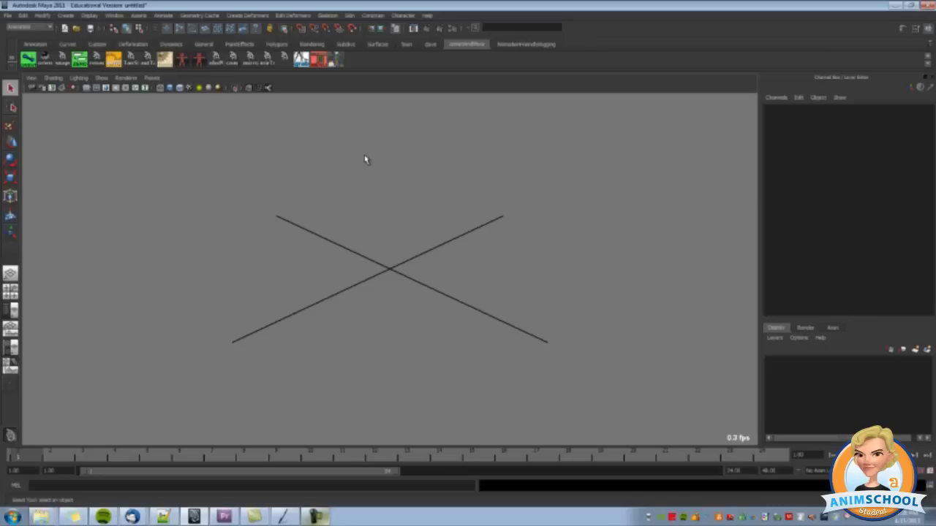
{"action": "mouse_move", "coordinate": [354, 98]}
{"action": "left_mouse_down"}
{"action": "mouse_move", "coordinate": [352, 48]}
{"action": "mouse_move", "coordinate": [326, 44]}
{"action": "mouse_move", "coordinate": [339, 89]}
{"action": "mouse_move", "coordinate": [373, 57]}
{"action": "mouse_move", "coordinate": [321, 70]}
{"action": "mouse_move", "coordinate": [353, 36]}
{"action": "left_mouse_up"}
{"action": "key", "text": "Escape"}
Open the options for creating a file reference and bring up the name clash settings
{"action": "left_click", "coordinate": [6, 16]}
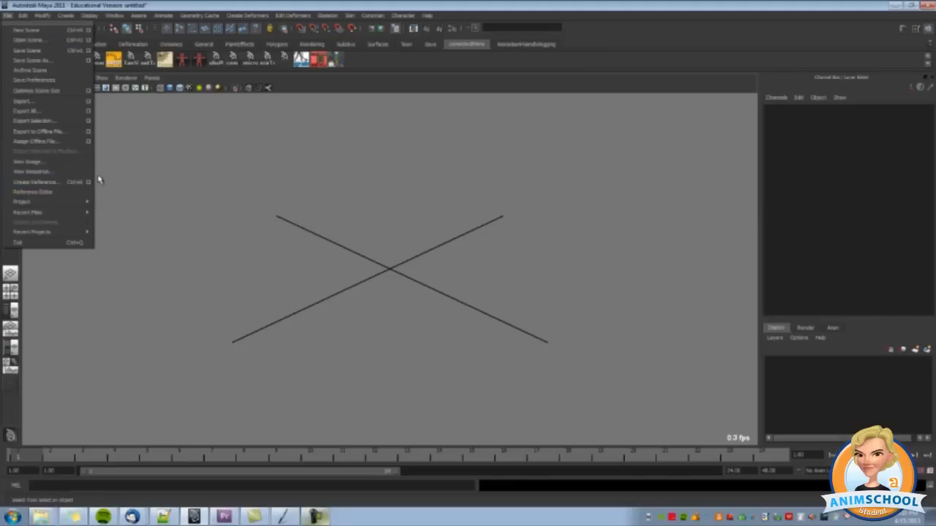
{"action": "left_click", "coordinate": [89, 183]}
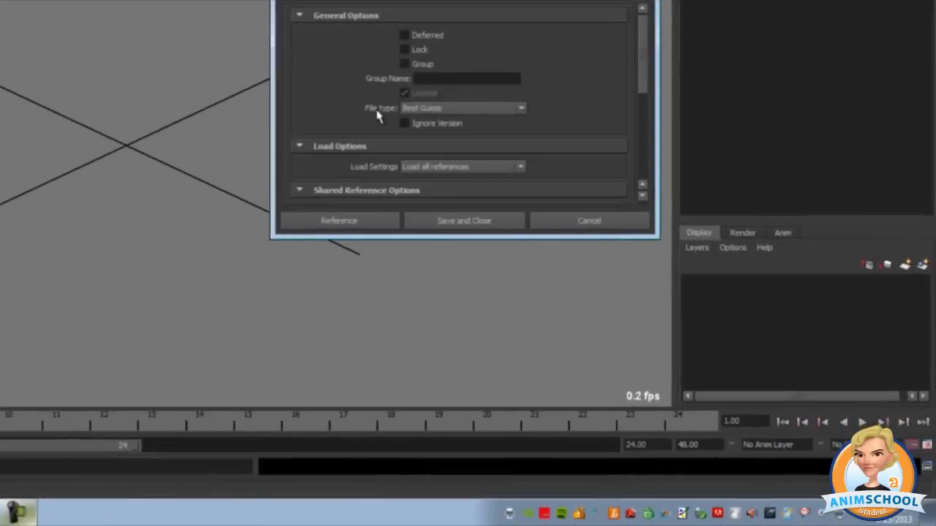
{"action": "left_click_drag", "start_coordinate": [713, 187], "coordinate": [716, 250]}
{"action": "mouse_move", "coordinate": [508, 90]}
{"action": "left_mouse_down"}
{"action": "mouse_move", "coordinate": [365, 88]}
{"action": "mouse_move", "coordinate": [475, 132]}
{"action": "mouse_move", "coordinate": [431, 82]}
{"action": "mouse_move", "coordinate": [355, 137]}
{"action": "mouse_move", "coordinate": [477, 69]}
{"action": "left_mouse_up"}
Try resolving all nodes with a custom string, and set the option back to the file name
{"action": "left_click", "coordinate": [464, 115]}
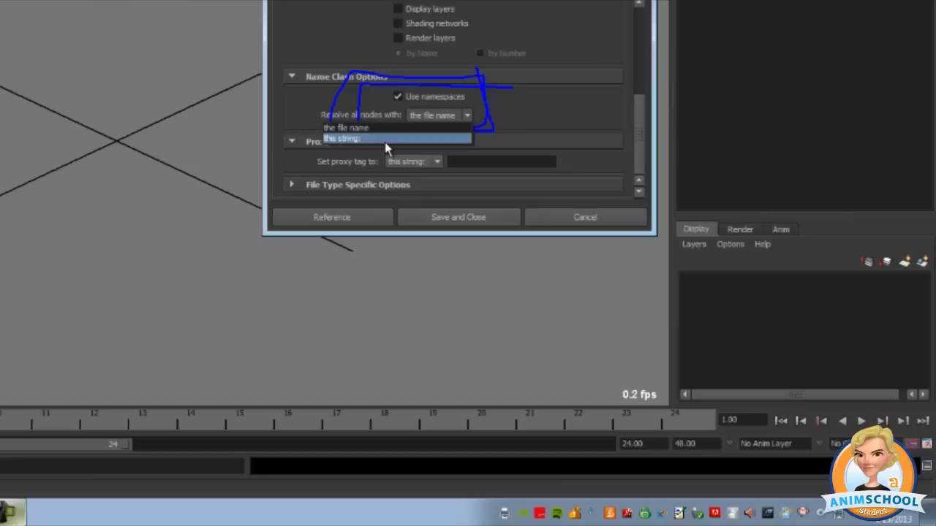
{"action": "left_click", "coordinate": [385, 146]}
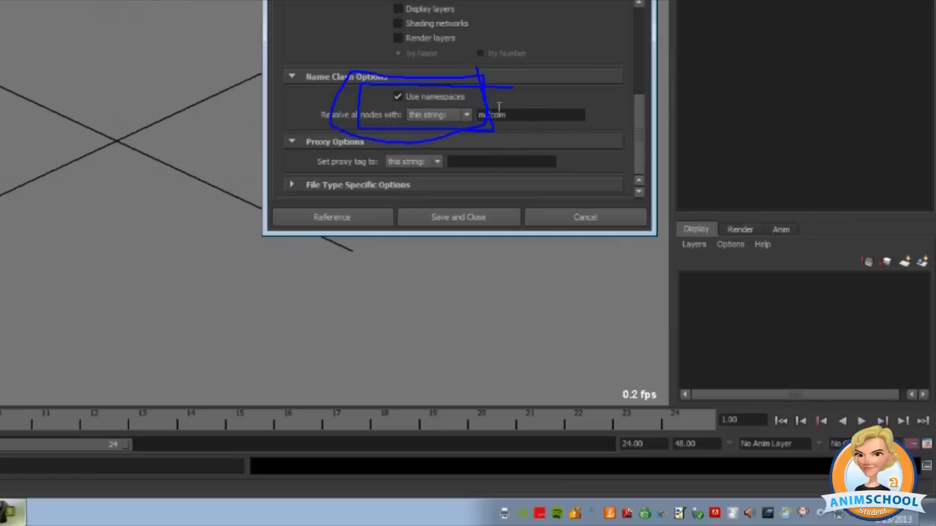
{"action": "left_click", "coordinate": [463, 115]}
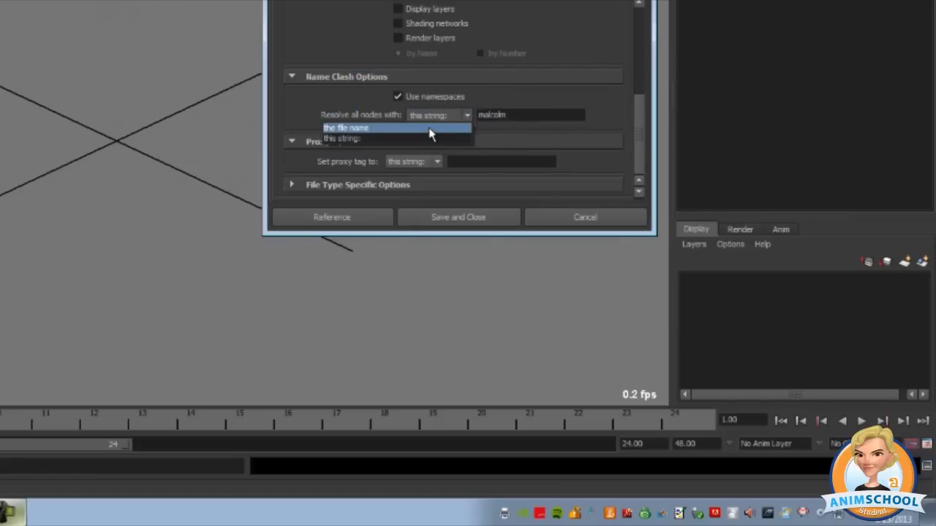
{"action": "left_click", "coordinate": [429, 129]}
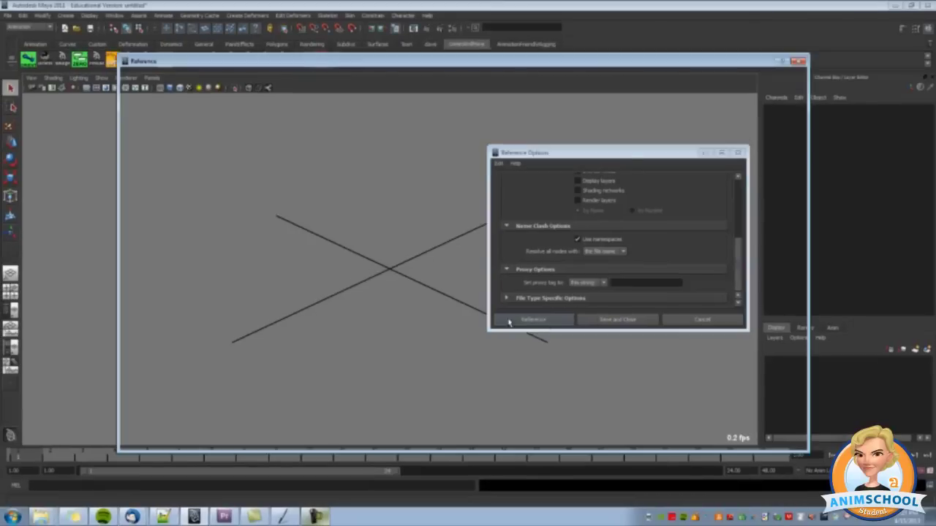
Reference the character file malcolm_v109.ma into the empty scene
{"action": "left_click", "coordinate": [511, 321]}
{"action": "left_click", "coordinate": [225, 105]}
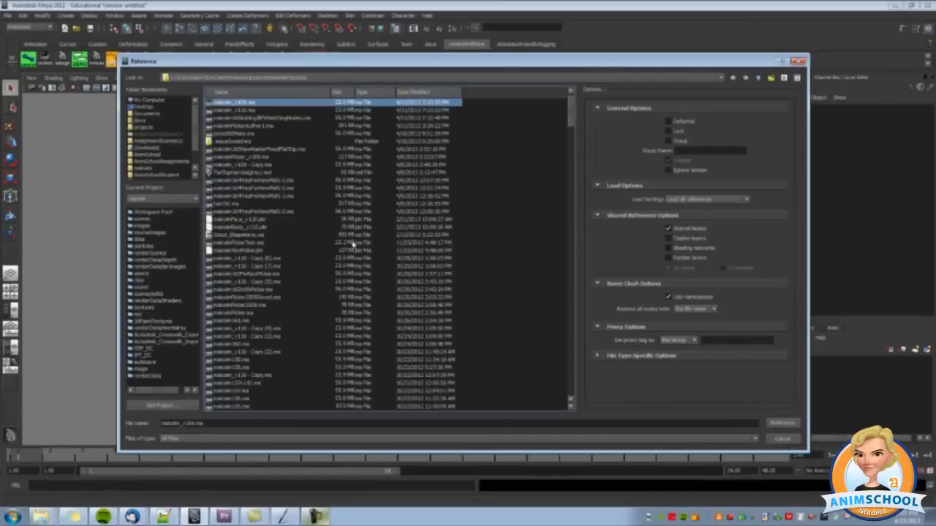
{"action": "left_click", "coordinate": [780, 424]}
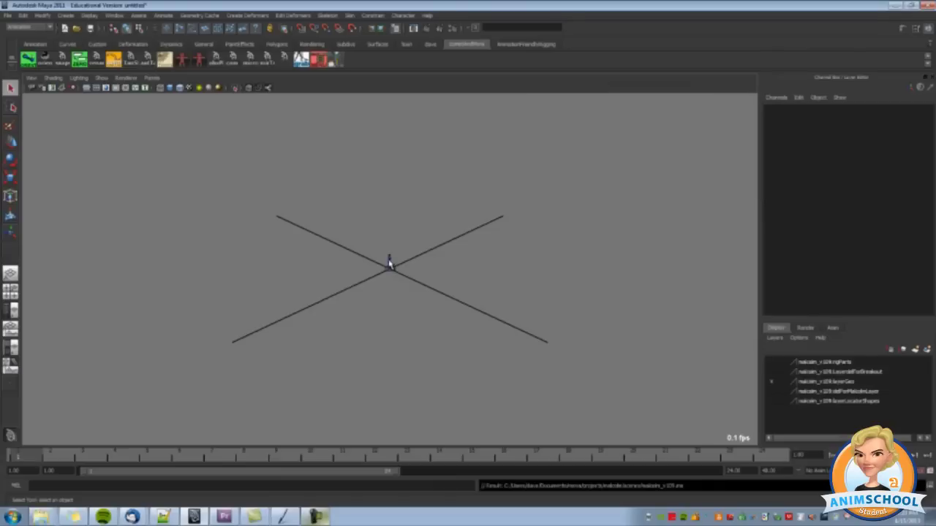
Bring the referenced Malcolm character into close view and display it smooth shaded
{"action": "right_click_drag", "start_coordinate": [326, 265], "coordinate": [862, 261], "text": "alt"}
{"action": "middle_click_drag", "start_coordinate": [355, 225], "coordinate": [338, 278], "text": "alt"}
{"action": "right_click_drag", "start_coordinate": [338, 277], "coordinate": [760, 292], "text": "alt"}
{"action": "left_click_drag", "start_coordinate": [329, 312], "coordinate": [356, 289], "text": "alt"}
{"action": "left_click", "coordinate": [349, 253]}
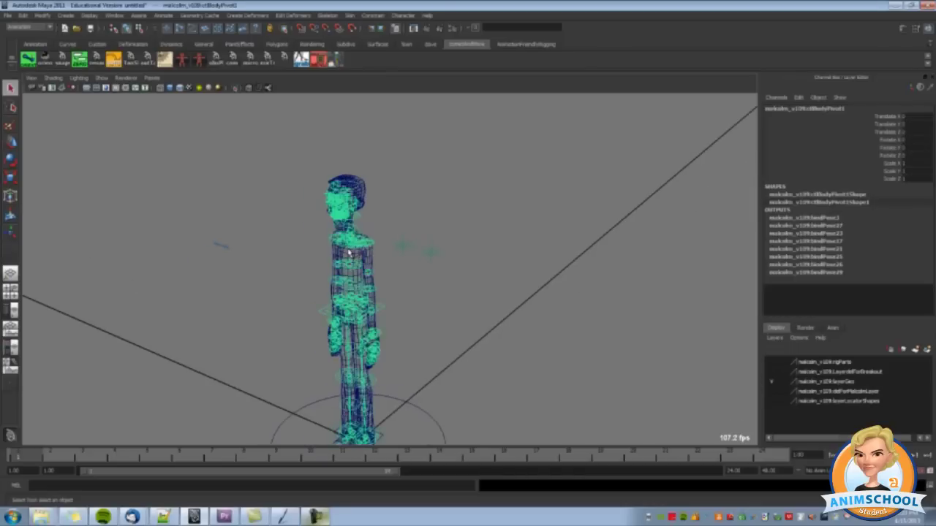
{"action": "left_click", "coordinate": [349, 258]}
{"action": "right_click_drag", "start_coordinate": [349, 259], "coordinate": [430, 270], "text": "alt"}
{"action": "key", "text": "5"}
Frame Malcolm's head and shoulders and open the AnimSchoolPicker window beside the character
{"action": "left_click_drag", "start_coordinate": [399, 265], "coordinate": [400, 249], "text": "alt"}
{"action": "middle_click_drag", "start_coordinate": [399, 248], "coordinate": [402, 314], "text": "alt"}
{"action": "right_click_drag", "start_coordinate": [402, 314], "coordinate": [559, 311], "text": "alt"}
{"action": "middle_click_drag", "start_coordinate": [385, 182], "coordinate": [387, 240], "text": "alt"}
{"action": "mouse_move", "coordinate": [316, 126]}
{"action": "left_mouse_down", "text": "alt"}
{"action": "mouse_move", "coordinate": [313, 152]}
{"action": "mouse_move", "coordinate": [339, 158]}
{"action": "mouse_move", "coordinate": [328, 142]}
{"action": "mouse_move", "coordinate": [360, 179]}
{"action": "mouse_move", "coordinate": [336, 158]}
{"action": "left_mouse_up", "text": "alt"}
{"action": "left_click", "coordinate": [335, 59]}
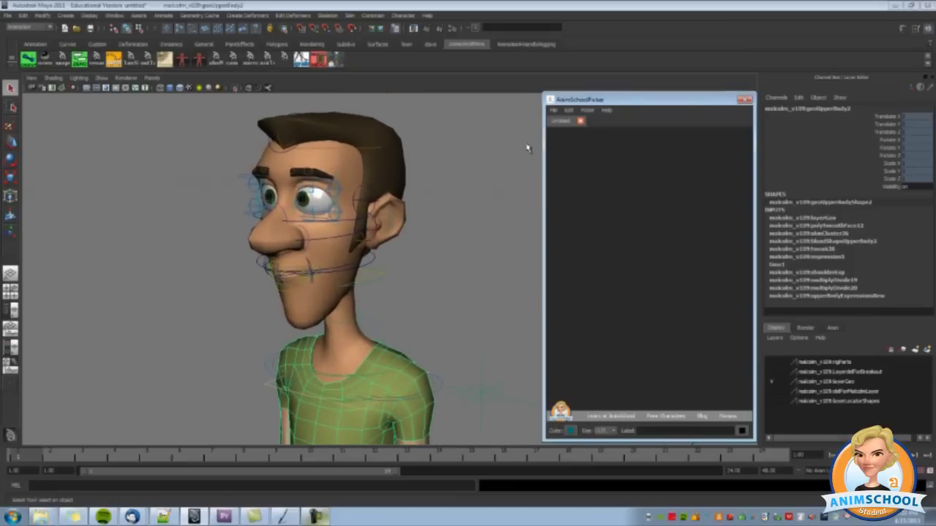
Select one of the joints around the eye and hide all joints in the viewport
{"action": "left_click_drag", "start_coordinate": [311, 209], "coordinate": [259, 183], "text": "alt"}
{"action": "left_click", "coordinate": [269, 186]}
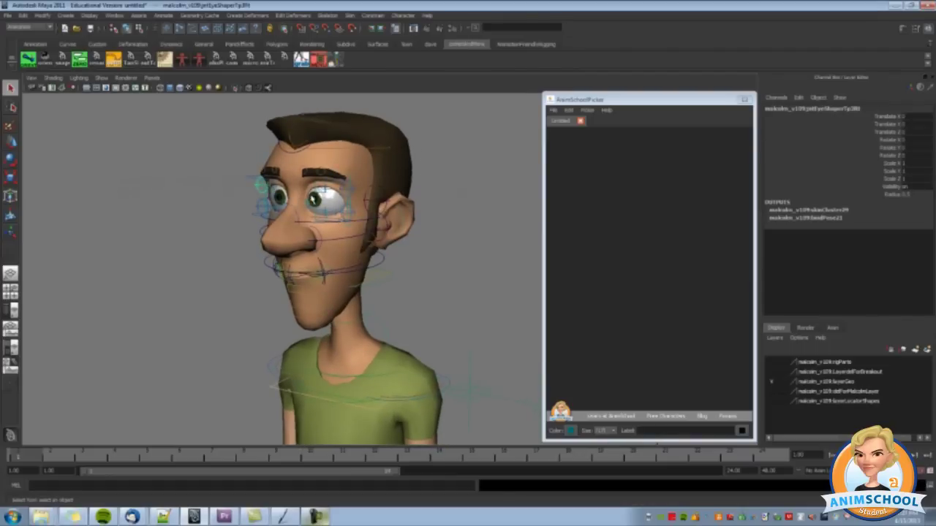
{"action": "left_click", "coordinate": [100, 78]}
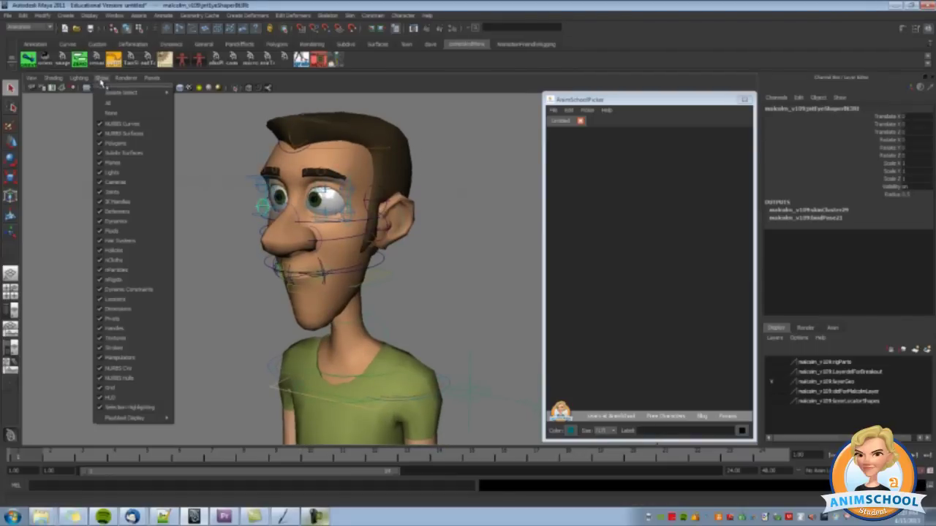
{"action": "left_click", "coordinate": [145, 193]}
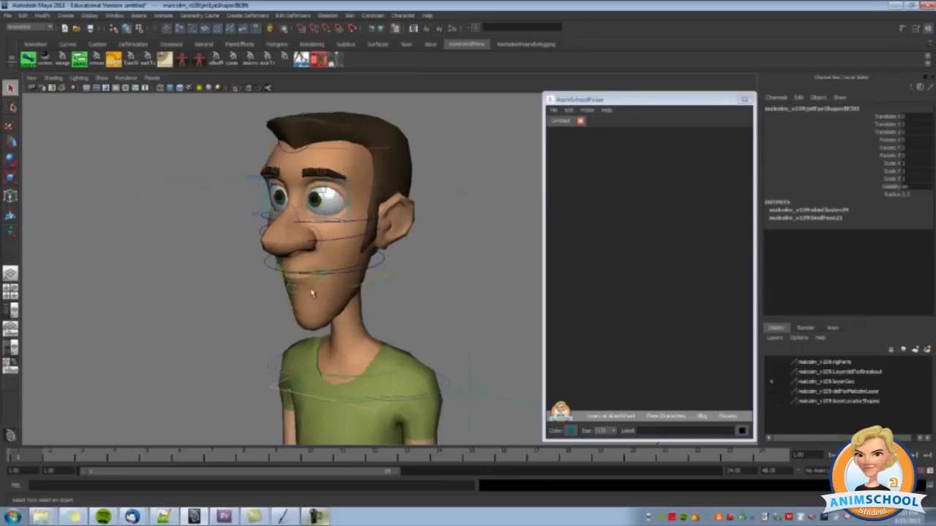
Turn off display of all object types in the viewport, then show only NURBS curves and polygons
{"action": "left_click", "coordinate": [101, 77]}
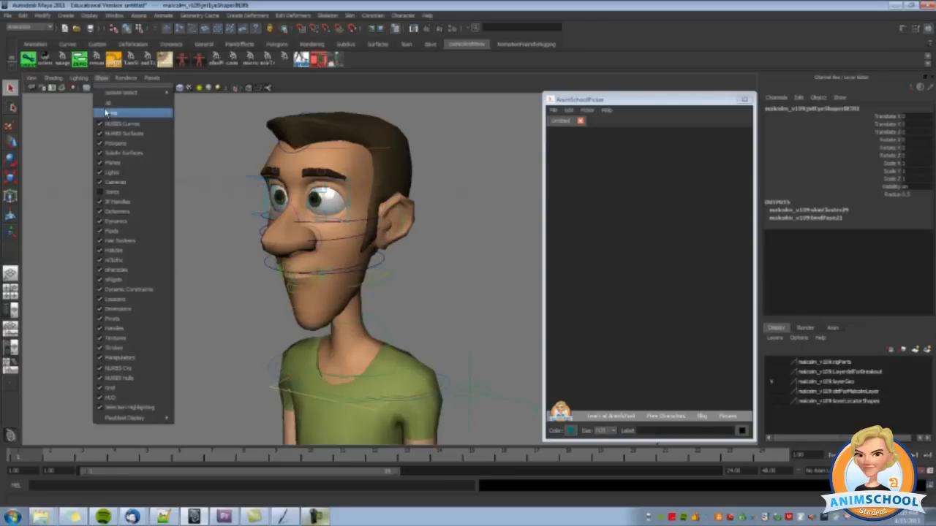
{"action": "left_click", "coordinate": [117, 113]}
{"action": "left_click", "coordinate": [102, 79]}
{"action": "left_click", "coordinate": [128, 125]}
{"action": "left_click", "coordinate": [102, 79]}
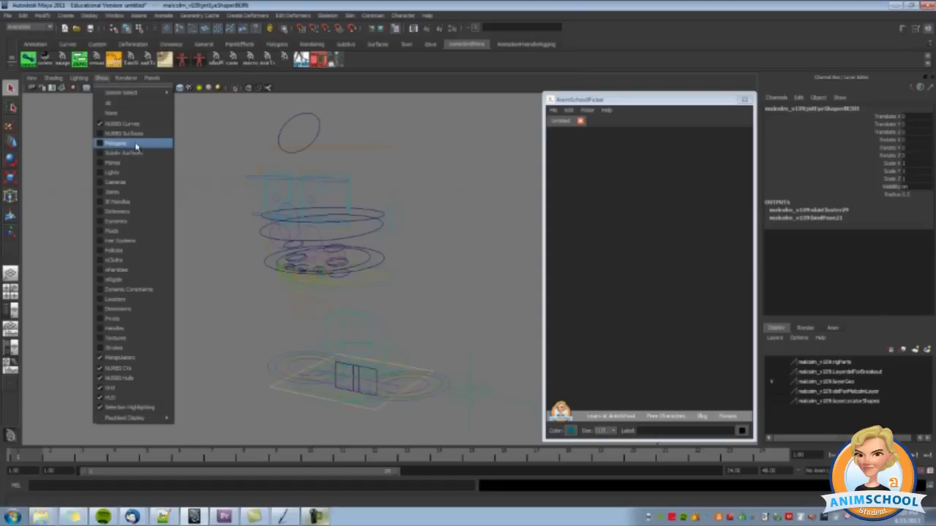
{"action": "left_click", "coordinate": [135, 147]}
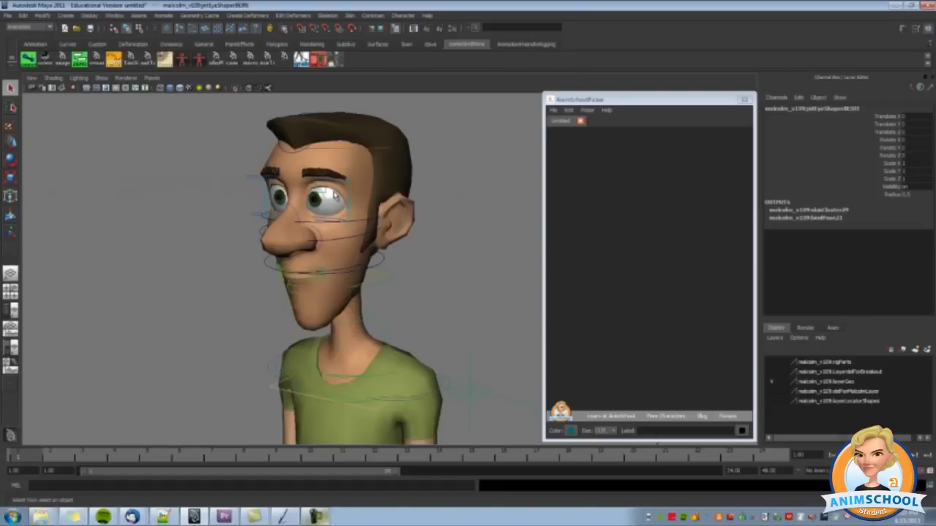
Select the control of Malcolm's left upper eyelid and slightly widen the picker window
{"action": "left_click", "coordinate": [329, 199]}
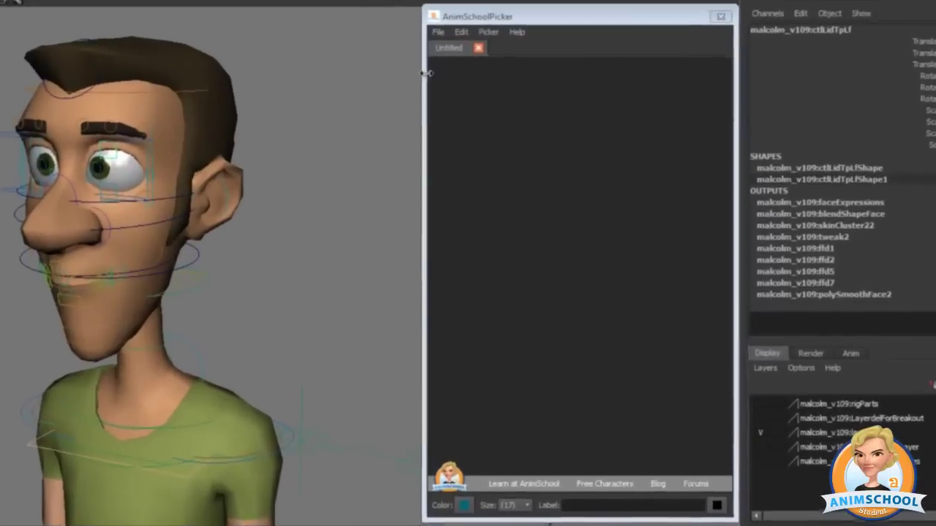
{"action": "mouse_move", "coordinate": [544, 135]}
{"action": "left_mouse_down"}
{"action": "mouse_move", "coordinate": [466, 135]}
{"action": "mouse_move", "coordinate": [560, 134]}
{"action": "left_mouse_up"}
{"action": "left_click_drag", "start_coordinate": [441, 63], "coordinate": [422, 71]}
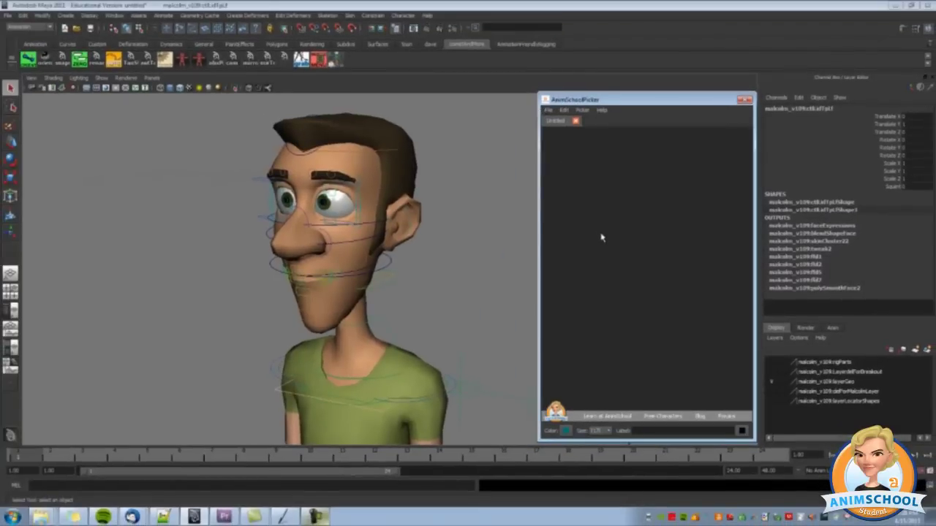
Reselect the left upper eyelid control and bring the eye area into close view
{"action": "mouse_move", "coordinate": [464, 195]}
{"action": "middle_mouse_down", "text": "alt"}
{"action": "mouse_move", "coordinate": [473, 200]}
{"action": "mouse_move", "coordinate": [478, 190]}
{"action": "middle_mouse_up", "text": "alt"}
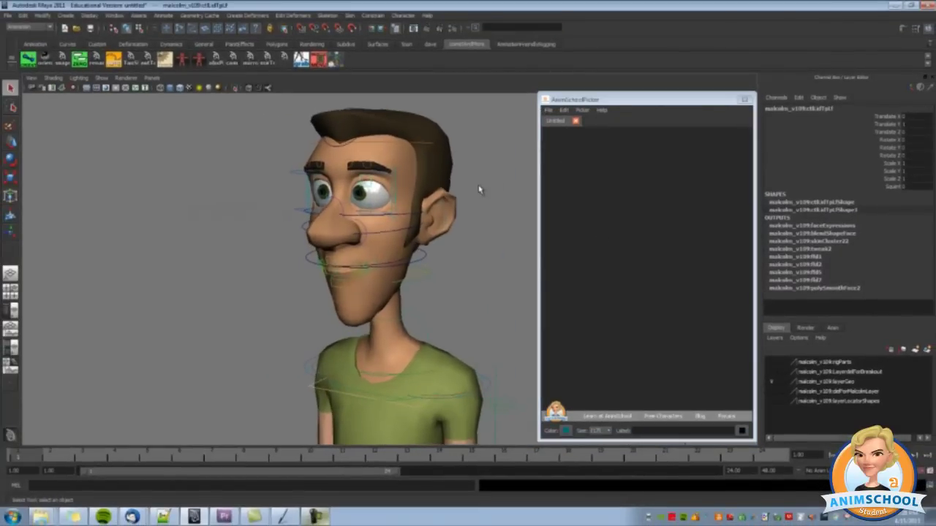
{"action": "left_click", "coordinate": [492, 181]}
{"action": "left_click", "coordinate": [368, 188]}
{"action": "right_click_drag", "start_coordinate": [412, 206], "coordinate": [497, 205], "text": "alt"}
{"action": "middle_click_drag", "start_coordinate": [354, 126], "coordinate": [370, 186], "text": "alt"}
{"action": "right_click_drag", "start_coordinate": [370, 185], "coordinate": [418, 196], "text": "alt"}
{"action": "middle_click_drag", "start_coordinate": [410, 163], "coordinate": [422, 191], "text": "alt"}
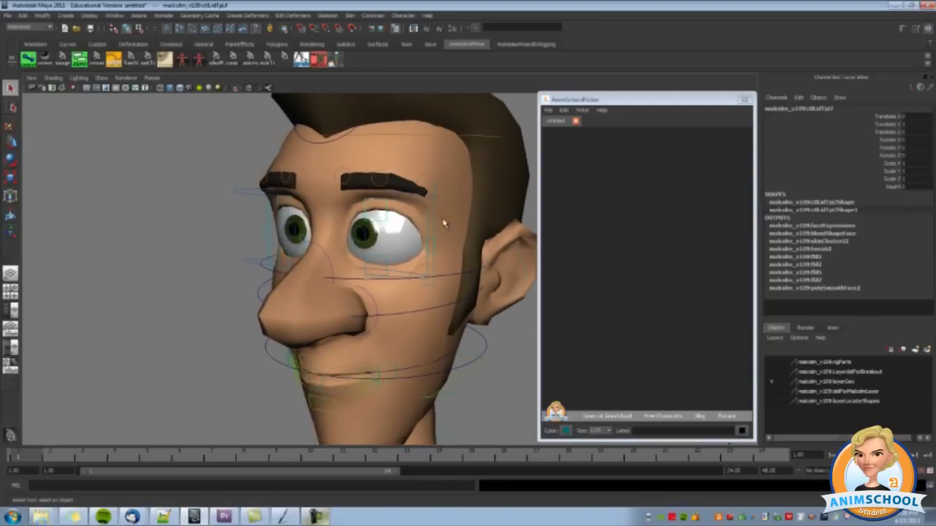
{"action": "right_click_drag", "start_coordinate": [369, 219], "coordinate": [459, 231], "text": "alt"}
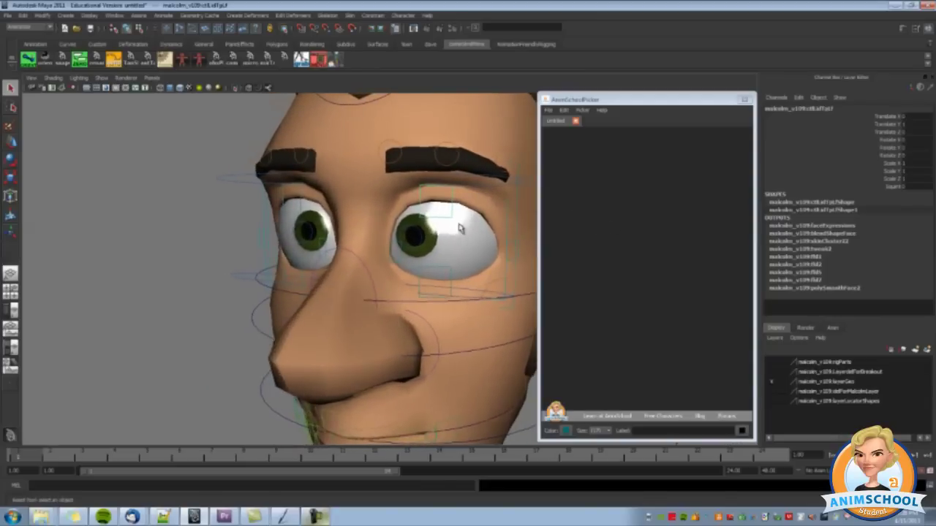
{"action": "middle_click_drag", "start_coordinate": [459, 231], "coordinate": [420, 232], "text": "alt"}
{"action": "right_click_drag", "start_coordinate": [429, 225], "coordinate": [437, 175], "text": "alt"}
{"action": "middle_click_drag", "start_coordinate": [437, 175], "coordinate": [428, 225], "text": "alt"}
{"action": "right_click_drag", "start_coordinate": [429, 225], "coordinate": [429, 227], "text": "alt"}
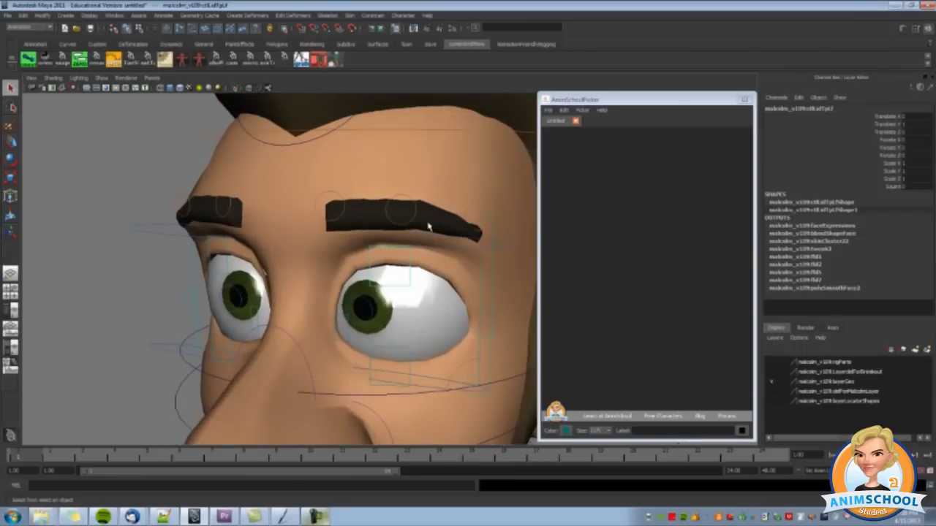
Add one button to the empty picker for the selected left upper eyelid control
{"action": "mouse_move", "coordinate": [850, 88]}
{"action": "left_mouse_down"}
{"action": "mouse_move", "coordinate": [820, 90]}
{"action": "mouse_move", "coordinate": [801, 111]}
{"action": "mouse_move", "coordinate": [840, 116]}
{"action": "mouse_move", "coordinate": [809, 92]}
{"action": "left_mouse_up"}
{"action": "key", "text": "Escape"}
{"action": "middle_click_drag", "start_coordinate": [422, 249], "coordinate": [413, 221], "text": "alt"}
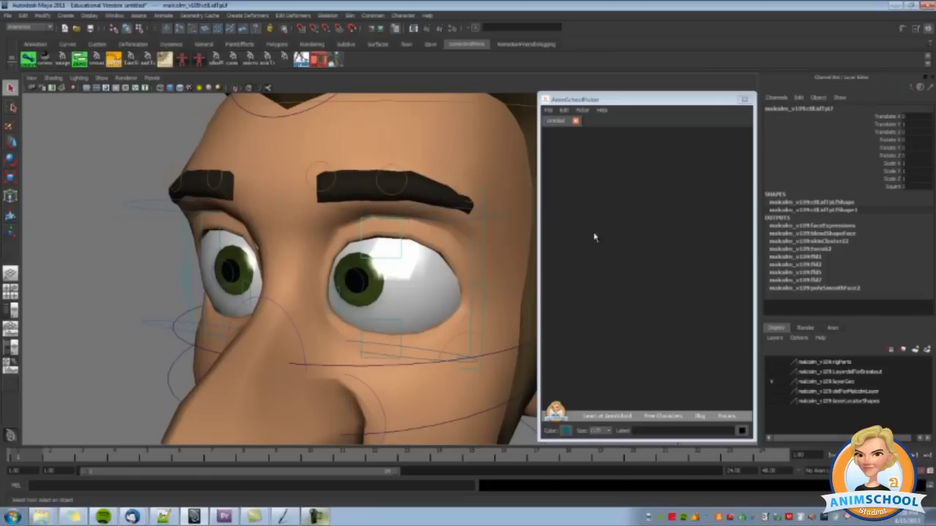
{"action": "right_click", "coordinate": [617, 231]}
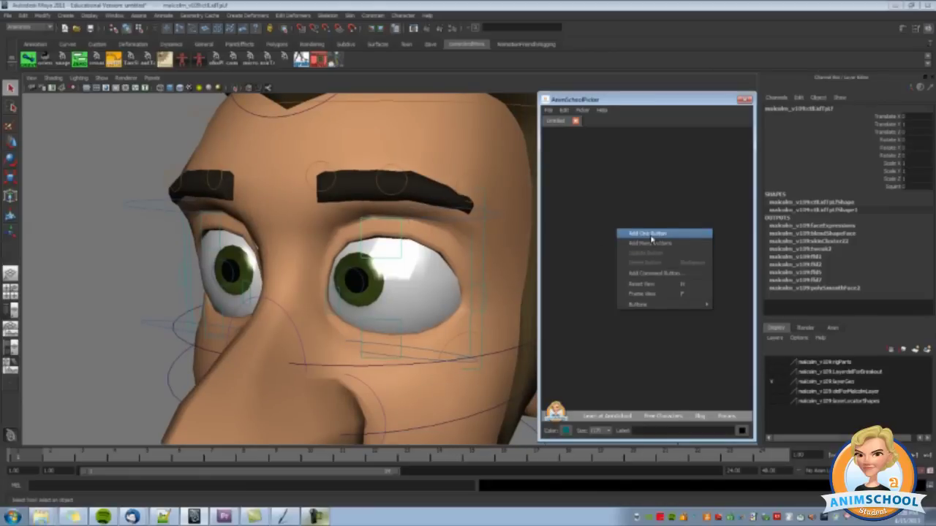
{"action": "left_click", "coordinate": [649, 233]}
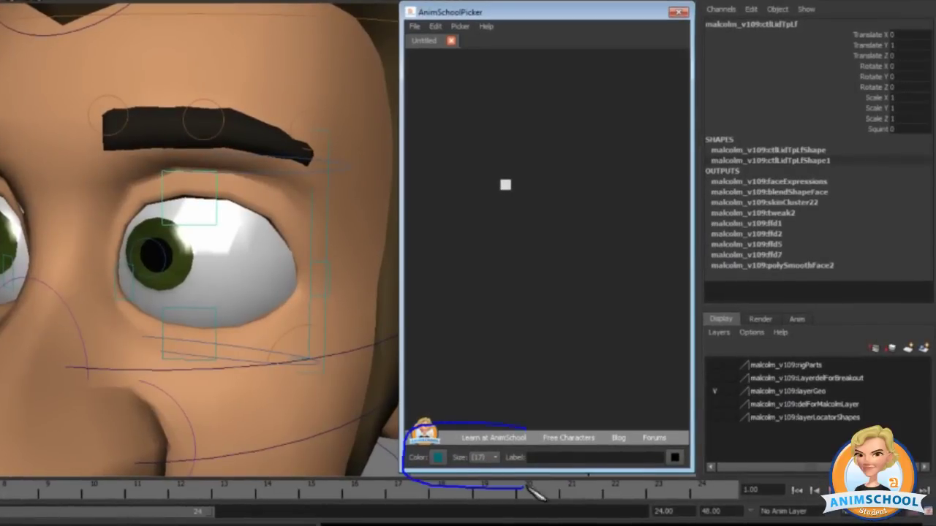
Select the upper eyelid button and reposition it a short distance away on the picker canvas
{"action": "left_click", "coordinate": [502, 212]}
{"action": "left_click", "coordinate": [504, 186]}
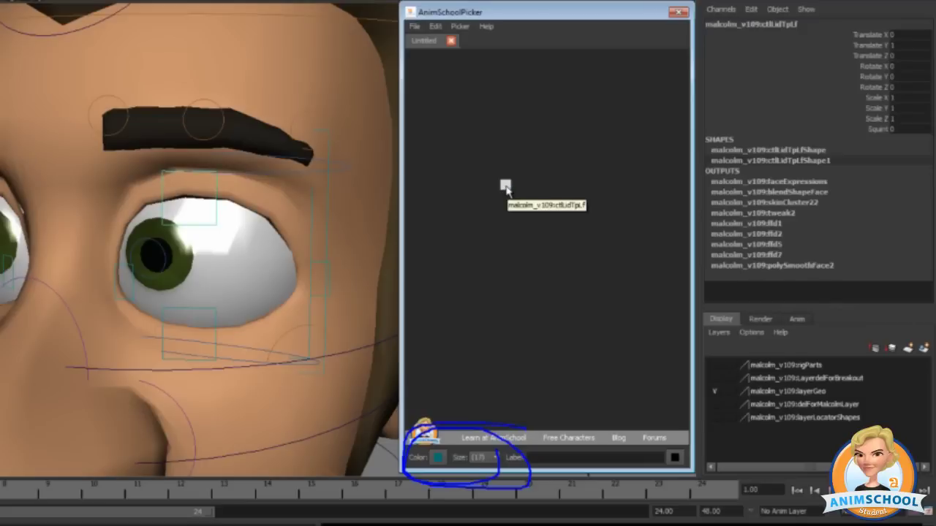
{"action": "middle_click_drag", "start_coordinate": [507, 188], "coordinate": [543, 168]}
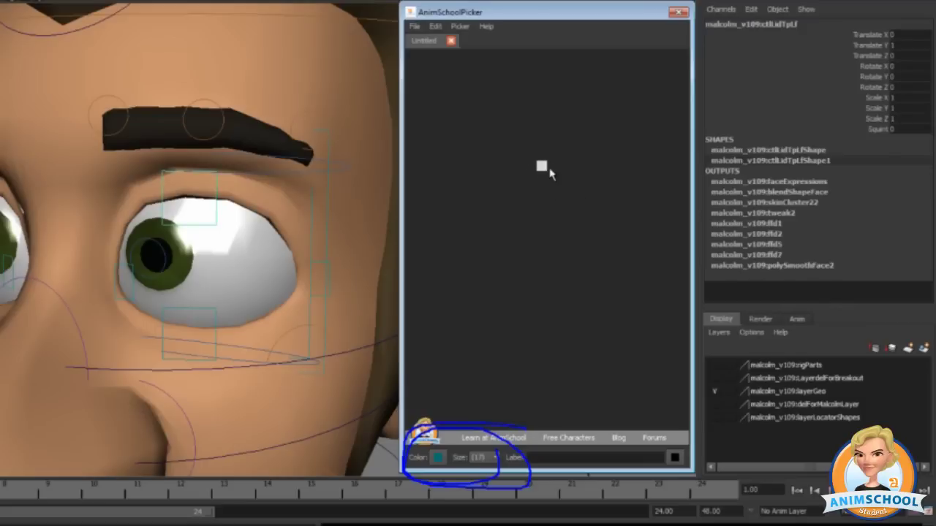
{"action": "left_click", "coordinate": [545, 168]}
{"action": "mouse_move", "coordinate": [545, 170]}
{"action": "left_mouse_down"}
{"action": "mouse_move", "coordinate": [488, 181]}
{"action": "mouse_move", "coordinate": [535, 198]}
{"action": "mouse_move", "coordinate": [545, 179]}
{"action": "mouse_move", "coordinate": [531, 180]}
{"action": "left_mouse_up"}
Test selecting and deselecting the left upper eyelid control through its picker button
{"action": "left_click", "coordinate": [507, 181]}
{"action": "left_click", "coordinate": [529, 178]}
{"action": "left_click", "coordinate": [521, 180]}
{"action": "left_click", "coordinate": [529, 179]}
{"action": "left_click", "coordinate": [495, 197]}
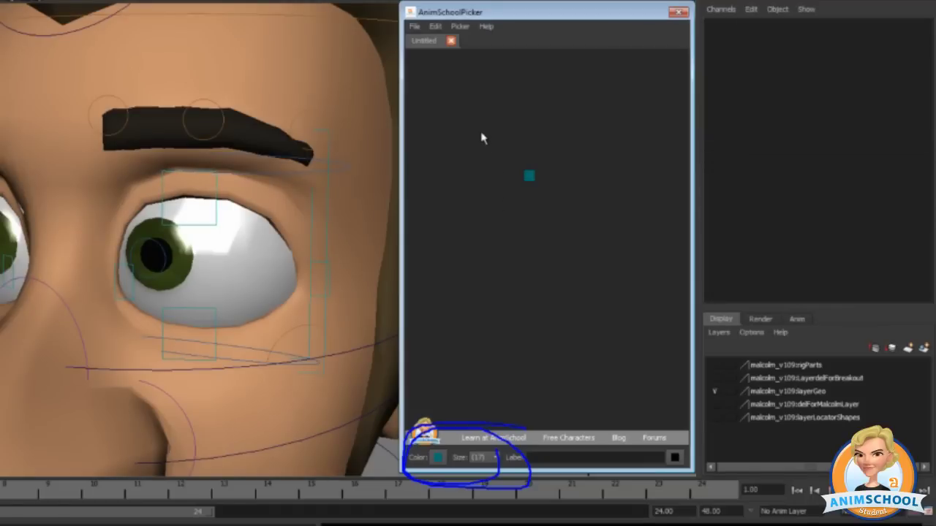
{"action": "left_click_drag", "start_coordinate": [478, 130], "coordinate": [568, 229]}
{"action": "left_click", "coordinate": [567, 227]}
Select Malcolm's left lower eyelid control and add one button for it below the upper eyelid button
{"action": "left_click", "coordinate": [204, 313]}
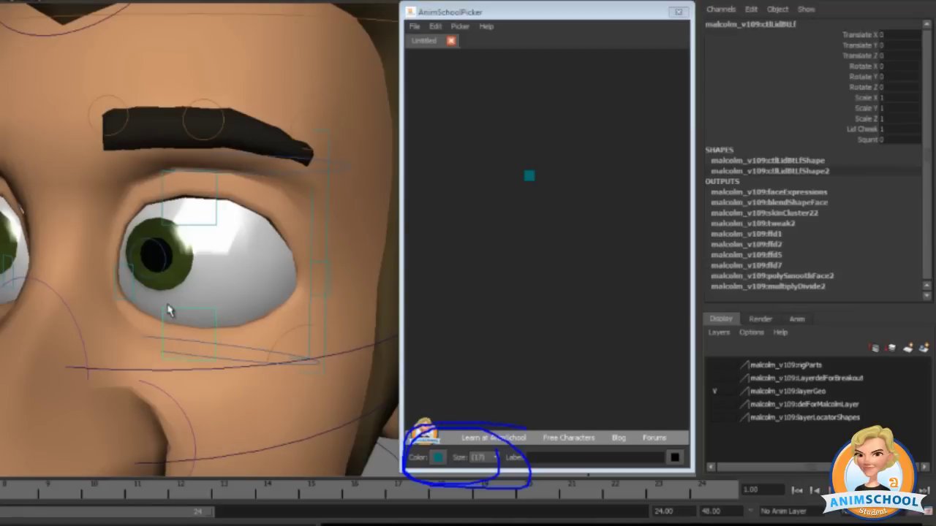
{"action": "right_click", "coordinate": [519, 208]}
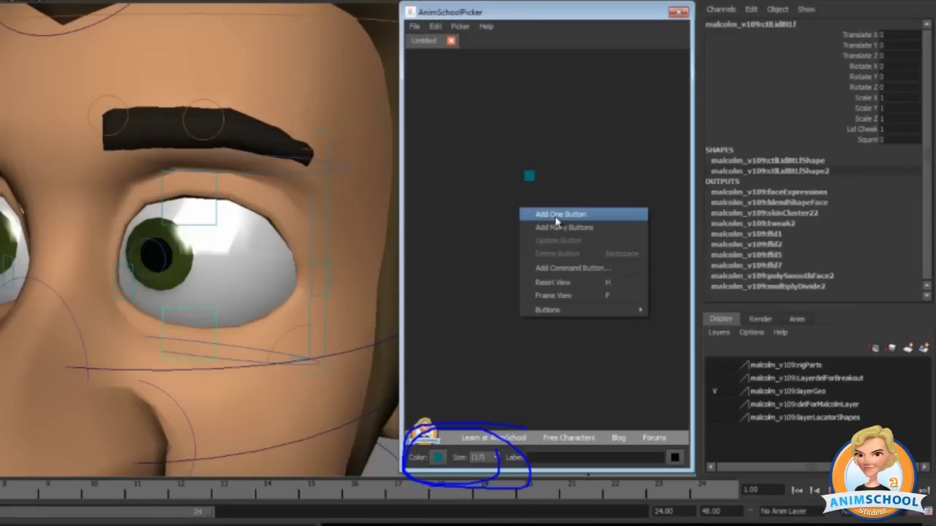
{"action": "left_click", "coordinate": [557, 214]}
{"action": "left_click", "coordinate": [495, 204]}
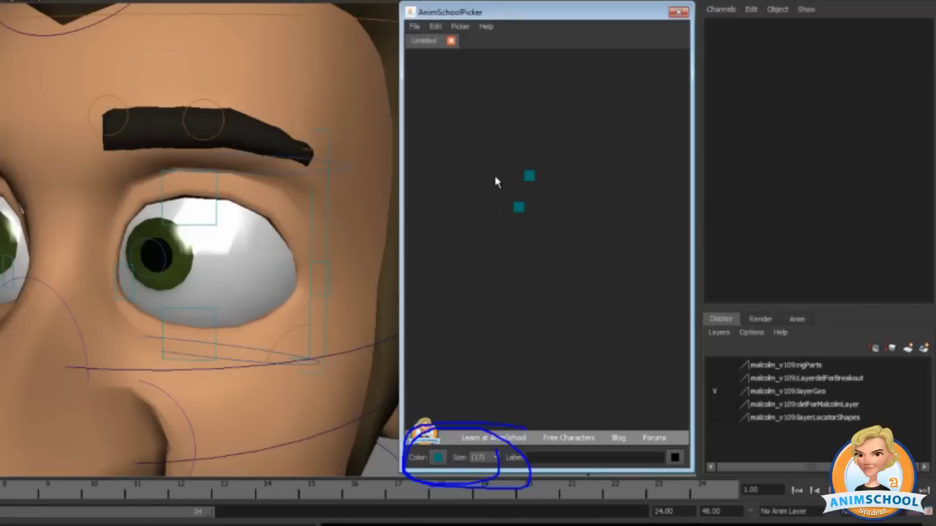
Test selecting the two eyelid buttons together with a selection box and one at a time
{"action": "left_click_drag", "start_coordinate": [479, 144], "coordinate": [582, 265]}
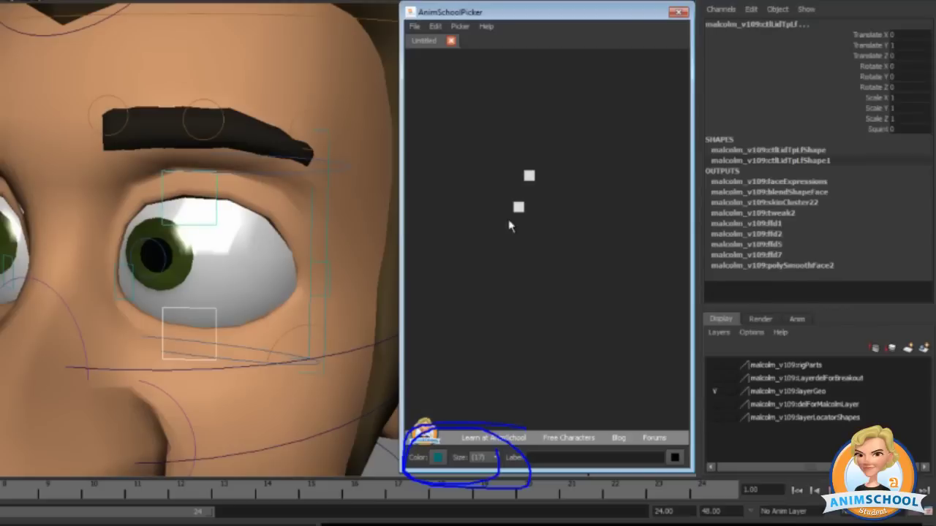
{"action": "left_click", "coordinate": [518, 207]}
{"action": "left_click_drag", "start_coordinate": [485, 195], "coordinate": [532, 222]}
{"action": "left_click_drag", "start_coordinate": [508, 157], "coordinate": [548, 187]}
{"action": "left_click_drag", "start_coordinate": [489, 186], "coordinate": [527, 236]}
{"action": "left_click_drag", "start_coordinate": [512, 157], "coordinate": [567, 196]}
{"action": "left_click", "coordinate": [518, 208]}
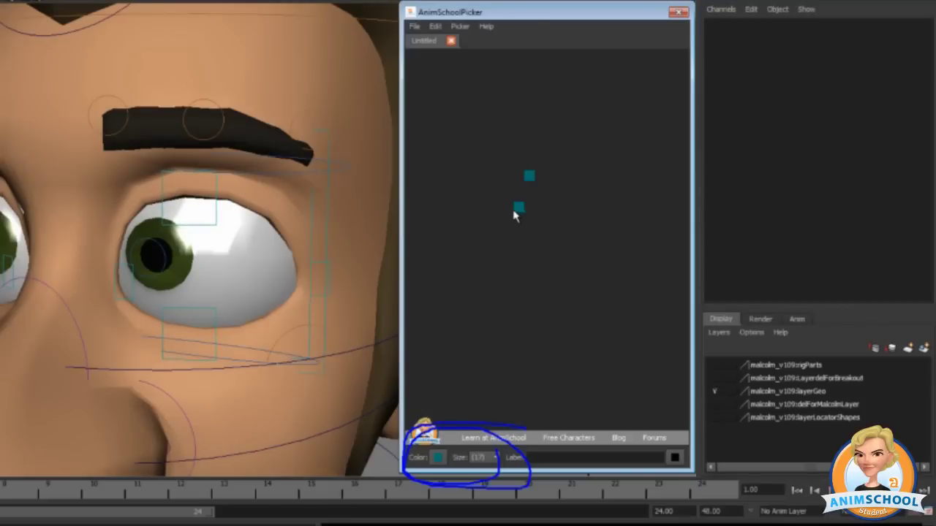
{"action": "left_click_drag", "start_coordinate": [512, 154], "coordinate": [574, 228]}
{"action": "left_click_drag", "start_coordinate": [481, 141], "coordinate": [595, 245]}
{"action": "left_click", "coordinate": [533, 187]}
{"action": "left_click_drag", "start_coordinate": [513, 158], "coordinate": [565, 244]}
Test adding the upper eyelid button to the lower eyelid selection and removing it again, ending with both deselected
{"action": "left_click", "coordinate": [530, 178], "text": "shift"}
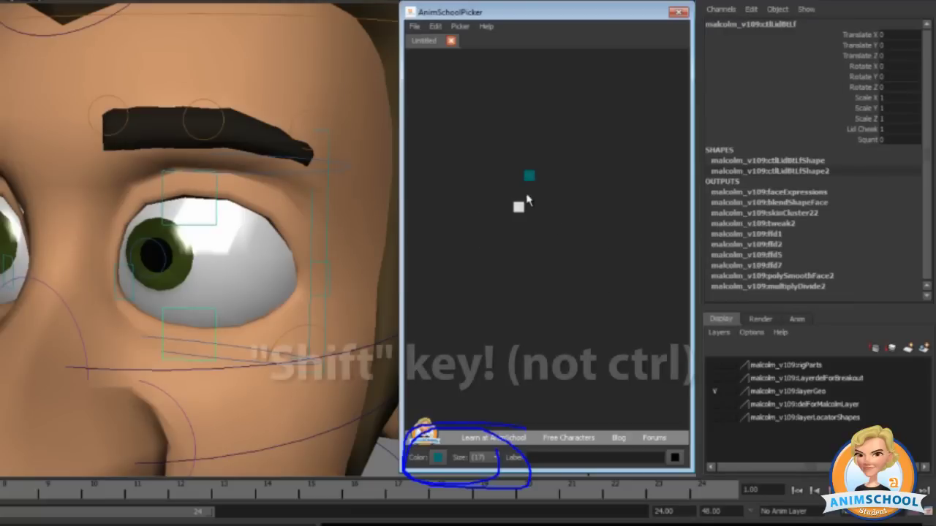
{"action": "left_click", "coordinate": [530, 176], "text": "shift"}
{"action": "left_click", "coordinate": [530, 177], "text": "shift"}
{"action": "left_click", "coordinate": [530, 176], "text": "shift"}
{"action": "left_click", "coordinate": [530, 176], "text": "shift"}
{"action": "left_click", "coordinate": [530, 176], "text": "shift"}
{"action": "left_click", "coordinate": [495, 185]}
{"action": "left_click_drag", "start_coordinate": [496, 180], "coordinate": [553, 236]}
{"action": "left_click", "coordinate": [510, 237]}
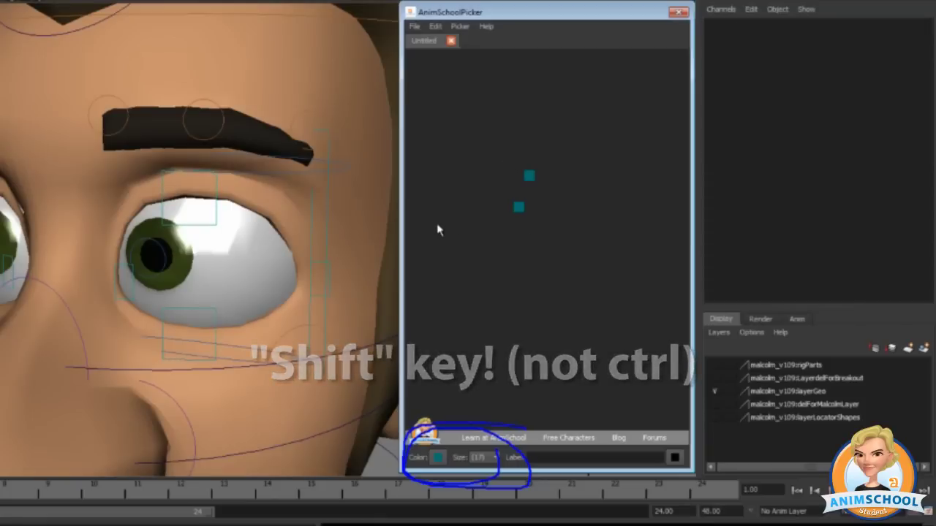
Select both eyelid buttons and align them vertically
{"action": "left_click_drag", "start_coordinate": [495, 171], "coordinate": [537, 224]}
{"action": "right_click", "coordinate": [519, 209]}
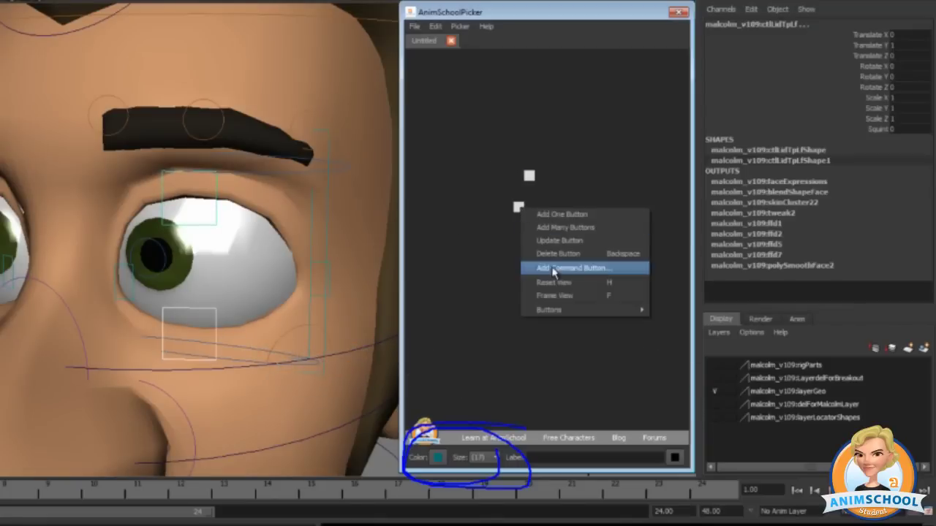
{"action": "mouse_move", "coordinate": [604, 312]}
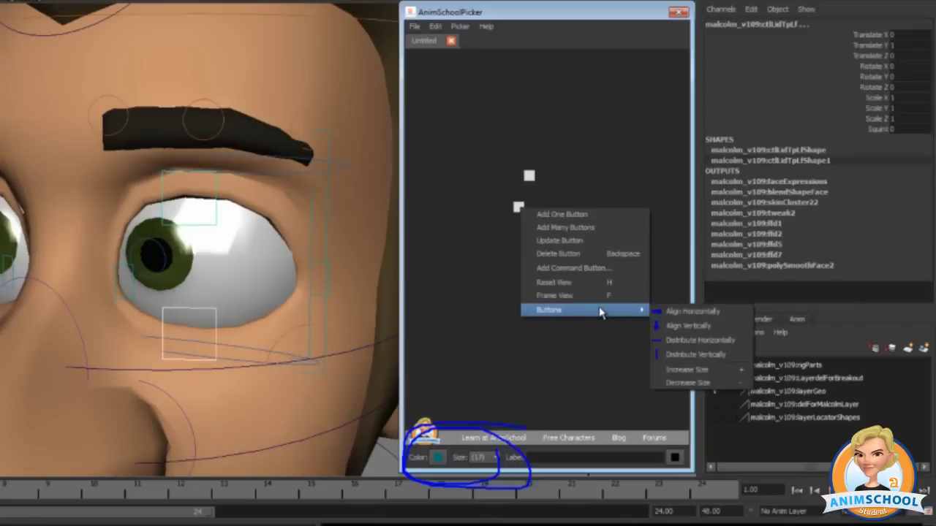
{"action": "left_click", "coordinate": [696, 326]}
Move the lower eyelid button beside the upper one and align the two buttons horizontally
{"action": "left_click", "coordinate": [526, 213]}
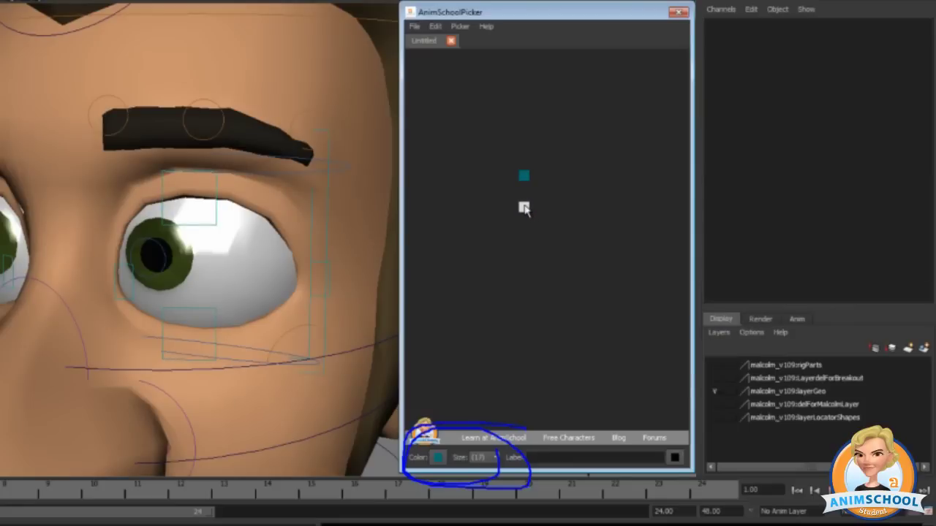
{"action": "left_click_drag", "start_coordinate": [522, 205], "coordinate": [567, 179]}
{"action": "left_click_drag", "start_coordinate": [505, 162], "coordinate": [564, 190]}
{"action": "right_click", "coordinate": [559, 176]}
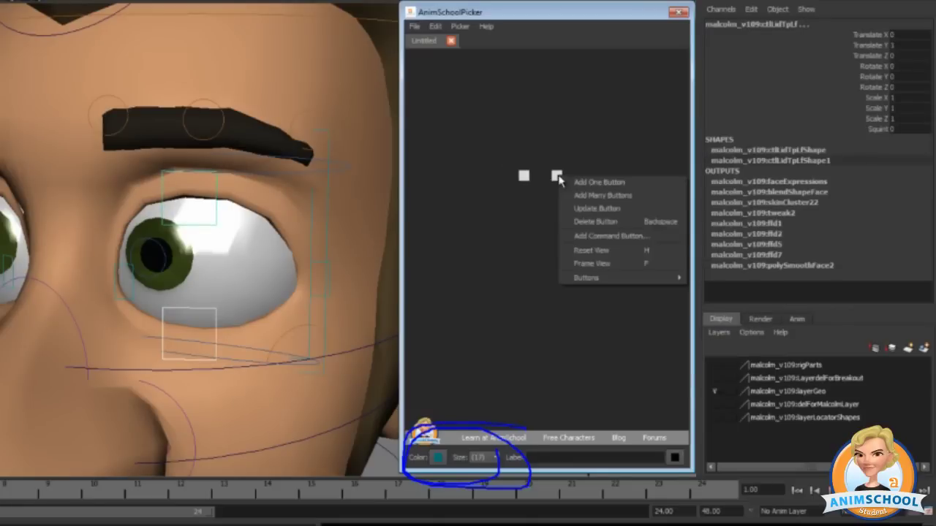
{"action": "left_click", "coordinate": [726, 286]}
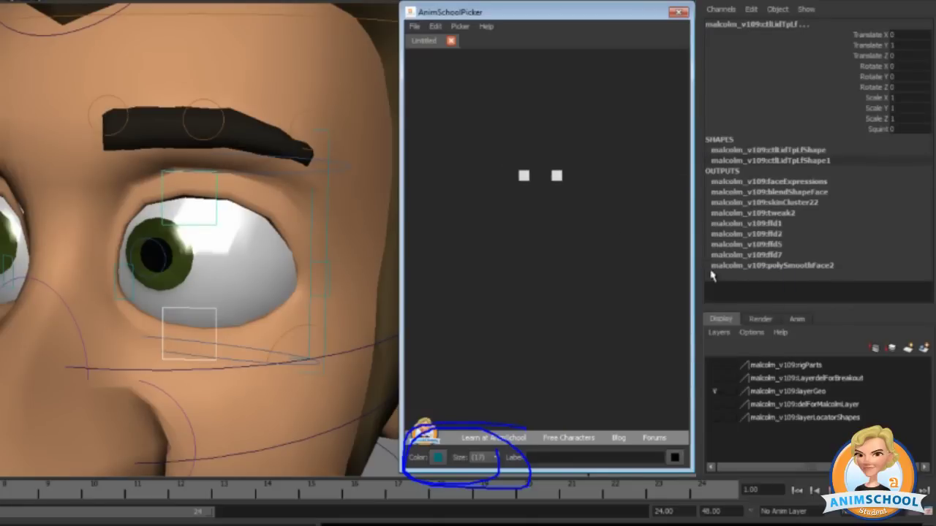
Offset the upper eyelid button downward, then realign both eyelid buttons horizontally
{"action": "left_click", "coordinate": [531, 172]}
{"action": "middle_click_drag", "start_coordinate": [522, 173], "coordinate": [520, 202]}
{"action": "left_click_drag", "start_coordinate": [495, 151], "coordinate": [569, 222]}
{"action": "right_click", "coordinate": [522, 204]}
{"action": "mouse_move", "coordinate": [643, 305]}
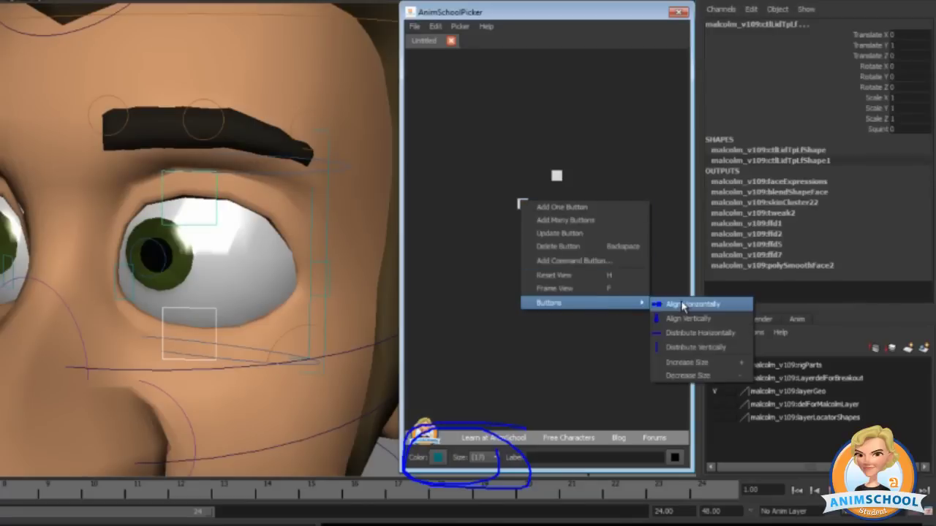
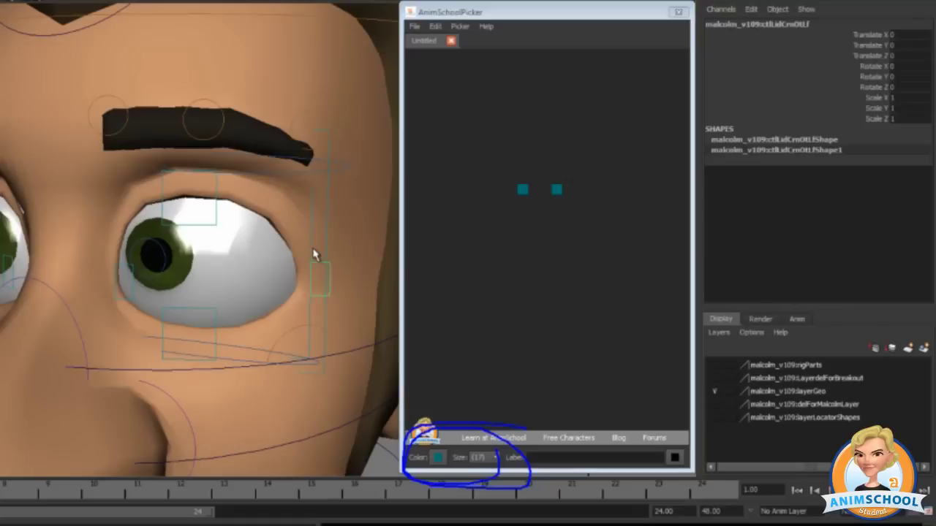
Select both eyelid buttons, add one button for the two controls, and place it in line beside the existing pair
{"action": "left_click", "coordinate": [453, 195]}
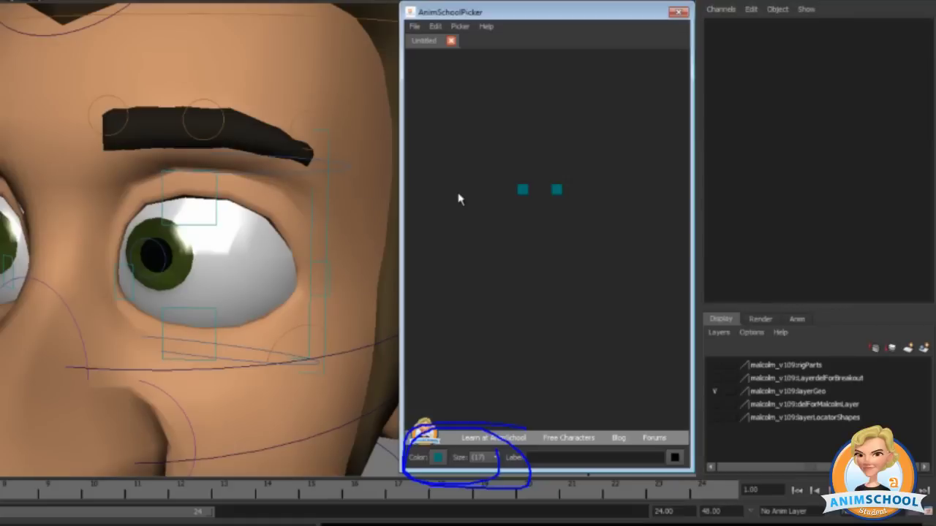
{"action": "left_click_drag", "start_coordinate": [470, 172], "coordinate": [582, 236]}
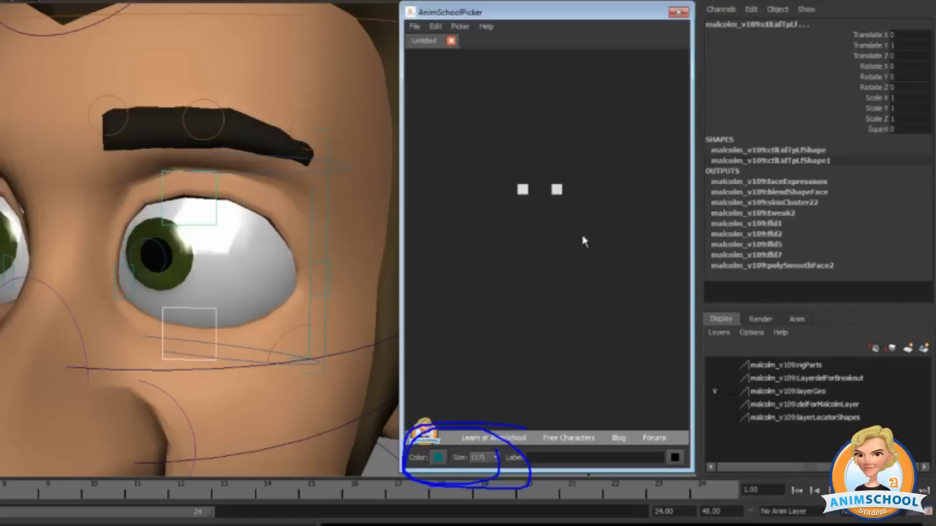
{"action": "right_click", "coordinate": [522, 156]}
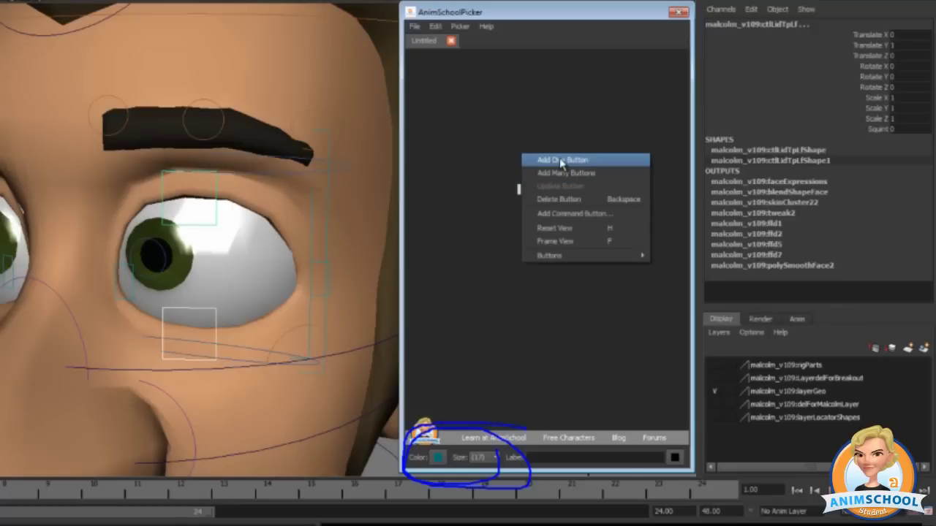
{"action": "left_click", "coordinate": [560, 162]}
{"action": "left_click", "coordinate": [524, 125]}
{"action": "left_click", "coordinate": [521, 154]}
{"action": "left_click", "coordinate": [538, 158]}
{"action": "left_click_drag", "start_coordinate": [520, 155], "coordinate": [491, 192]}
Test the individual eyelid buttons and the combined button by selecting them singly and adding others to the selection
{"action": "left_click", "coordinate": [518, 192]}
{"action": "left_click", "coordinate": [557, 190]}
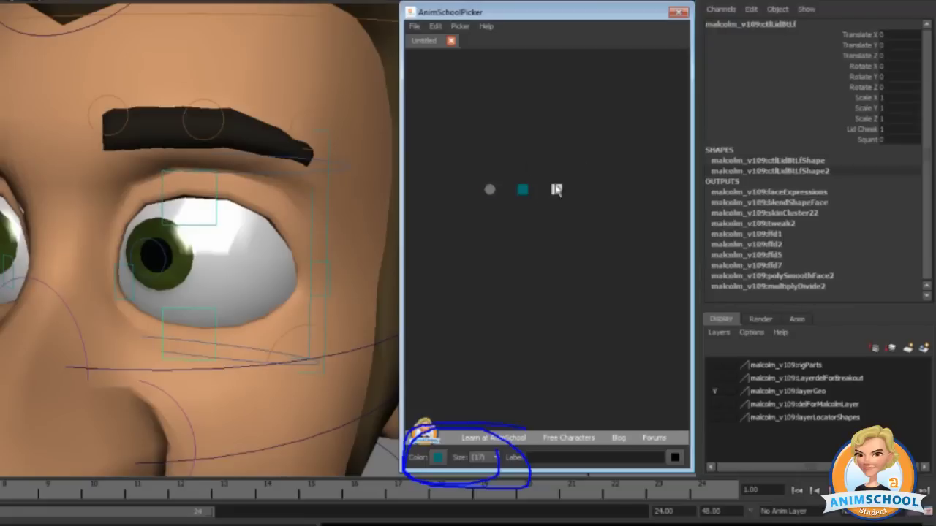
{"action": "left_click", "coordinate": [515, 168]}
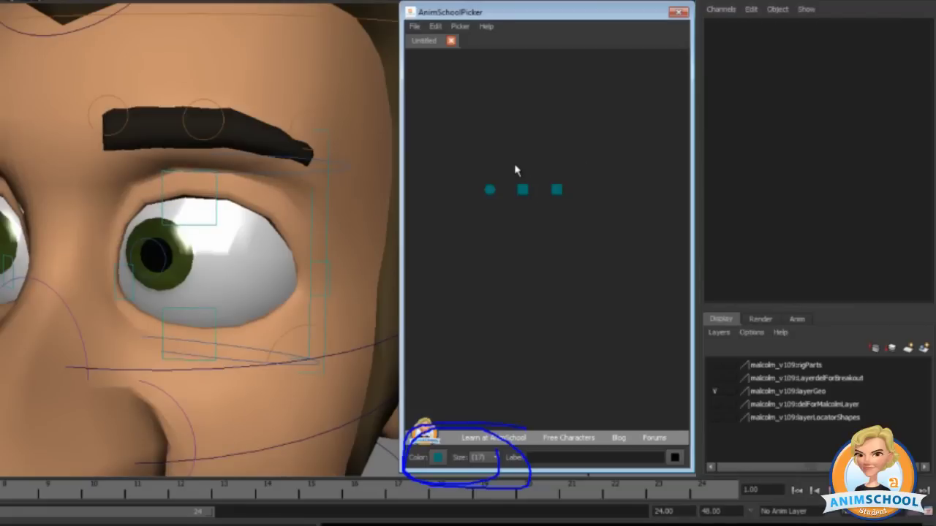
{"action": "left_click", "coordinate": [522, 189]}
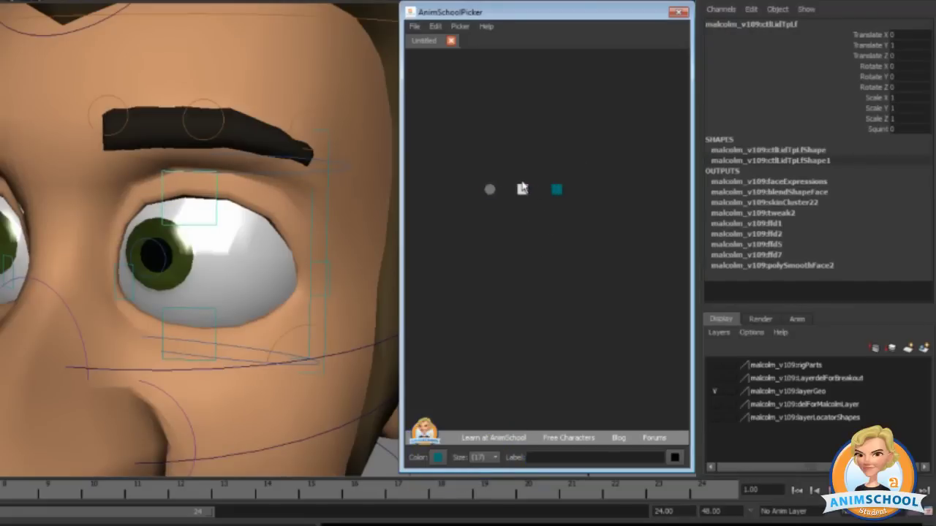
{"action": "mouse_move", "coordinate": [522, 175]}
{"action": "left_mouse_down"}
{"action": "mouse_move", "coordinate": [492, 158]}
{"action": "mouse_move", "coordinate": [487, 181]}
{"action": "mouse_move", "coordinate": [497, 175]}
{"action": "left_mouse_up"}
{"action": "left_click", "coordinate": [490, 188], "text": "shift"}
{"action": "left_click", "coordinate": [556, 189], "text": "shift"}
Compare selecting the combined eyelid button with box-selecting the individual buttons in the row
{"action": "left_click_drag", "start_coordinate": [503, 179], "coordinate": [483, 199]}
{"action": "key", "text": "Escape"}
{"action": "left_click", "coordinate": [496, 193]}
{"action": "left_click", "coordinate": [491, 191]}
{"action": "left_click", "coordinate": [511, 176]}
{"action": "left_click_drag", "start_coordinate": [511, 174], "coordinate": [534, 206]}
{"action": "mouse_move", "coordinate": [496, 180]}
{"action": "left_mouse_down"}
{"action": "mouse_move", "coordinate": [504, 211]}
{"action": "mouse_move", "coordinate": [479, 205]}
{"action": "mouse_move", "coordinate": [484, 217]}
{"action": "left_mouse_up"}
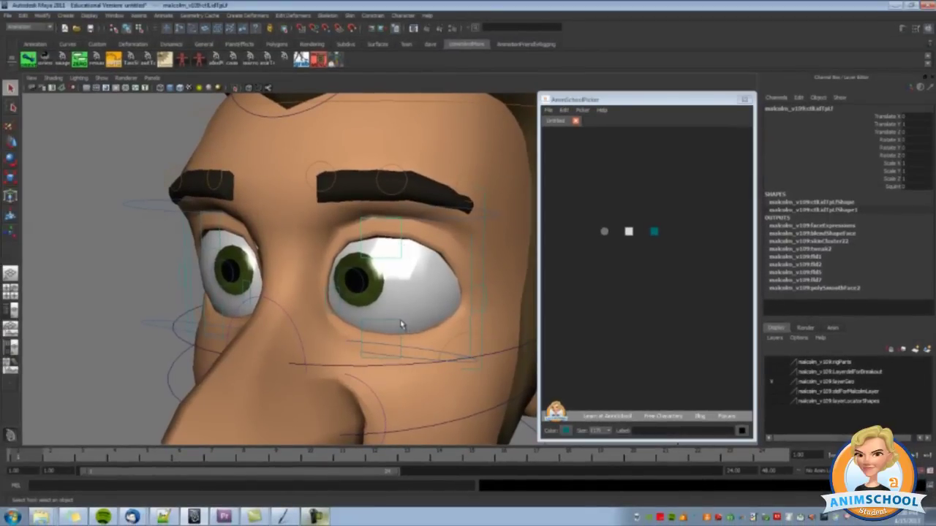
Select the upper and lower eyelid controls of both eyes and add many buttons as a vertical column below the row
{"action": "left_click", "coordinate": [399, 324]}
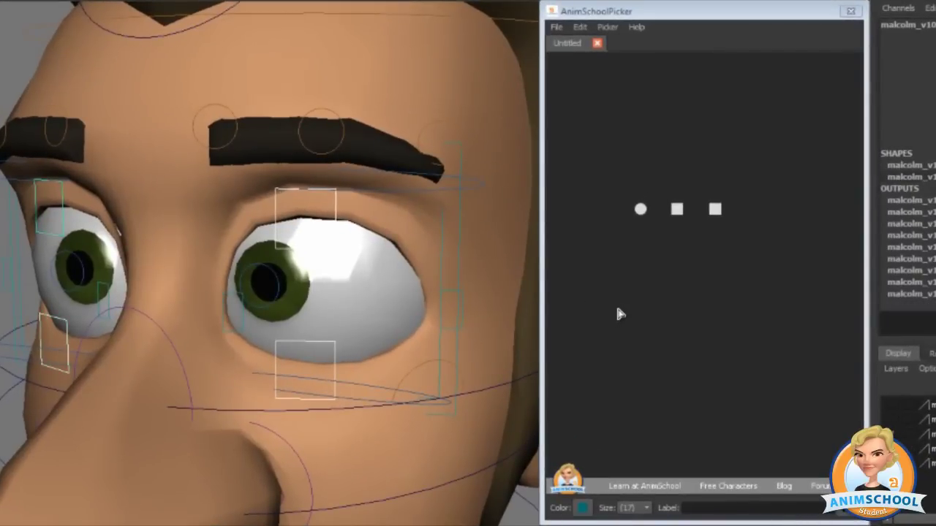
{"action": "right_click", "coordinate": [610, 308]}
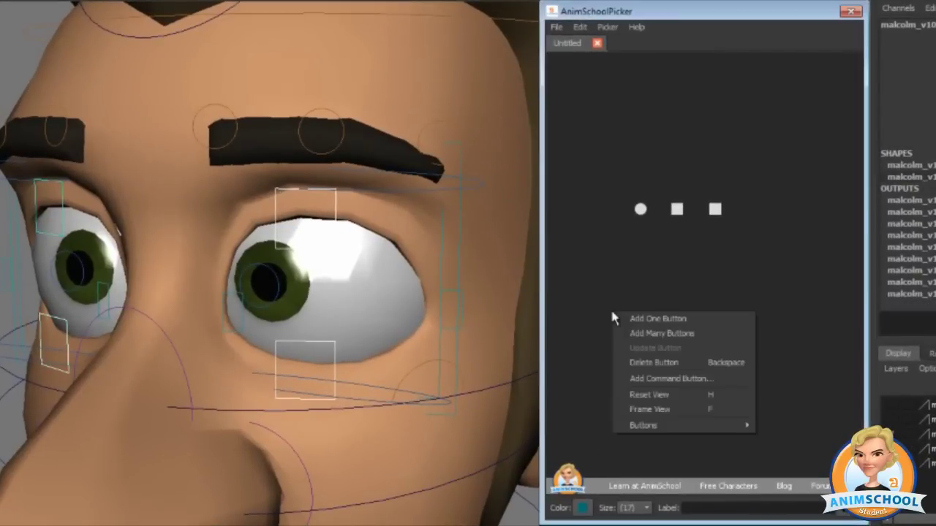
{"action": "left_click", "coordinate": [648, 335]}
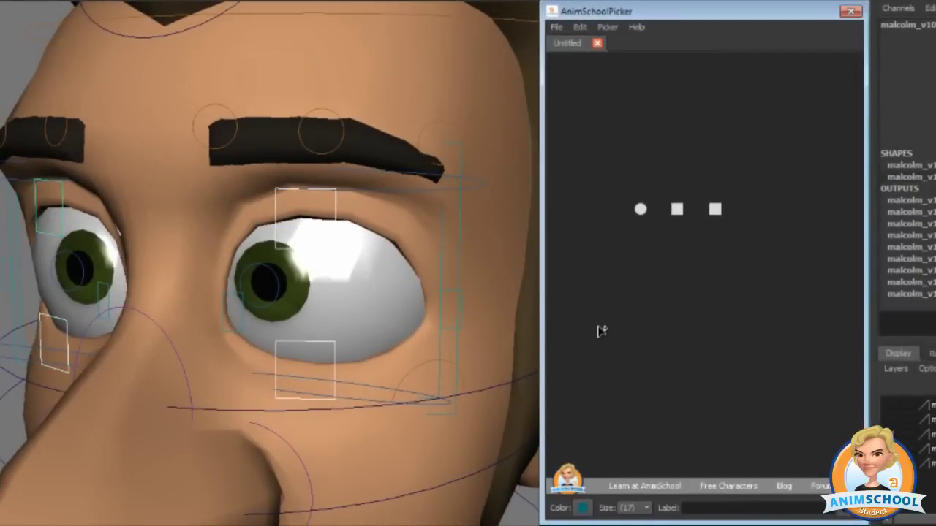
{"action": "left_click_drag", "start_coordinate": [601, 331], "coordinate": [604, 333]}
{"action": "left_click", "coordinate": [584, 328]}
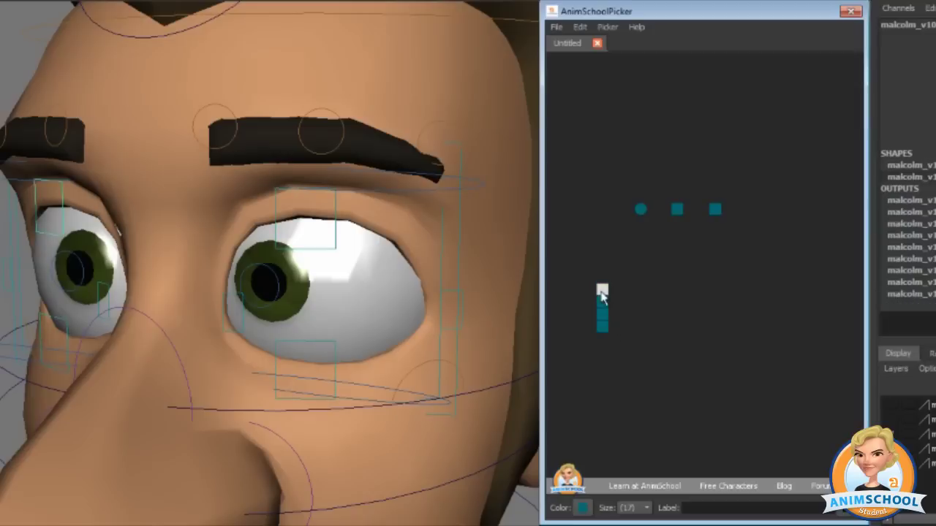
Test the combined button and box-select the new column of four eyelid buttons
{"action": "left_click", "coordinate": [640, 211]}
{"action": "left_click_drag", "start_coordinate": [583, 281], "coordinate": [612, 361]}
{"action": "left_click_drag", "start_coordinate": [577, 259], "coordinate": [612, 342]}
Select Malcolm's jaw control directly in the viewport from a wider view of the head
{"action": "scroll", "coordinate": [272, 313], "scroll_direction": "down", "scroll_amount": 4}
{"action": "left_click_drag", "start_coordinate": [348, 316], "coordinate": [369, 295], "text": "alt"}
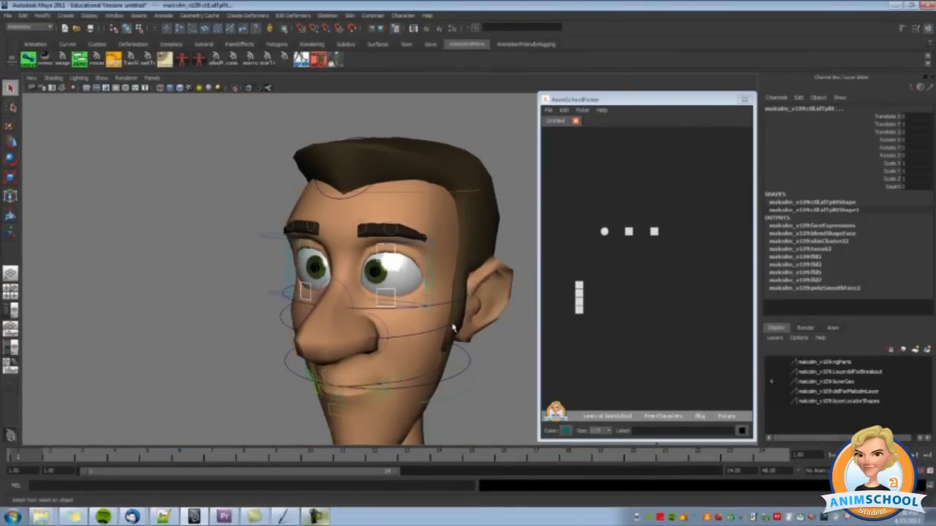
{"action": "right_click_drag", "start_coordinate": [478, 335], "coordinate": [447, 341], "text": "alt"}
{"action": "middle_click_drag", "start_coordinate": [447, 341], "coordinate": [444, 297], "text": "alt"}
{"action": "left_click", "coordinate": [445, 296]}
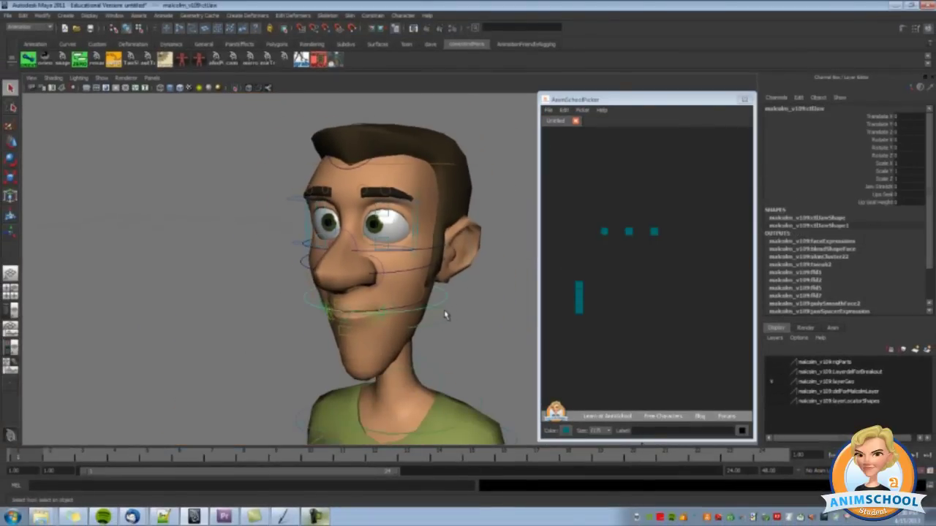
{"action": "left_click", "coordinate": [443, 319]}
{"action": "left_click", "coordinate": [442, 319]}
{"action": "left_click", "coordinate": [448, 329]}
{"action": "left_click", "coordinate": [447, 318]}
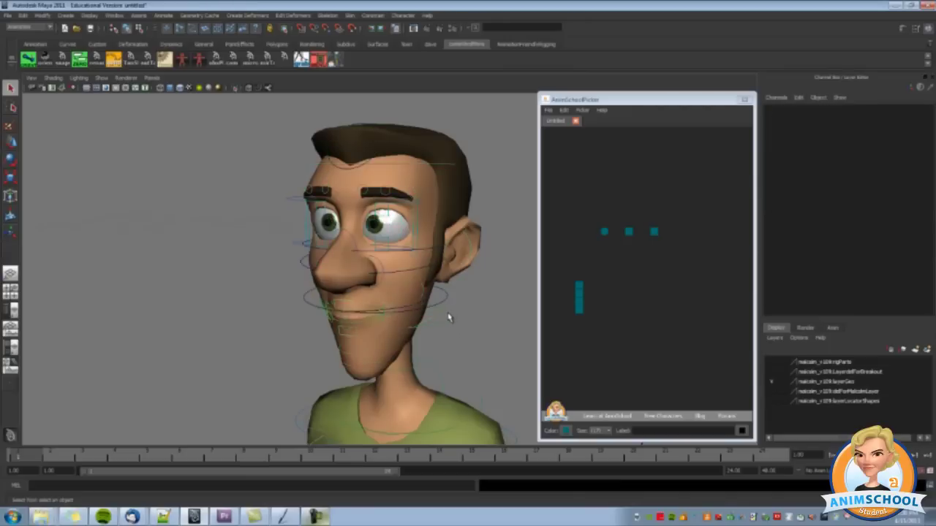
{"action": "left_click", "coordinate": [446, 301]}
{"action": "left_click", "coordinate": [447, 298]}
Select the four eyelid controls through their picker column while viewing the character from farther away, then deselect them
{"action": "scroll", "coordinate": [473, 308], "scroll_direction": "down", "scroll_amount": 4}
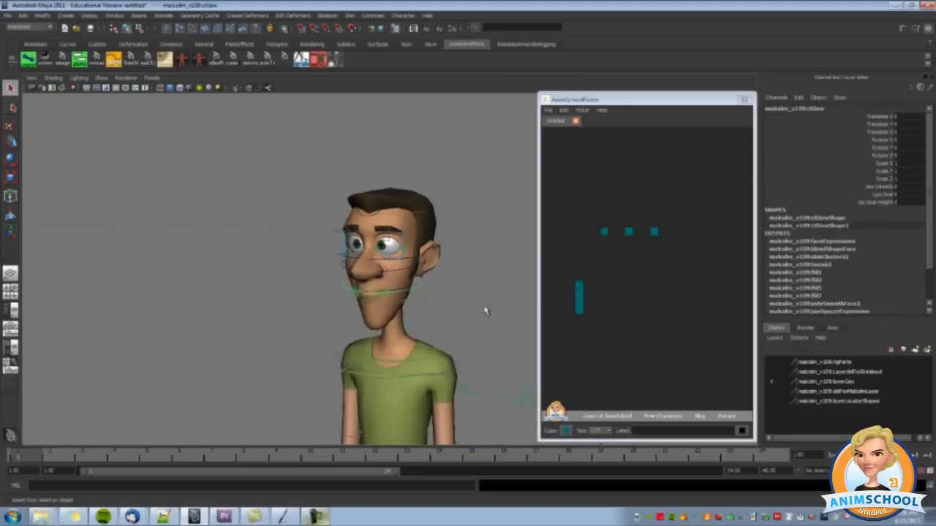
{"action": "left_click_drag", "start_coordinate": [563, 268], "coordinate": [584, 308]}
{"action": "left_click_drag", "start_coordinate": [485, 318], "coordinate": [361, 285], "text": "alt"}
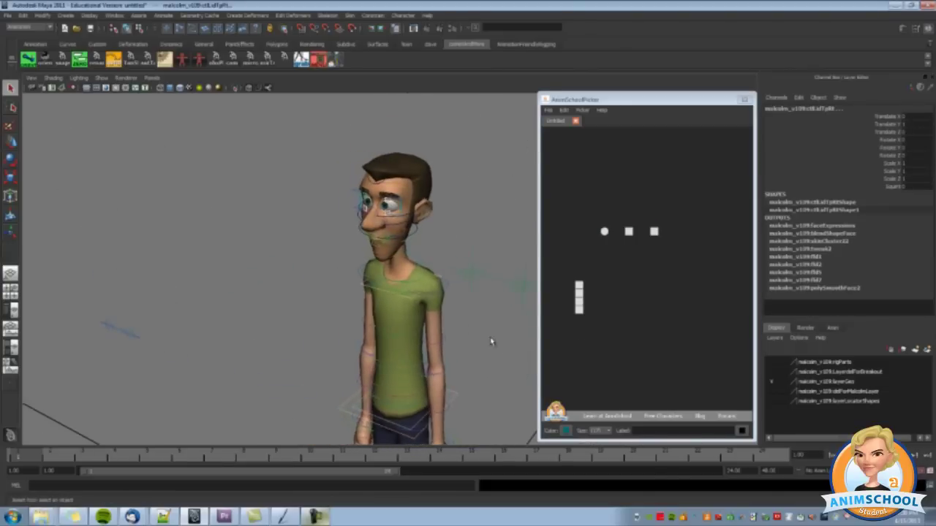
{"action": "left_click_drag", "start_coordinate": [495, 346], "coordinate": [476, 334], "text": "alt"}
{"action": "scroll", "coordinate": [474, 334], "scroll_direction": "up", "scroll_amount": 4}
{"action": "left_click_drag", "start_coordinate": [516, 312], "coordinate": [424, 257], "text": "alt"}
{"action": "scroll", "coordinate": [418, 298], "scroll_direction": "down", "scroll_amount": 3}
{"action": "scroll", "coordinate": [470, 265], "scroll_direction": "up", "scroll_amount": 3}
{"action": "left_click_drag", "start_coordinate": [566, 272], "coordinate": [589, 326]}
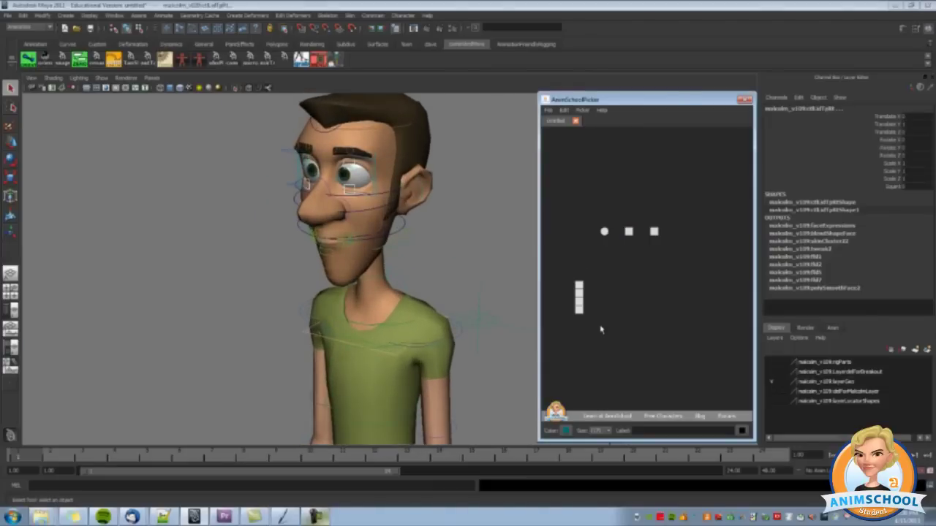
{"action": "left_click", "coordinate": [598, 238]}
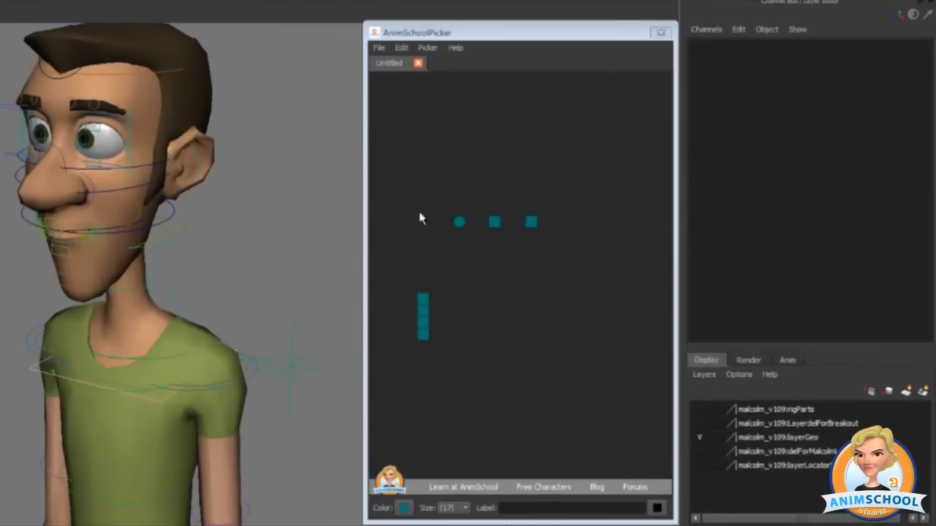
Open the picker background chooser to view the available images in the scenes folder, and close it without choosing one
{"action": "left_click", "coordinate": [428, 48]}
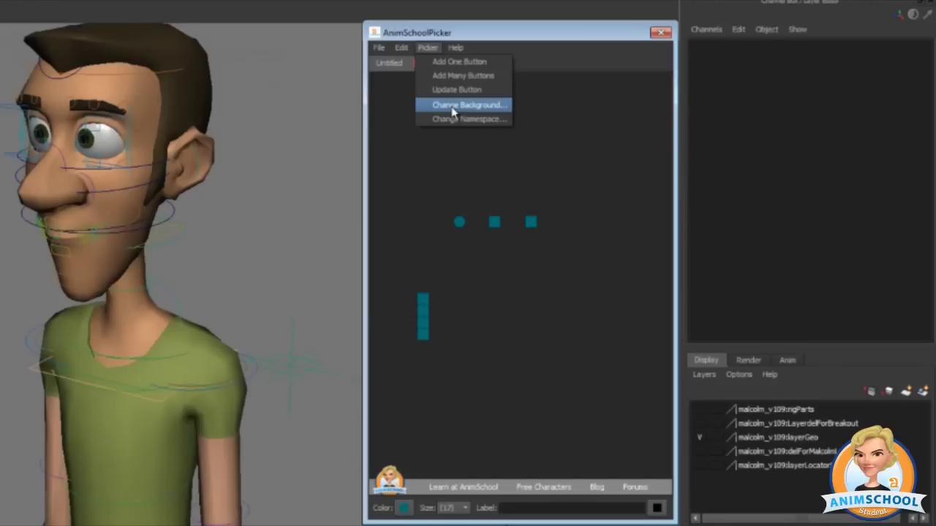
{"action": "left_click", "coordinate": [452, 111]}
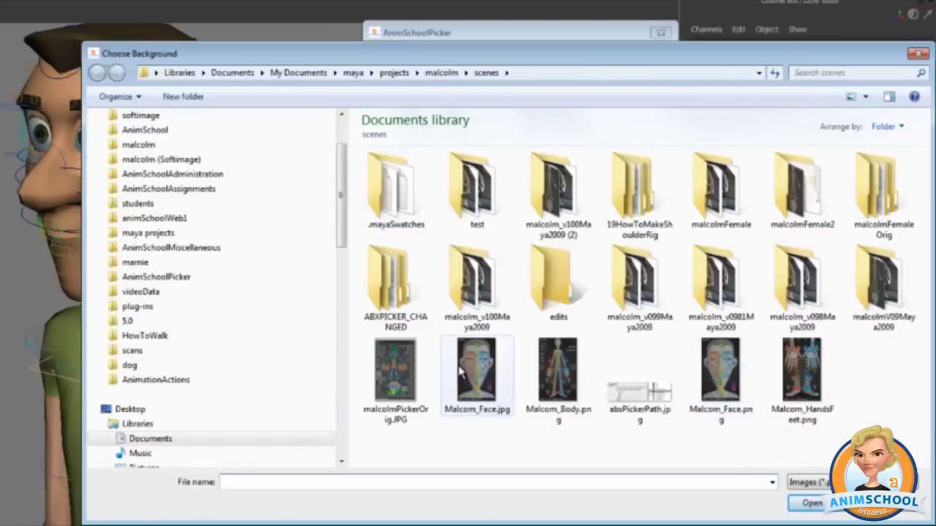
{"action": "left_click", "coordinate": [896, 508]}
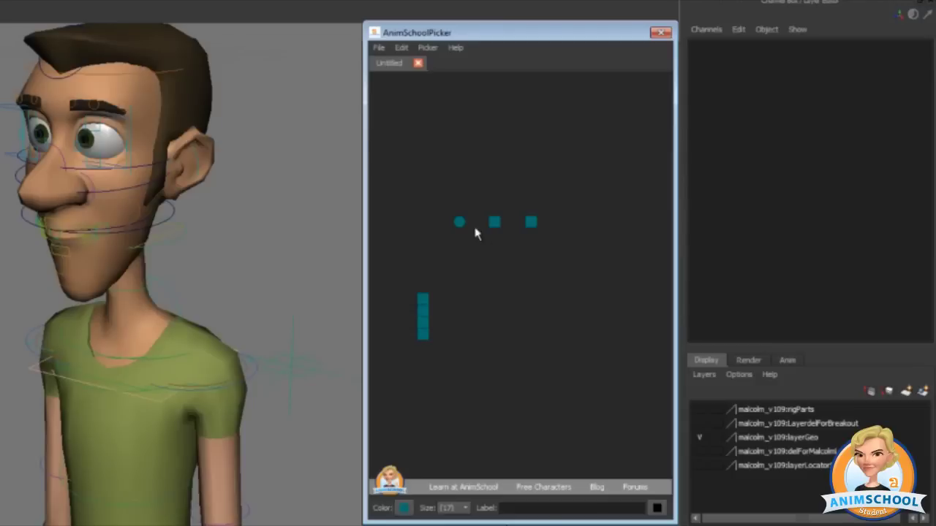
{"action": "mouse_move", "coordinate": [566, 124]}
{"action": "left_mouse_down"}
{"action": "mouse_move", "coordinate": [424, 110]}
{"action": "mouse_move", "coordinate": [455, 470]}
{"action": "mouse_move", "coordinate": [267, 136]}
{"action": "mouse_move", "coordinate": [703, 276]}
{"action": "left_mouse_up"}
{"action": "left_click_drag", "start_coordinate": [700, 233], "coordinate": [455, 414]}
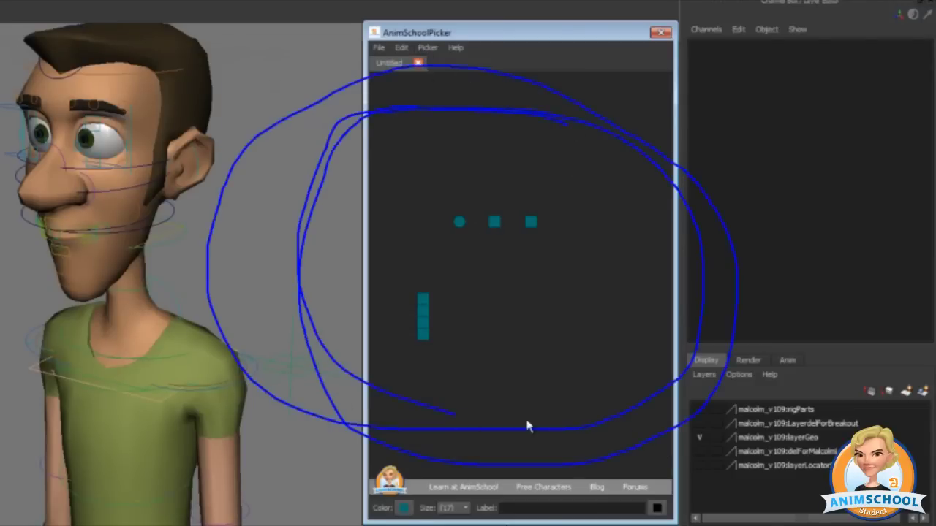
{"action": "key", "text": "Escape"}
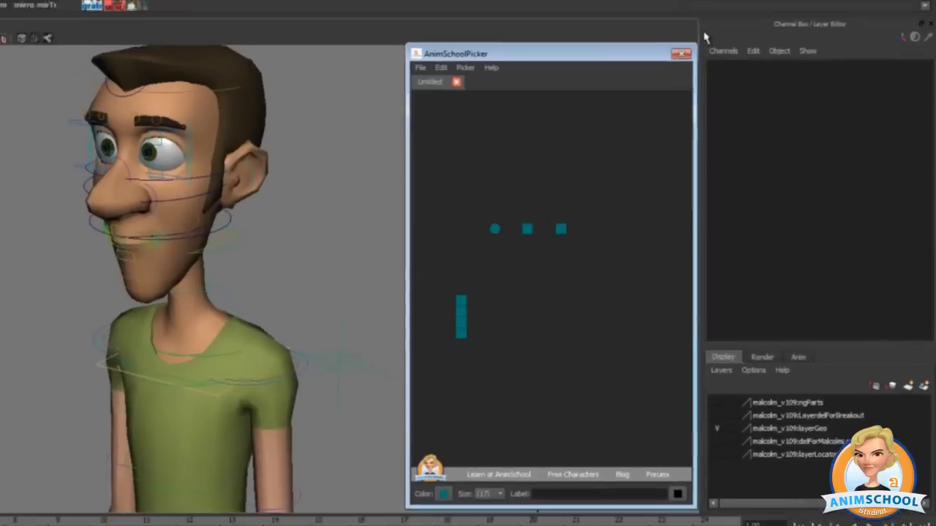
{"action": "left_click_drag", "start_coordinate": [684, 8], "coordinate": [380, 15]}
{"action": "mouse_move", "coordinate": [509, 86]}
{"action": "left_mouse_down"}
{"action": "mouse_move", "coordinate": [480, 93]}
{"action": "mouse_move", "coordinate": [477, 469]}
{"action": "mouse_move", "coordinate": [763, 471]}
{"action": "mouse_move", "coordinate": [754, 59]}
{"action": "left_mouse_up"}
{"action": "key", "text": "Escape"}
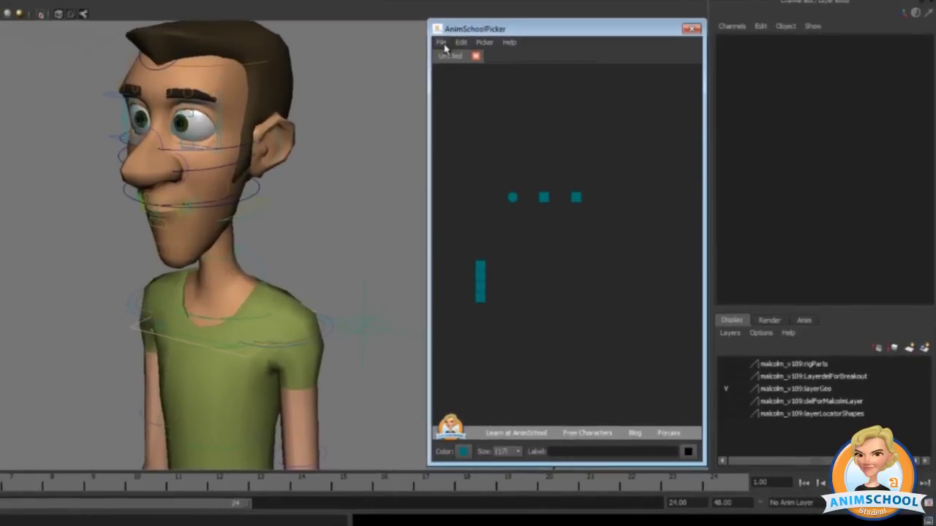
Start saving the picker tab and view the files in the AnimSchoolPicker folder, leaving without saving
{"action": "left_click", "coordinate": [508, 111]}
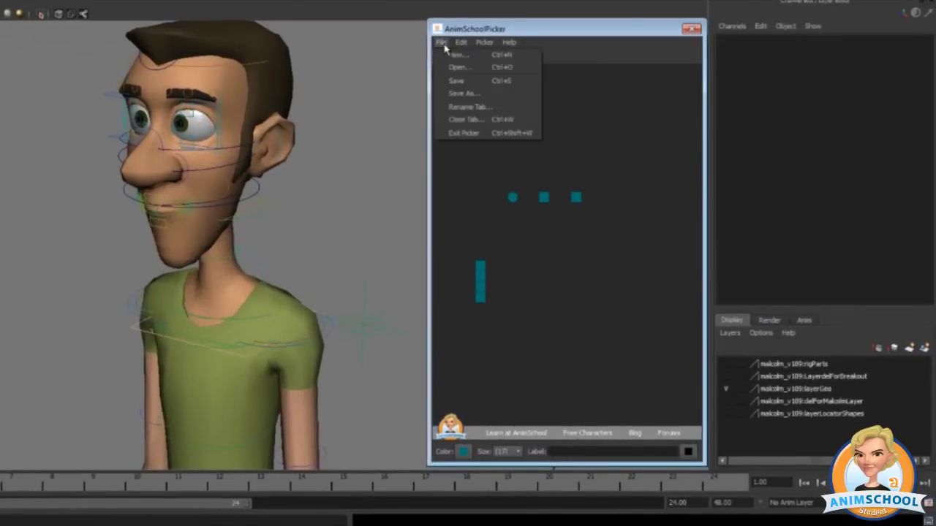
{"action": "left_click", "coordinate": [469, 86]}
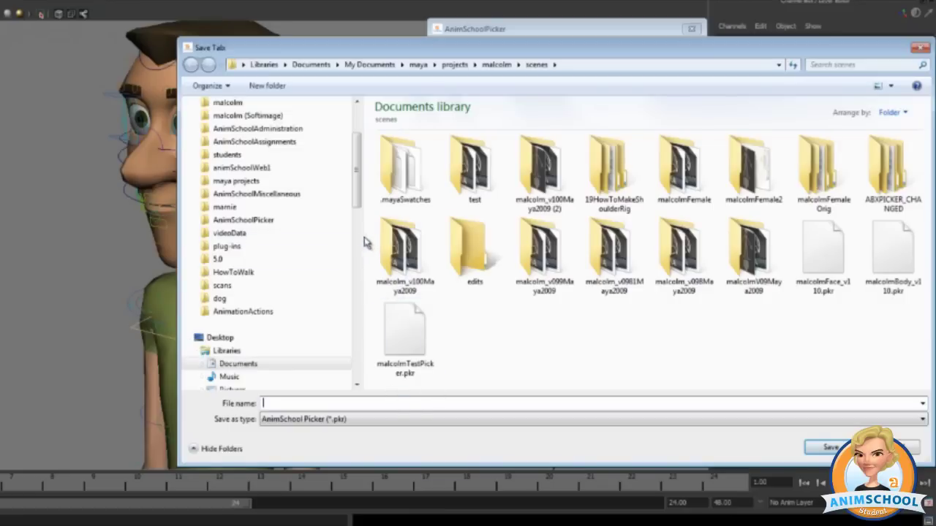
{"action": "left_click", "coordinate": [248, 219]}
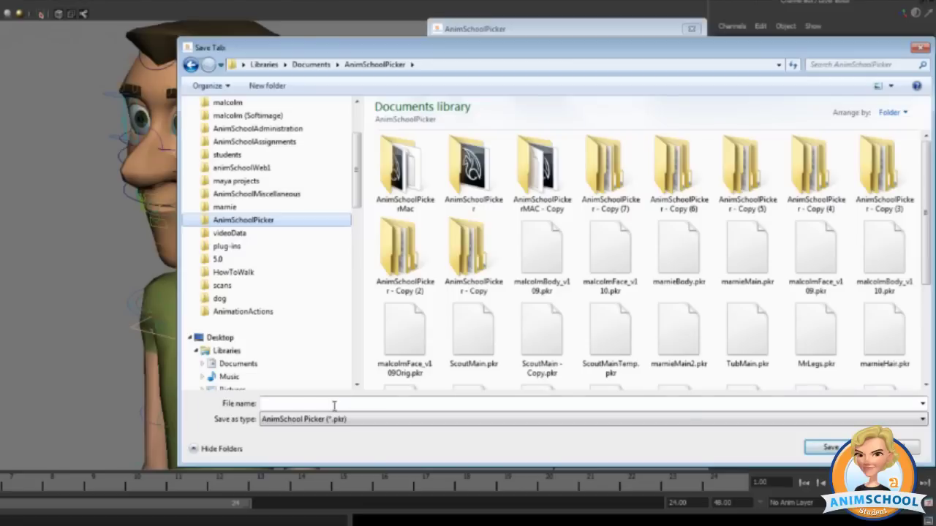
{"action": "mouse_move", "coordinate": [345, 401]}
{"action": "left_mouse_down"}
{"action": "mouse_move", "coordinate": [296, 423]}
{"action": "mouse_move", "coordinate": [361, 398]}
{"action": "mouse_move", "coordinate": [387, 433]}
{"action": "left_mouse_up"}
{"action": "key", "text": "Escape"}
{"action": "left_click", "coordinate": [892, 448]}
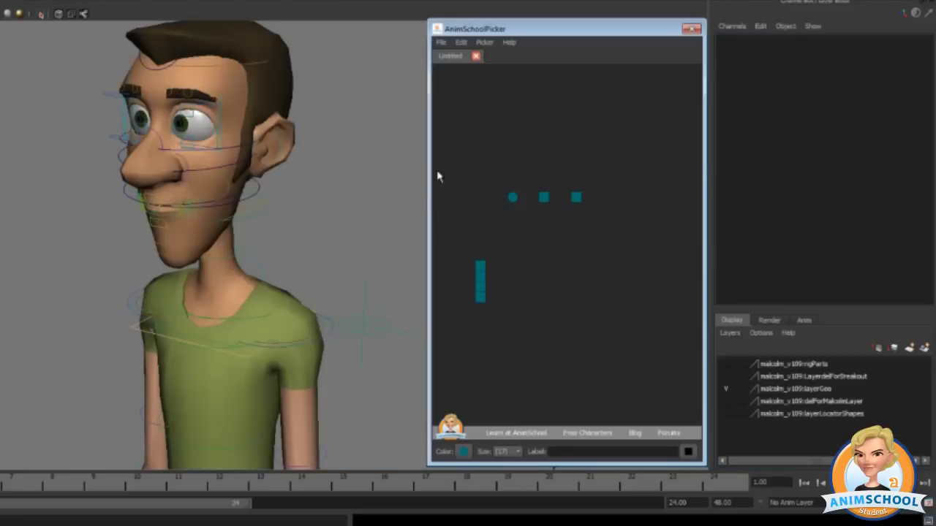
Rename the picker tab as "my Character"
{"action": "left_click", "coordinate": [441, 42]}
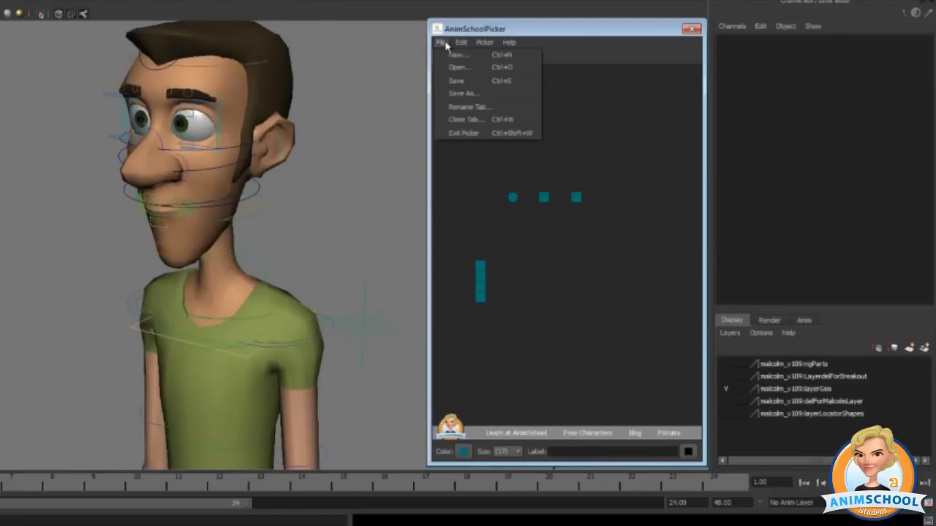
{"action": "left_click", "coordinate": [471, 108]}
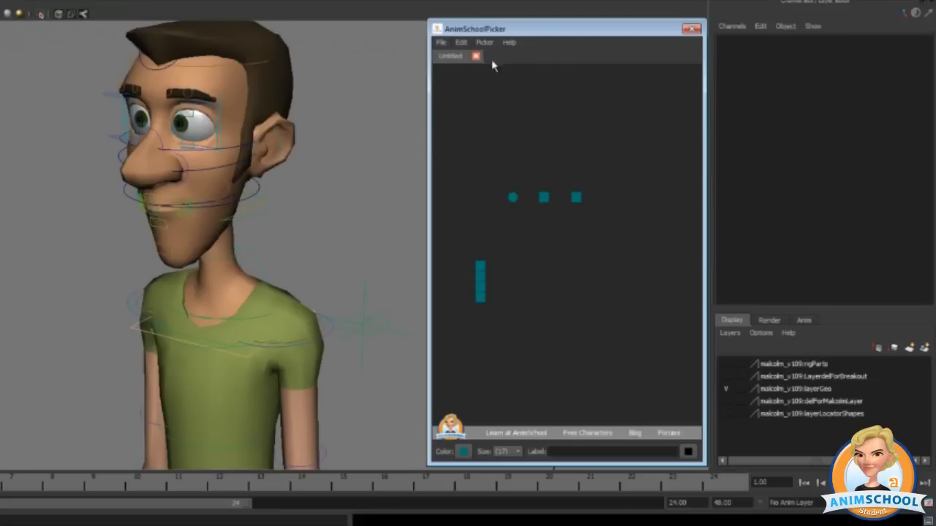
{"action": "left_click", "coordinate": [441, 41]}
{"action": "left_click", "coordinate": [471, 110]}
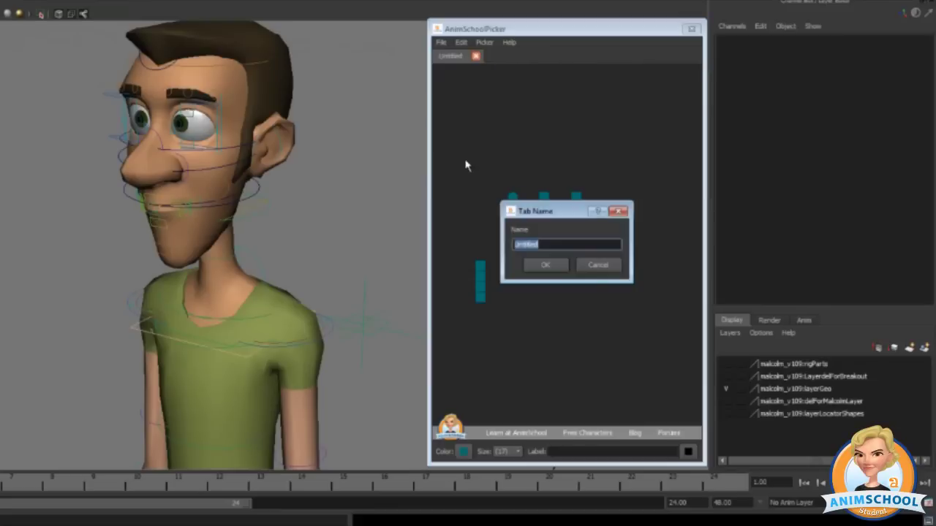
{"action": "type", "text": "my Character"}
{"action": "key", "text": "Return"}
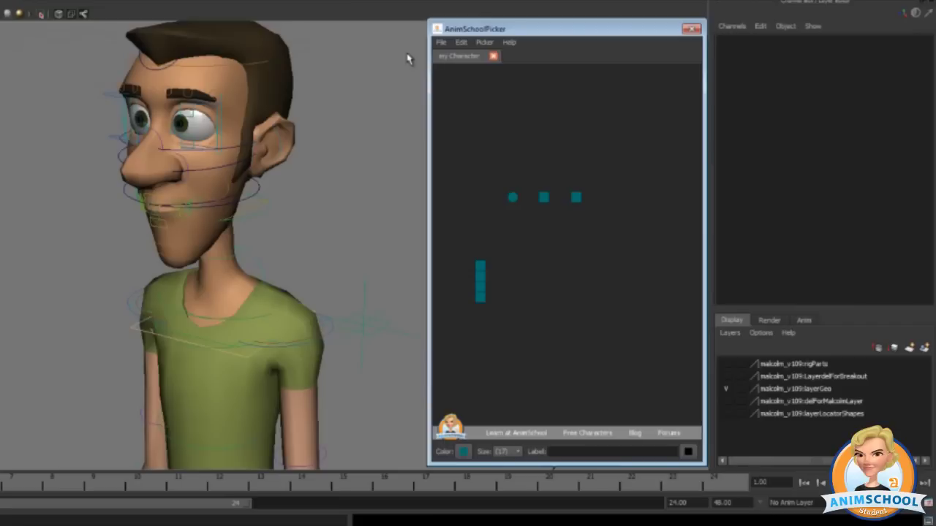
Hide the picker's toolbox, view the commands still available for adding buttons, and show the toolbox again
{"action": "left_click", "coordinate": [485, 41]}
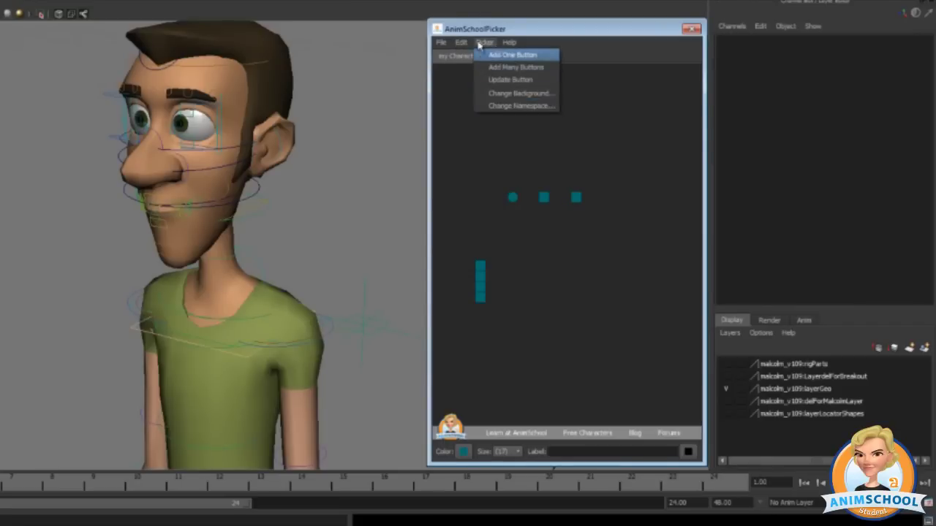
{"action": "mouse_move", "coordinate": [462, 44]}
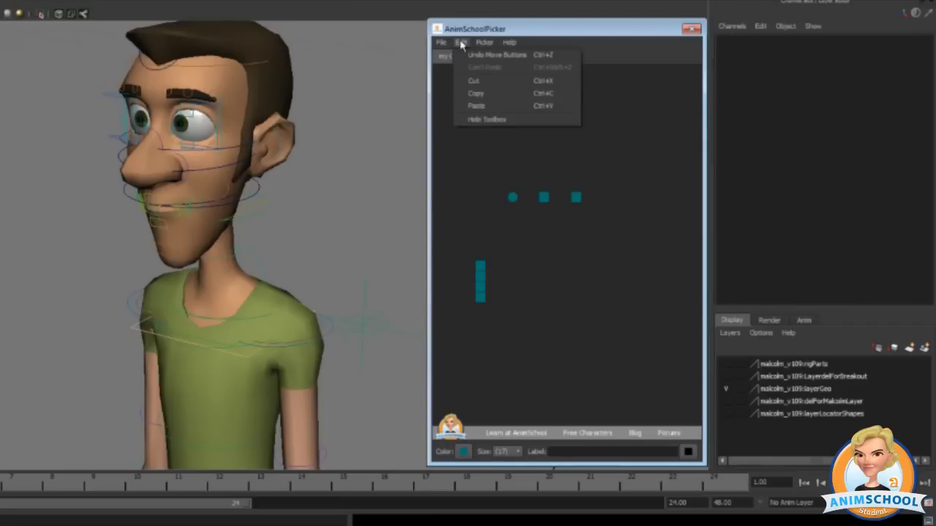
{"action": "left_click", "coordinate": [492, 120]}
{"action": "right_click", "coordinate": [514, 384]}
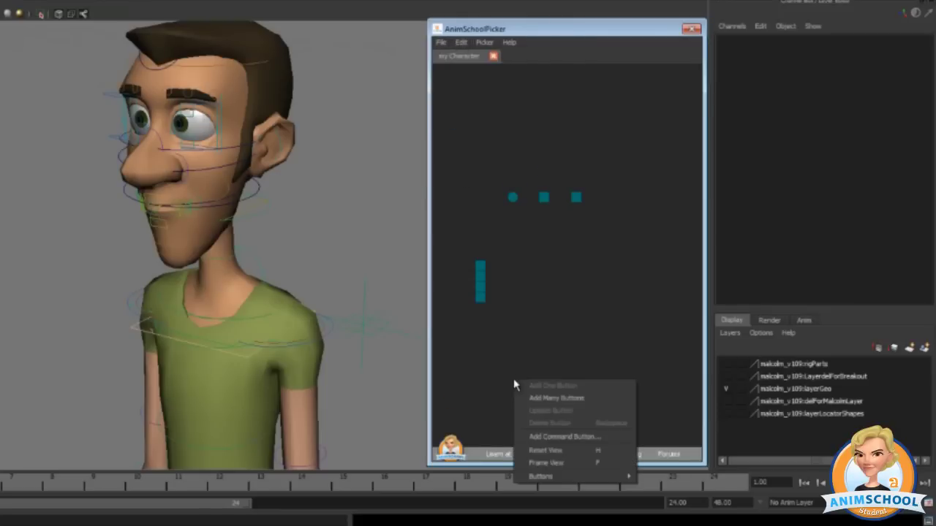
{"action": "left_click", "coordinate": [480, 43]}
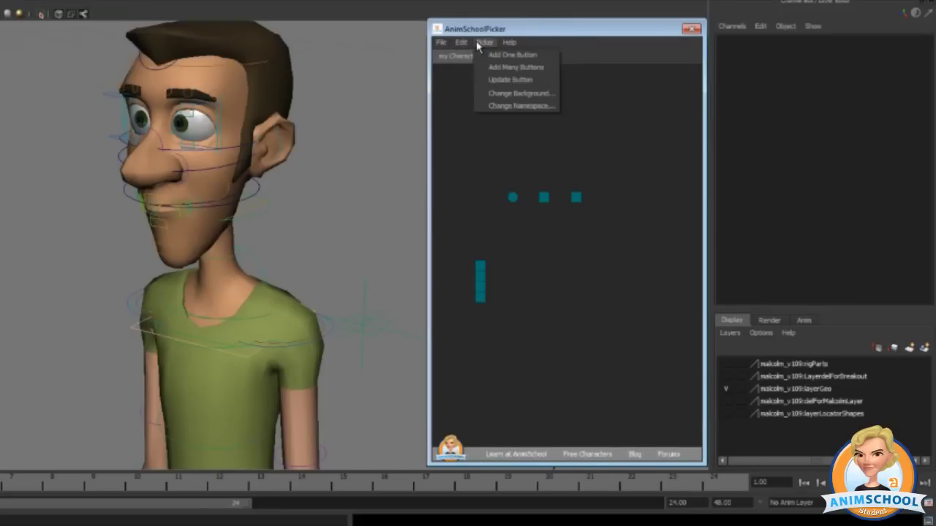
{"action": "mouse_move", "coordinate": [461, 42]}
{"action": "left_click", "coordinate": [475, 170]}
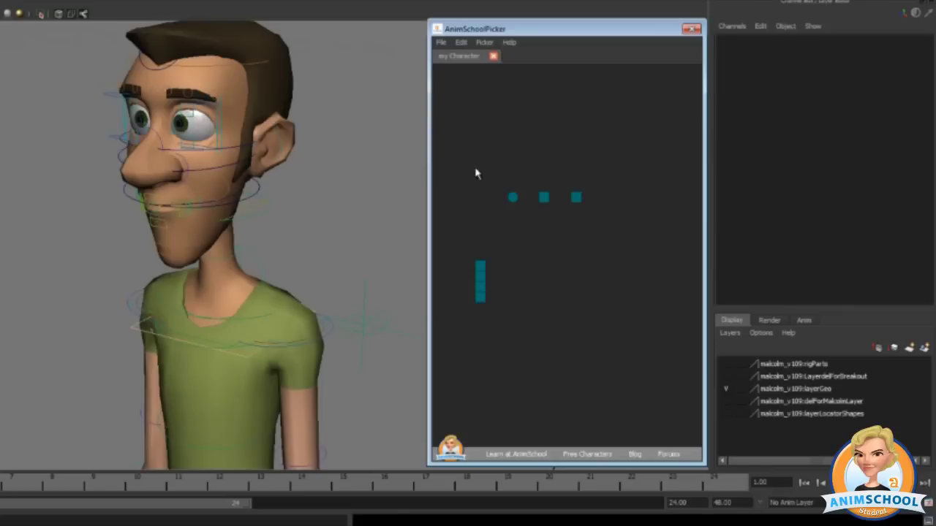
{"action": "left_click", "coordinate": [466, 42]}
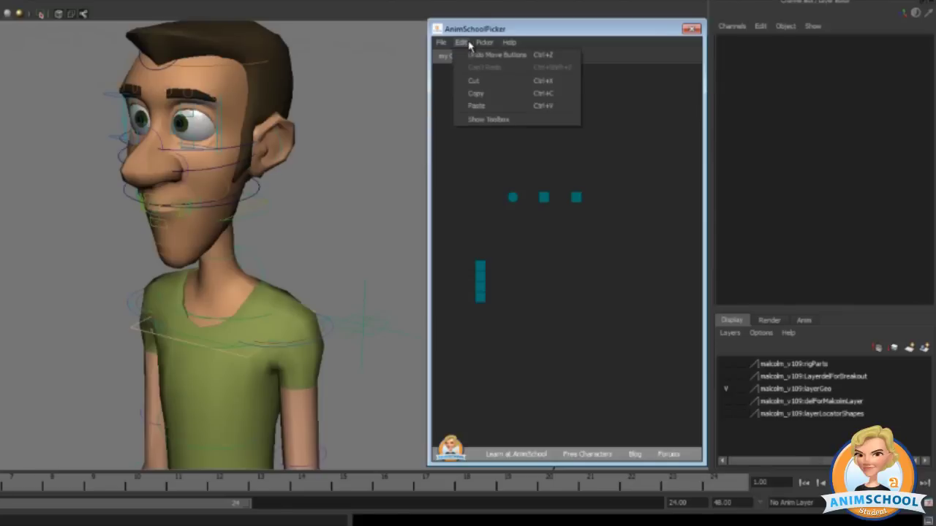
{"action": "left_click", "coordinate": [486, 122]}
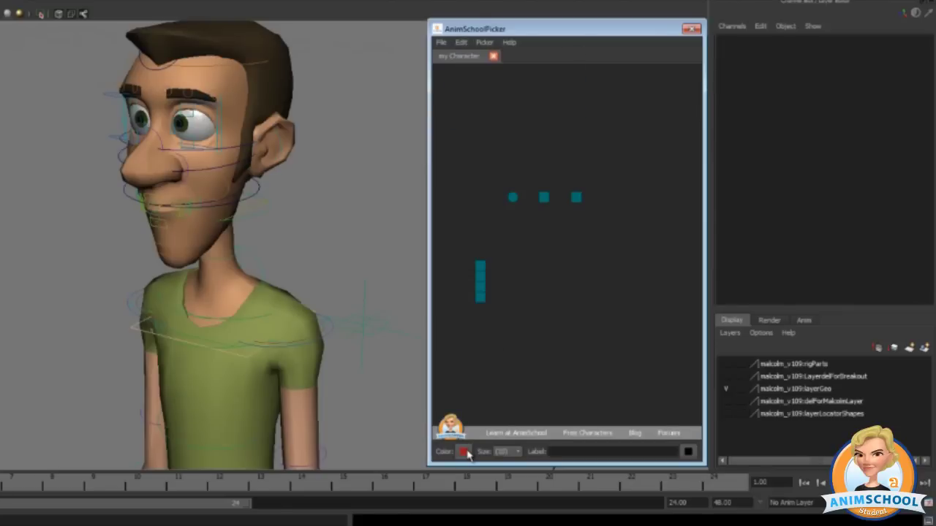
Select the eyelid buttons in the column together with the linked row buttons and recolor them all green
{"action": "left_click_drag", "start_coordinate": [463, 250], "coordinate": [503, 358]}
{"action": "left_click", "coordinate": [478, 340]}
{"action": "left_click_drag", "start_coordinate": [466, 261], "coordinate": [482, 318]}
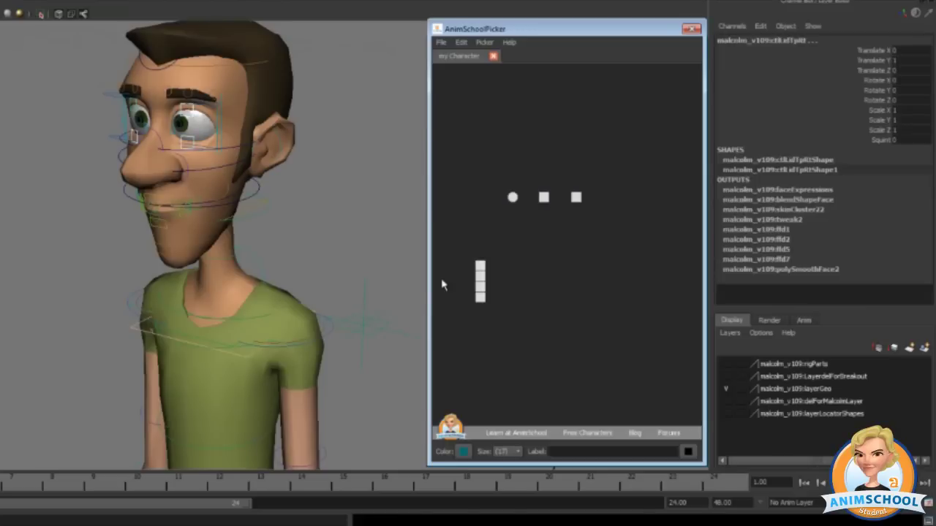
{"action": "left_click", "coordinate": [464, 452]}
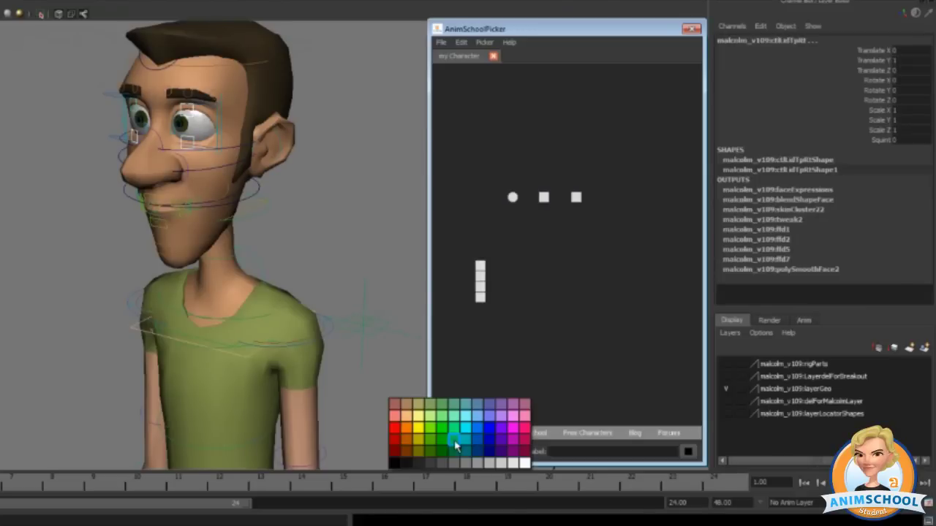
{"action": "left_click", "coordinate": [451, 445]}
{"action": "left_click", "coordinate": [467, 379]}
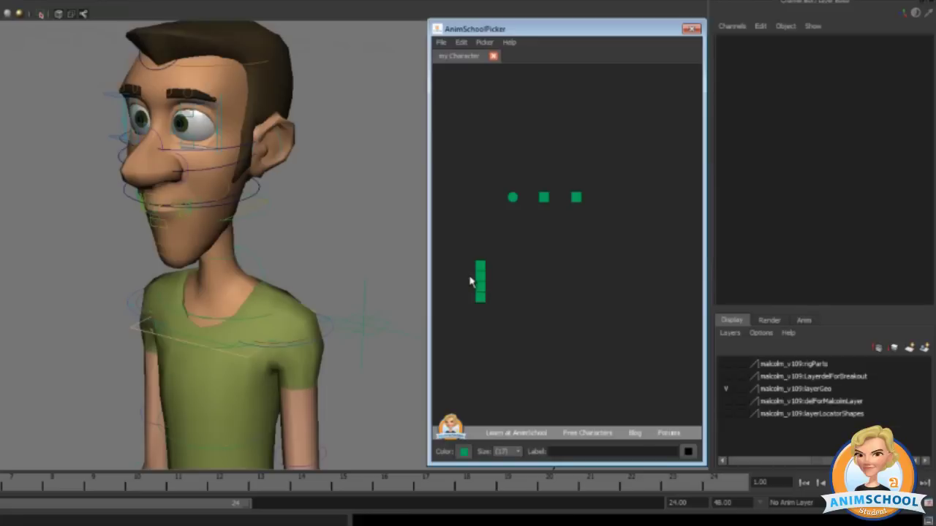
Box-select the whole button column and its lower two buttons in turn to examine which row buttons highlight
{"action": "left_click_drag", "start_coordinate": [468, 250], "coordinate": [486, 317]}
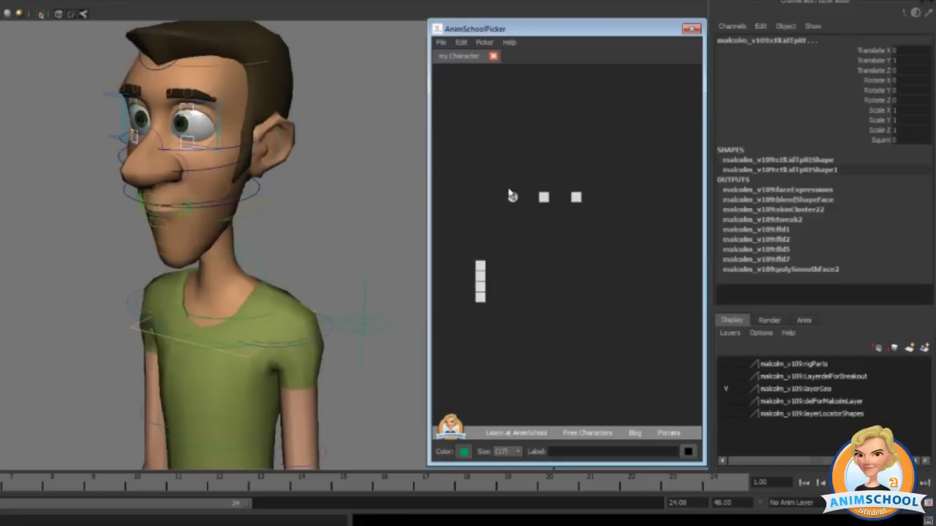
{"action": "left_click_drag", "start_coordinate": [500, 169], "coordinate": [544, 207]}
{"action": "left_click", "coordinate": [517, 226]}
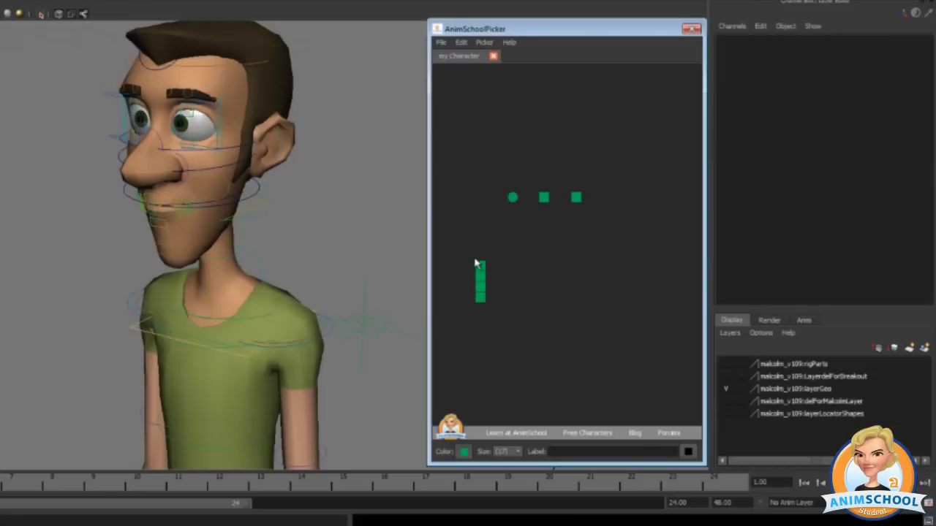
{"action": "mouse_move", "coordinate": [468, 286]}
{"action": "left_mouse_down"}
{"action": "mouse_move", "coordinate": [484, 308]}
{"action": "mouse_move", "coordinate": [504, 278]}
{"action": "left_mouse_up"}
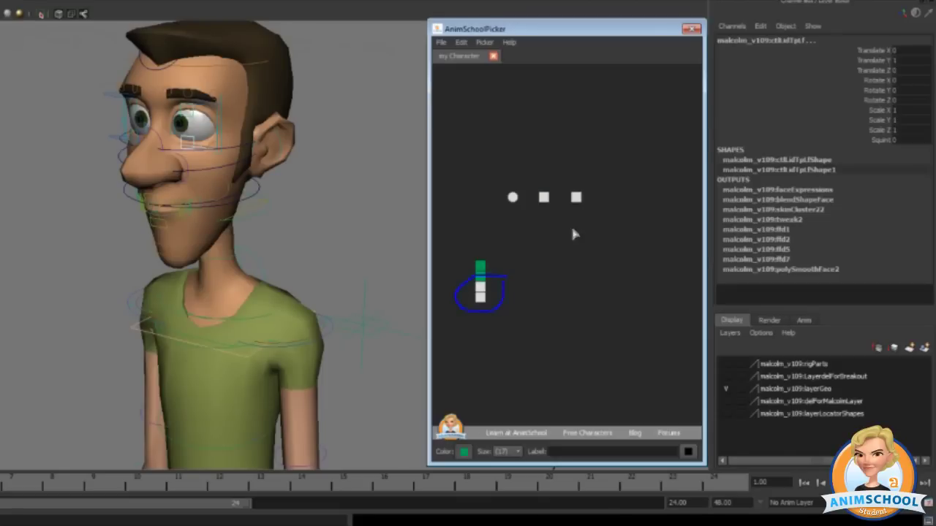
{"action": "left_click", "coordinate": [464, 298]}
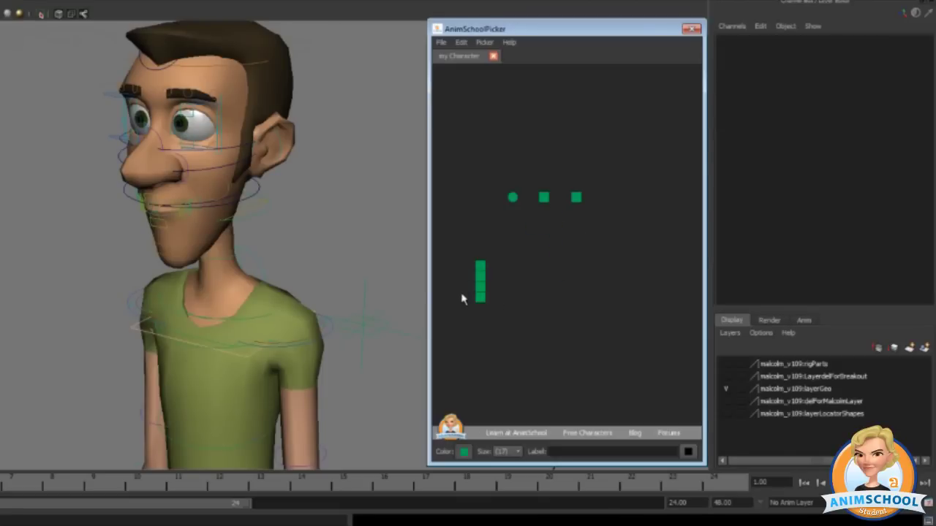
Recolor the lower two buttons of the eyelid column yellow and check the column's selection
{"action": "left_click_drag", "start_coordinate": [459, 284], "coordinate": [485, 324]}
{"action": "left_click", "coordinate": [464, 452]}
{"action": "left_click", "coordinate": [441, 437]}
{"action": "left_click", "coordinate": [512, 347]}
{"action": "left_click_drag", "start_coordinate": [624, 262], "coordinate": [625, 262]}
{"action": "left_click", "coordinate": [620, 264]}
{"action": "left_click_drag", "start_coordinate": [472, 256], "coordinate": [495, 298]}
{"action": "left_click", "coordinate": [500, 296]}
Select all the picker buttons and set their size to 15
{"action": "left_click_drag", "start_coordinate": [466, 182], "coordinate": [633, 378]}
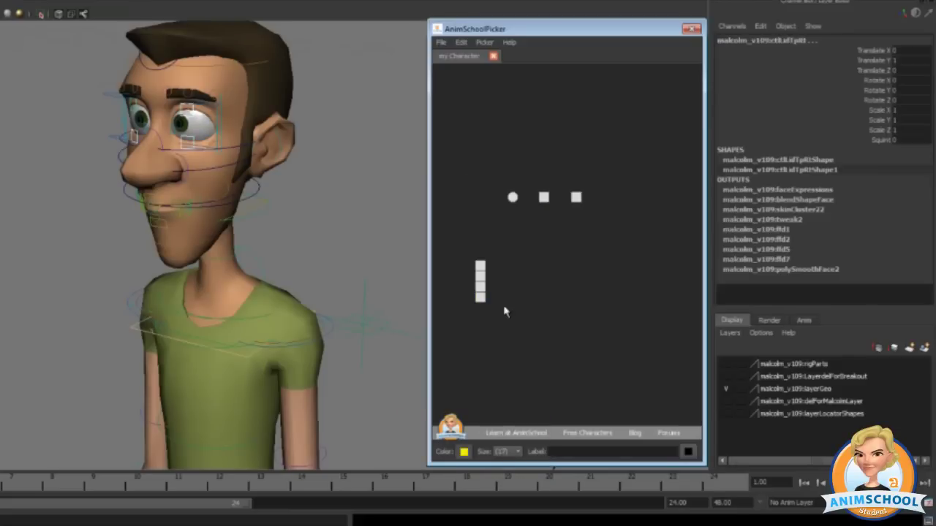
{"action": "left_click", "coordinate": [511, 454]}
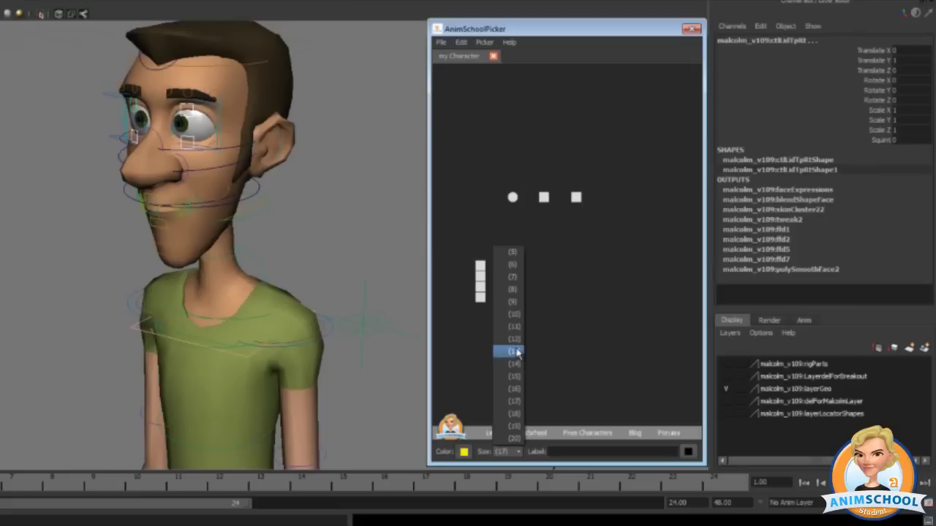
{"action": "left_click", "coordinate": [514, 313]}
{"action": "left_click", "coordinate": [515, 452]}
{"action": "left_click", "coordinate": [516, 384]}
{"action": "left_click", "coordinate": [448, 232]}
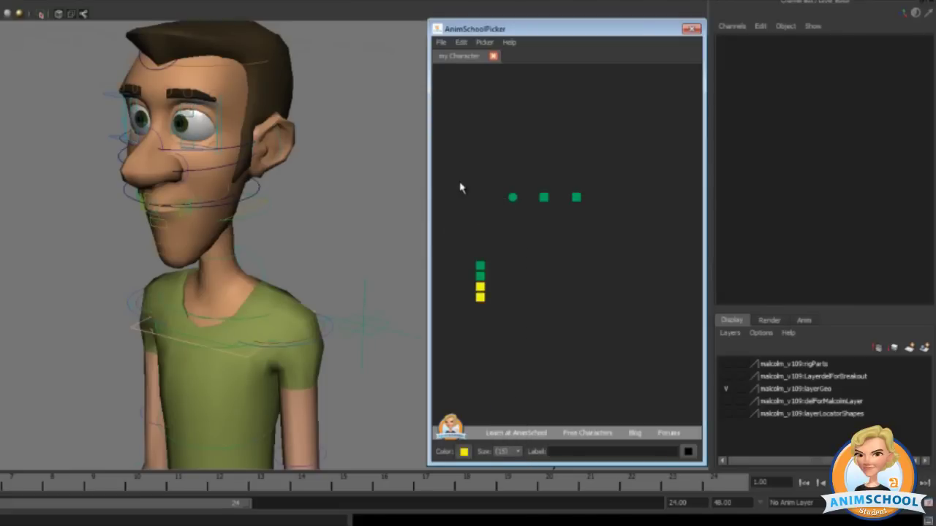
Select the three buttons in the upper row, recolor them dark yellow and set their size to 13
{"action": "left_click_drag", "start_coordinate": [455, 169], "coordinate": [508, 281]}
{"action": "left_click", "coordinate": [476, 267]}
{"action": "left_click_drag", "start_coordinate": [460, 234], "coordinate": [505, 333]}
{"action": "left_click_drag", "start_coordinate": [478, 182], "coordinate": [599, 228]}
{"action": "left_click", "coordinate": [463, 451]}
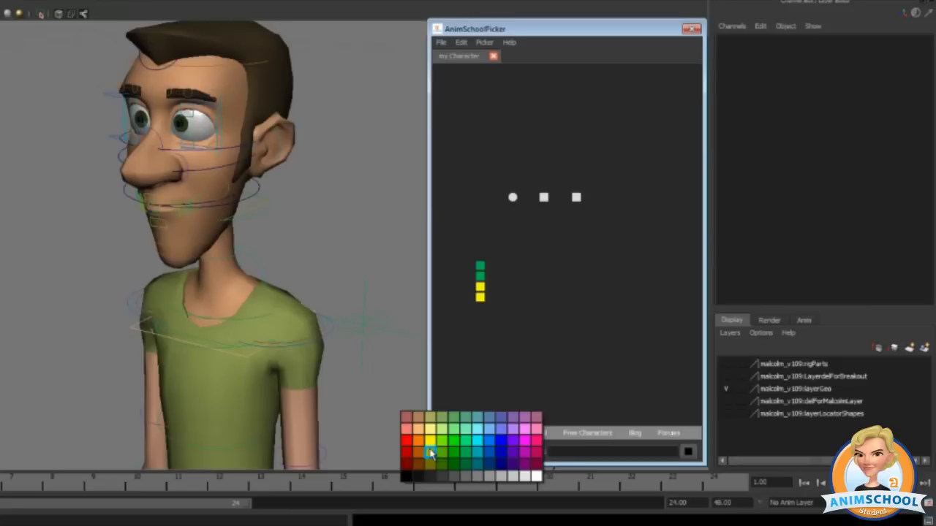
{"action": "left_click", "coordinate": [430, 453]}
{"action": "left_click", "coordinate": [504, 452]}
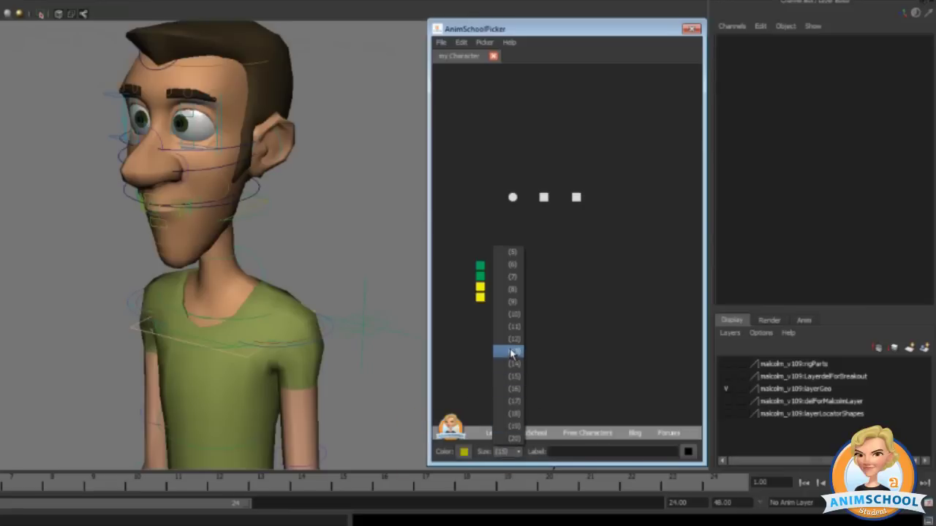
{"action": "left_click", "coordinate": [514, 356]}
{"action": "mouse_move", "coordinate": [597, 187]}
{"action": "left_mouse_down"}
{"action": "mouse_move", "coordinate": [449, 181]}
{"action": "mouse_move", "coordinate": [499, 167]}
{"action": "mouse_move", "coordinate": [485, 183]}
{"action": "left_mouse_up"}
{"action": "key", "text": "Escape"}
Try enlarging and shrinking the four buttons of the eyelid column in single increments, and deselect them
{"action": "left_click_drag", "start_coordinate": [455, 229], "coordinate": [501, 329]}
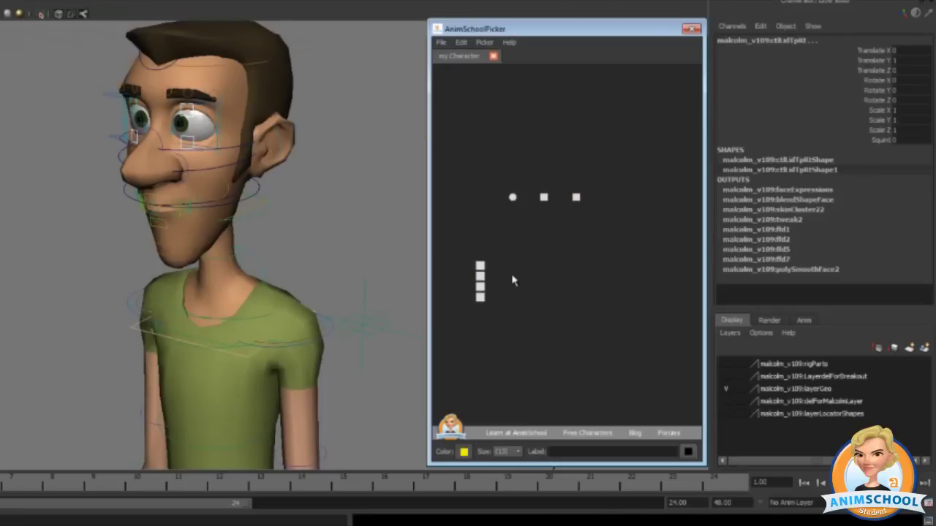
{"action": "key", "text": "plus"}
{"action": "key", "text": "plus"}
{"action": "key", "text": "plus"}
{"action": "key", "text": "plus"}
{"action": "key", "text": "plus"}
{"action": "key", "text": "plus"}
{"action": "key", "text": "minus"}
{"action": "key", "text": "minus"}
{"action": "key", "text": "minus"}
{"action": "key", "text": "minus"}
{"action": "key", "text": "minus"}
{"action": "key", "text": "plus"}
{"action": "key", "text": "plus"}
{"action": "key", "text": "plus"}
{"action": "key", "text": "minus"}
{"action": "key", "text": "minus"}
{"action": "key", "text": "minus"}
{"action": "key", "text": "minus"}
{"action": "key", "text": "minus"}
{"action": "key", "text": "plus"}
{"action": "key", "text": "plus"}
{"action": "left_click", "coordinate": [513, 278]}
Select the three buttons in the upper row, enlarge them by single increments, and deselect them
{"action": "left_click_drag", "start_coordinate": [482, 172], "coordinate": [643, 256]}
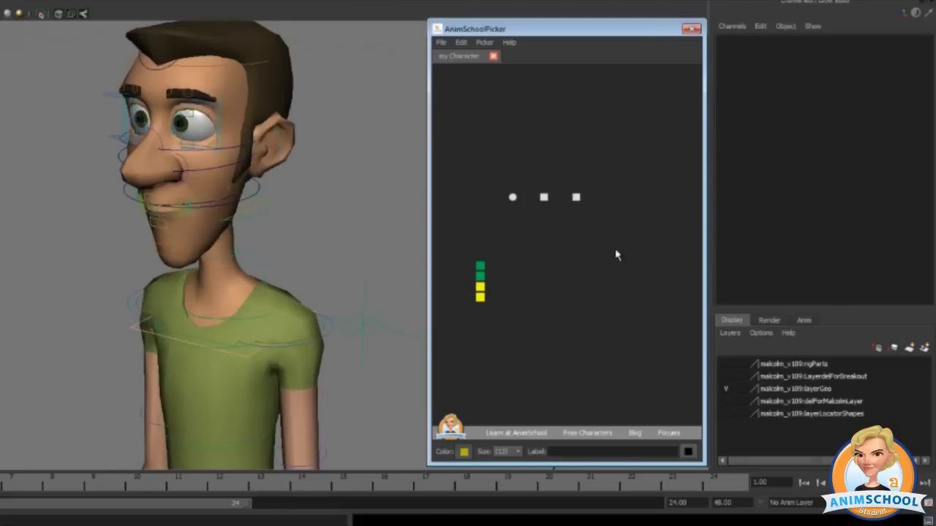
{"action": "key", "text": "plus"}
{"action": "key", "text": "plus"}
{"action": "key", "text": "plus"}
{"action": "key", "text": "minus"}
{"action": "key", "text": "minus"}
{"action": "key", "text": "minus"}
{"action": "key", "text": "minus"}
{"action": "key", "text": "plus"}
{"action": "key", "text": "plus"}
{"action": "key", "text": "plus"}
{"action": "key", "text": "plus"}
{"action": "left_click", "coordinate": [488, 180]}
{"action": "mouse_move", "coordinate": [529, 180]}
{"action": "left_mouse_down"}
{"action": "mouse_move", "coordinate": [520, 178]}
{"action": "mouse_move", "coordinate": [526, 214]}
{"action": "mouse_move", "coordinate": [526, 182]}
{"action": "left_mouse_up"}
{"action": "left_click", "coordinate": [513, 200]}
{"action": "left_click", "coordinate": [513, 242]}
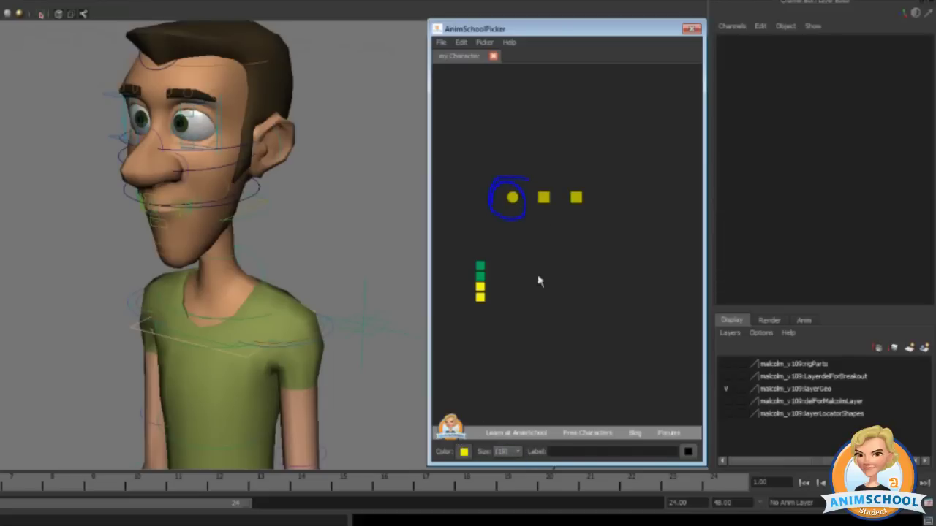
Label the rightmost button of the upper row "lid"
{"action": "left_click", "coordinate": [512, 199]}
{"action": "left_click", "coordinate": [524, 241]}
{"action": "left_click", "coordinate": [576, 197]}
{"action": "left_click", "coordinate": [571, 454]}
{"action": "type", "text": "ld"}
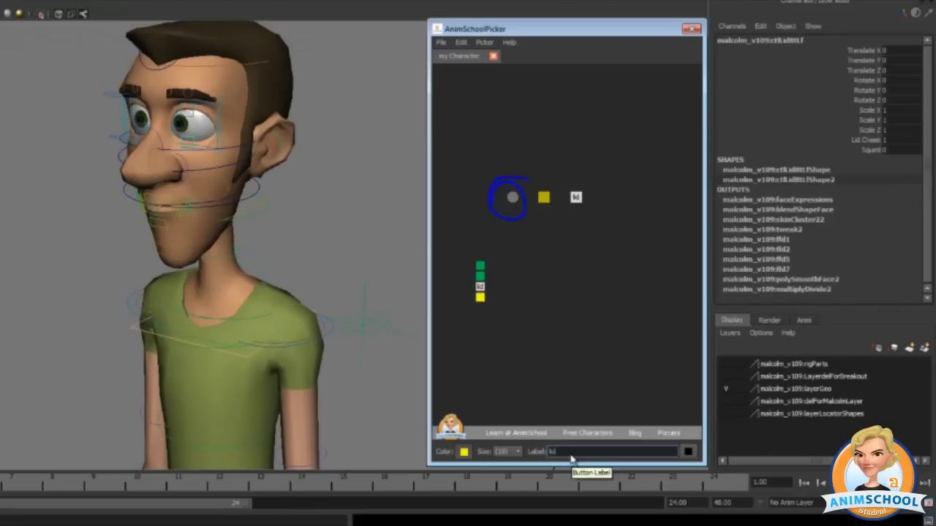
Check the selection of the middle and rightmost buttons in the upper row, and clear the selection
{"action": "left_click", "coordinate": [543, 197]}
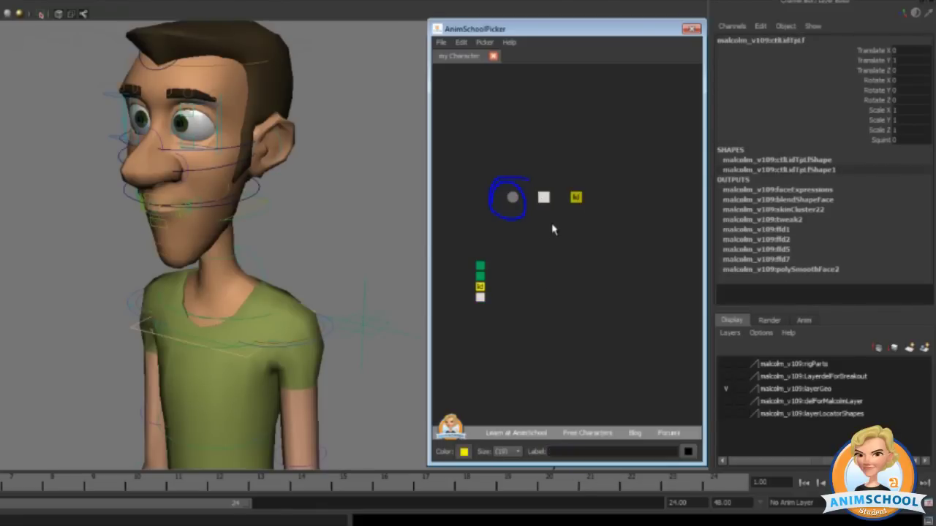
{"action": "mouse_move", "coordinate": [574, 428]}
{"action": "left_mouse_down"}
{"action": "mouse_move", "coordinate": [649, 454]}
{"action": "mouse_move", "coordinate": [519, 465]}
{"action": "left_mouse_up"}
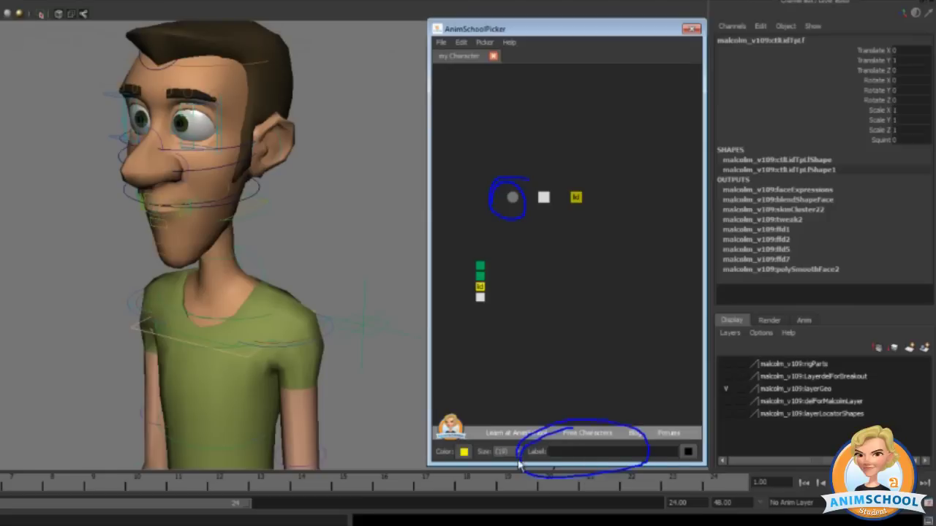
{"action": "left_click", "coordinate": [576, 196]}
{"action": "mouse_move", "coordinate": [563, 410]}
{"action": "left_mouse_down"}
{"action": "mouse_move", "coordinate": [560, 485]}
{"action": "mouse_move", "coordinate": [536, 442]}
{"action": "left_mouse_up"}
{"action": "left_click", "coordinate": [542, 281]}
{"action": "left_click", "coordinate": [543, 197]}
{"action": "left_click", "coordinate": [532, 271]}
Stretch the lowest button of the eyelid column into a wide rectangle and place it below and to the right of the column
{"action": "left_click", "coordinate": [483, 296]}
{"action": "left_click", "coordinate": [486, 306]}
{"action": "middle_click_drag", "start_coordinate": [481, 299], "coordinate": [533, 293]}
{"action": "left_click", "coordinate": [584, 452]}
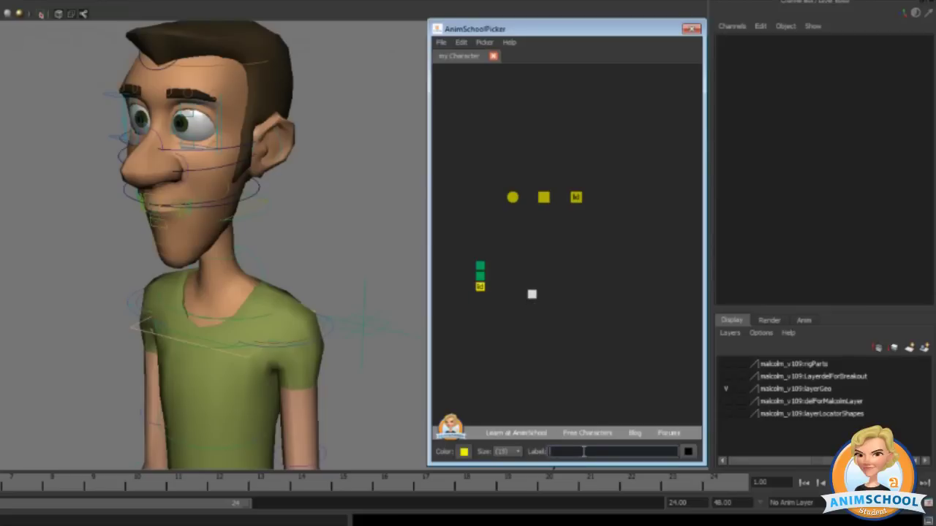
{"action": "key", "text": "Return"}
{"action": "left_click", "coordinate": [546, 349]}
{"action": "left_click", "coordinate": [532, 297]}
{"action": "left_click", "coordinate": [545, 302]}
{"action": "left_click", "coordinate": [532, 297]}
{"action": "left_click", "coordinate": [562, 295]}
{"action": "middle_click_drag", "start_coordinate": [536, 297], "coordinate": [505, 314]}
Review the picker's editing commands and check the selection of all buttons and of the wide rectangular button
{"action": "left_click", "coordinate": [461, 41]}
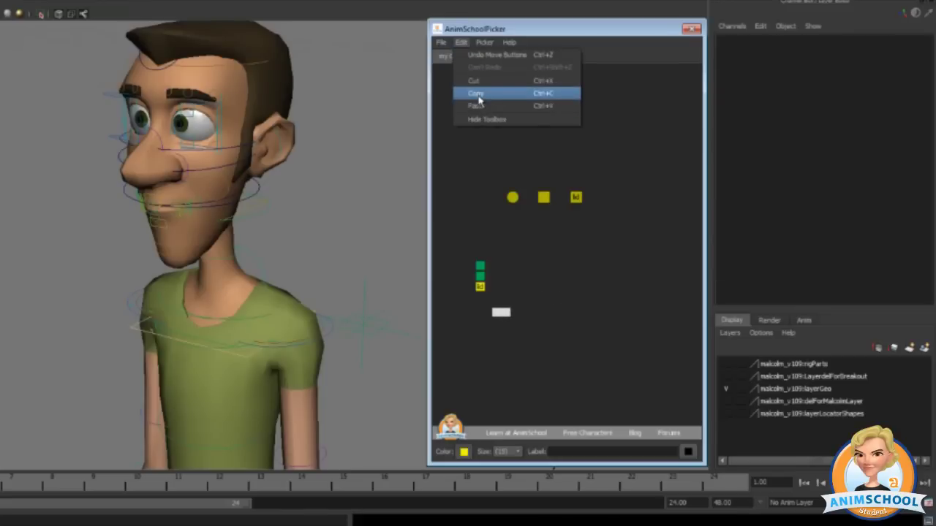
{"action": "left_click", "coordinate": [502, 303]}
{"action": "left_click_drag", "start_coordinate": [469, 175], "coordinate": [591, 413]}
{"action": "left_click", "coordinate": [543, 335]}
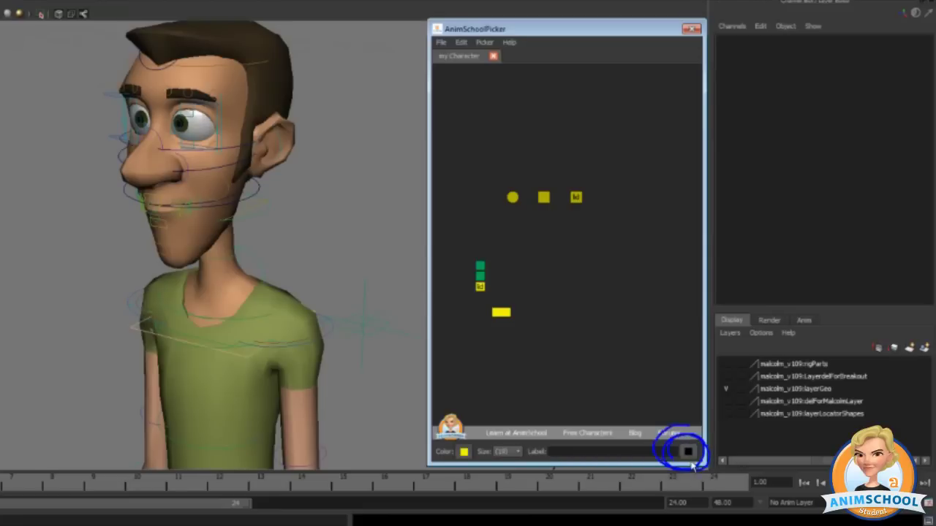
{"action": "left_click", "coordinate": [501, 313]}
{"action": "left_click", "coordinate": [516, 300]}
{"action": "mouse_move", "coordinate": [685, 422]}
{"action": "left_mouse_down"}
{"action": "mouse_move", "coordinate": [469, 410]}
{"action": "mouse_move", "coordinate": [550, 444]}
{"action": "mouse_move", "coordinate": [722, 417]}
{"action": "mouse_move", "coordinate": [388, 407]}
{"action": "mouse_move", "coordinate": [392, 422]}
{"action": "left_mouse_up"}
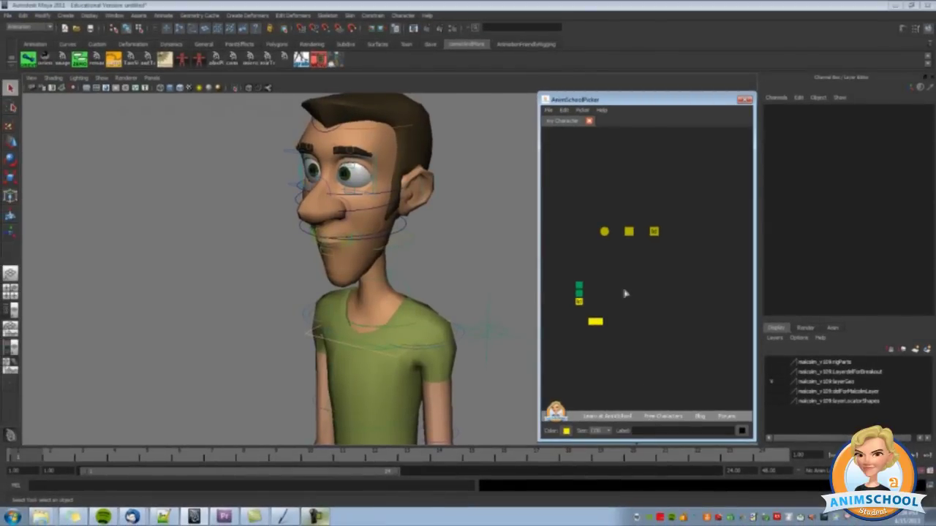
{"action": "left_click_drag", "start_coordinate": [455, 237], "coordinate": [460, 279], "text": "alt"}
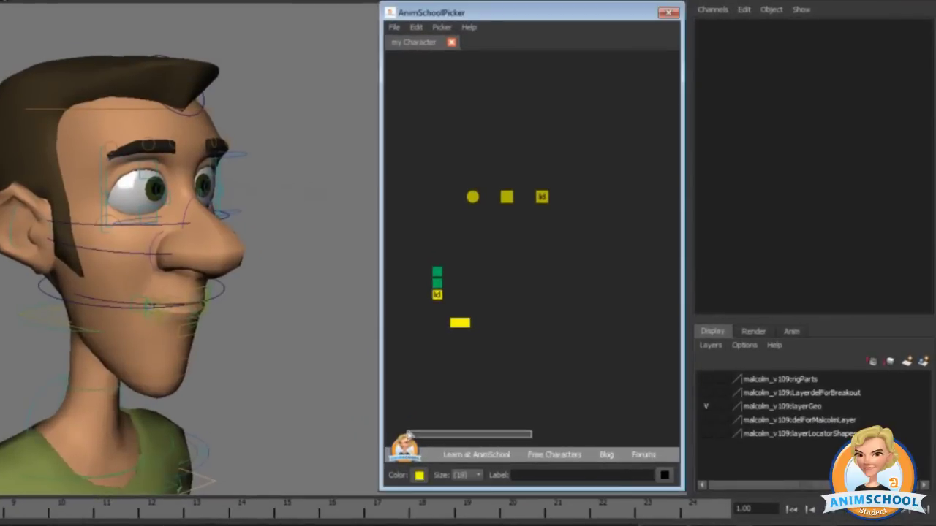
{"action": "mouse_move", "coordinate": [524, 431]}
{"action": "left_mouse_down"}
{"action": "mouse_move", "coordinate": [367, 479]}
{"action": "mouse_move", "coordinate": [665, 488]}
{"action": "mouse_move", "coordinate": [655, 414]}
{"action": "mouse_move", "coordinate": [320, 420]}
{"action": "mouse_move", "coordinate": [362, 474]}
{"action": "left_mouse_up"}
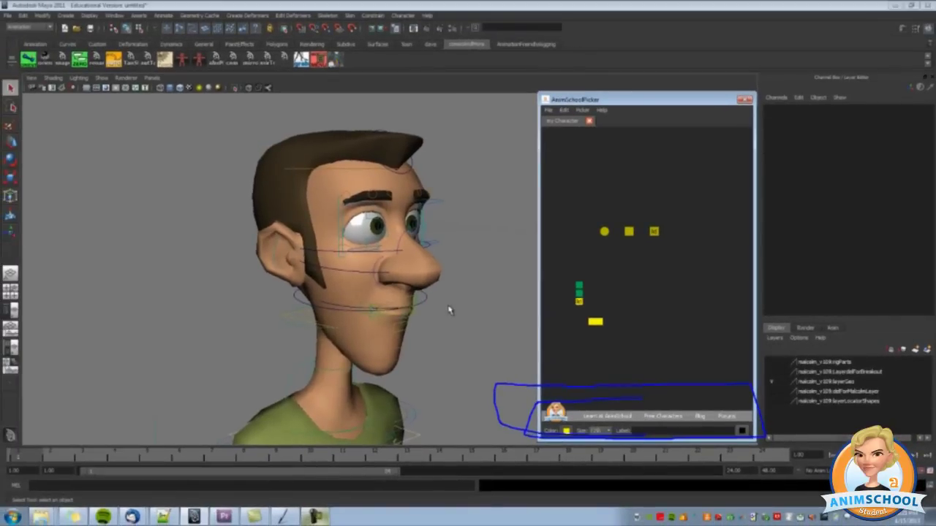
{"action": "left_click", "coordinate": [425, 299]}
{"action": "mouse_move", "coordinate": [448, 299]}
{"action": "left_mouse_down", "text": "alt"}
{"action": "mouse_move", "coordinate": [437, 298]}
{"action": "mouse_move", "coordinate": [444, 310]}
{"action": "left_mouse_up", "text": "alt"}
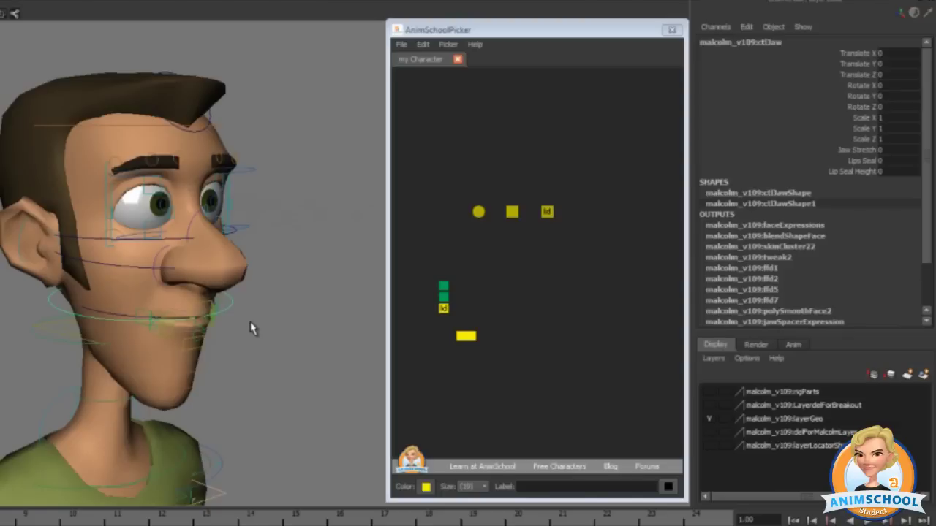
{"action": "left_click_drag", "start_coordinate": [252, 324], "coordinate": [264, 325], "text": "alt"}
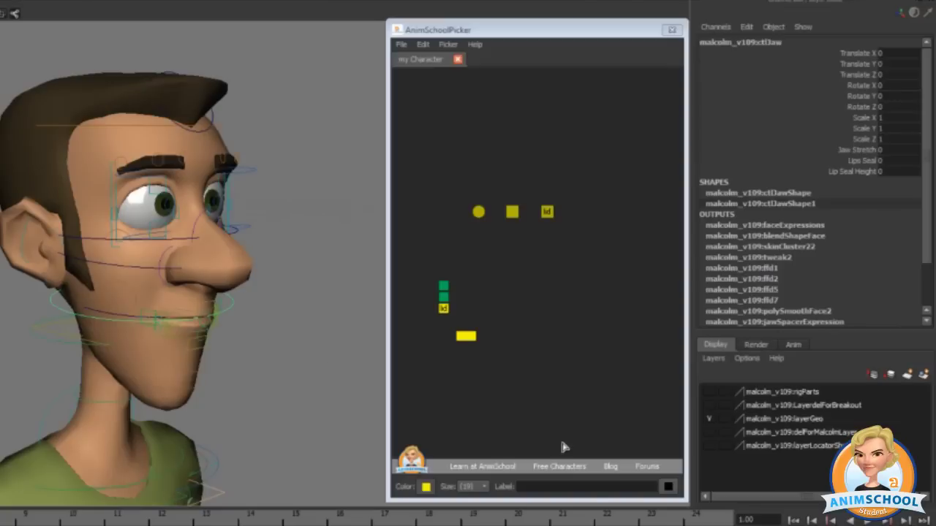
{"action": "mouse_move", "coordinate": [579, 453]}
{"action": "left_mouse_down"}
{"action": "mouse_move", "coordinate": [509, 475]}
{"action": "mouse_move", "coordinate": [602, 477]}
{"action": "mouse_move", "coordinate": [593, 459]}
{"action": "mouse_move", "coordinate": [598, 472]}
{"action": "mouse_move", "coordinate": [632, 472]}
{"action": "mouse_move", "coordinate": [617, 466]}
{"action": "left_mouse_up"}
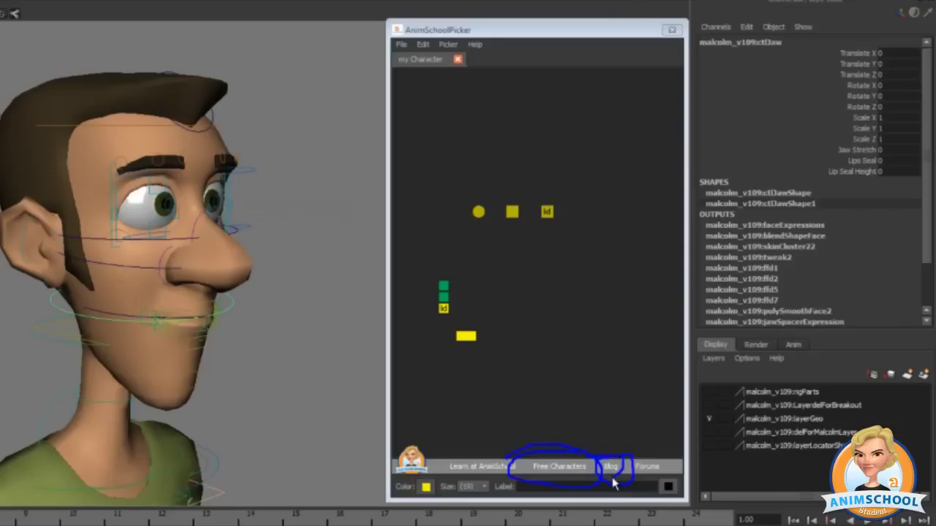
{"action": "mouse_move", "coordinate": [672, 459]}
{"action": "left_mouse_down"}
{"action": "mouse_move", "coordinate": [646, 461]}
{"action": "mouse_move", "coordinate": [661, 476]}
{"action": "left_mouse_up"}
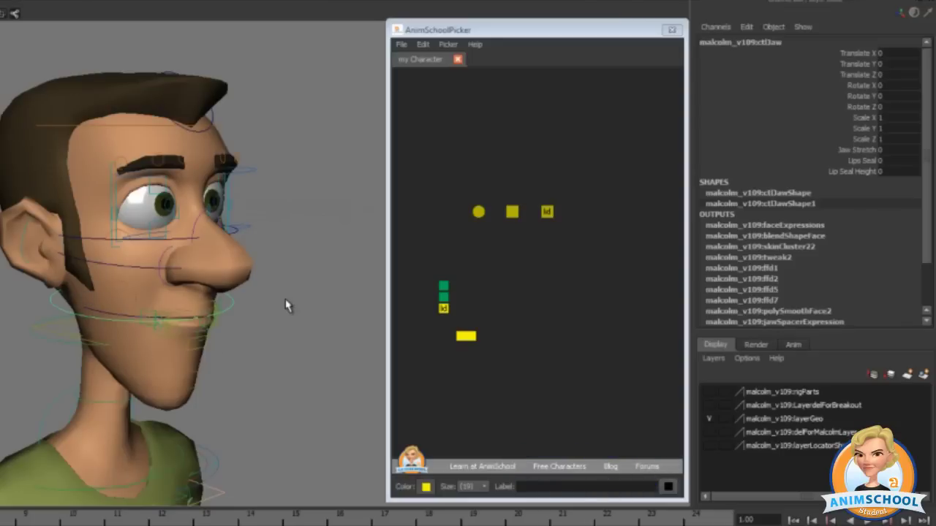
{"action": "left_click_drag", "start_coordinate": [220, 286], "coordinate": [219, 266], "text": "alt"}
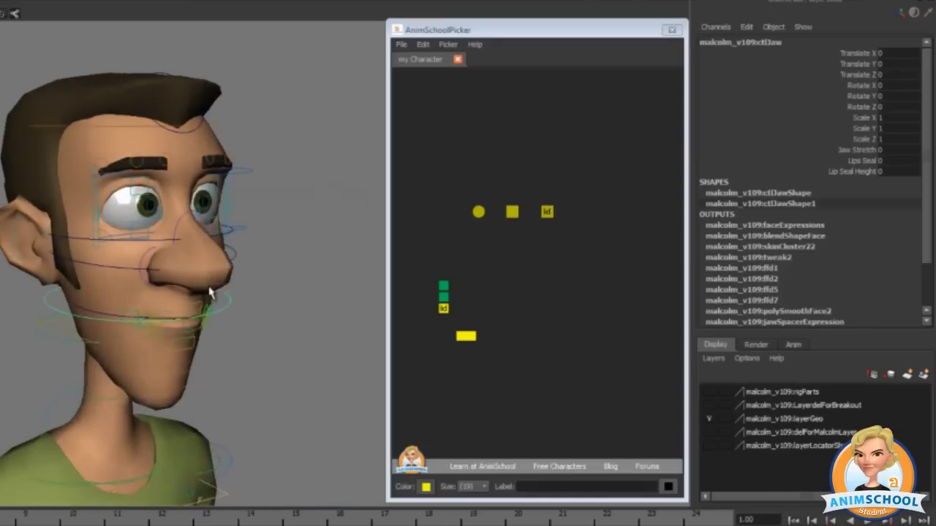
Open the picker files malcolmBody_v109.pkr and malcolmFace_v109.pkr together from the AnimSchoolPicker folder
{"action": "left_click", "coordinate": [401, 46]}
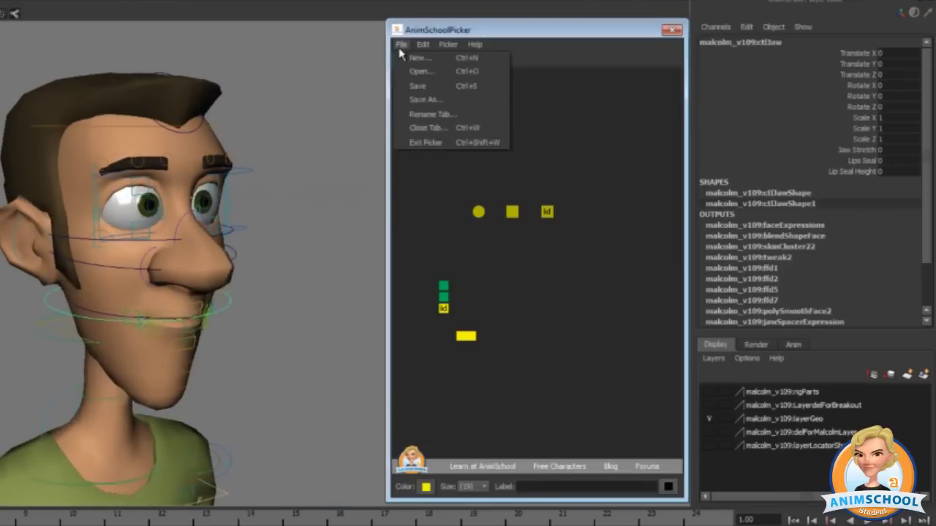
{"action": "left_click", "coordinate": [427, 74]}
{"action": "left_click", "coordinate": [219, 265]}
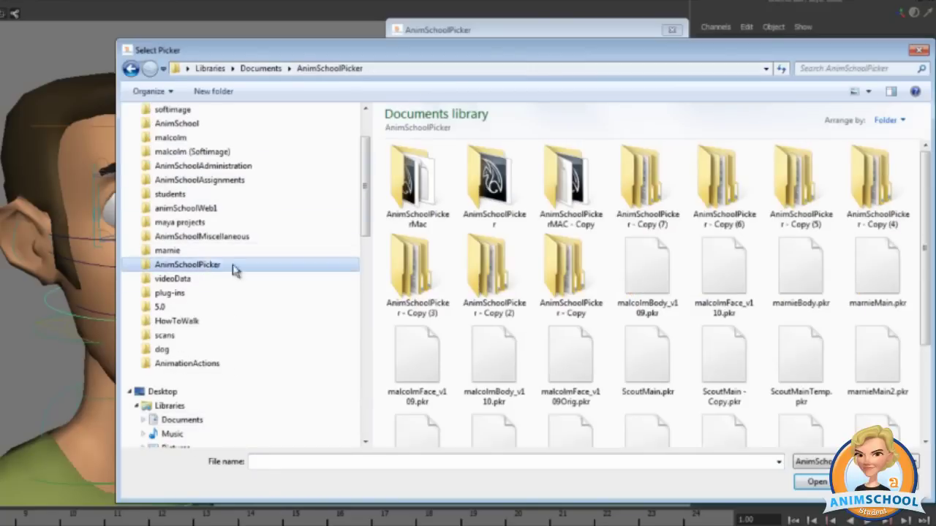
{"action": "left_click", "coordinate": [653, 274]}
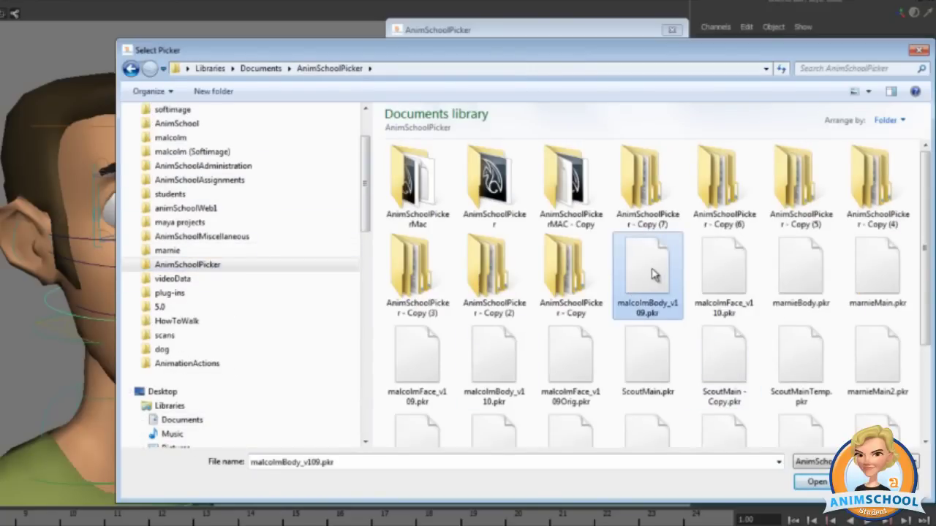
{"action": "left_click", "coordinate": [429, 368], "text": "ctrl"}
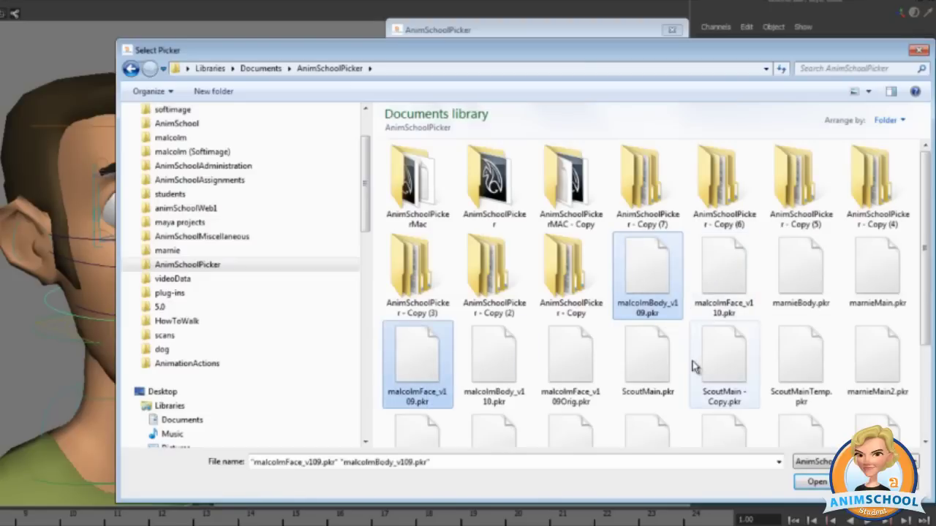
{"action": "left_click", "coordinate": [818, 483]}
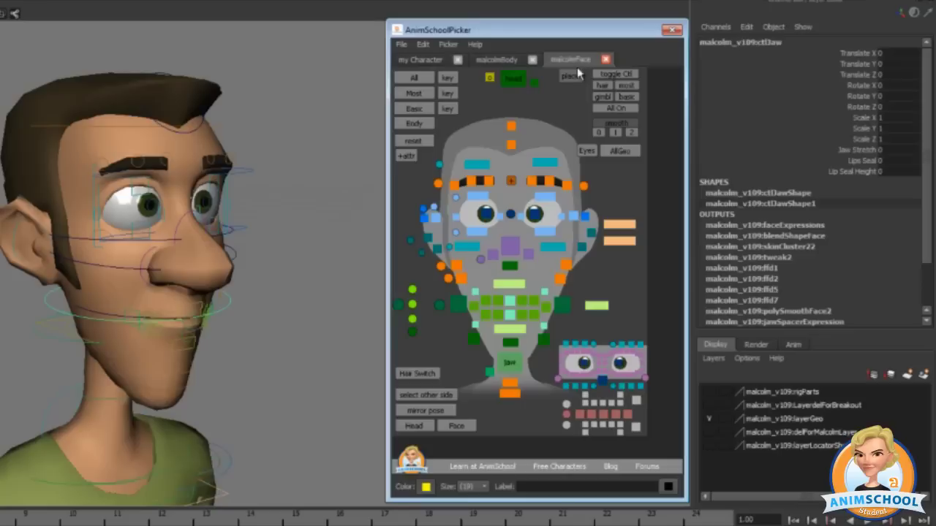
Test the two orange hair buttons on the face picker, ending with the front hair control selected
{"action": "left_click", "coordinate": [510, 146]}
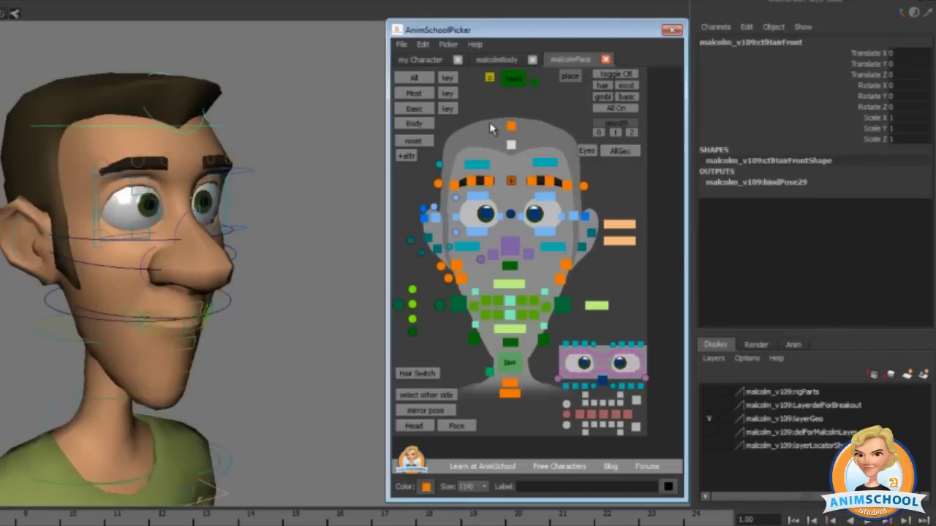
{"action": "left_click", "coordinate": [504, 128]}
{"action": "left_click", "coordinate": [511, 130]}
{"action": "left_click", "coordinate": [510, 147]}
{"action": "left_click", "coordinate": [512, 128]}
{"action": "left_click", "coordinate": [512, 128]}
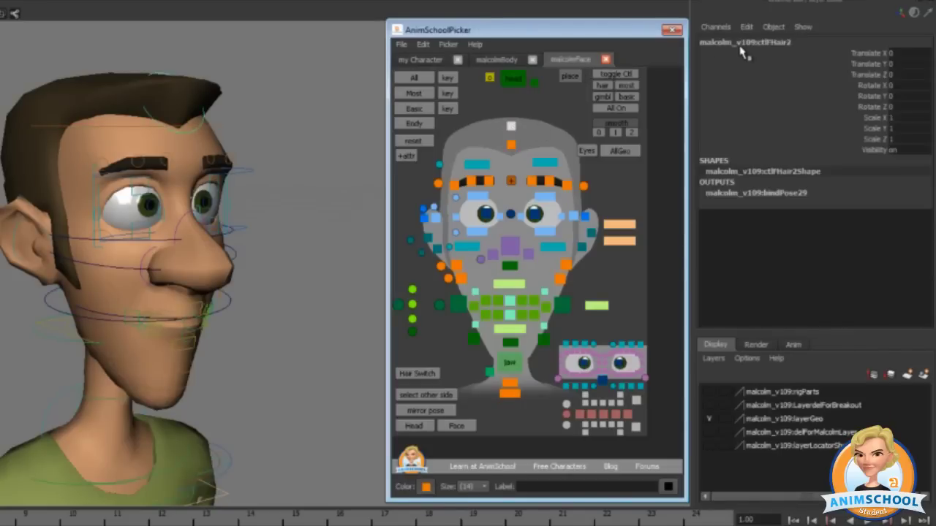
{"action": "left_click", "coordinate": [510, 147]}
{"action": "left_click", "coordinate": [509, 128]}
{"action": "left_click", "coordinate": [487, 167]}
{"action": "left_click", "coordinate": [489, 152]}
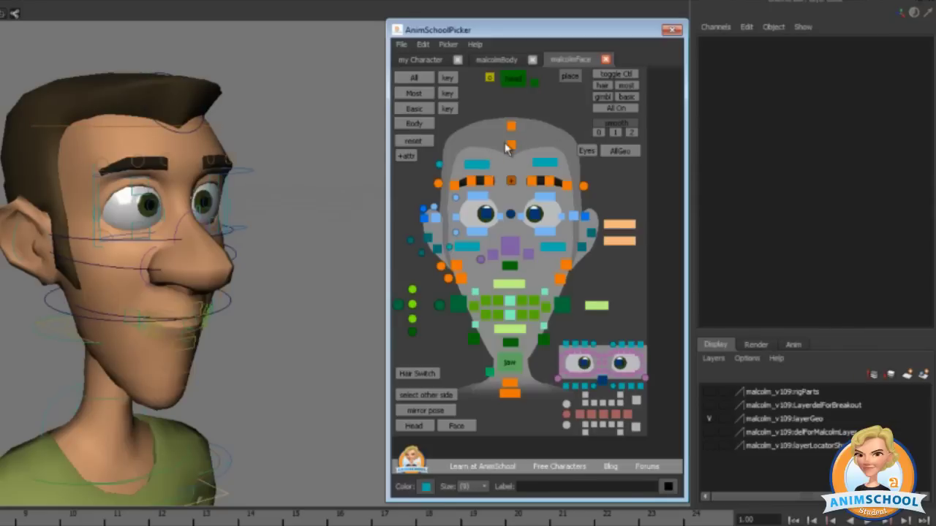
{"action": "left_click", "coordinate": [511, 145]}
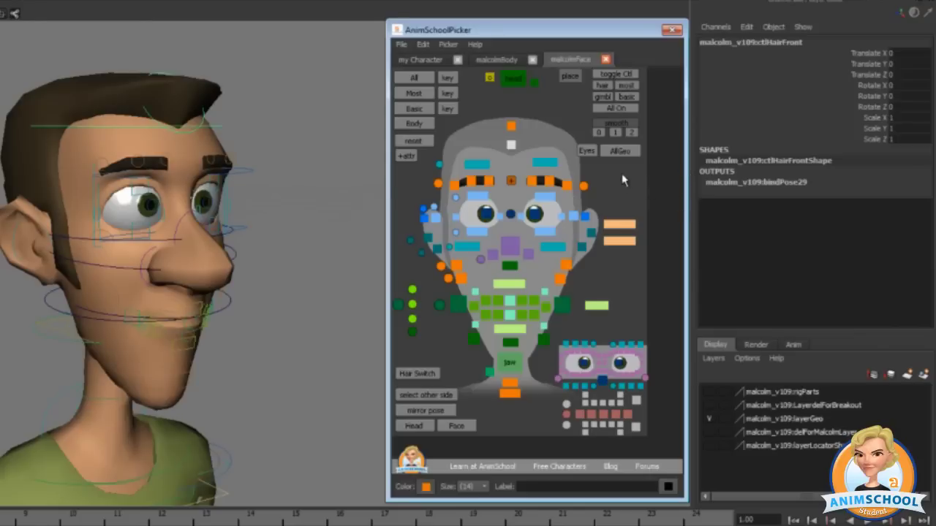
Compare the malcolmBody and malcolmFace pickers by switching between them, ending on malcolmBody
{"action": "left_click", "coordinate": [497, 59]}
{"action": "left_click", "coordinate": [556, 59]}
{"action": "left_click", "coordinate": [503, 60]}
{"action": "left_click", "coordinate": [566, 59]}
{"action": "left_click", "coordinate": [503, 59]}
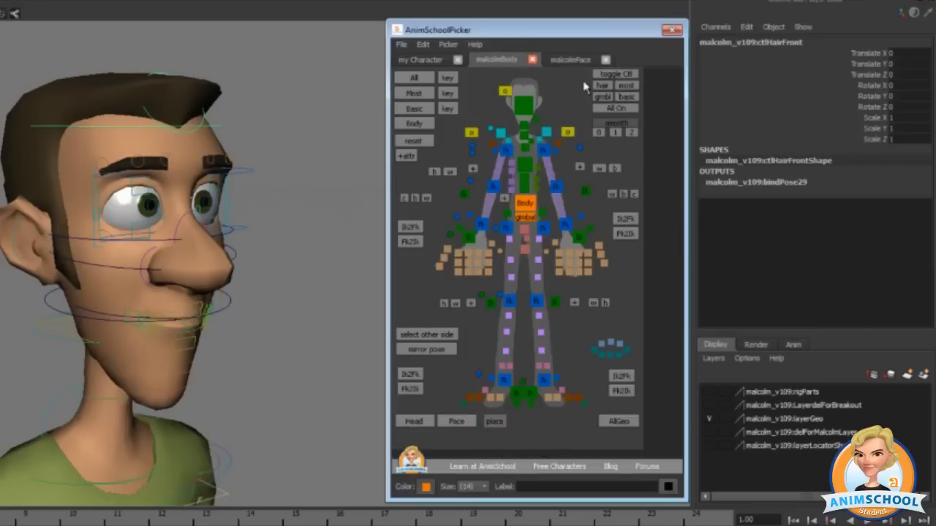
{"action": "left_click", "coordinate": [570, 59]}
{"action": "left_click", "coordinate": [571, 60]}
{"action": "left_click", "coordinate": [500, 60]}
{"action": "left_click", "coordinate": [569, 60]}
{"action": "left_click", "coordinate": [498, 60]}
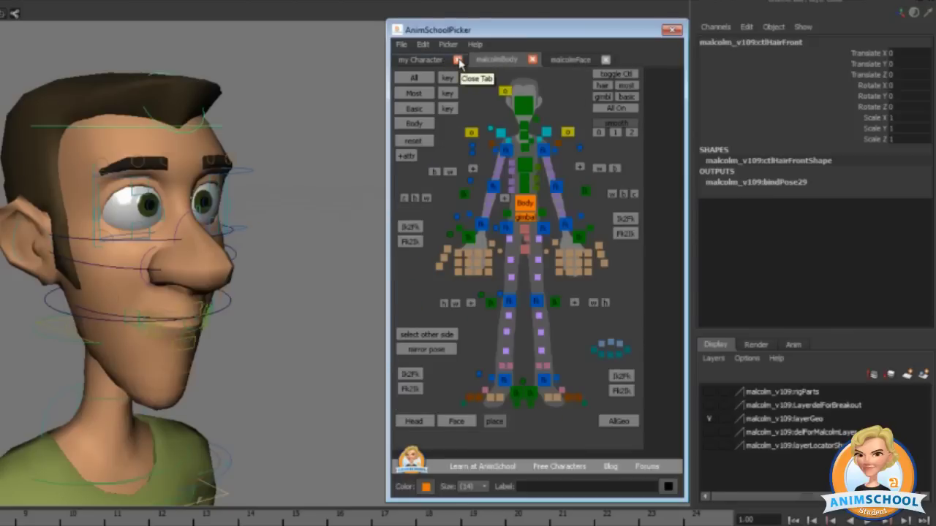
Close the "my Character" picker without saving it, then narrow and reposition the picker window
{"action": "left_click", "coordinate": [458, 60]}
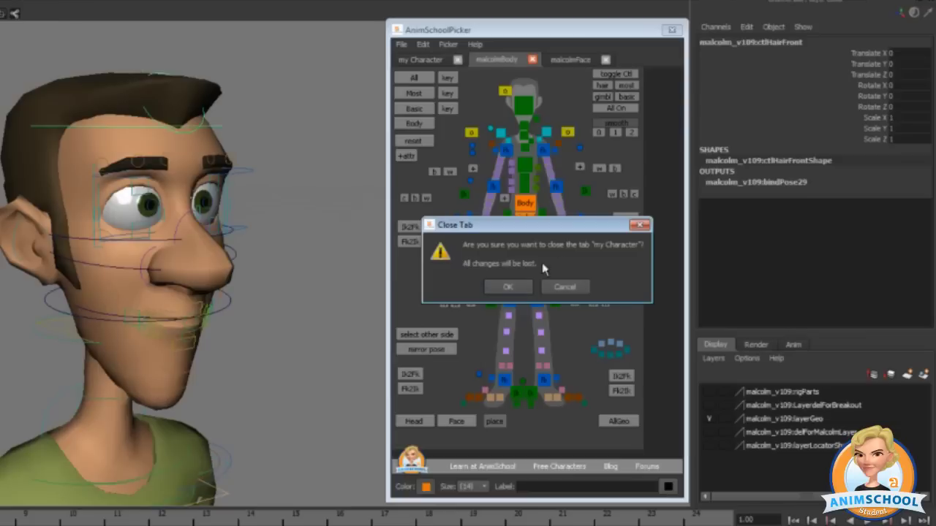
{"action": "left_click", "coordinate": [506, 289]}
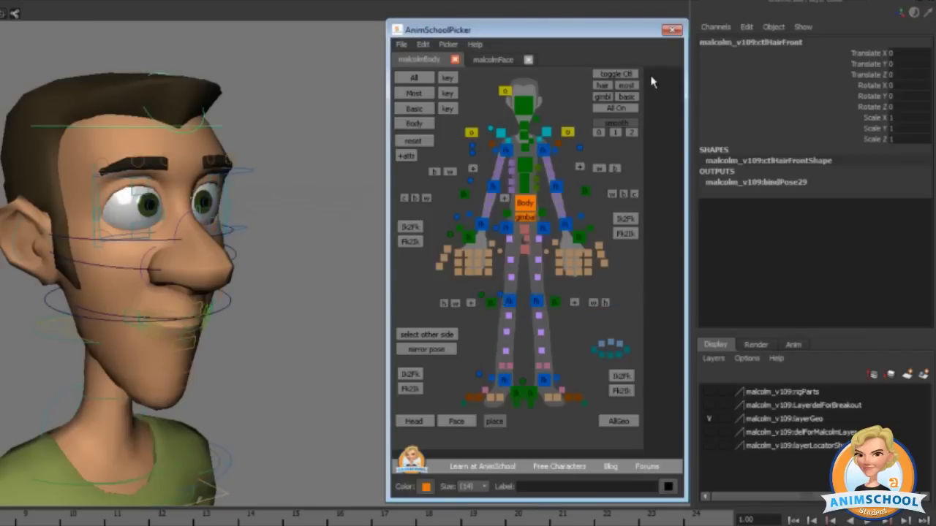
{"action": "mouse_move", "coordinate": [645, 73]}
{"action": "left_mouse_down"}
{"action": "mouse_move", "coordinate": [641, 442]}
{"action": "mouse_move", "coordinate": [420, 455]}
{"action": "left_mouse_up"}
{"action": "key", "text": "Escape"}
{"action": "left_click_drag", "start_coordinate": [687, 315], "coordinate": [648, 318]}
{"action": "mouse_move", "coordinate": [501, 39]}
{"action": "left_mouse_down"}
{"action": "mouse_move", "coordinate": [535, 33]}
{"action": "mouse_move", "coordinate": [513, 28]}
{"action": "left_mouse_up"}
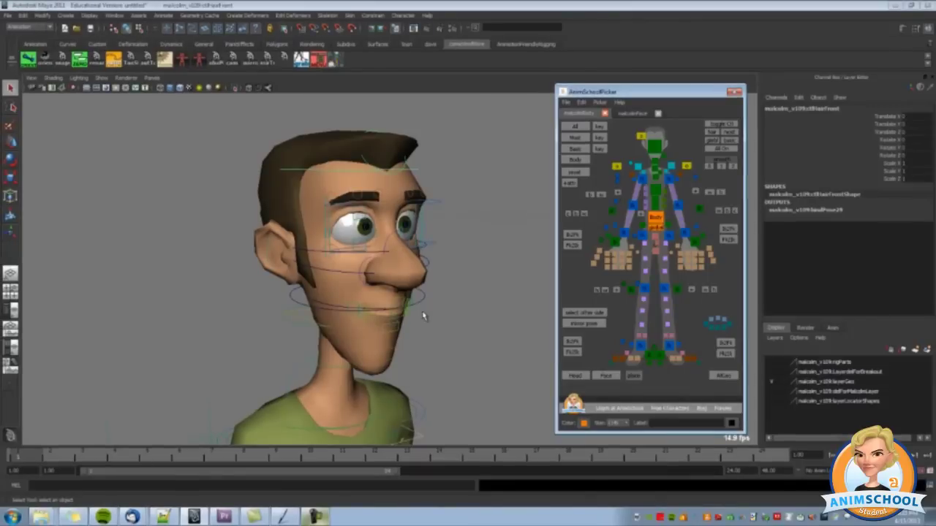
Select the upper lip control near the corner of the character's mouth in the viewport
{"action": "left_click_drag", "start_coordinate": [423, 316], "coordinate": [545, 281], "text": "alt"}
{"action": "mouse_move", "coordinate": [546, 280]}
{"action": "right_mouse_down", "text": "alt"}
{"action": "mouse_move", "coordinate": [589, 280]}
{"action": "mouse_move", "coordinate": [326, 275]}
{"action": "mouse_move", "coordinate": [544, 299]}
{"action": "right_mouse_up", "text": "alt"}
{"action": "left_click_drag", "start_coordinate": [543, 300], "coordinate": [459, 293], "text": "alt"}
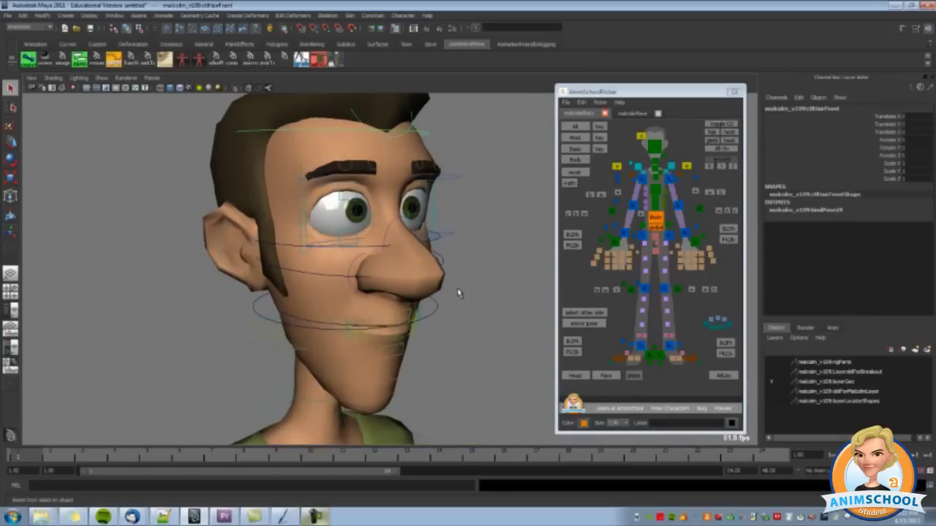
{"action": "right_click_drag", "start_coordinate": [421, 316], "coordinate": [510, 294], "text": "alt"}
{"action": "left_click", "coordinate": [354, 259]}
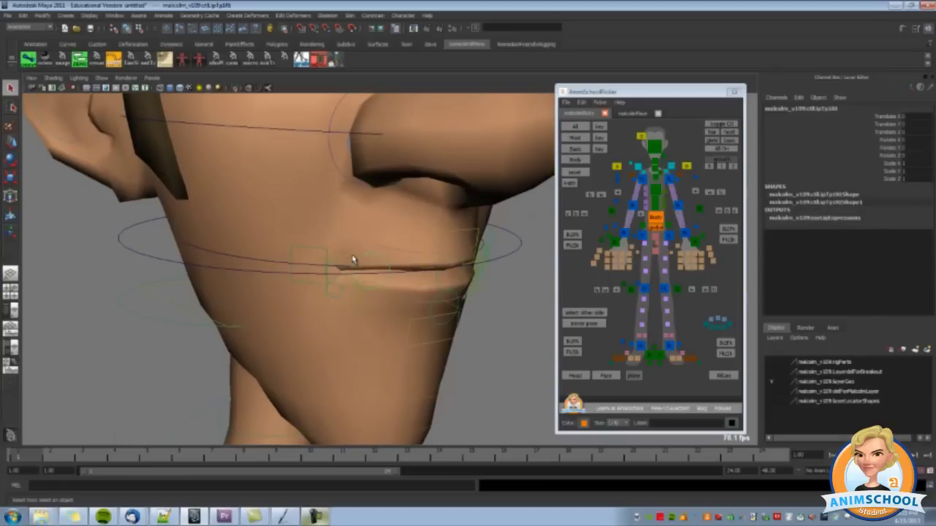
{"action": "right_click_drag", "start_coordinate": [350, 258], "coordinate": [374, 269], "text": "alt"}
{"action": "left_click_drag", "start_coordinate": [373, 270], "coordinate": [400, 313], "text": "alt"}
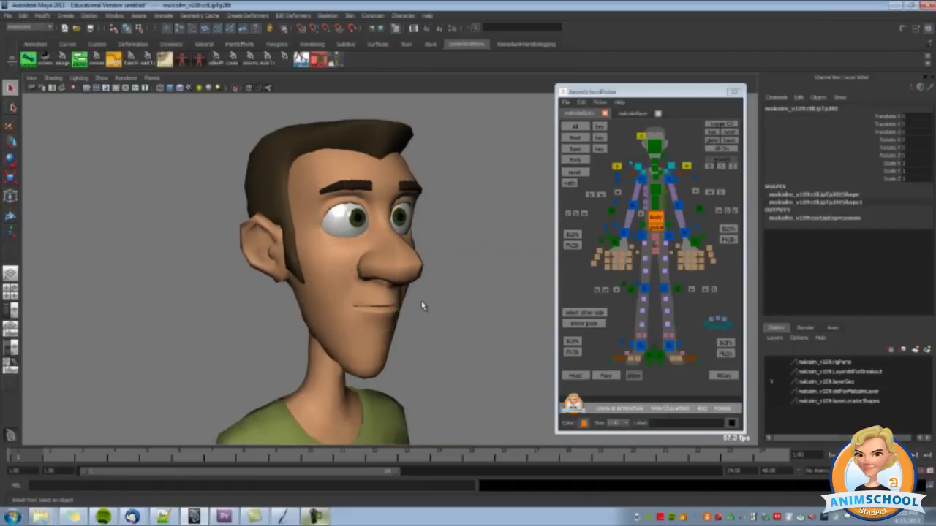
Toggle the rig's control curves off and on, and inspect the character's head and body
{"action": "key", "text": "alt+1"}
{"action": "key", "text": "alt+1"}
{"action": "key", "text": "alt+1"}
{"action": "key", "text": "alt+1"}
{"action": "left_click_drag", "start_coordinate": [422, 308], "coordinate": [330, 311], "text": "alt"}
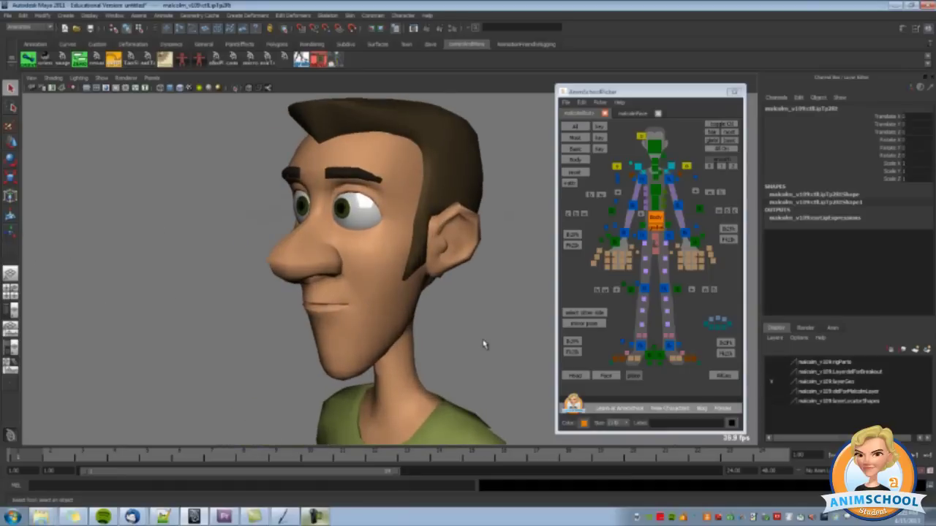
{"action": "scroll", "coordinate": [483, 343], "scroll_direction": "down", "scroll_amount": 5}
{"action": "middle_click_drag", "start_coordinate": [484, 330], "coordinate": [454, 217], "text": "alt"}
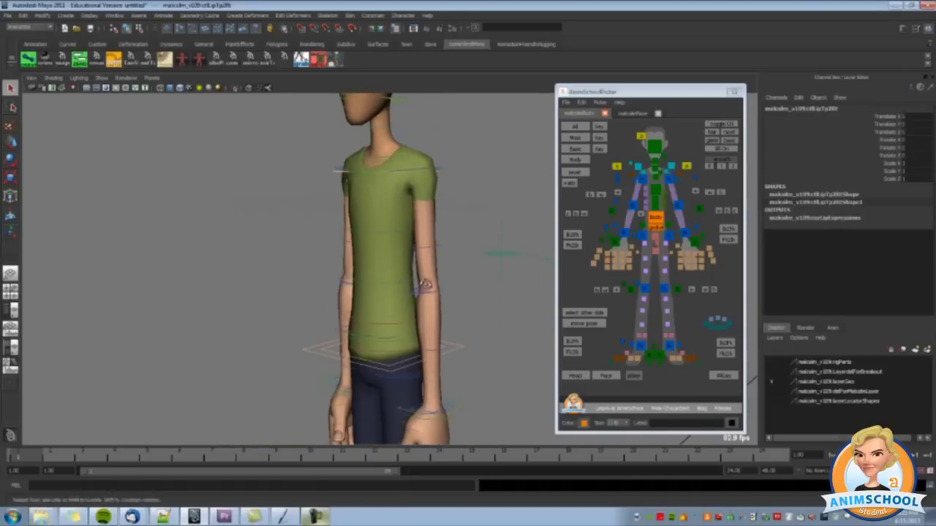
Select the direct bend control midway along the character's left upper arm in the viewport
{"action": "middle_click_drag", "start_coordinate": [424, 283], "coordinate": [451, 224], "text": "alt"}
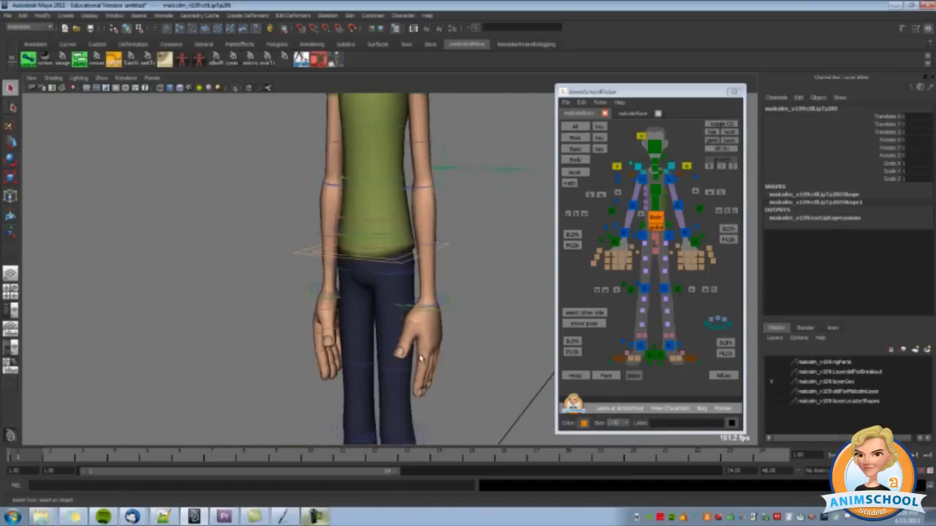
{"action": "middle_click_drag", "start_coordinate": [442, 248], "coordinate": [456, 324], "text": "alt"}
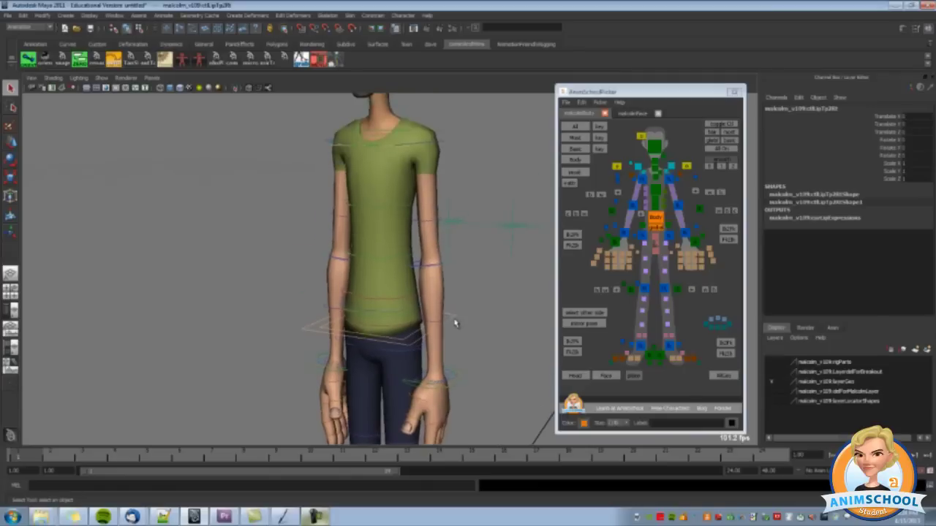
{"action": "scroll", "coordinate": [450, 302], "scroll_direction": "down", "scroll_amount": 1}
{"action": "left_click", "coordinate": [414, 229]}
Select the middle-joint controls of the right hand's four fingers in the viewport and rotate them to curl the fingers
{"action": "left_click_drag", "start_coordinate": [323, 247], "coordinate": [417, 262], "text": "alt"}
{"action": "middle_click_drag", "start_coordinate": [417, 263], "coordinate": [455, 222], "text": "alt"}
{"action": "scroll", "coordinate": [457, 241], "scroll_direction": "up", "scroll_amount": 6}
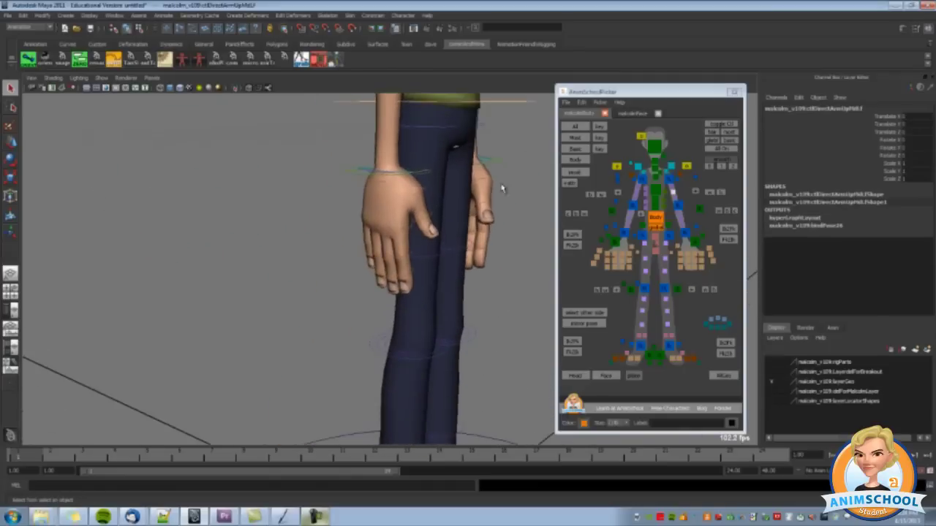
{"action": "left_click", "coordinate": [393, 249]}
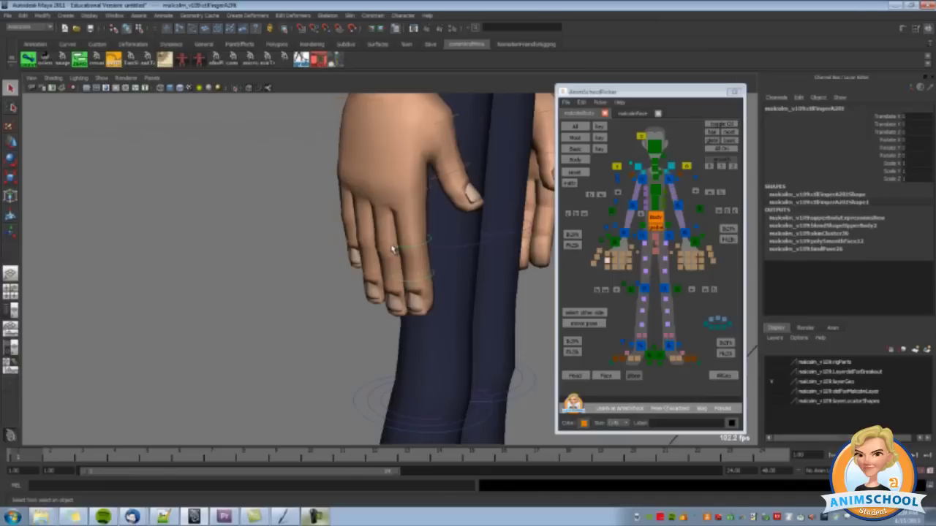
{"action": "left_click", "coordinate": [376, 253], "text": "shift"}
{"action": "left_click", "coordinate": [356, 242], "text": "shift"}
{"action": "left_click", "coordinate": [353, 272], "text": "shift"}
{"action": "middle_click_drag", "start_coordinate": [397, 230], "coordinate": [367, 253], "text": "alt"}
{"action": "key", "text": "e"}
{"action": "left_click_drag", "start_coordinate": [316, 205], "coordinate": [320, 243]}
Select the right hand's row of fingertip controls in the picker and rotate them to curl the fingers further
{"action": "scroll", "coordinate": [389, 233], "scroll_direction": "down", "scroll_amount": 3}
{"action": "left_click_drag", "start_coordinate": [434, 251], "coordinate": [356, 223], "text": "alt"}
{"action": "left_click_drag", "start_coordinate": [598, 271], "coordinate": [628, 271]}
{"action": "left_click_drag", "start_coordinate": [398, 236], "coordinate": [396, 260]}
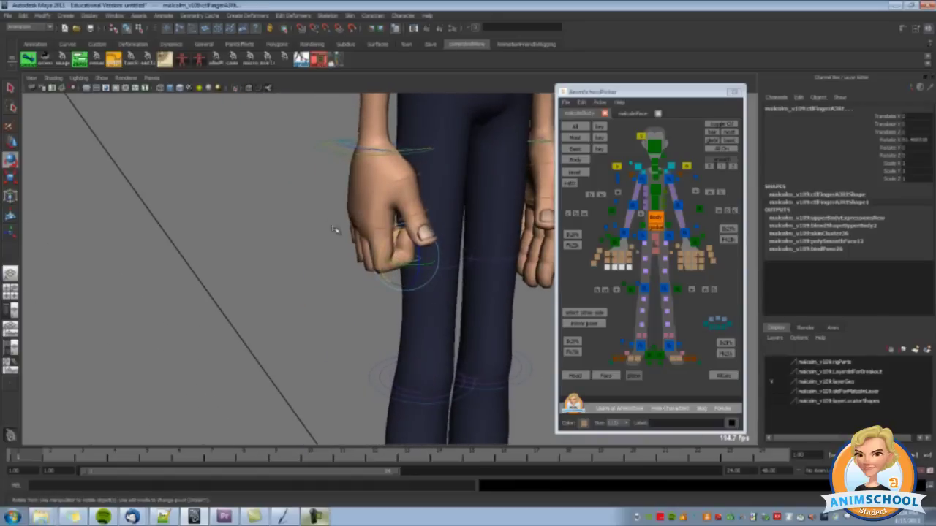
Select the middle row of right-hand finger controls in the picker, then clear the selection
{"action": "left_click", "coordinate": [337, 266]}
{"action": "left_click_drag", "start_coordinate": [603, 262], "coordinate": [707, 261]}
{"action": "left_click_drag", "start_coordinate": [606, 262], "coordinate": [633, 261]}
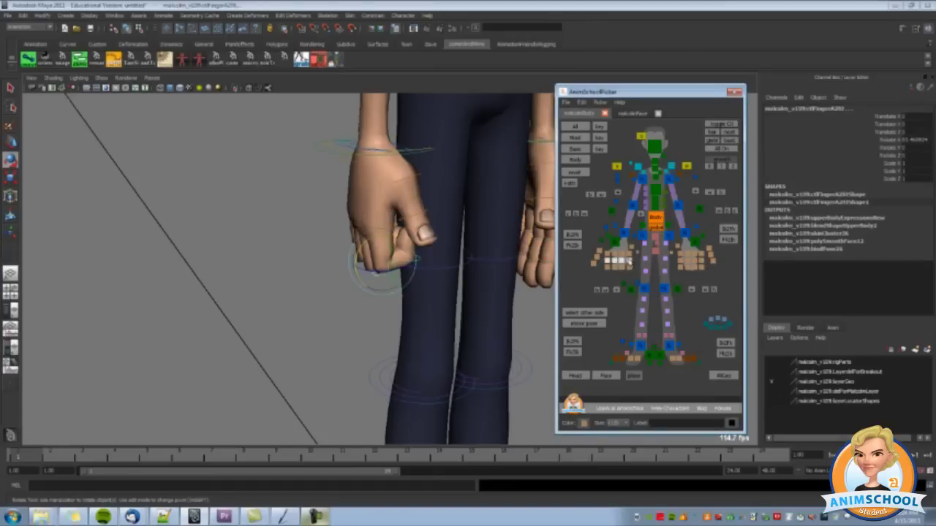
{"action": "left_click", "coordinate": [618, 255]}
{"action": "left_click", "coordinate": [619, 255]}
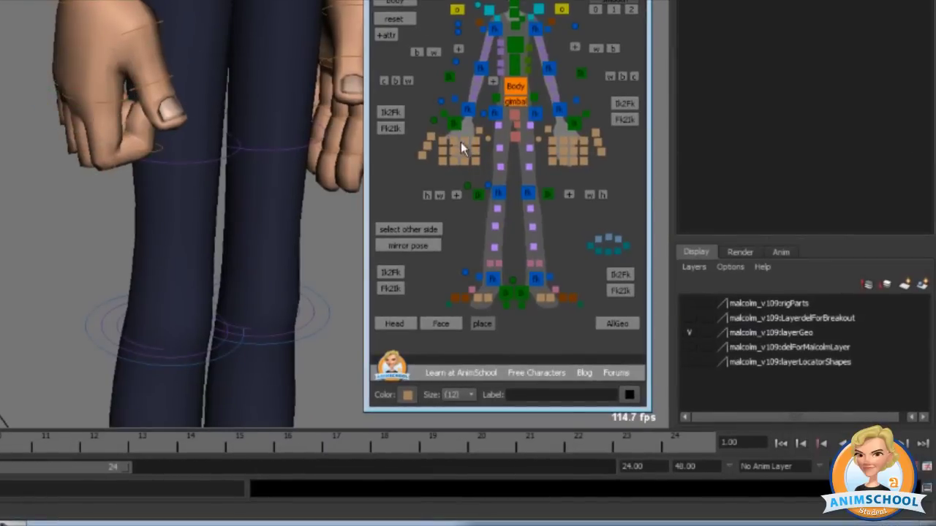
{"action": "left_click", "coordinate": [461, 142]}
{"action": "left_click", "coordinate": [462, 152]}
Box-select groups of right finger, thigh and forearm controls in the picker, then clear the selection
{"action": "left_click_drag", "start_coordinate": [460, 133], "coordinate": [462, 178]}
{"action": "left_click_drag", "start_coordinate": [439, 133], "coordinate": [442, 185]}
{"action": "left_click_drag", "start_coordinate": [435, 152], "coordinate": [491, 165]}
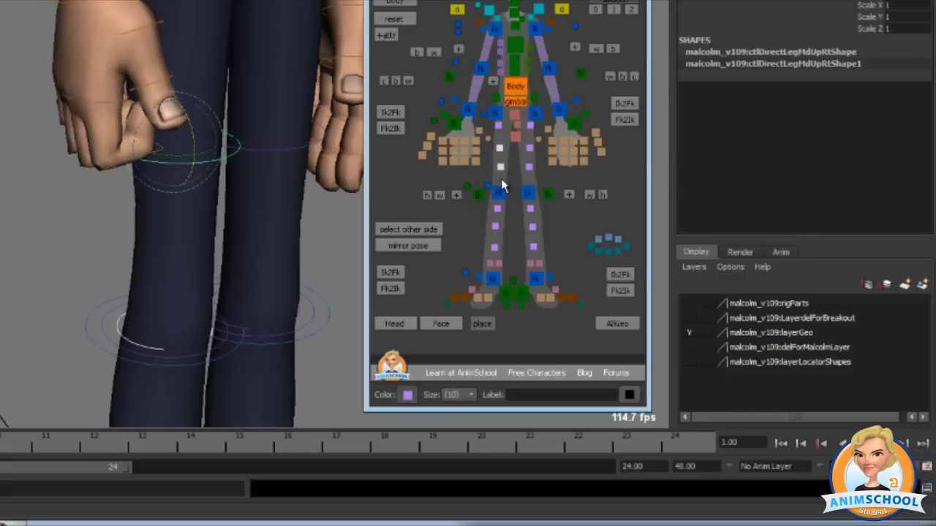
{"action": "left_click_drag", "start_coordinate": [459, 74], "coordinate": [484, 102]}
{"action": "left_click", "coordinate": [469, 78]}
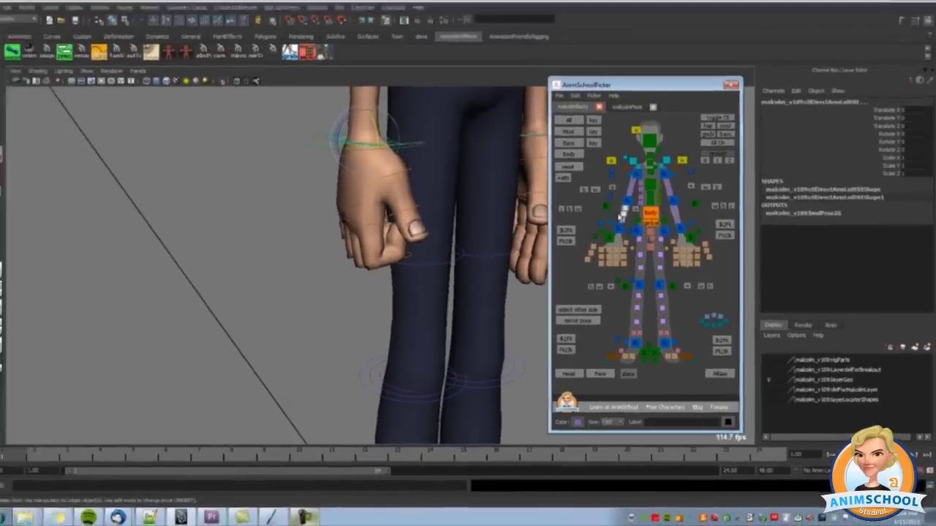
{"action": "left_click", "coordinate": [620, 217]}
Select all of the rig's controls at once from the picker, then clear the selection
{"action": "middle_click_drag", "start_coordinate": [419, 205], "coordinate": [410, 229], "text": "alt"}
{"action": "right_click_drag", "start_coordinate": [410, 230], "coordinate": [382, 288], "text": "alt"}
{"action": "middle_click_drag", "start_coordinate": [382, 288], "coordinate": [439, 314], "text": "alt"}
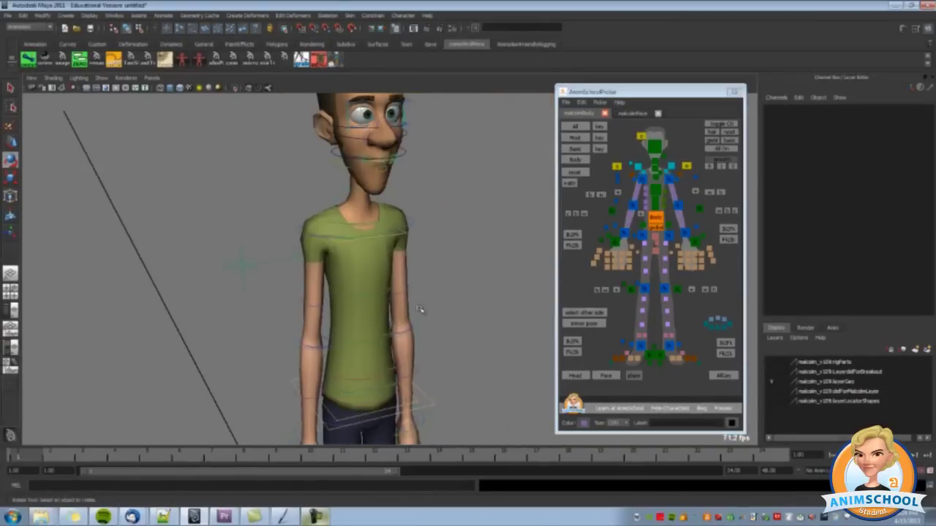
{"action": "left_click", "coordinate": [575, 128]}
{"action": "middle_click_drag", "start_coordinate": [499, 148], "coordinate": [520, 181], "text": "alt"}
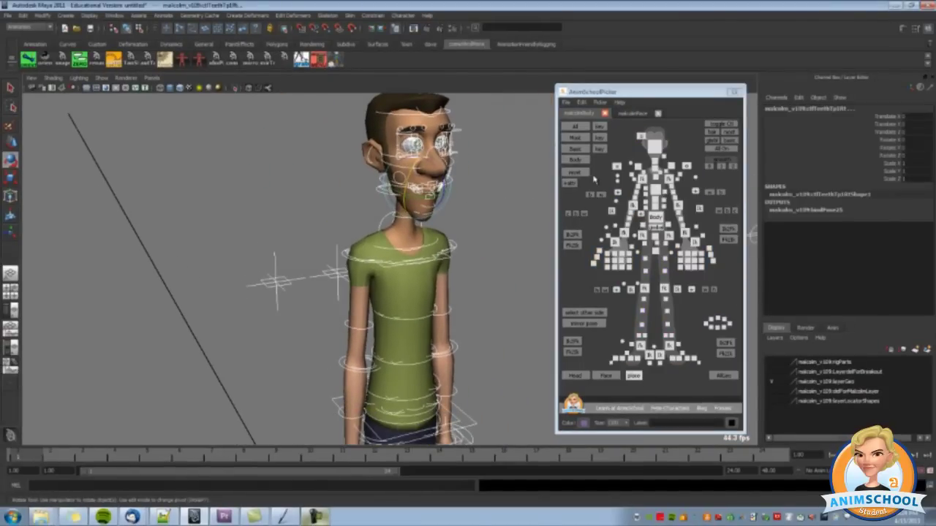
{"action": "left_click", "coordinate": [594, 179]}
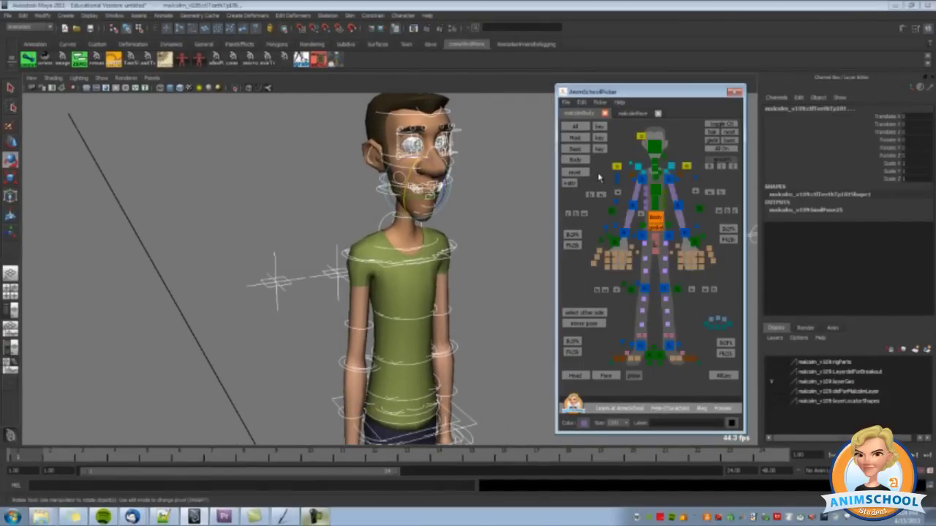
Preview smoothing level 1 on the character's head, then set the smoothing back to 0
{"action": "middle_click_drag", "start_coordinate": [494, 186], "coordinate": [489, 219], "text": "alt"}
{"action": "right_click_drag", "start_coordinate": [490, 219], "coordinate": [691, 184], "text": "alt"}
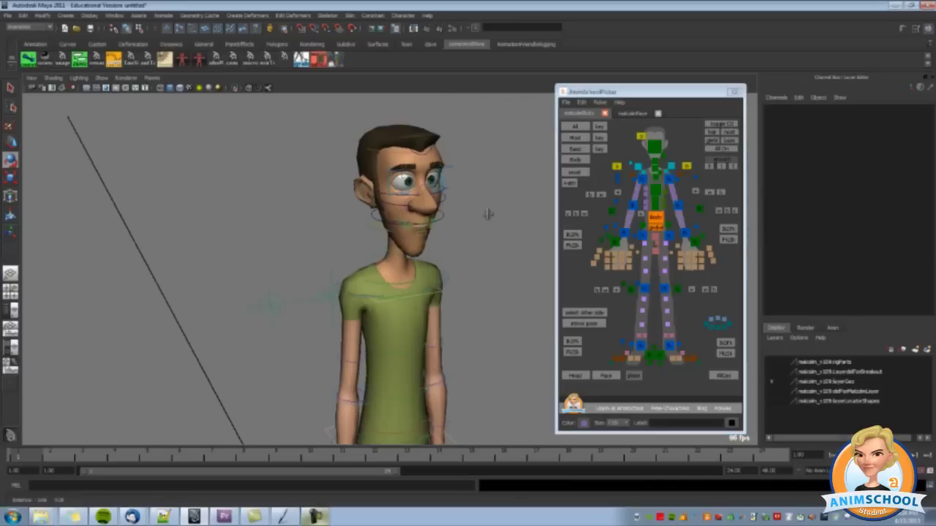
{"action": "left_click", "coordinate": [723, 166]}
{"action": "middle_click_drag", "start_coordinate": [475, 168], "coordinate": [472, 252], "text": "alt"}
{"action": "right_click_drag", "start_coordinate": [472, 252], "coordinate": [650, 227], "text": "alt"}
{"action": "middle_click_drag", "start_coordinate": [504, 270], "coordinate": [539, 214], "text": "alt"}
{"action": "mouse_move", "coordinate": [539, 213]}
{"action": "left_mouse_down", "text": "alt"}
{"action": "mouse_move", "coordinate": [522, 213]}
{"action": "mouse_move", "coordinate": [535, 212]}
{"action": "left_mouse_up", "text": "alt"}
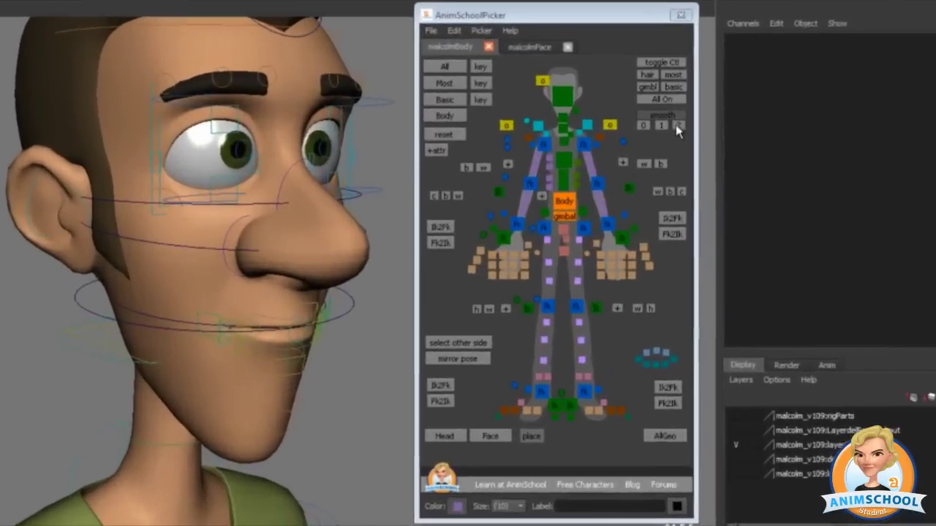
{"action": "left_click", "coordinate": [709, 167]}
{"action": "left_click", "coordinate": [641, 125]}
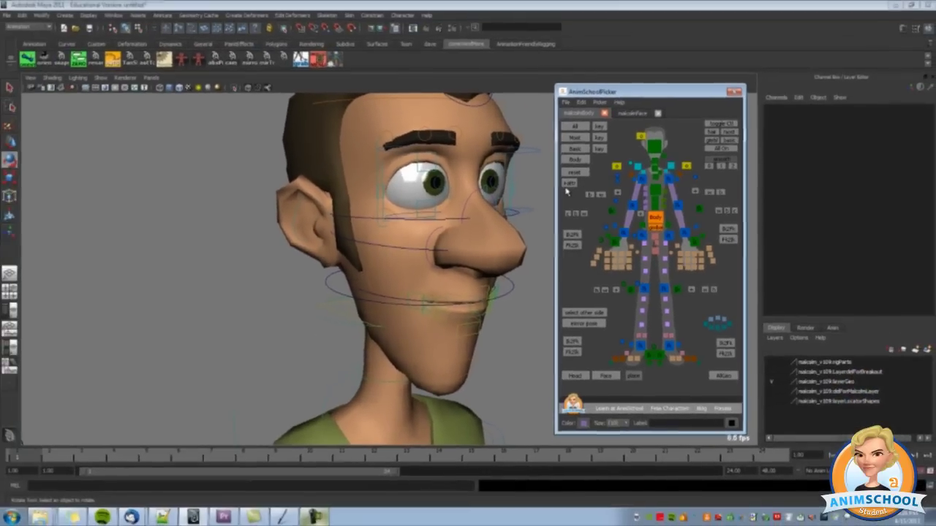
Rotate the right upper arm's FK control to raise the arm sideways, then reset the control
{"action": "left_click", "coordinate": [644, 182]}
{"action": "right_click_drag", "start_coordinate": [511, 212], "coordinate": [465, 269], "text": "alt"}
{"action": "middle_click_drag", "start_coordinate": [465, 269], "coordinate": [470, 182], "text": "alt"}
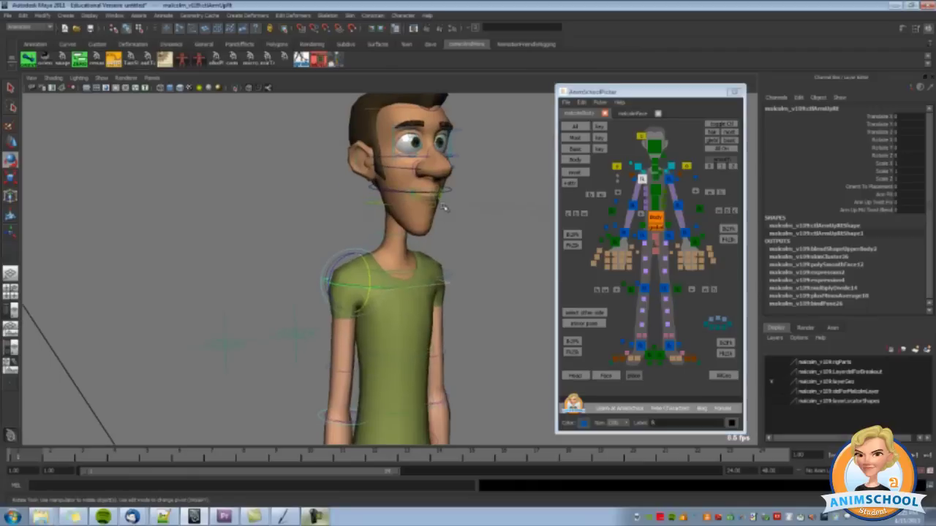
{"action": "left_click_drag", "start_coordinate": [352, 268], "coordinate": [544, 190]}
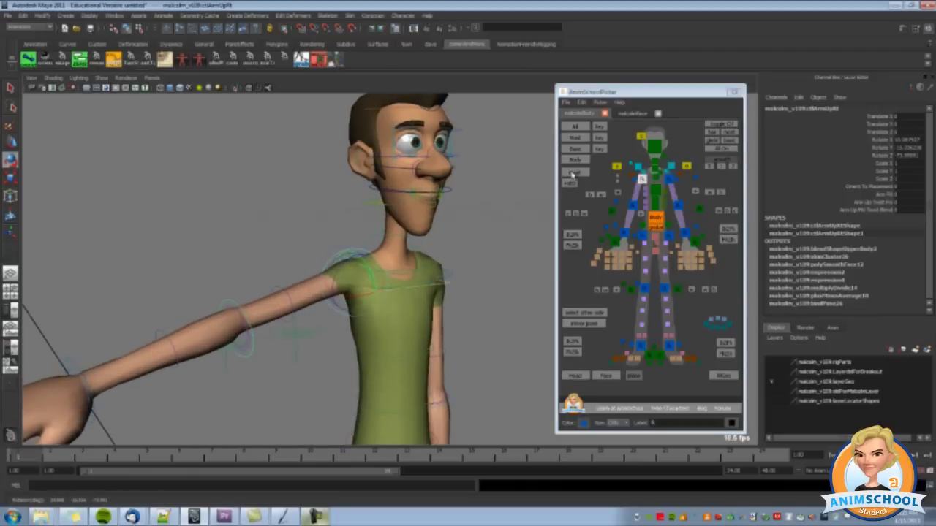
{"action": "left_click", "coordinate": [574, 172]}
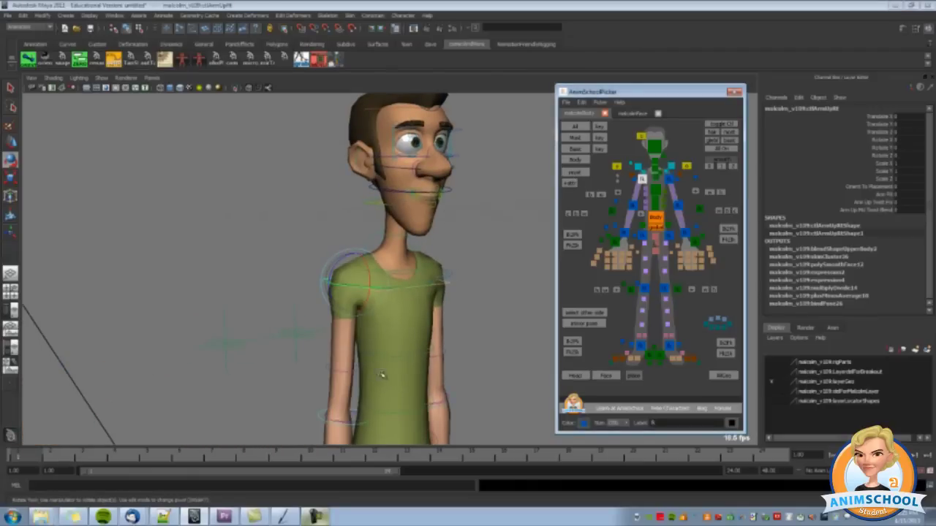
Add the right forearm's FK control to the selection, rotate the arm forward with a bent elbow, and reset both controls
{"action": "middle_click_drag", "start_coordinate": [381, 375], "coordinate": [339, 309], "text": "alt"}
{"action": "left_click", "coordinate": [329, 304], "text": "shift"}
{"action": "left_click_drag", "start_coordinate": [359, 286], "coordinate": [351, 249]}
{"action": "mouse_move", "coordinate": [431, 252]}
{"action": "left_mouse_down", "text": "alt"}
{"action": "mouse_move", "coordinate": [490, 252]}
{"action": "mouse_move", "coordinate": [420, 254]}
{"action": "left_mouse_up", "text": "alt"}
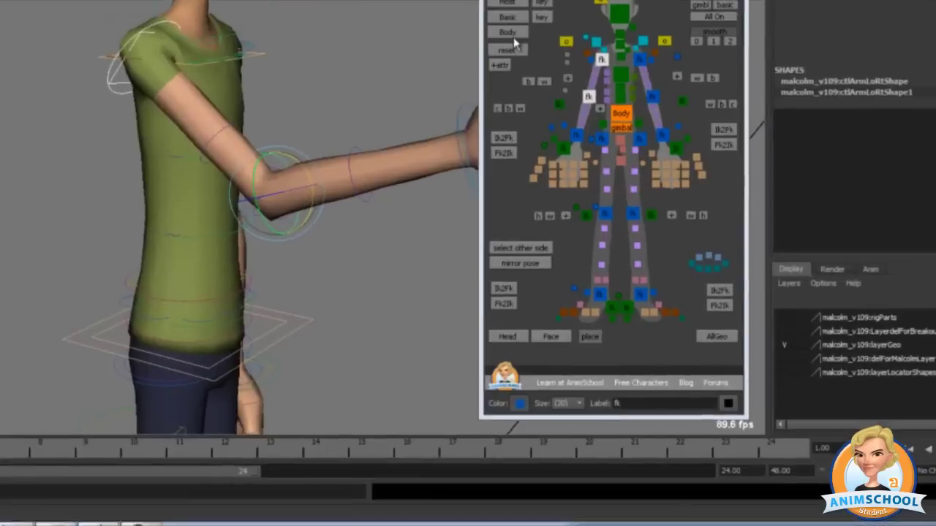
{"action": "left_click", "coordinate": [573, 174]}
{"action": "left_click_drag", "start_coordinate": [245, 134], "coordinate": [229, 149], "text": "alt"}
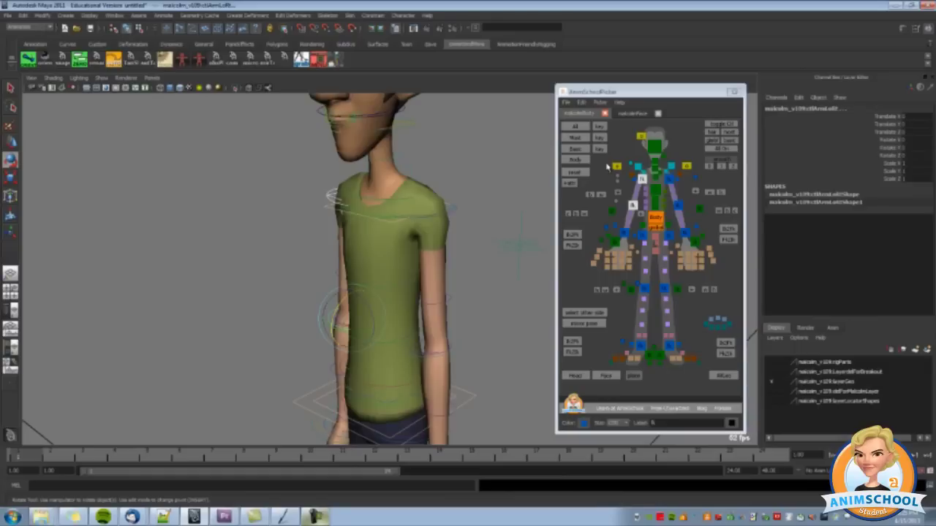
{"action": "left_click", "coordinate": [574, 172]}
Open the reset button's command for editing, examine its MEL script, and close it without changes
{"action": "middle_click_drag", "start_coordinate": [448, 211], "coordinate": [445, 244], "text": "alt"}
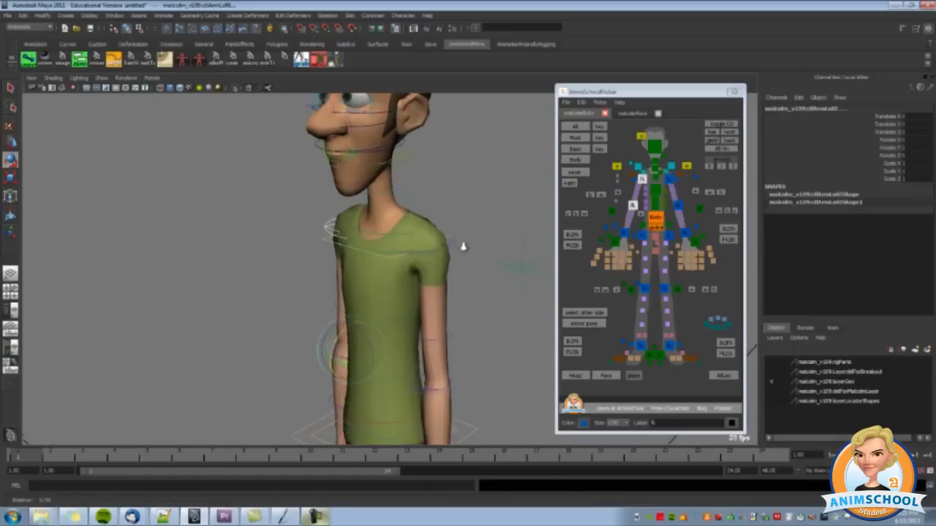
{"action": "right_click_drag", "start_coordinate": [446, 244], "coordinate": [490, 233], "text": "alt"}
{"action": "right_click", "coordinate": [579, 172]}
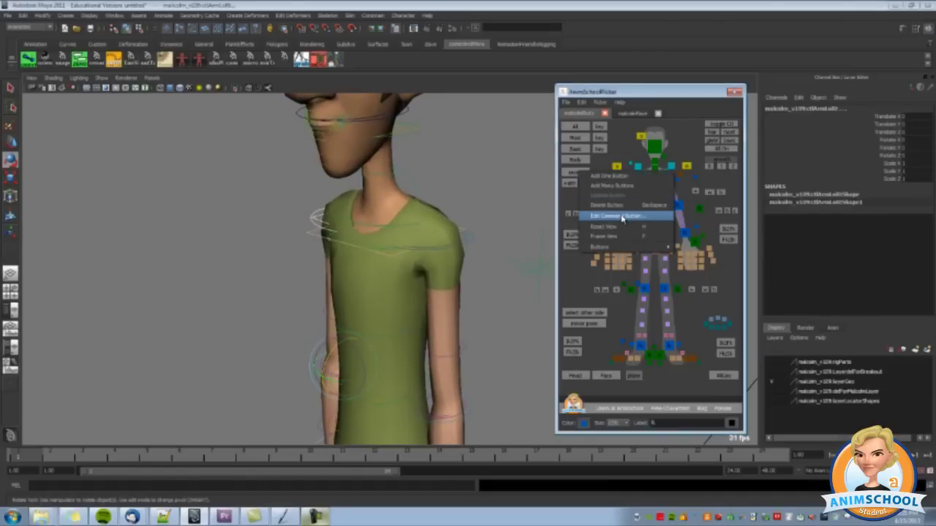
{"action": "left_click", "coordinate": [622, 217]}
{"action": "left_click_drag", "start_coordinate": [446, 341], "coordinate": [404, 186]}
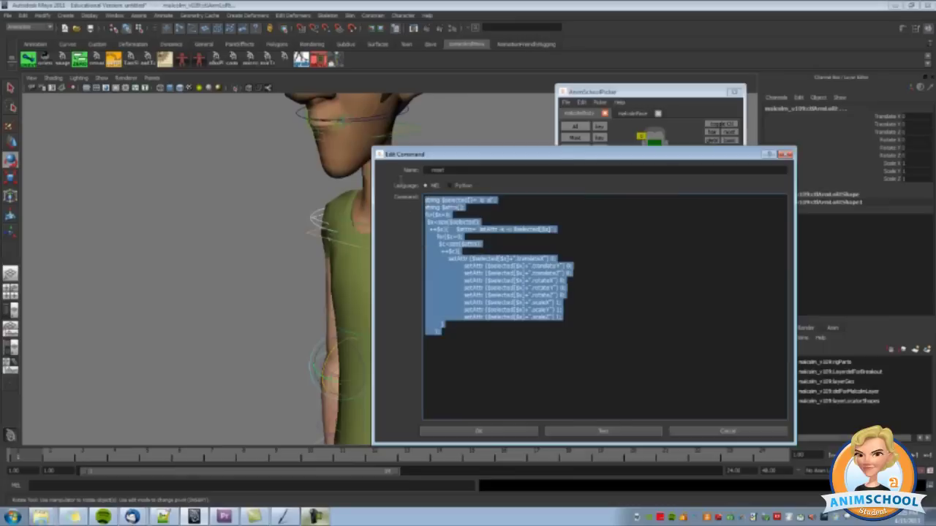
{"action": "left_click", "coordinate": [468, 343]}
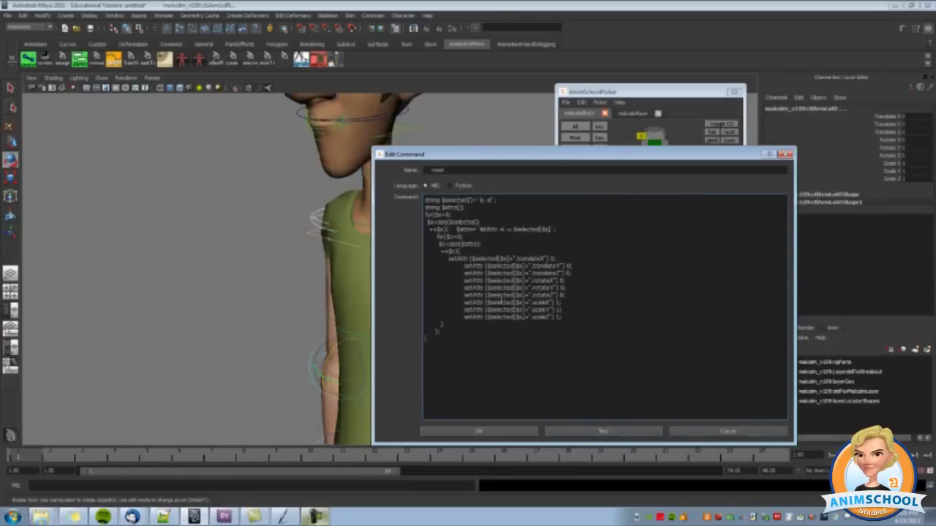
{"action": "left_click", "coordinate": [727, 432]}
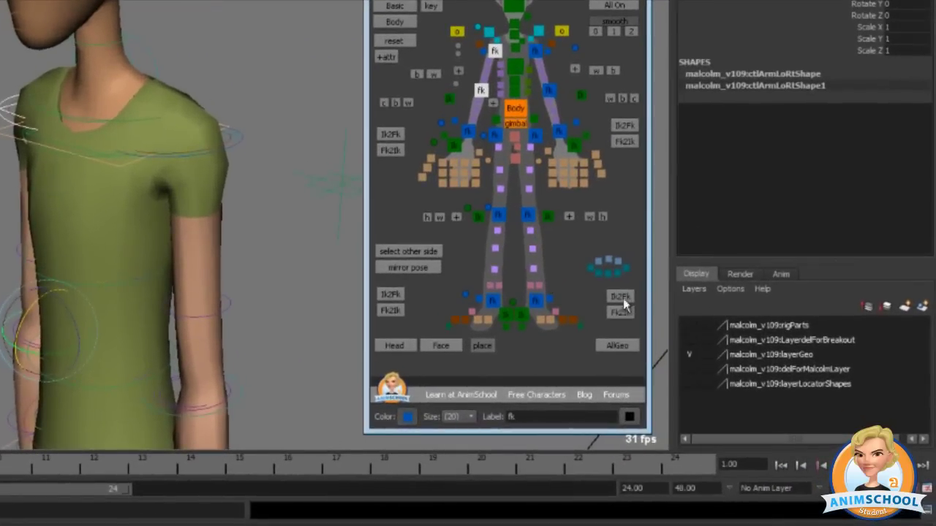
Open the left leg's Ik2Fk button command, highlight the malcolm_v109 rig name in its script, and cancel the edit
{"action": "right_click", "coordinate": [732, 344]}
{"action": "left_click", "coordinate": [661, 366]}
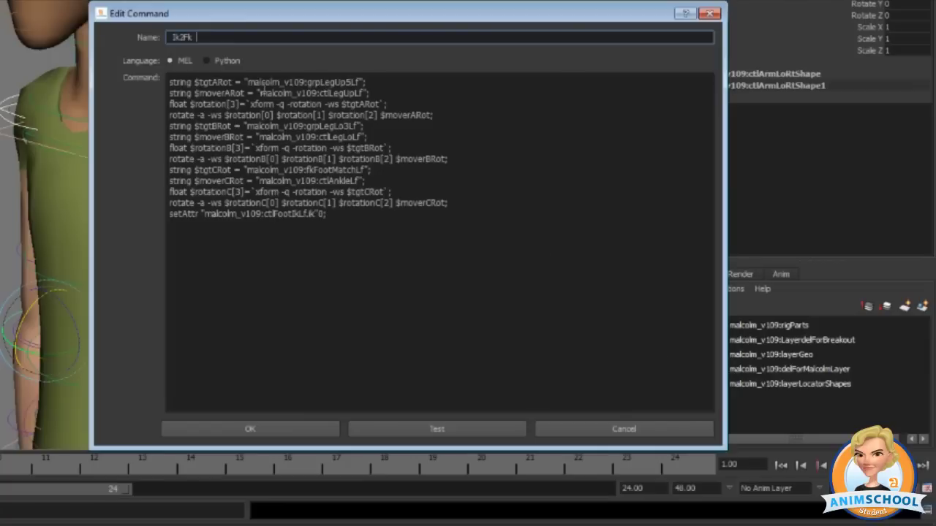
{"action": "left_click_drag", "start_coordinate": [247, 126], "coordinate": [300, 127]}
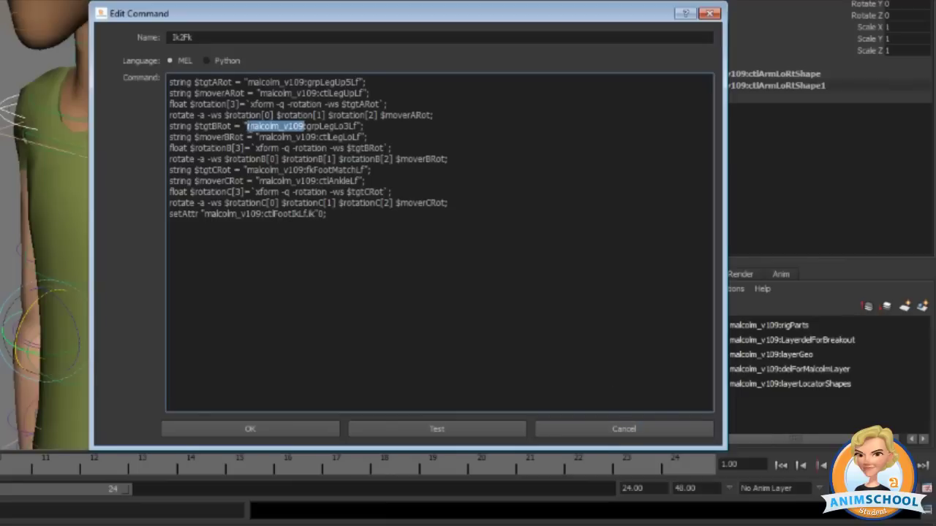
{"action": "left_click", "coordinate": [651, 428]}
Select the left upper arm control in the viewport, then the right upper arm's FK control in the picker
{"action": "left_click_drag", "start_coordinate": [178, 129], "coordinate": [211, 140], "text": "alt"}
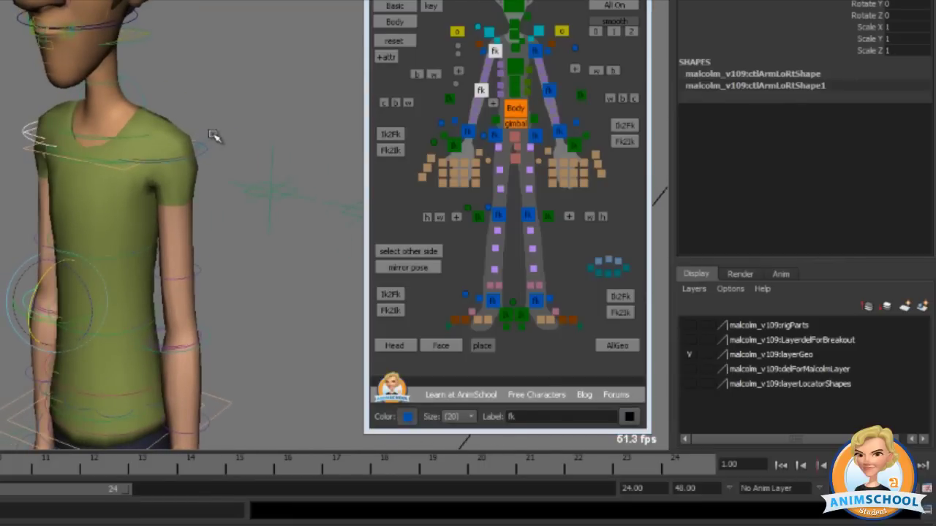
{"action": "left_click_drag", "start_coordinate": [212, 136], "coordinate": [228, 95], "text": "alt"}
{"action": "left_click", "coordinate": [203, 151]}
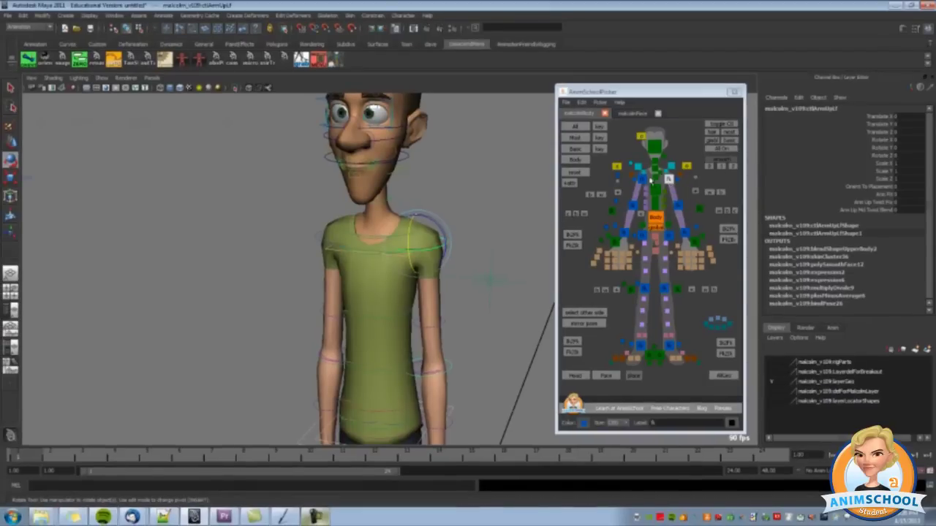
{"action": "left_click", "coordinate": [642, 179]}
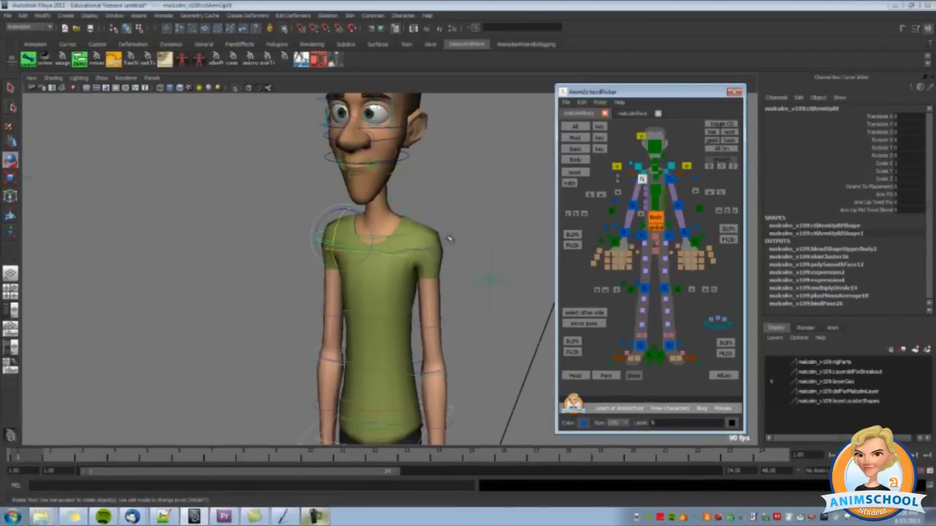
Select the right forearm's FK control in the picker, rotate it slightly, and undo the rotation
{"action": "middle_click_drag", "start_coordinate": [403, 244], "coordinate": [407, 190], "text": "alt"}
{"action": "left_click", "coordinate": [632, 205]}
{"action": "left_click_drag", "start_coordinate": [520, 243], "coordinate": [444, 252], "text": "alt"}
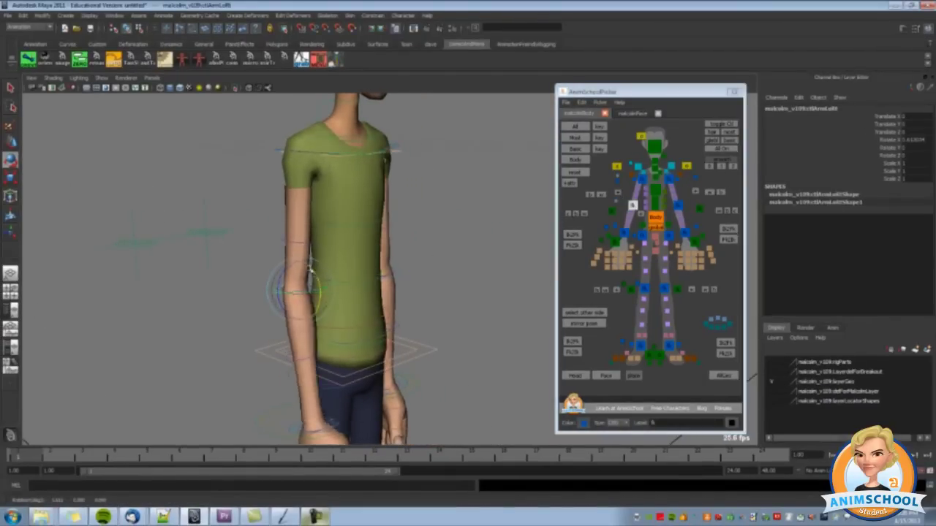
{"action": "left_click_drag", "start_coordinate": [323, 282], "coordinate": [287, 256]}
{"action": "key", "text": "ctrl+z"}
Switch to the malcolmFace picker and select the eye controls, then the full row of eyebrow controls
{"action": "left_click_drag", "start_coordinate": [417, 247], "coordinate": [323, 183], "text": "alt"}
{"action": "middle_click_drag", "start_coordinate": [323, 182], "coordinate": [336, 326], "text": "alt"}
{"action": "scroll", "coordinate": [344, 296], "scroll_direction": "up", "scroll_amount": 3}
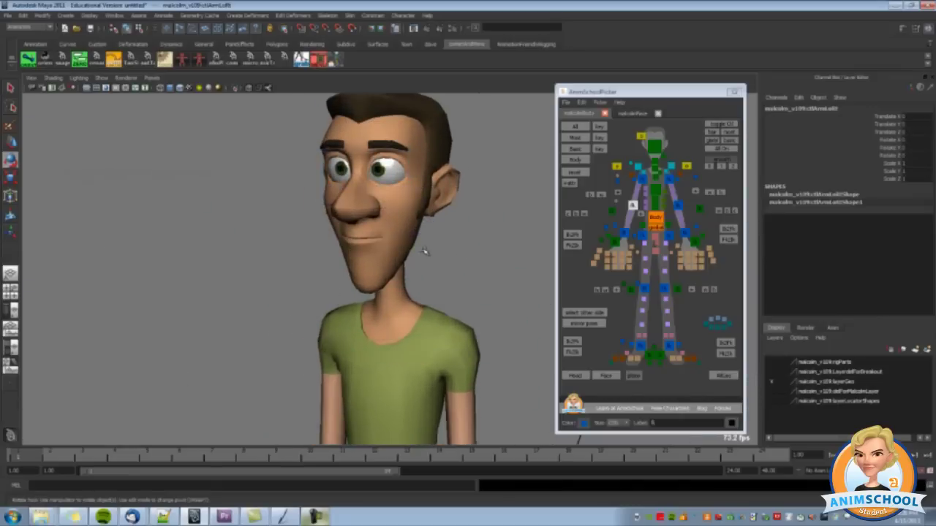
{"action": "scroll", "coordinate": [426, 253], "scroll_direction": "down", "scroll_amount": 2}
{"action": "middle_click_drag", "start_coordinate": [426, 253], "coordinate": [435, 230], "text": "alt"}
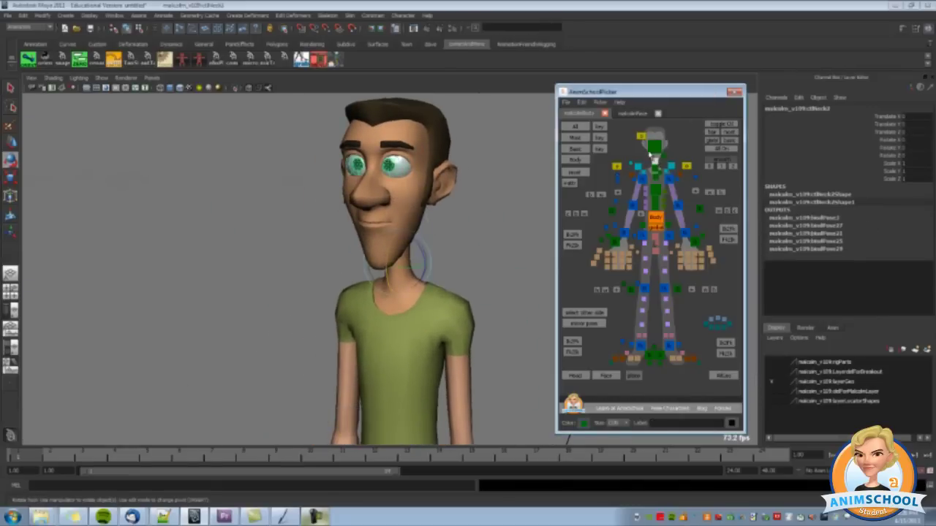
{"action": "left_click", "coordinate": [626, 114]}
{"action": "left_click", "coordinate": [626, 227]}
{"action": "left_click", "coordinate": [643, 218]}
{"action": "left_click", "coordinate": [663, 225]}
{"action": "left_click", "coordinate": [668, 213]}
{"action": "left_click", "coordinate": [646, 201]}
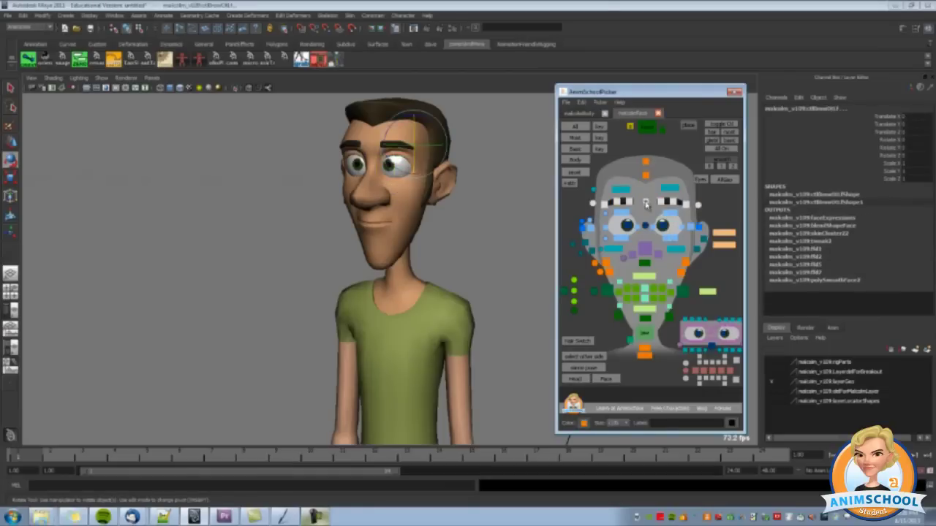
Select the controls above the eyebrows in the face picker, clear the selection, and frame the character's head
{"action": "left_click", "coordinate": [633, 189]}
{"action": "left_click_drag", "start_coordinate": [587, 185], "coordinate": [669, 190]}
{"action": "left_click", "coordinate": [669, 190]}
{"action": "left_click", "coordinate": [651, 185]}
{"action": "middle_click_drag", "start_coordinate": [482, 213], "coordinate": [486, 238], "text": "alt"}
{"action": "right_click_drag", "start_coordinate": [486, 237], "coordinate": [491, 248], "text": "alt"}
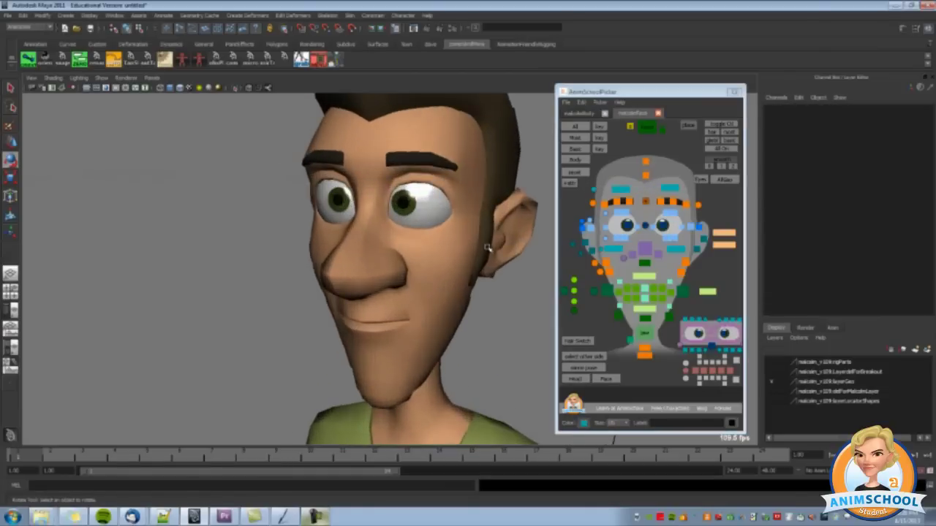
Select the left eyebrow controls in the face picker, then the right eyebrow controls, and clear the selection
{"action": "left_click", "coordinate": [690, 205]}
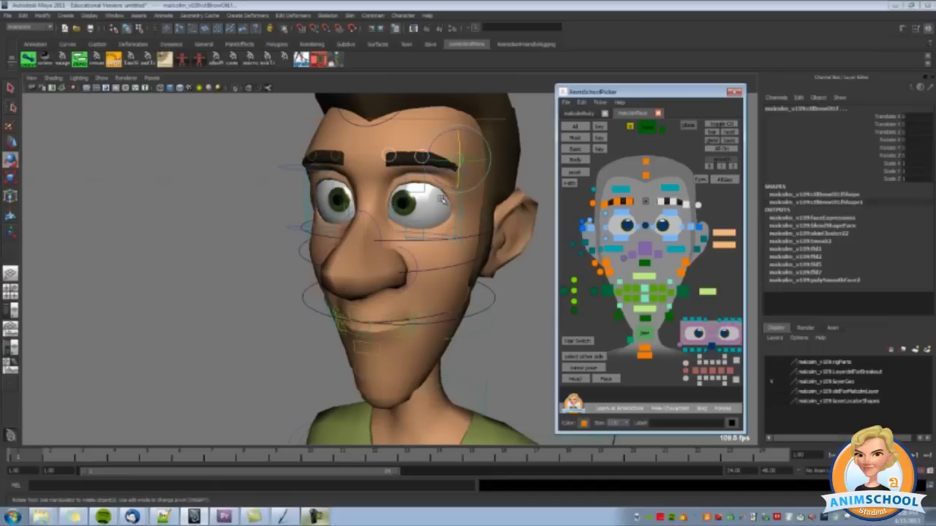
{"action": "left_click_drag", "start_coordinate": [598, 199], "coordinate": [636, 211]}
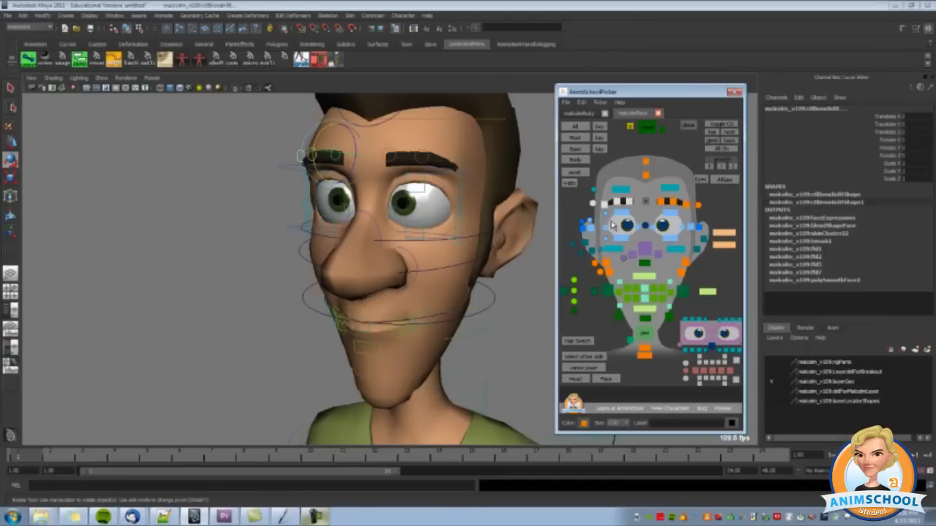
{"action": "mouse_move", "coordinate": [366, 158]}
{"action": "left_mouse_down"}
{"action": "mouse_move", "coordinate": [600, 196]}
{"action": "mouse_move", "coordinate": [355, 159]}
{"action": "left_mouse_up"}
{"action": "key", "text": "Escape"}
{"action": "left_click_drag", "start_coordinate": [371, 210], "coordinate": [234, 241], "text": "alt"}
{"action": "left_click", "coordinate": [229, 244]}
{"action": "scroll", "coordinate": [282, 234], "scroll_direction": "down", "scroll_amount": 3}
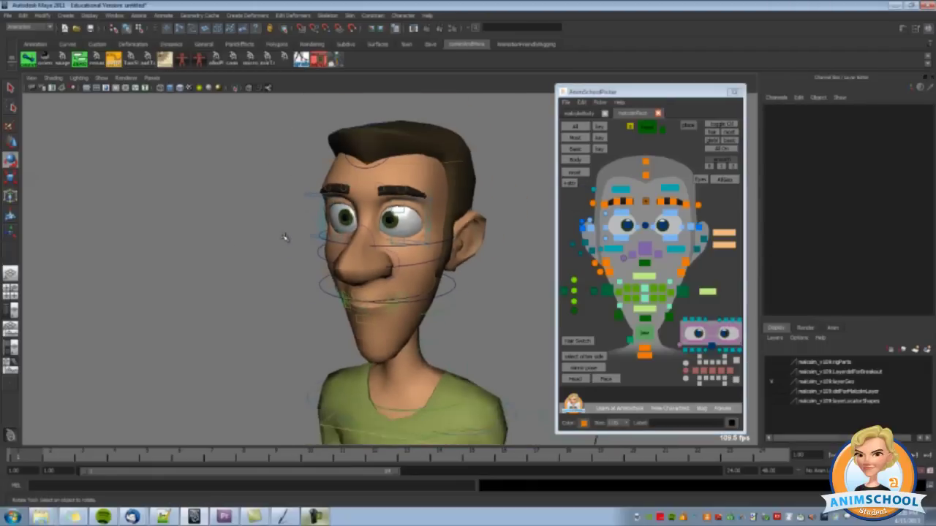
Select the upper head control in the viewport, then add upper eye shape controls and both inner eyebrow controls
{"action": "left_click", "coordinate": [391, 251]}
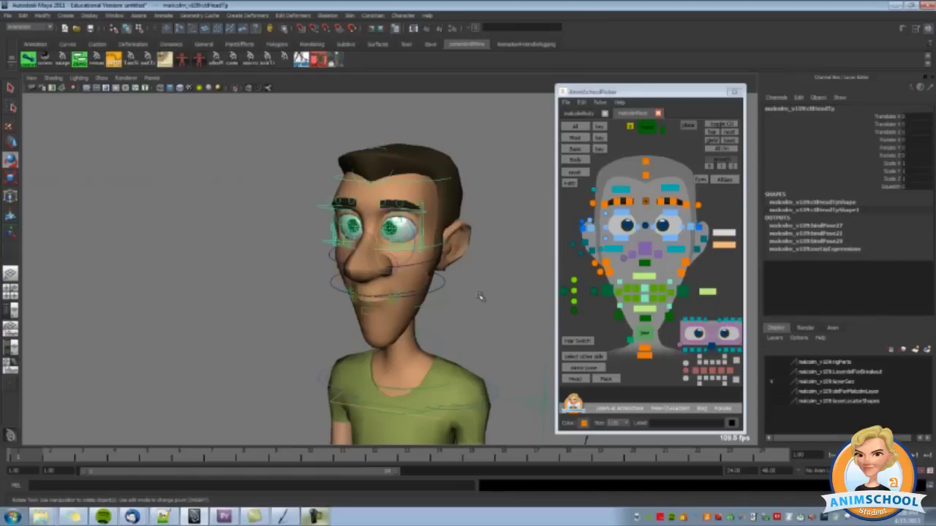
{"action": "scroll", "coordinate": [453, 282], "scroll_direction": "up", "scroll_amount": 4}
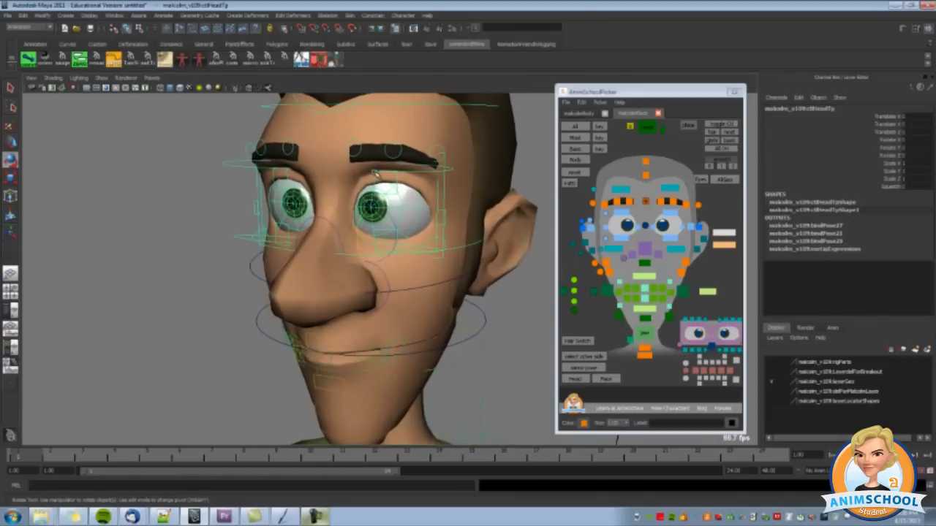
{"action": "left_click", "coordinate": [372, 174]}
{"action": "left_click", "coordinate": [237, 166]}
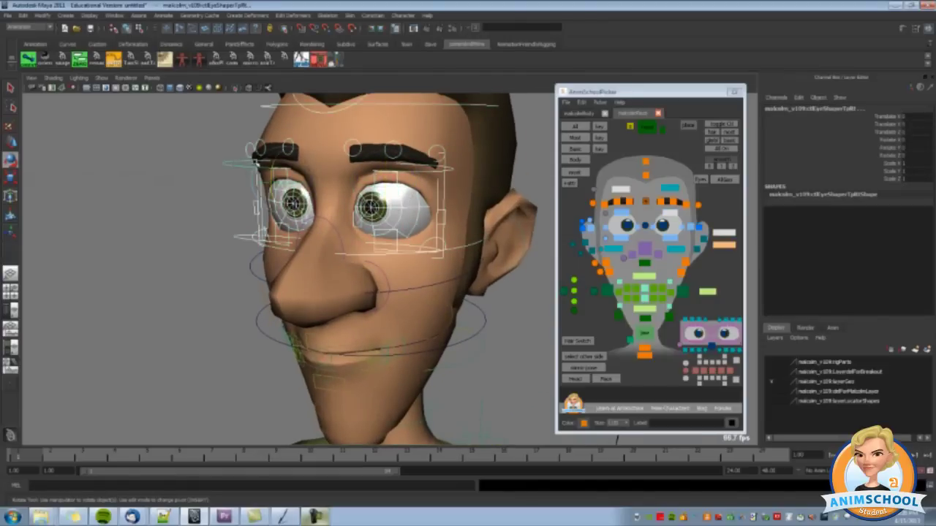
{"action": "left_click", "coordinate": [290, 146]}
{"action": "left_click", "coordinate": [356, 142]}
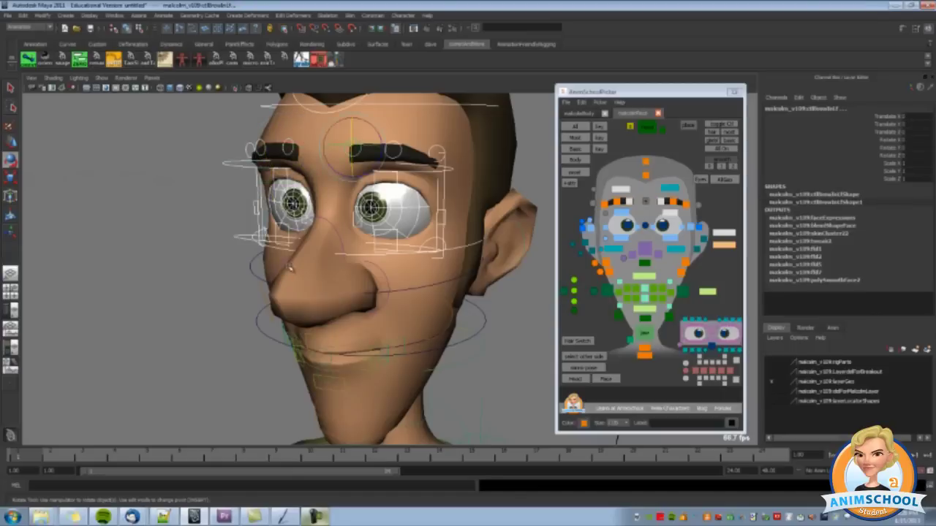
Add the lower head control, both side nose controls and the jaw control to the viewport selection
{"action": "left_click", "coordinate": [256, 274]}
{"action": "left_click", "coordinate": [387, 302]}
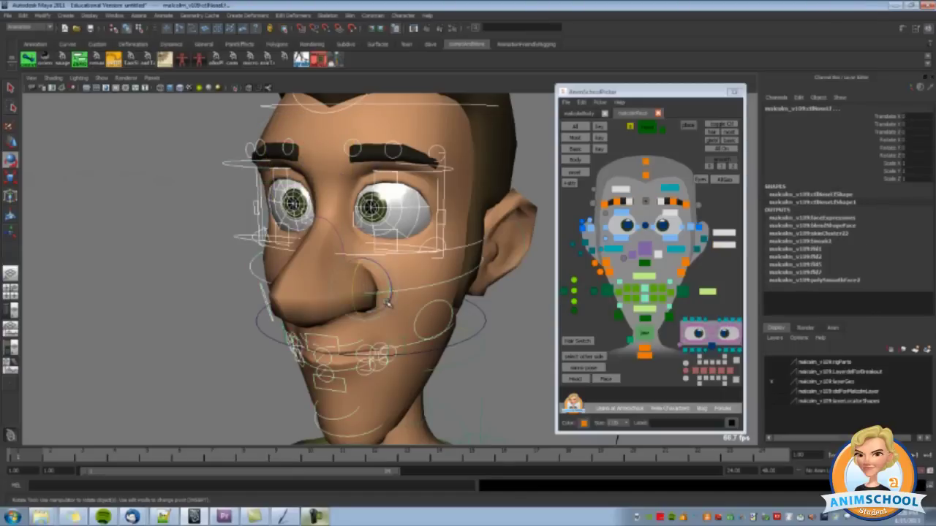
{"action": "left_click", "coordinate": [280, 270]}
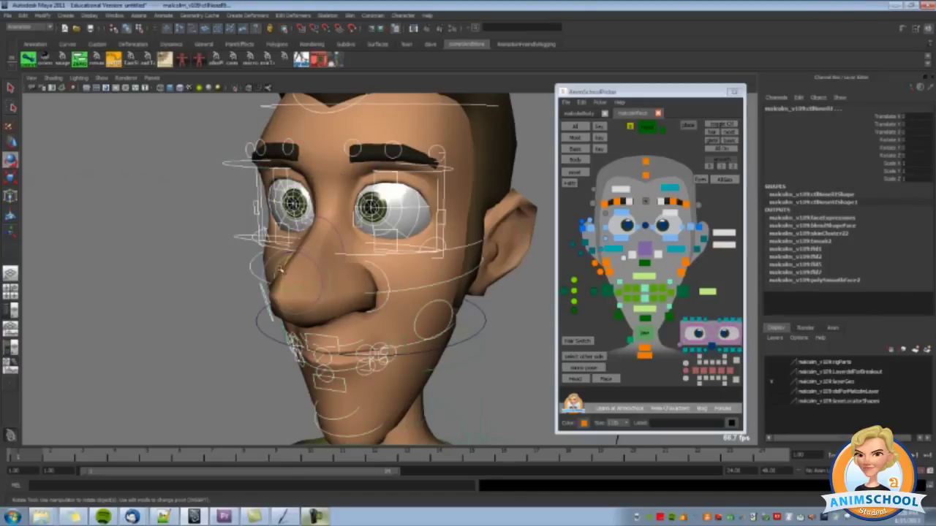
{"action": "left_click", "coordinate": [263, 343]}
Replace the facial selection with the spine controls on the torso in the viewport
{"action": "scroll", "coordinate": [453, 329], "scroll_direction": "down", "scroll_amount": 4}
{"action": "left_click_drag", "start_coordinate": [512, 307], "coordinate": [358, 256], "text": "alt"}
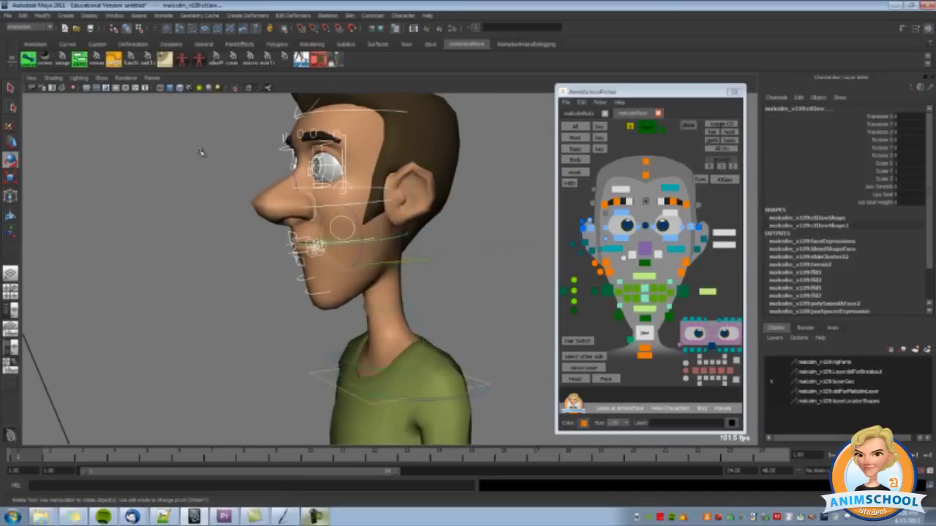
{"action": "left_click_drag", "start_coordinate": [199, 150], "coordinate": [511, 372]}
{"action": "scroll", "coordinate": [446, 352], "scroll_direction": "down", "scroll_amount": 4}
{"action": "left_click_drag", "start_coordinate": [446, 353], "coordinate": [449, 249], "text": "alt"}
{"action": "left_click", "coordinate": [381, 321]}
{"action": "left_click", "coordinate": [381, 371]}
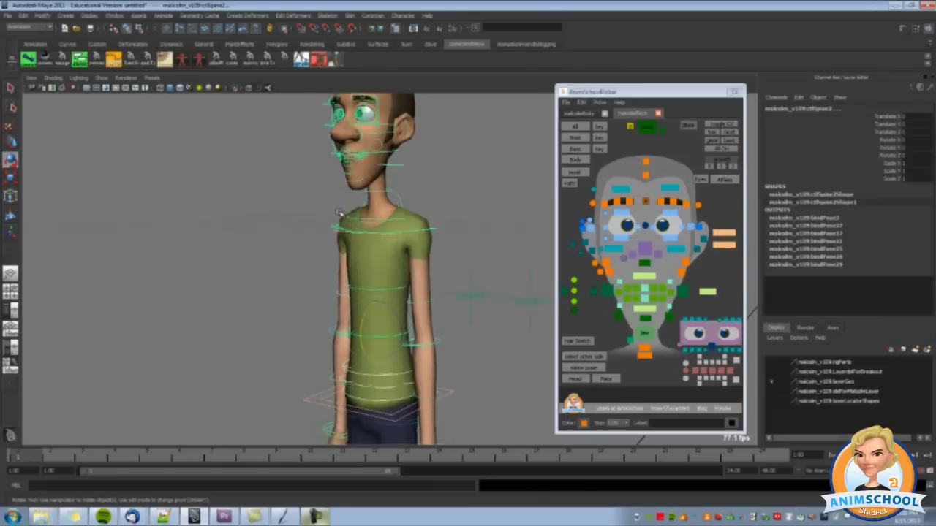
Select the jaw and right mouth controls together with a region around the mouth in the viewport, and frame the face
{"action": "left_click_drag", "start_coordinate": [305, 150], "coordinate": [347, 176]}
{"action": "middle_click_drag", "start_coordinate": [334, 172], "coordinate": [364, 301], "text": "alt"}
{"action": "scroll", "coordinate": [363, 301], "scroll_direction": "up", "scroll_amount": 4}
{"action": "scroll", "coordinate": [345, 293], "scroll_direction": "up", "scroll_amount": 3}
{"action": "mouse_move", "coordinate": [345, 293]}
{"action": "left_mouse_down", "text": "alt"}
{"action": "mouse_move", "coordinate": [440, 246]}
{"action": "mouse_move", "coordinate": [287, 222]}
{"action": "mouse_move", "coordinate": [367, 370]}
{"action": "mouse_move", "coordinate": [443, 217]}
{"action": "mouse_move", "coordinate": [225, 296]}
{"action": "mouse_move", "coordinate": [422, 334]}
{"action": "left_mouse_up", "text": "alt"}
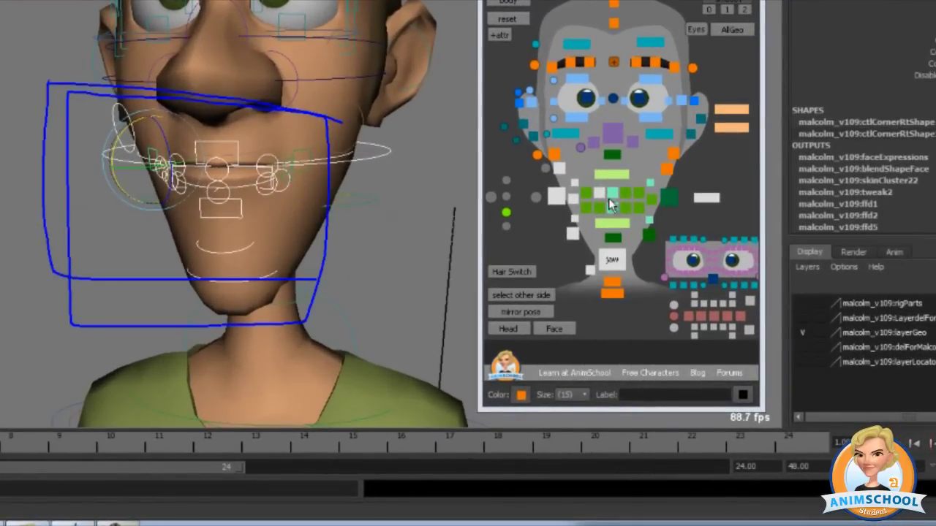
{"action": "mouse_move", "coordinate": [607, 179]}
{"action": "left_mouse_down"}
{"action": "mouse_move", "coordinate": [590, 198]}
{"action": "mouse_move", "coordinate": [587, 175]}
{"action": "mouse_move", "coordinate": [552, 199]}
{"action": "mouse_move", "coordinate": [581, 188]}
{"action": "mouse_move", "coordinate": [607, 248]}
{"action": "mouse_move", "coordinate": [582, 271]}
{"action": "mouse_move", "coordinate": [637, 247]}
{"action": "mouse_move", "coordinate": [587, 256]}
{"action": "left_mouse_up"}
{"action": "mouse_move", "coordinate": [684, 191]}
{"action": "left_mouse_down"}
{"action": "mouse_move", "coordinate": [727, 205]}
{"action": "mouse_move", "coordinate": [677, 200]}
{"action": "left_mouse_up"}
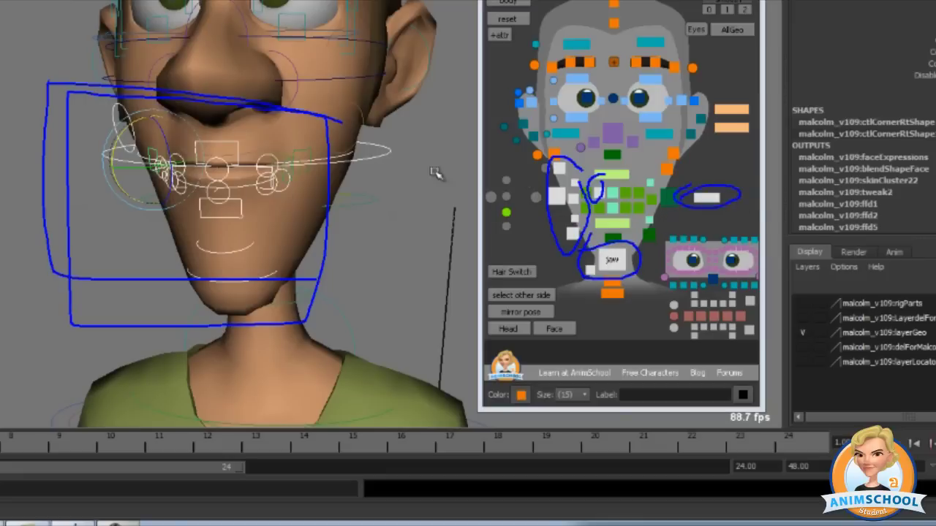
{"action": "mouse_move", "coordinate": [235, 173]}
{"action": "left_mouse_down"}
{"action": "mouse_move", "coordinate": [518, 199]}
{"action": "mouse_move", "coordinate": [452, 209]}
{"action": "left_mouse_up"}
{"action": "mouse_move", "coordinate": [282, 162]}
{"action": "left_mouse_down"}
{"action": "mouse_move", "coordinate": [261, 193]}
{"action": "mouse_move", "coordinate": [293, 194]}
{"action": "left_mouse_up"}
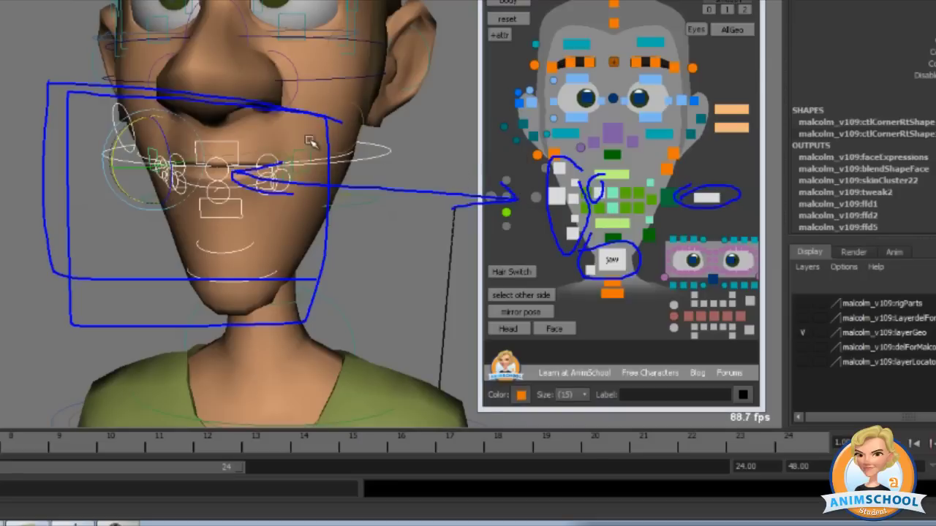
{"action": "key", "text": "Escape"}
Select the head control in the viewport, then switch to the malcolmBody picker and clear the selection
{"action": "middle_click_drag", "start_coordinate": [353, 169], "coordinate": [321, 168], "text": "alt"}
{"action": "left_click_drag", "start_coordinate": [320, 168], "coordinate": [288, 169], "text": "alt"}
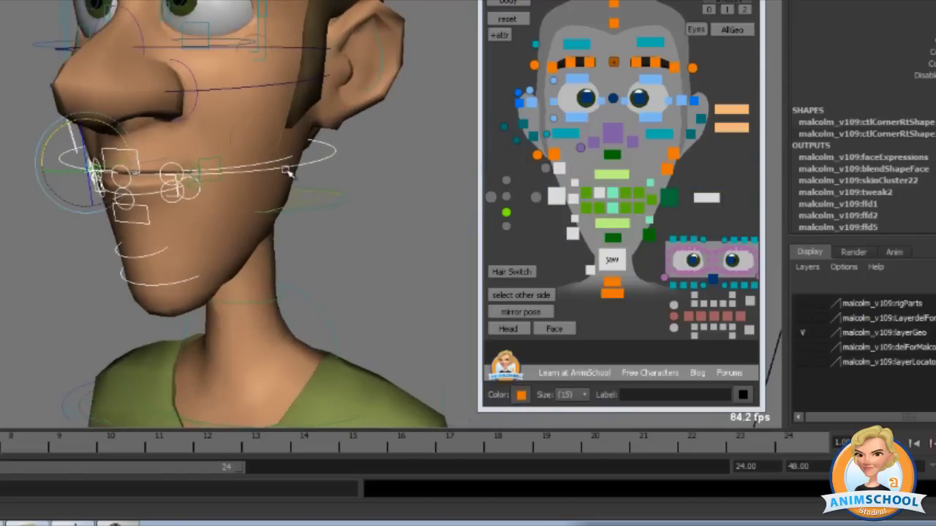
{"action": "left_click", "coordinate": [345, 196]}
{"action": "middle_click_drag", "start_coordinate": [345, 197], "coordinate": [345, 162]}
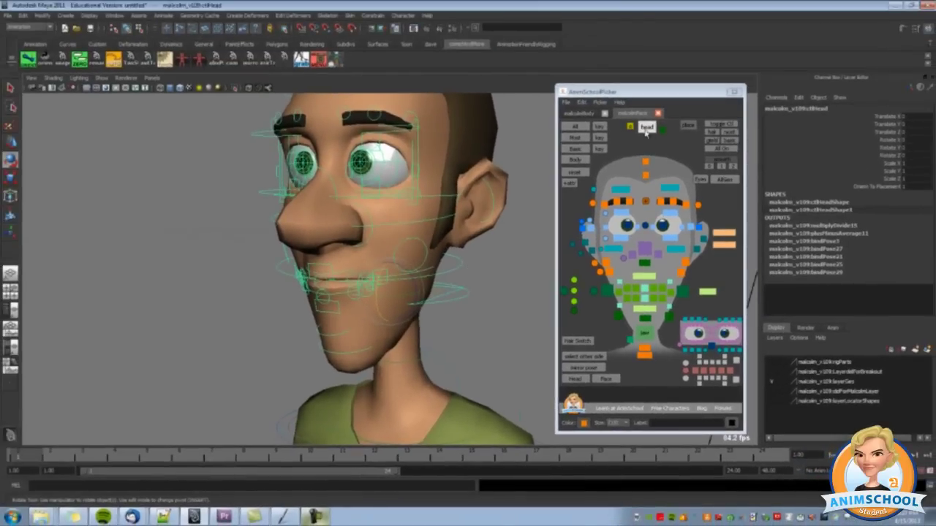
{"action": "left_click", "coordinate": [584, 104]}
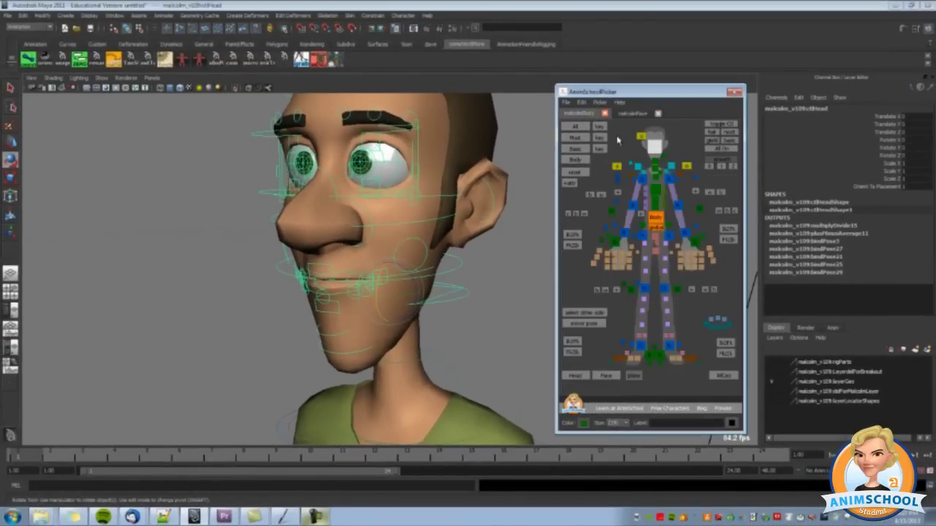
{"action": "left_click", "coordinate": [621, 140]}
Select both shoulder controls in the body picker, then clear the selection
{"action": "middle_click_drag", "start_coordinate": [423, 178], "coordinate": [427, 227], "text": "alt"}
{"action": "scroll", "coordinate": [427, 225], "scroll_direction": "up", "scroll_amount": 3}
{"action": "scroll", "coordinate": [428, 201], "scroll_direction": "down", "scroll_amount": 3}
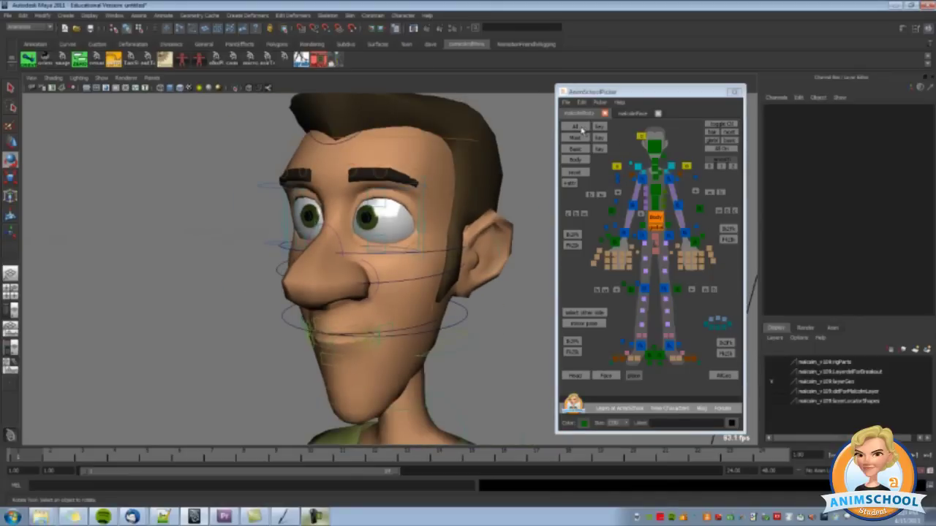
{"action": "left_click", "coordinate": [656, 150]}
{"action": "left_click", "coordinate": [630, 164]}
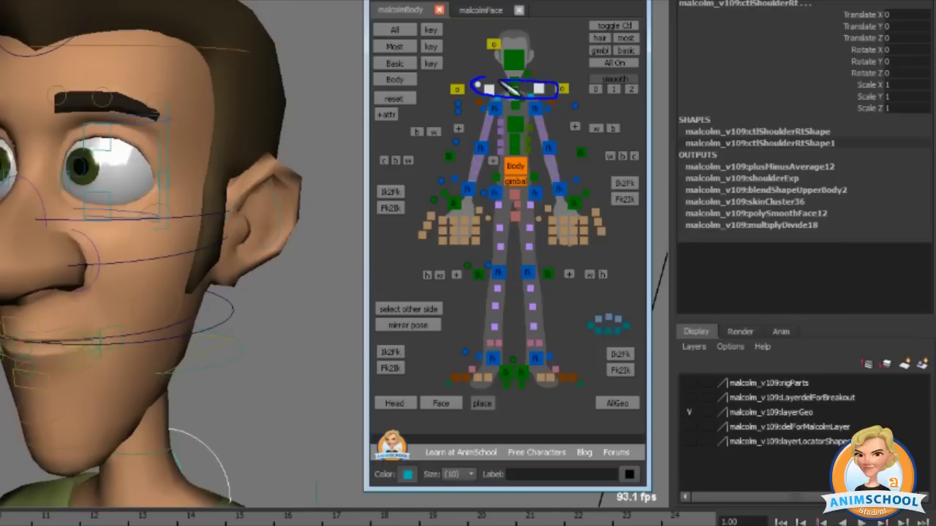
{"action": "left_click", "coordinate": [392, 30]}
{"action": "left_click", "coordinate": [461, 47]}
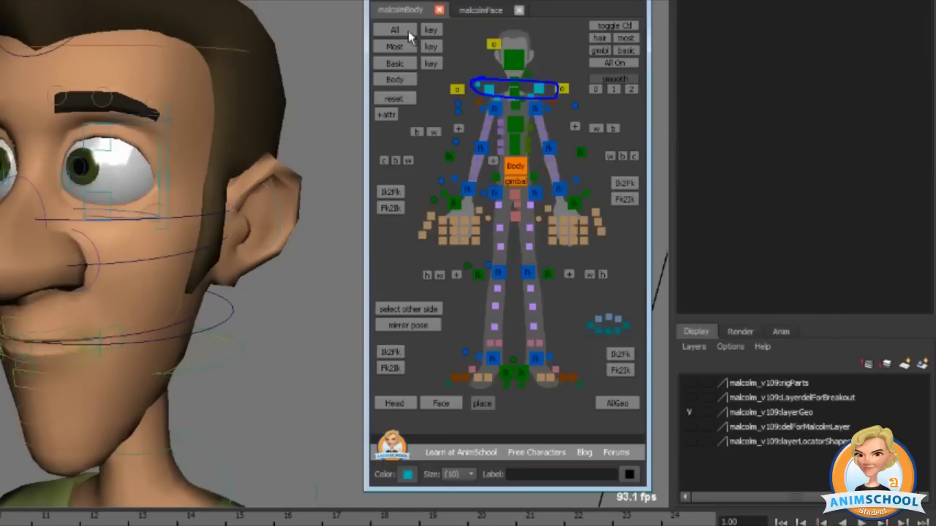
Examine the MEL command behind the All button in its command editor, then cancel without changes
{"action": "right_click", "coordinate": [399, 30]}
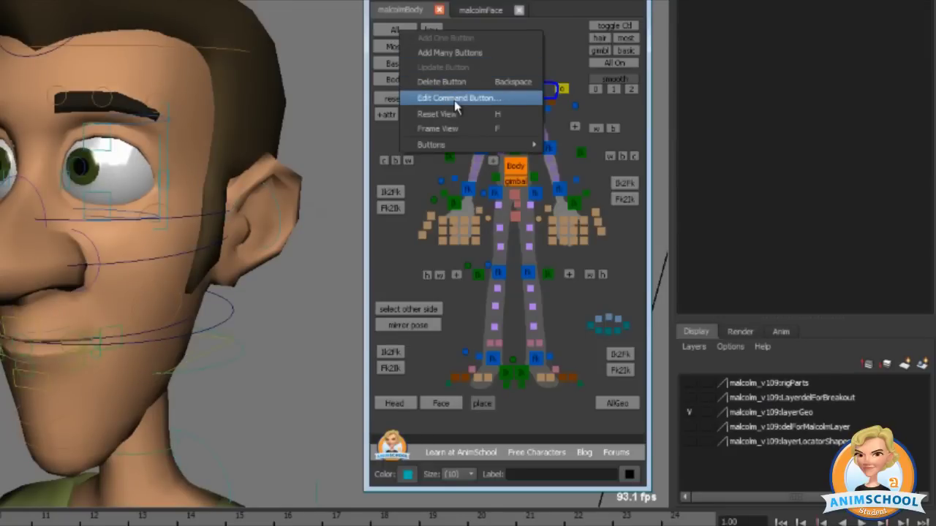
{"action": "left_click", "coordinate": [454, 100]}
{"action": "mouse_move", "coordinate": [350, 134]}
{"action": "left_mouse_down"}
{"action": "mouse_move", "coordinate": [158, 139]}
{"action": "mouse_move", "coordinate": [326, 153]}
{"action": "mouse_move", "coordinate": [173, 138]}
{"action": "mouse_move", "coordinate": [310, 153]}
{"action": "left_mouse_up"}
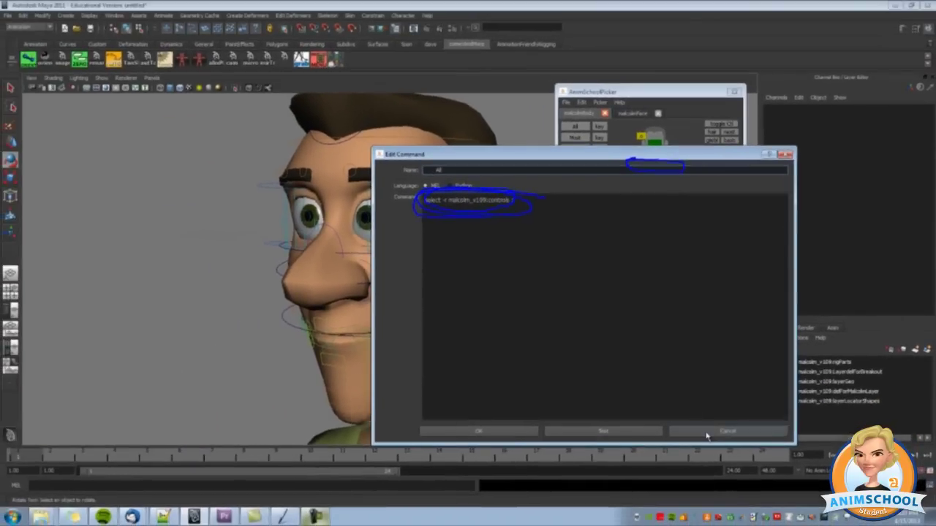
{"action": "left_click", "coordinate": [629, 483]}
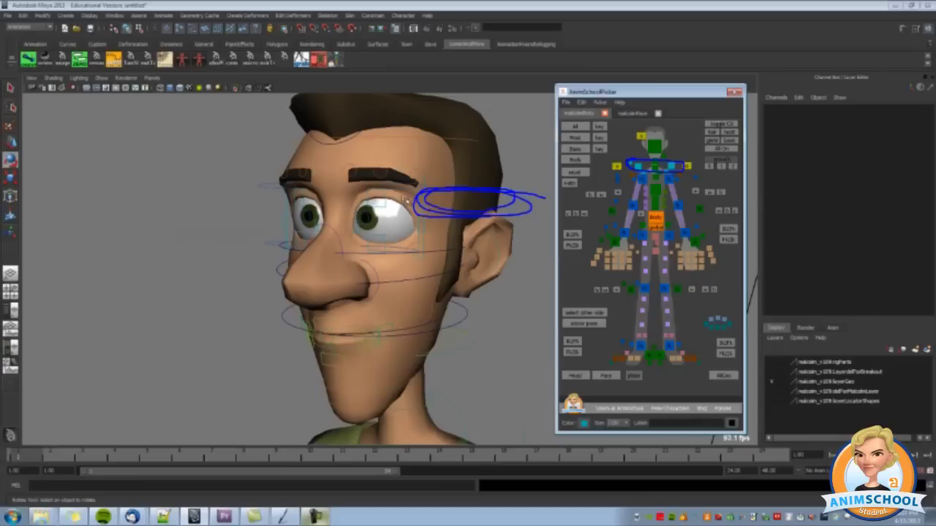
{"action": "key", "text": "Escape"}
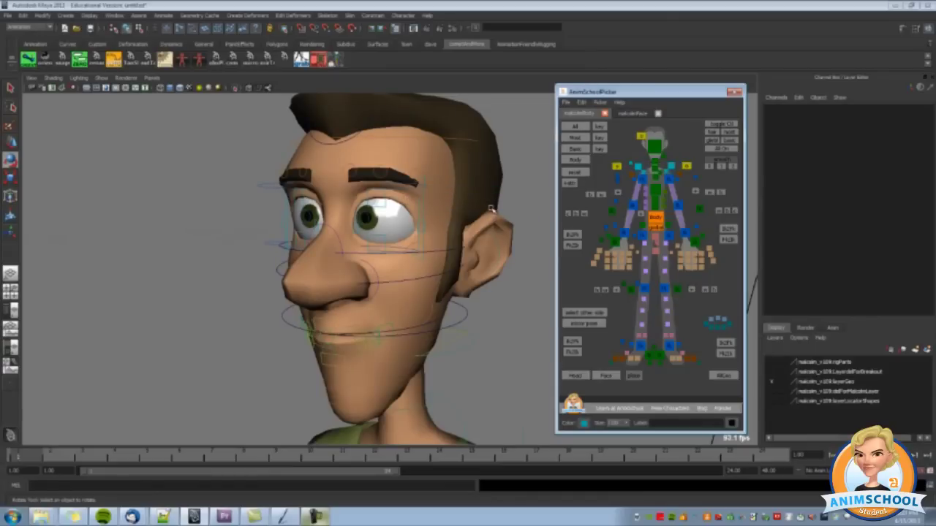
Select all rig controls with the body picker's All command, then reduce the selection to the Most and Basic sets
{"action": "left_click", "coordinate": [578, 127]}
{"action": "left_click", "coordinate": [610, 132]}
{"action": "left_click", "coordinate": [574, 146]}
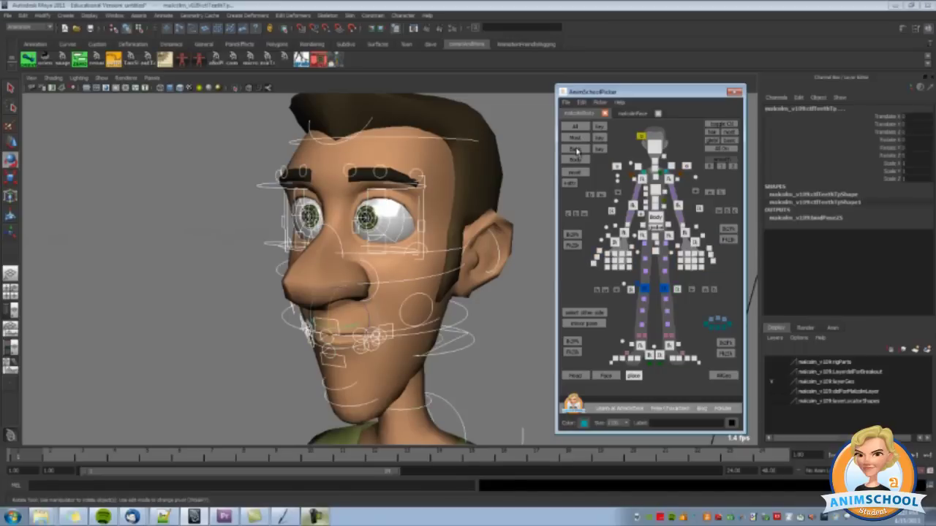
{"action": "left_click", "coordinate": [577, 160]}
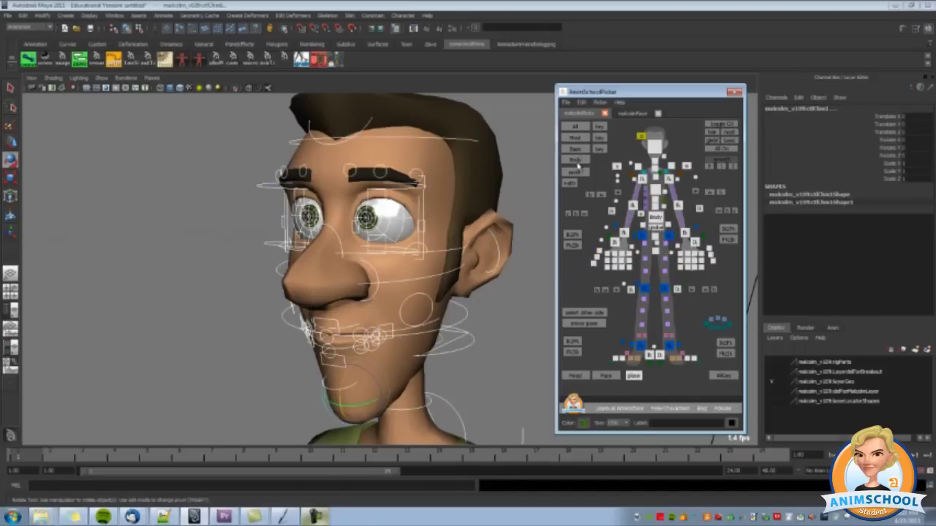
Alternate the selection repeatedly between the All, Most and Basic control sets
{"action": "left_click", "coordinate": [576, 150]}
{"action": "left_click", "coordinate": [582, 139]}
{"action": "left_click", "coordinate": [581, 128]}
{"action": "left_click", "coordinate": [580, 139]}
{"action": "left_click", "coordinate": [579, 151]}
{"action": "left_click", "coordinate": [576, 138]}
{"action": "left_click", "coordinate": [575, 150]}
{"action": "left_click", "coordinate": [577, 140]}
Clear the selection, frame the body, and toggle the visibility of the gimbal and hair controls
{"action": "right_click_drag", "start_coordinate": [499, 199], "coordinate": [477, 238], "text": "alt"}
{"action": "middle_click_drag", "start_coordinate": [476, 238], "coordinate": [476, 180], "text": "alt"}
{"action": "left_click_drag", "start_coordinate": [476, 179], "coordinate": [480, 203], "text": "alt"}
{"action": "right_click_drag", "start_coordinate": [480, 203], "coordinate": [476, 198], "text": "alt"}
{"action": "middle_click_drag", "start_coordinate": [476, 197], "coordinate": [476, 119], "text": "alt"}
{"action": "left_click", "coordinate": [486, 227]}
{"action": "right_click_drag", "start_coordinate": [486, 227], "coordinate": [473, 230], "text": "alt"}
{"action": "middle_click_drag", "start_coordinate": [472, 229], "coordinate": [472, 183], "text": "alt"}
{"action": "left_click_drag", "start_coordinate": [472, 183], "coordinate": [473, 196], "text": "alt"}
{"action": "left_click", "coordinate": [714, 142]}
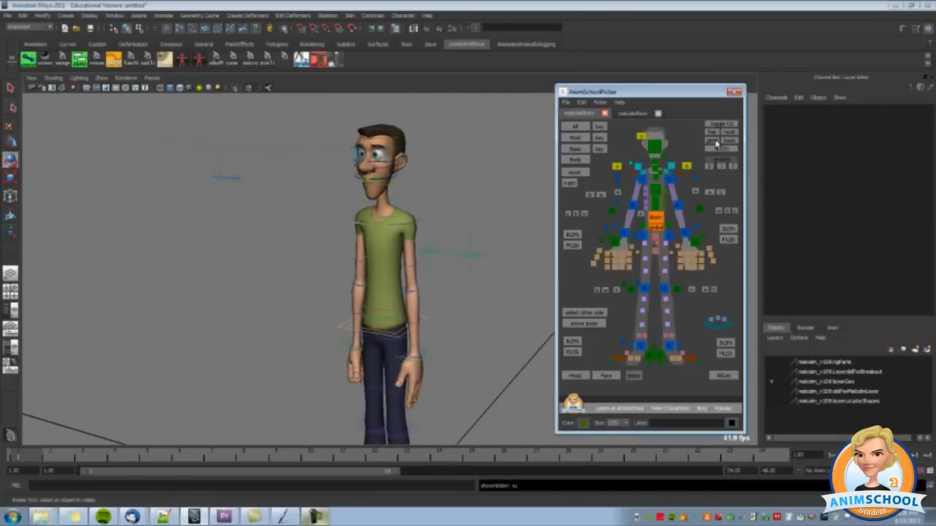
{"action": "left_click", "coordinate": [718, 136]}
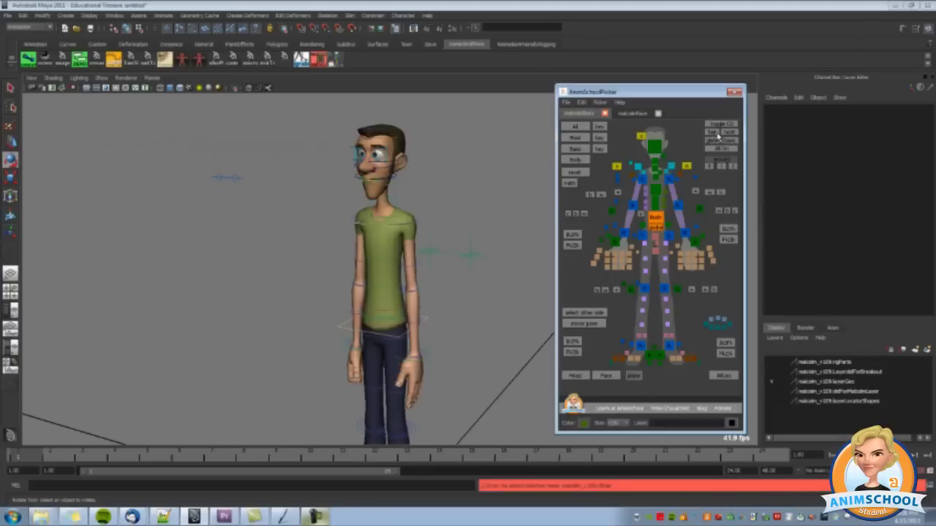
Toggle the visibility of the most control set, then the basic control set
{"action": "right_click_drag", "start_coordinate": [445, 154], "coordinate": [482, 159], "text": "alt"}
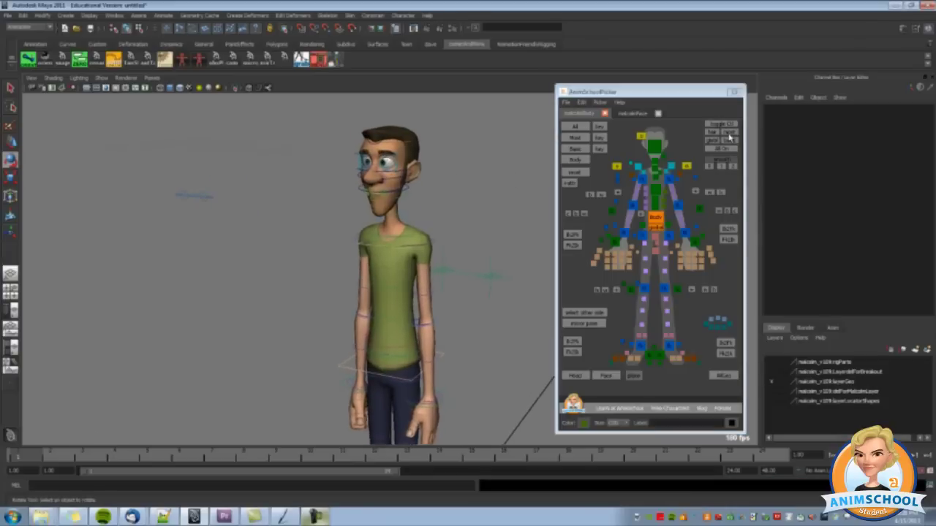
{"action": "left_click", "coordinate": [729, 135]}
{"action": "middle_click_drag", "start_coordinate": [446, 174], "coordinate": [431, 221], "text": "alt"}
{"action": "right_click_drag", "start_coordinate": [432, 221], "coordinate": [621, 219], "text": "alt"}
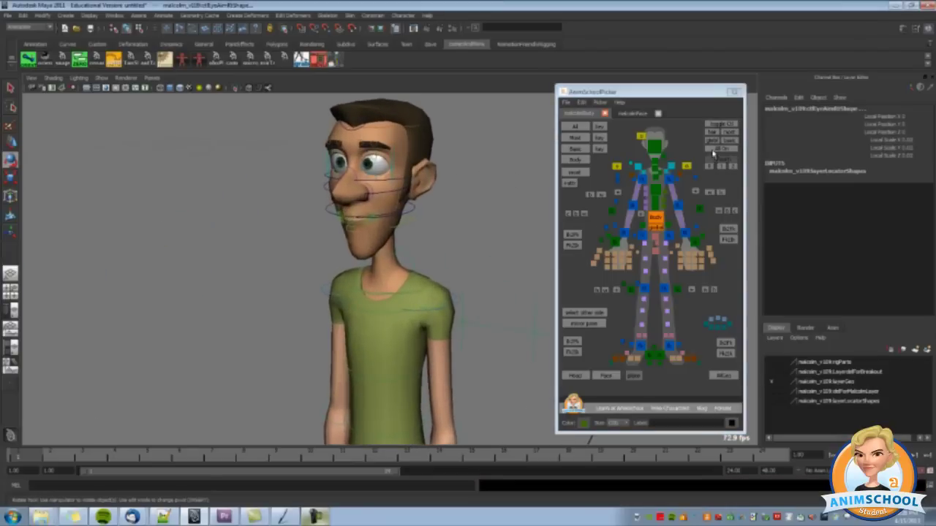
{"action": "left_click", "coordinate": [730, 142]}
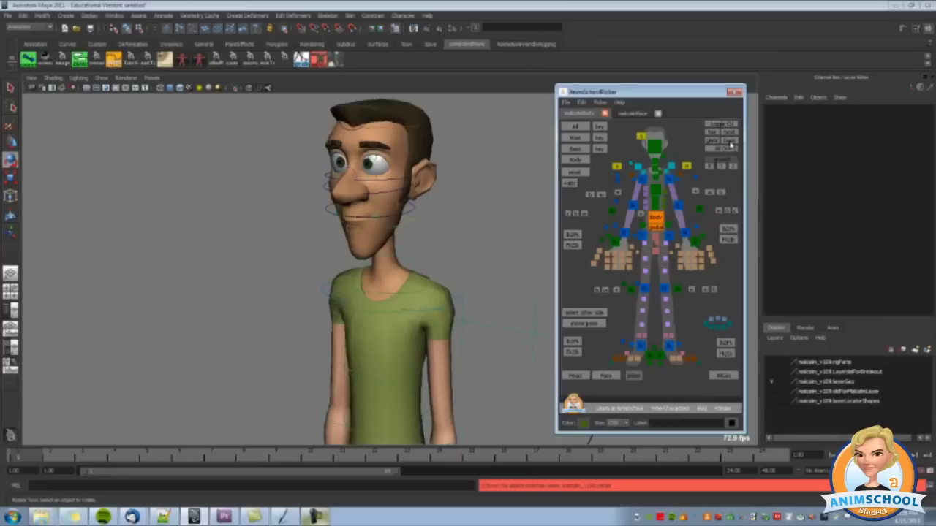
Frame the head and compare the visible controls by toggling the basic and most sets and the overall control display
{"action": "right_click_drag", "start_coordinate": [456, 290], "coordinate": [446, 289], "text": "alt"}
{"action": "middle_click_drag", "start_coordinate": [471, 287], "coordinate": [482, 319], "text": "alt"}
{"action": "right_click_drag", "start_coordinate": [482, 320], "coordinate": [484, 292], "text": "alt"}
{"action": "left_click_drag", "start_coordinate": [483, 292], "coordinate": [493, 277], "text": "alt"}
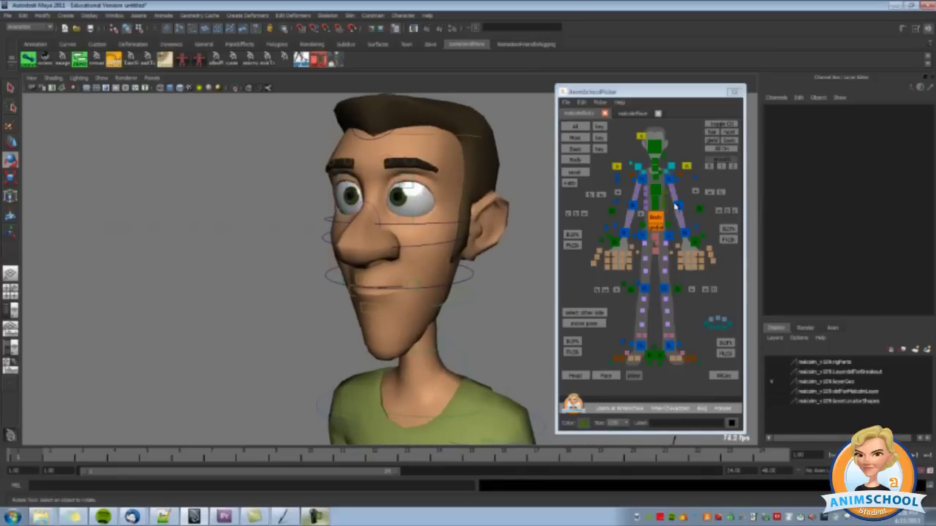
{"action": "left_click", "coordinate": [732, 148]}
{"action": "left_click", "coordinate": [729, 134]}
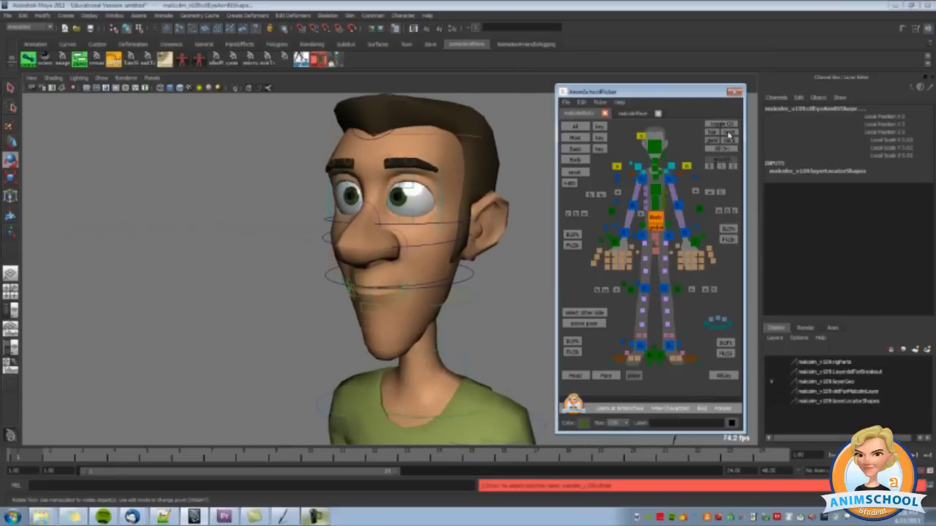
{"action": "left_click", "coordinate": [727, 126]}
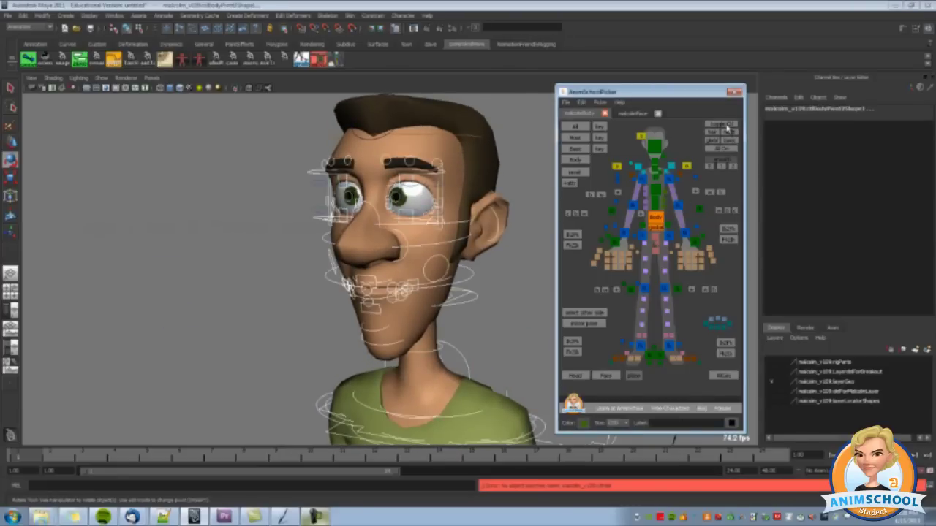
{"action": "left_click", "coordinate": [729, 141]}
{"action": "left_click", "coordinate": [728, 140]}
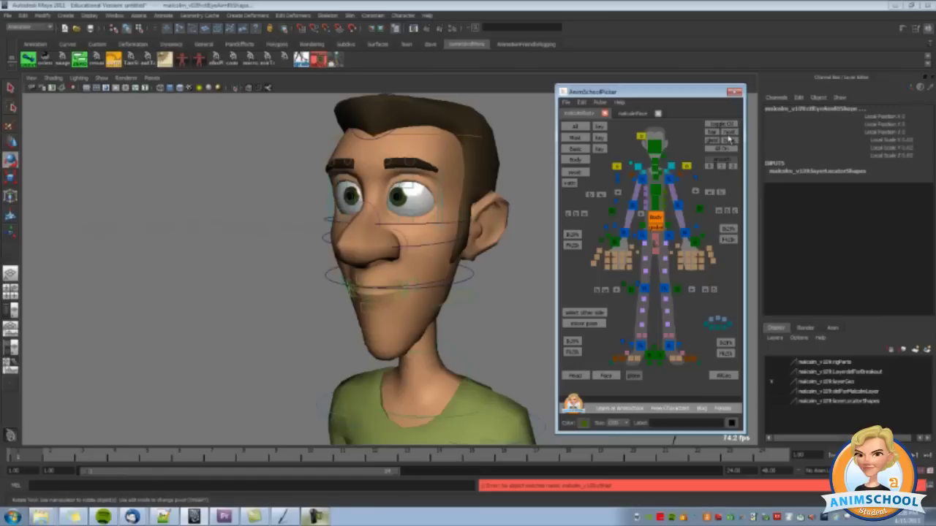
Turn on all of the rig's controls, clear the selection, and inspect the head with the X-ray display switched on and off
{"action": "left_click", "coordinate": [723, 149]}
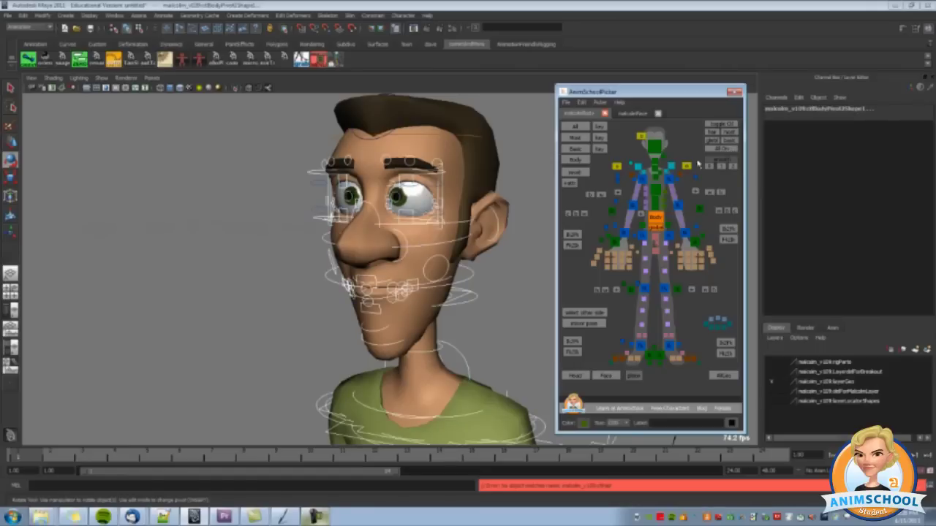
{"action": "left_click", "coordinate": [232, 265]}
{"action": "scroll", "coordinate": [387, 221], "scroll_direction": "up", "scroll_amount": 4}
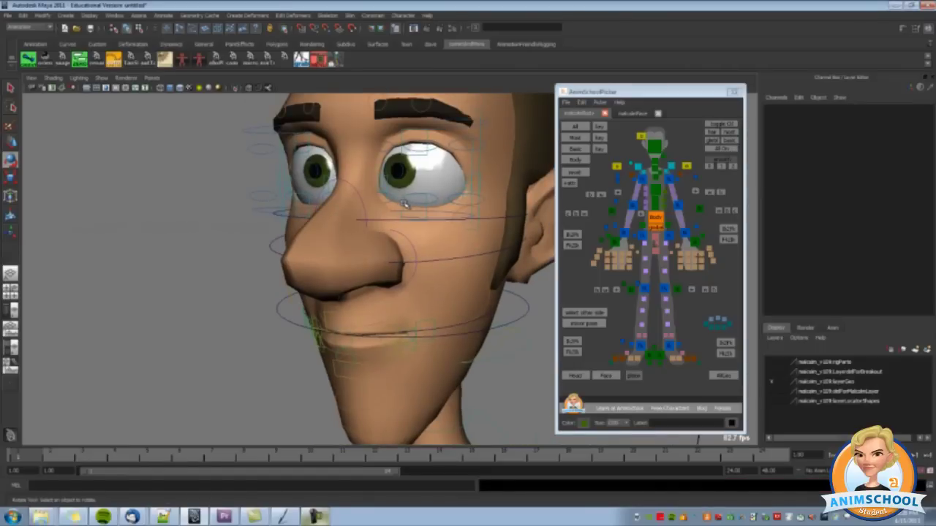
{"action": "key", "text": "alt+x"}
{"action": "scroll", "coordinate": [438, 236], "scroll_direction": "down", "scroll_amount": 4}
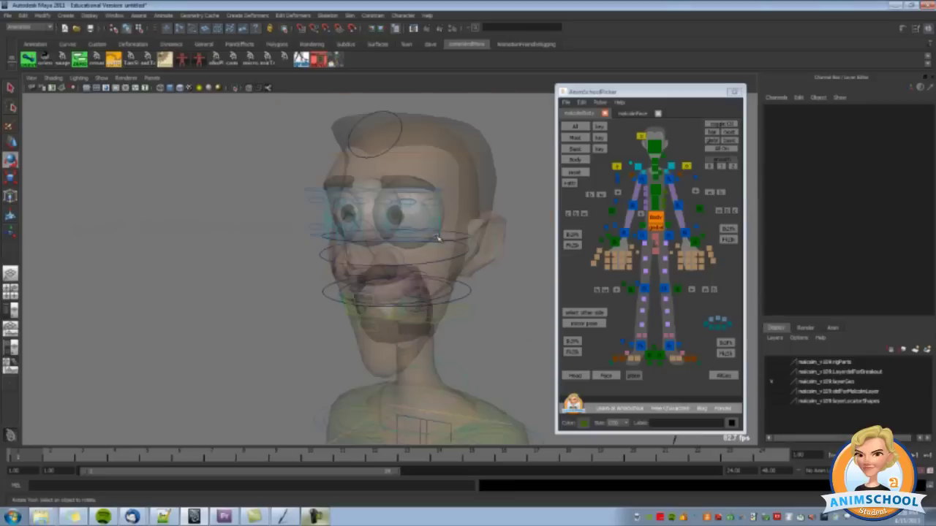
{"action": "key", "text": "alt+x"}
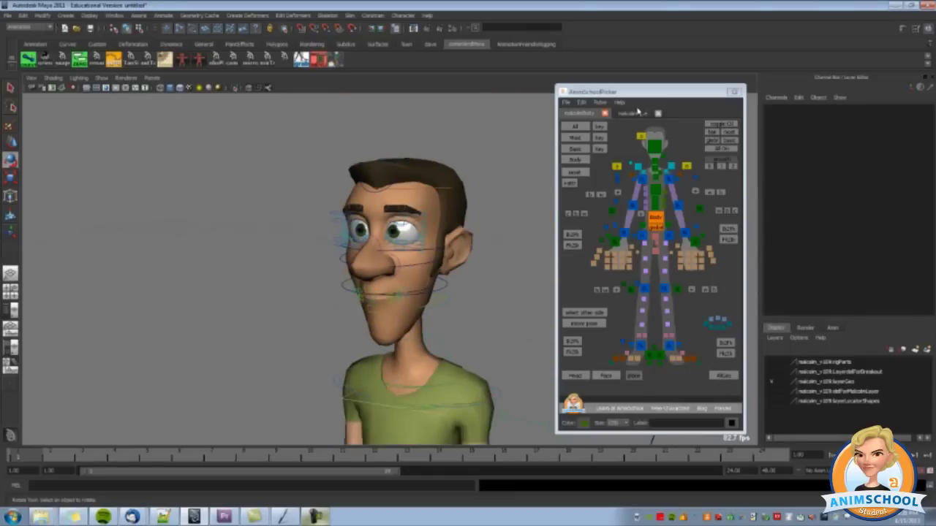
Open the malcolmFace picker and look over its face control layout beside the head
{"action": "left_click", "coordinate": [634, 113]}
{"action": "left_click_drag", "start_coordinate": [707, 321], "coordinate": [675, 333]}
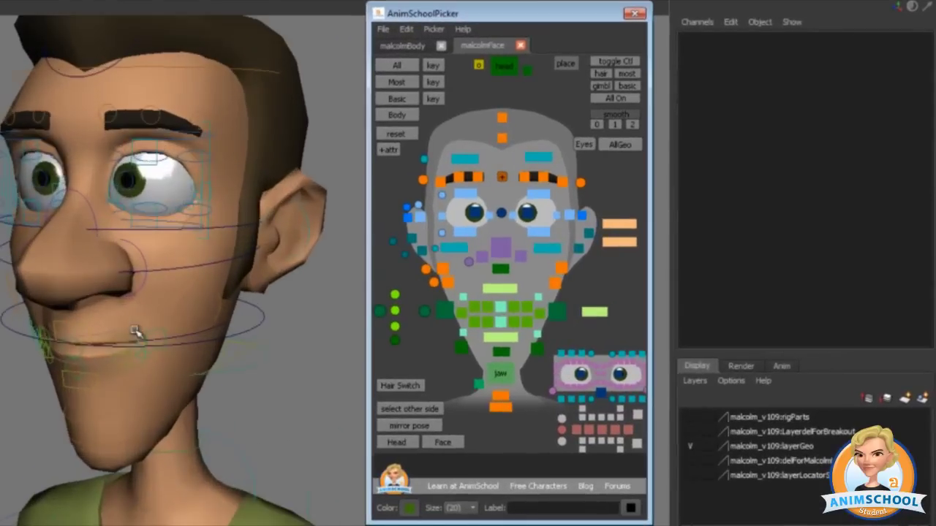
{"action": "right_click_drag", "start_coordinate": [135, 331], "coordinate": [149, 297], "text": "alt"}
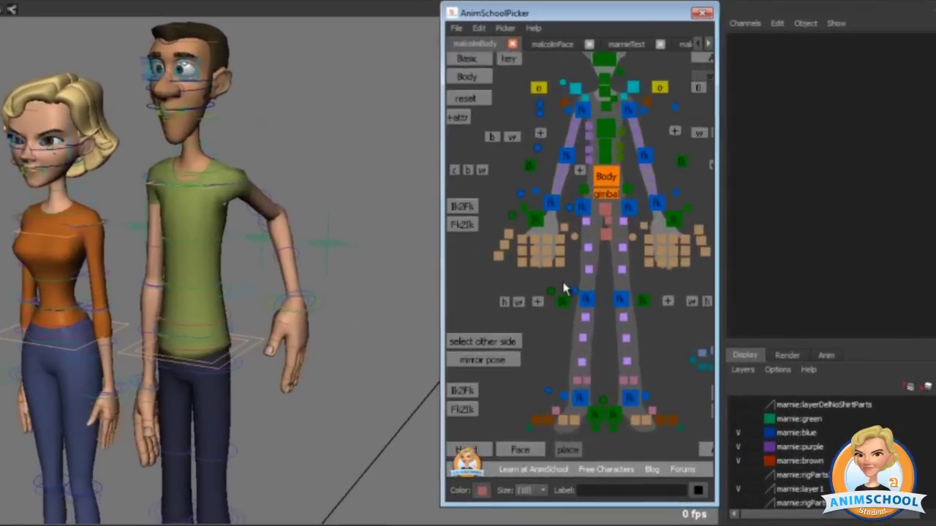
Add a command button with the MEL command "clear" to the empty area beside the hand in the malcolmBody picker
{"action": "scroll", "coordinate": [605, 296], "scroll_direction": "up", "scroll_amount": 4}
{"action": "right_click", "coordinate": [549, 279]}
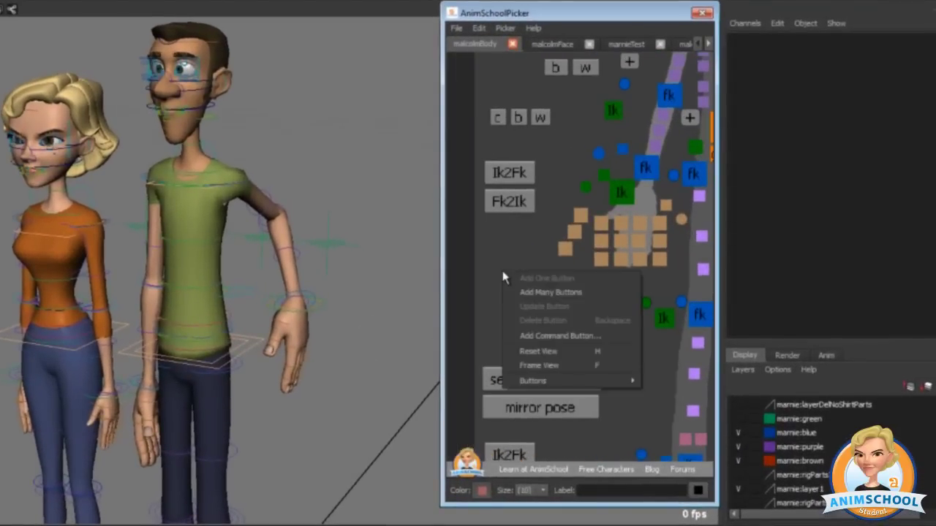
{"action": "left_click", "coordinate": [560, 336]}
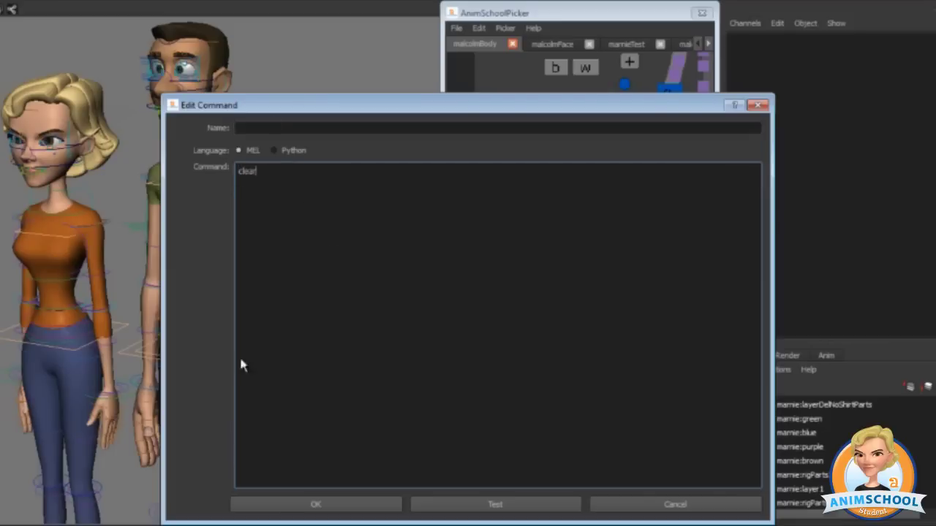
{"action": "left_click", "coordinate": [296, 505]}
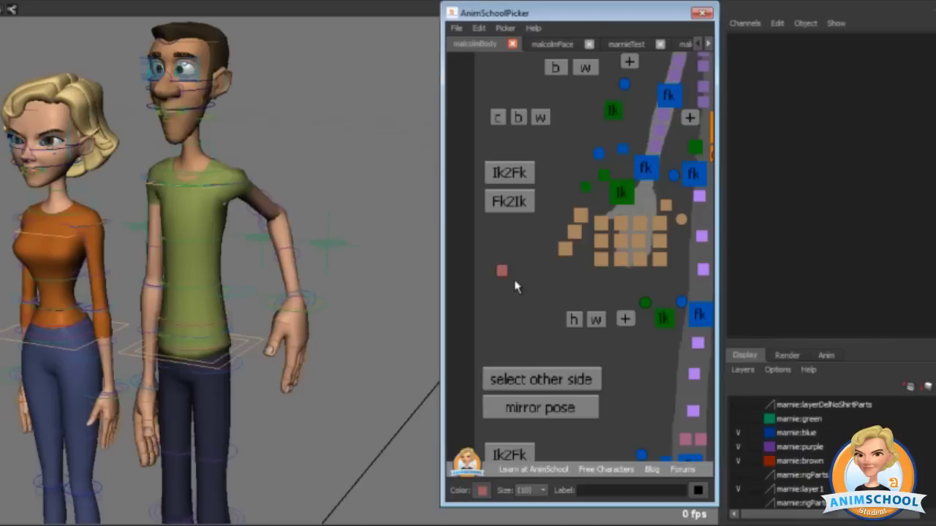
Recolour the new command button beside the hand to light grey and deselect it
{"action": "scroll", "coordinate": [541, 287], "scroll_direction": "down", "scroll_amount": 2}
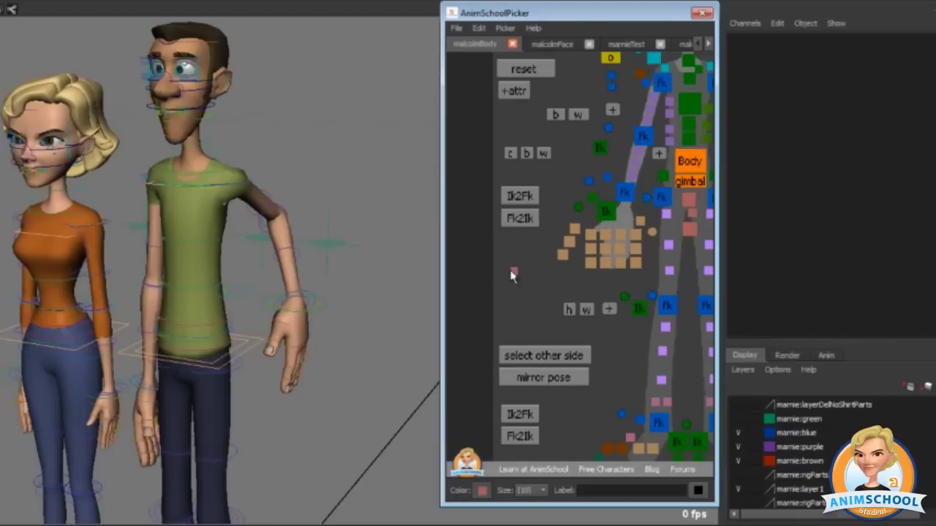
{"action": "scroll", "coordinate": [548, 303], "scroll_direction": "up", "scroll_amount": 2}
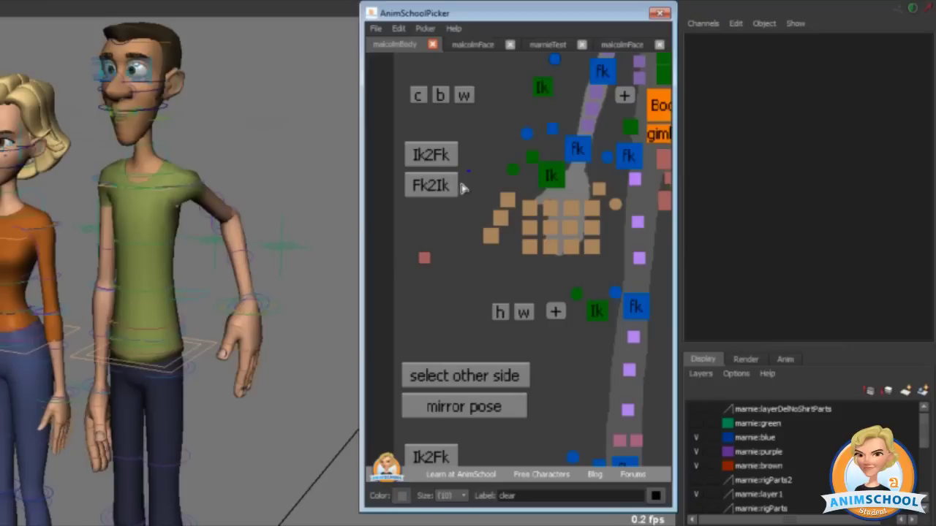
{"action": "left_click_drag", "start_coordinate": [452, 172], "coordinate": [445, 201]}
{"action": "key", "text": "Escape"}
{"action": "left_click", "coordinate": [425, 260]}
{"action": "left_click", "coordinate": [401, 496]}
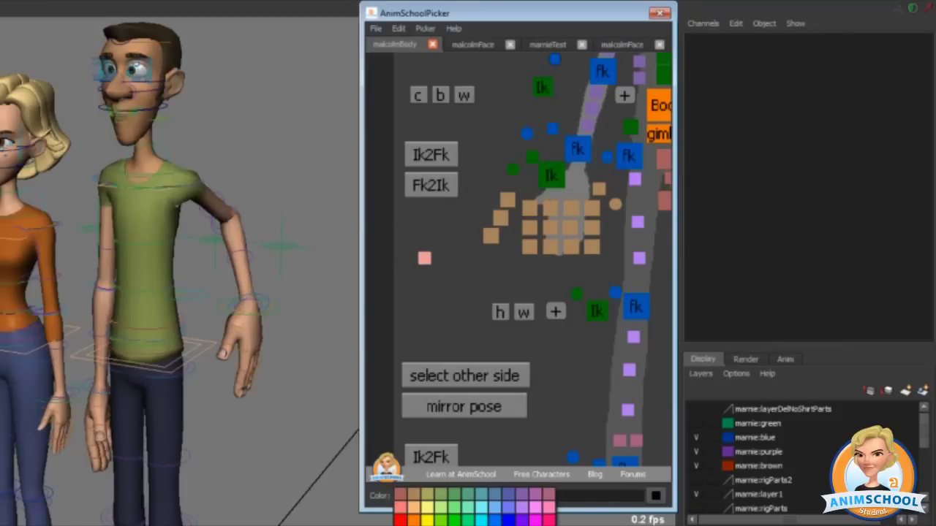
{"action": "left_click", "coordinate": [453, 525]}
{"action": "left_click", "coordinate": [423, 306]}
Label the grey command button "test"
{"action": "left_click", "coordinate": [424, 259]}
{"action": "left_click", "coordinate": [525, 495]}
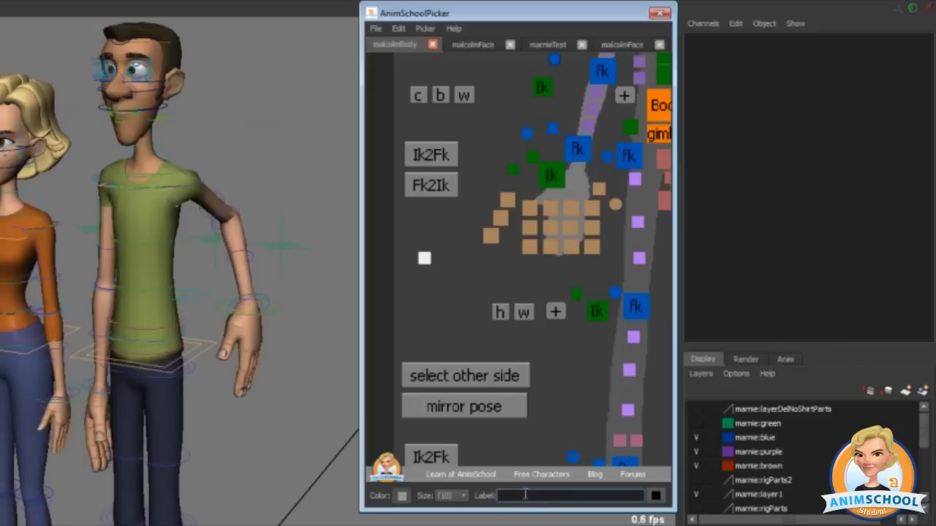
{"action": "type", "text": "test"}
{"action": "key", "text": "Return"}
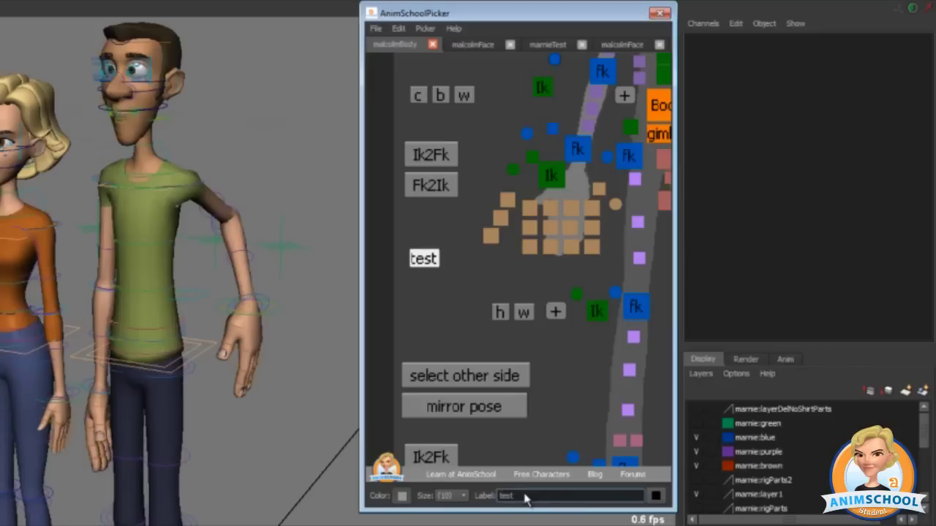
{"action": "double_click", "coordinate": [503, 496]}
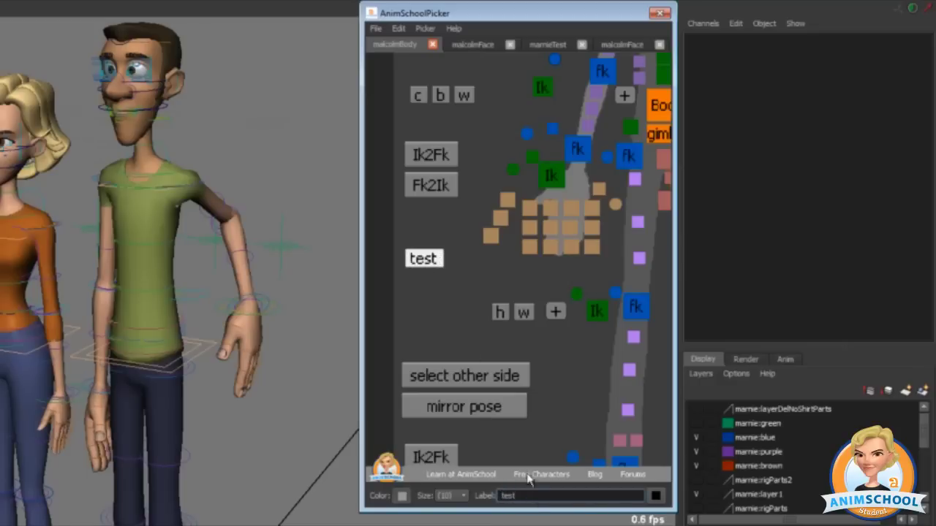
Replace the test button's MEL command with a select command
{"action": "left_click", "coordinate": [455, 286]}
{"action": "right_click", "coordinate": [437, 264]}
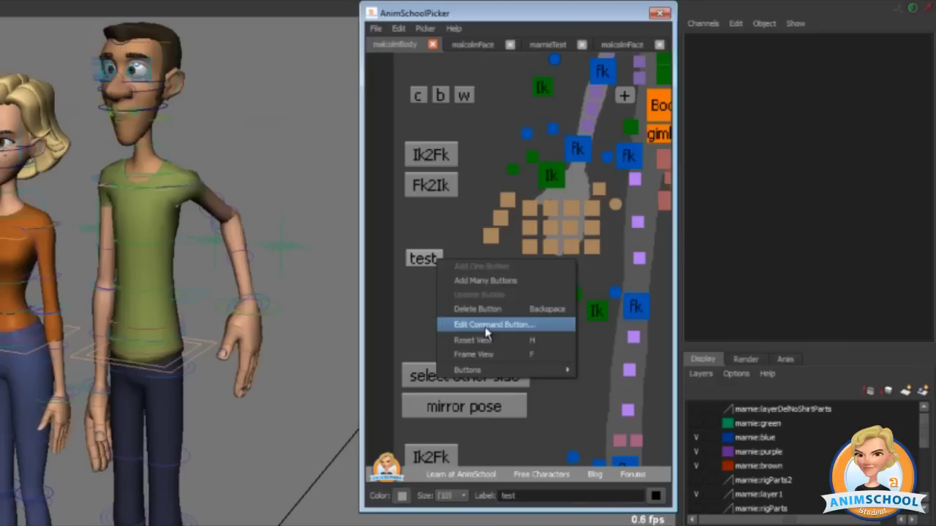
{"action": "left_click", "coordinate": [487, 325]}
{"action": "left_click", "coordinate": [226, 206]}
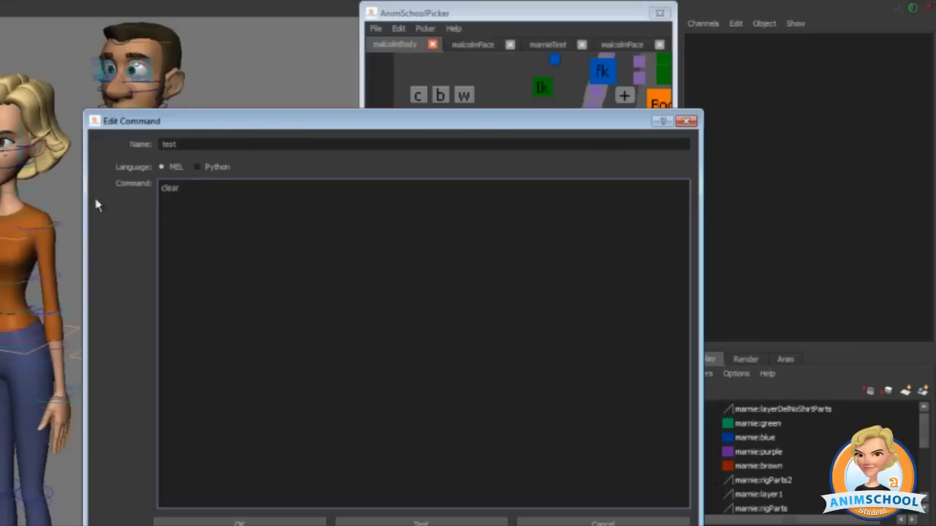
{"action": "key", "text": "ctrl+a"}
{"action": "type", "text": "sele"}
{"action": "left_click", "coordinate": [287, 521]}
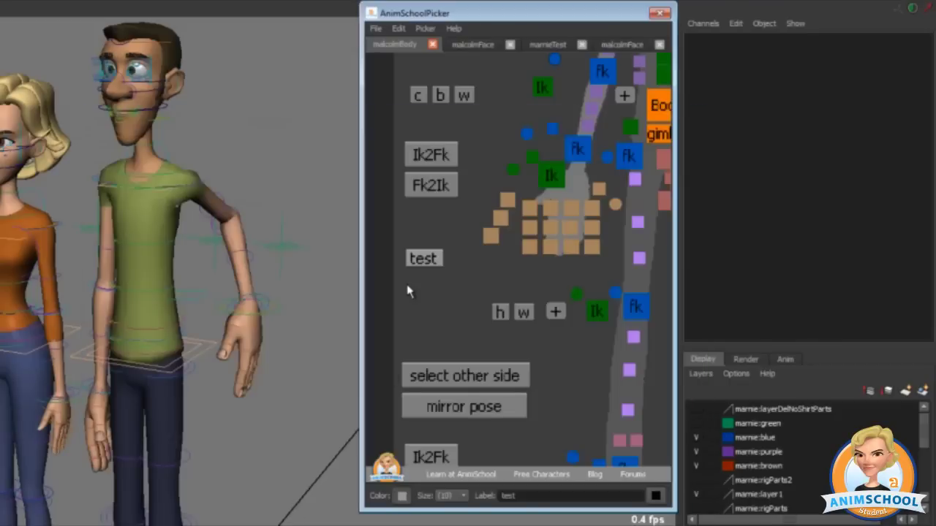
Select the fingertip controls repeatedly and run the test button's command to check its effect on the selection
{"action": "left_click", "coordinate": [491, 234]}
{"action": "left_click", "coordinate": [423, 257]}
{"action": "left_click", "coordinate": [529, 248]}
{"action": "left_click", "coordinate": [442, 301]}
{"action": "left_click", "coordinate": [530, 248]}
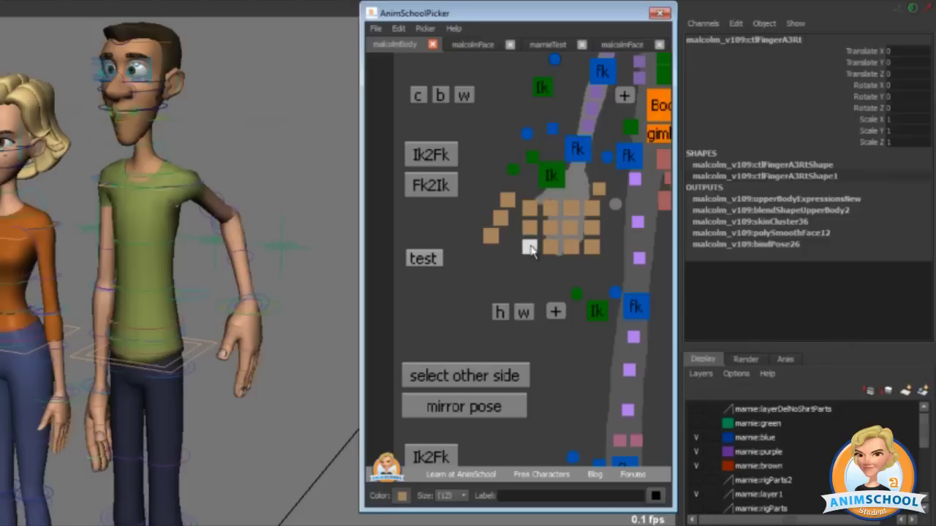
{"action": "left_click", "coordinate": [469, 284]}
{"action": "left_click", "coordinate": [531, 247]}
{"action": "left_click", "coordinate": [473, 278]}
{"action": "left_click", "coordinate": [530, 248]}
{"action": "left_click", "coordinate": [423, 260]}
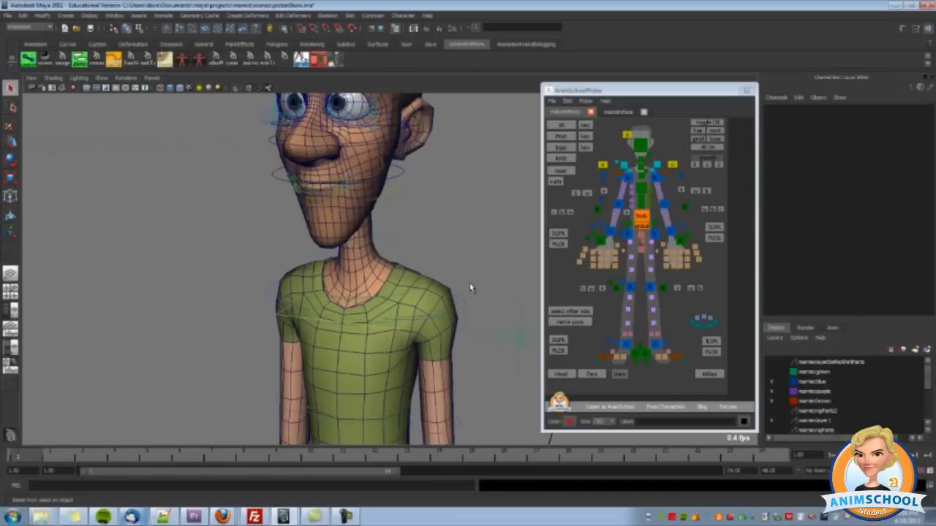
Select a right finger control and then the right lower arm FK control from the body picker
{"action": "scroll", "coordinate": [476, 278], "scroll_direction": "down", "scroll_amount": 2}
{"action": "middle_click_drag", "start_coordinate": [433, 288], "coordinate": [440, 296], "text": "alt"}
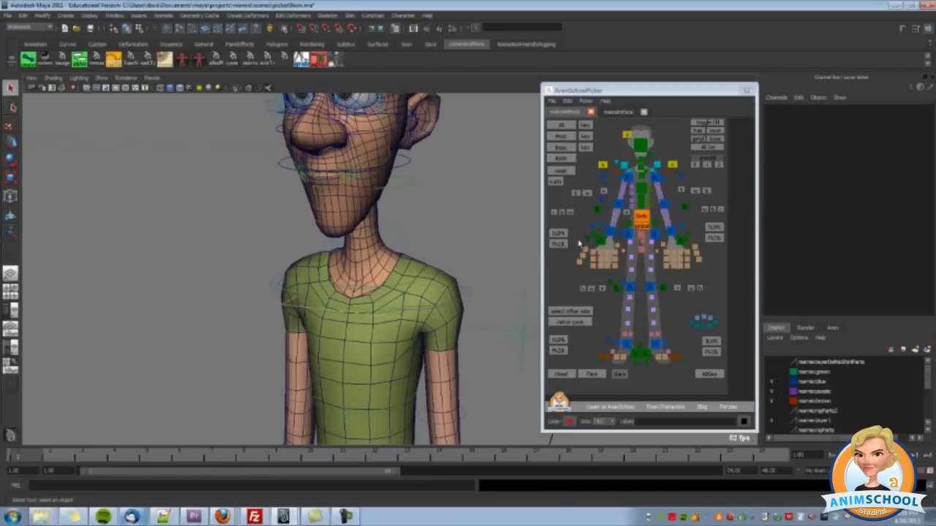
{"action": "left_click", "coordinate": [599, 253]}
{"action": "middle_click_drag", "start_coordinate": [485, 248], "coordinate": [485, 226], "text": "alt"}
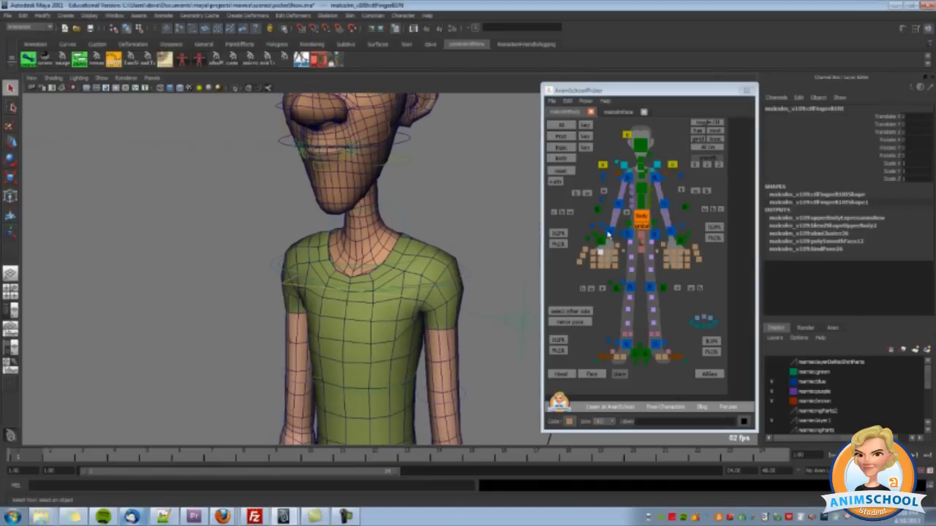
{"action": "left_click", "coordinate": [608, 231]}
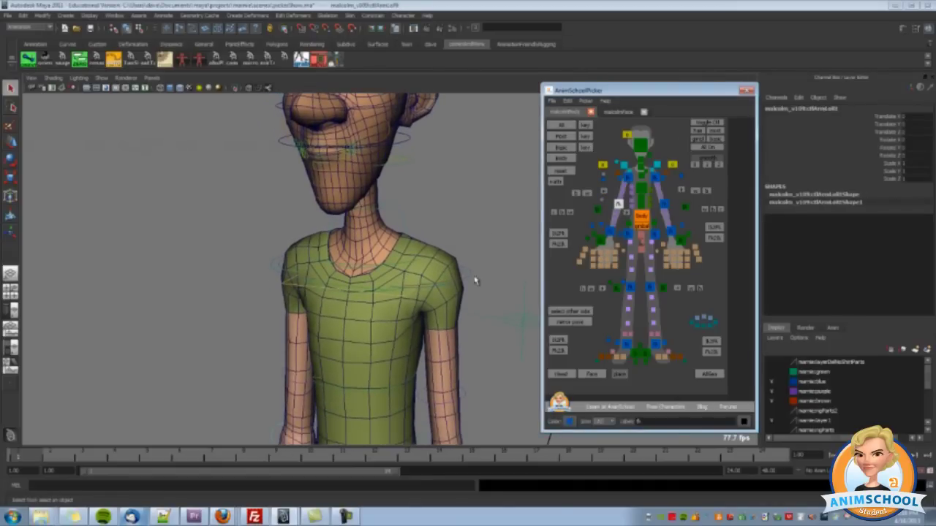
{"action": "scroll", "coordinate": [476, 278], "scroll_direction": "down", "scroll_amount": 2}
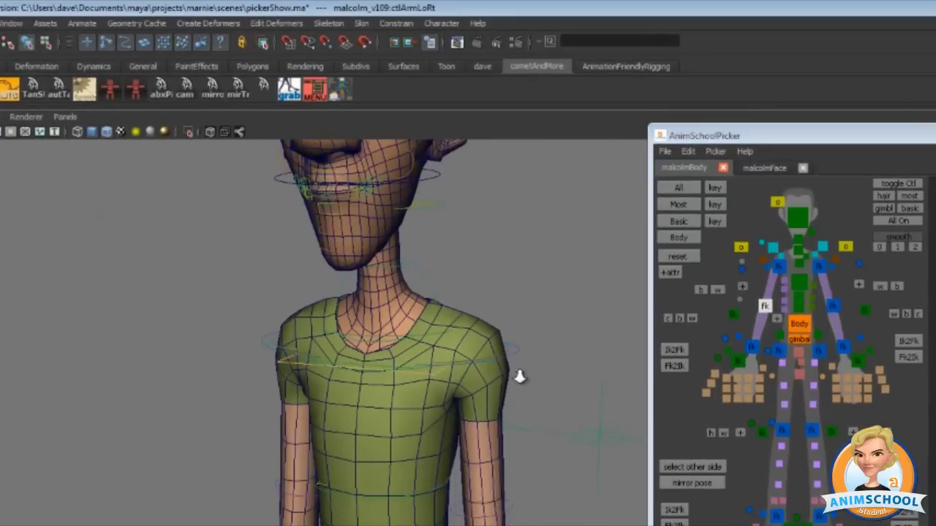
Select the green shirt mesh and switch it to face component selection
{"action": "left_click_drag", "start_coordinate": [520, 377], "coordinate": [582, 391], "text": "alt"}
{"action": "left_click", "coordinate": [503, 396]}
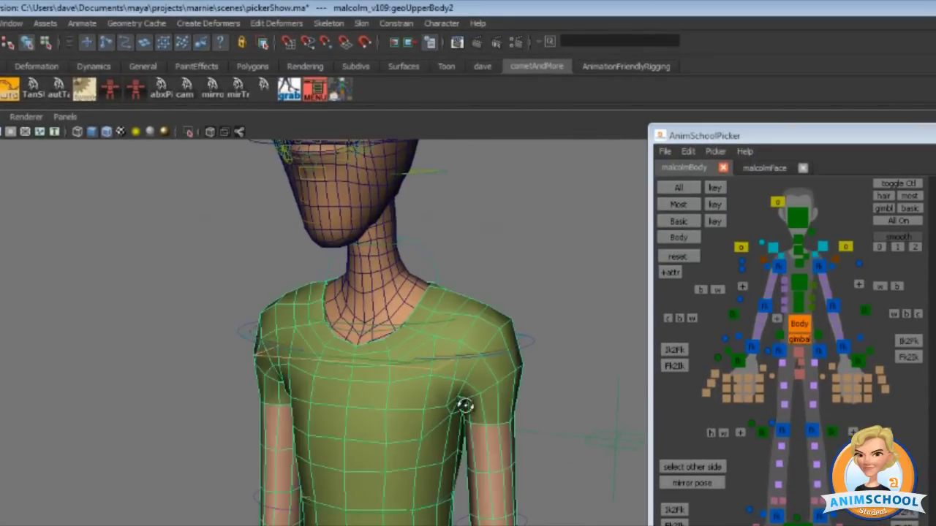
{"action": "left_click_drag", "start_coordinate": [465, 405], "coordinate": [502, 406], "text": "alt"}
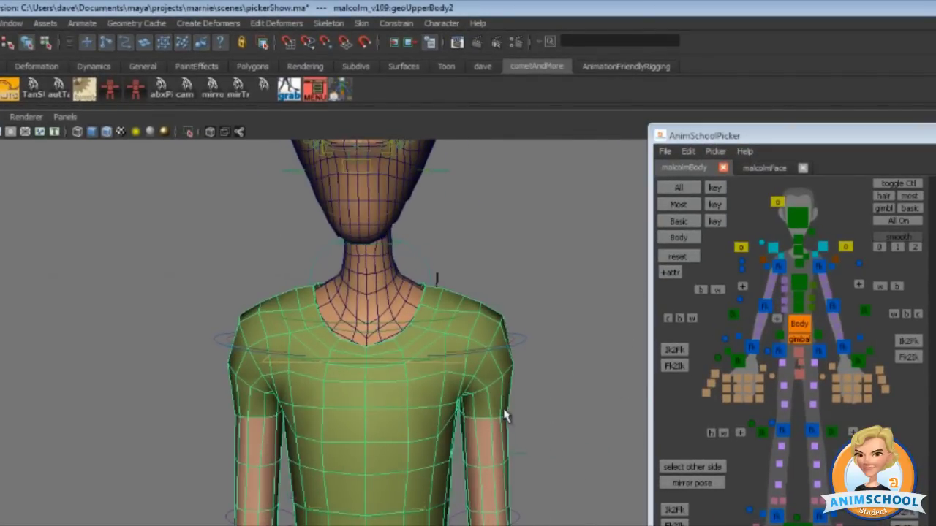
{"action": "scroll", "coordinate": [475, 407], "scroll_direction": "up", "scroll_amount": 2}
{"action": "scroll", "coordinate": [449, 399], "scroll_direction": "up", "scroll_amount": 1}
{"action": "middle_click_drag", "start_coordinate": [449, 399], "coordinate": [423, 444], "text": "alt"}
{"action": "left_click_drag", "start_coordinate": [422, 444], "coordinate": [470, 373], "text": "alt"}
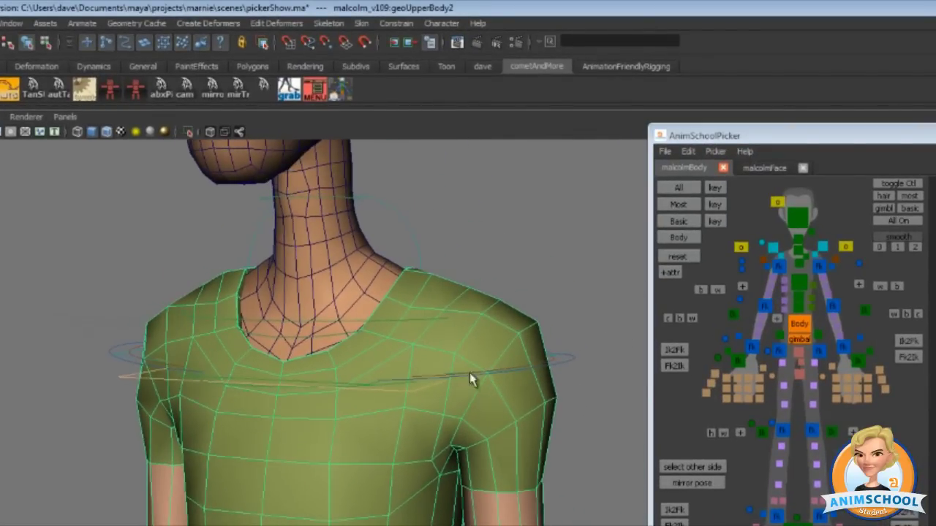
{"action": "left_click", "coordinate": [46, 42]}
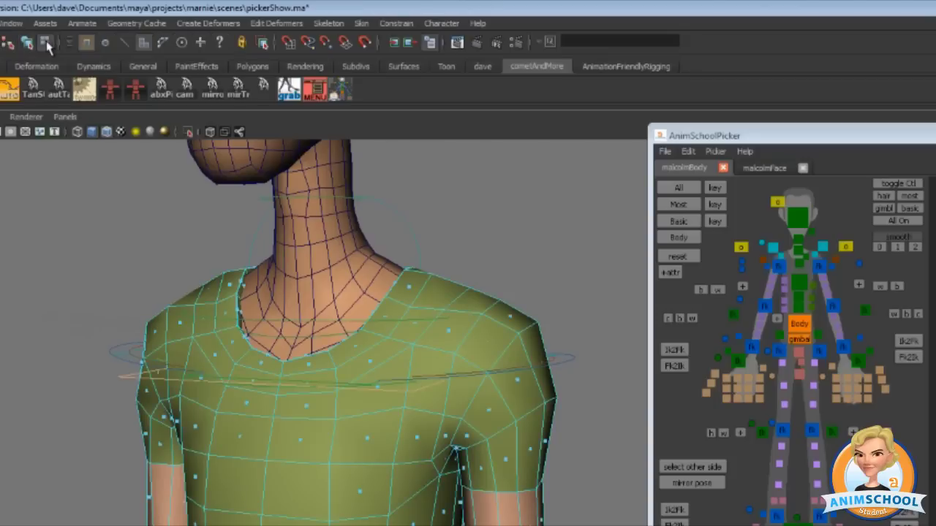
Select the ring of shirt faces around the left shoulder, from the front over the back to the armpit
{"action": "left_click", "coordinate": [508, 319]}
{"action": "key", "text": "alt+x"}
{"action": "left_click_drag", "start_coordinate": [493, 349], "coordinate": [509, 350], "text": "alt"}
{"action": "left_click", "coordinate": [504, 348]}
{"action": "left_click_drag", "start_coordinate": [505, 355], "coordinate": [359, 340], "text": "alt"}
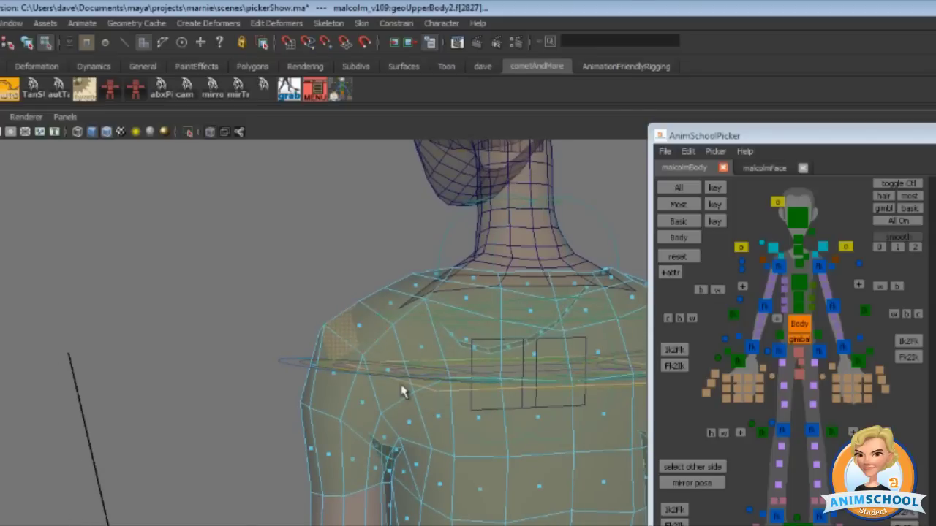
{"action": "key", "text": "alt+x"}
{"action": "left_click_drag", "start_coordinate": [419, 412], "coordinate": [376, 355], "text": "alt"}
{"action": "left_click", "coordinate": [378, 367], "text": "shift"}
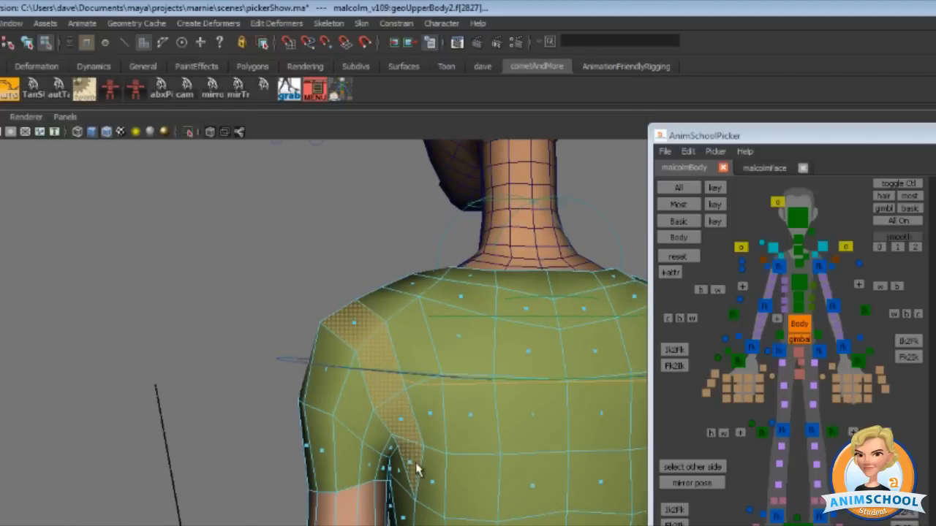
{"action": "left_click_drag", "start_coordinate": [416, 475], "coordinate": [437, 428], "text": "alt"}
{"action": "left_click", "coordinate": [446, 386], "text": "shift"}
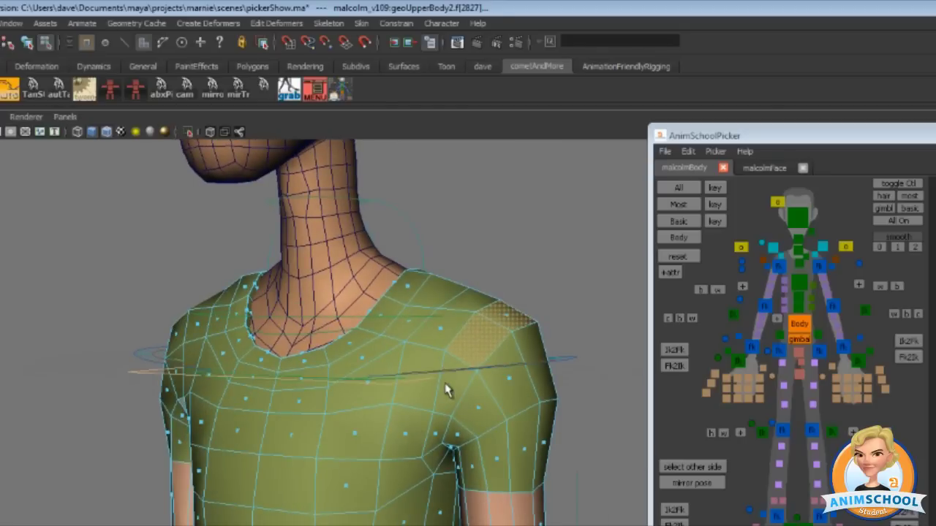
{"action": "left_click", "coordinate": [438, 434], "text": "shift"}
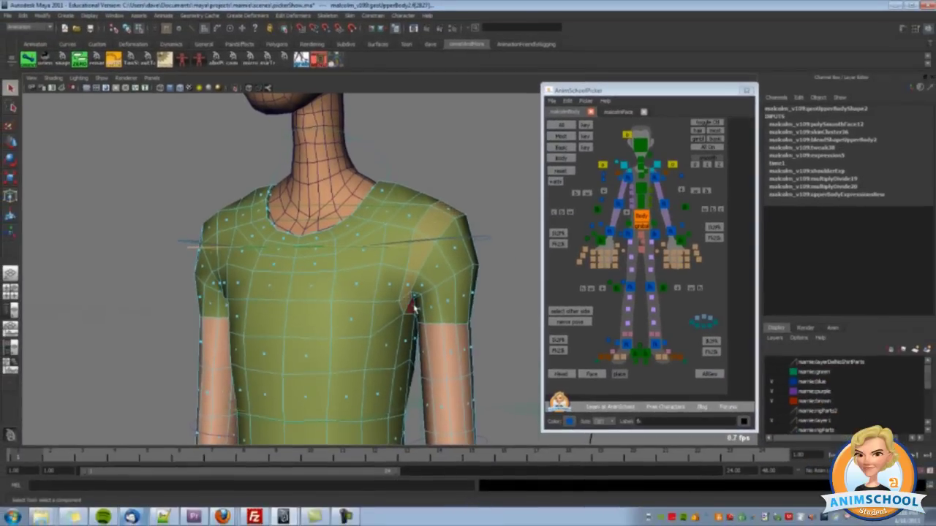
Add one picker button for the selected shoulder faces in the empty area beside the hand
{"action": "left_click_drag", "start_coordinate": [426, 310], "coordinate": [512, 296], "text": "alt"}
{"action": "right_click", "coordinate": [558, 272]}
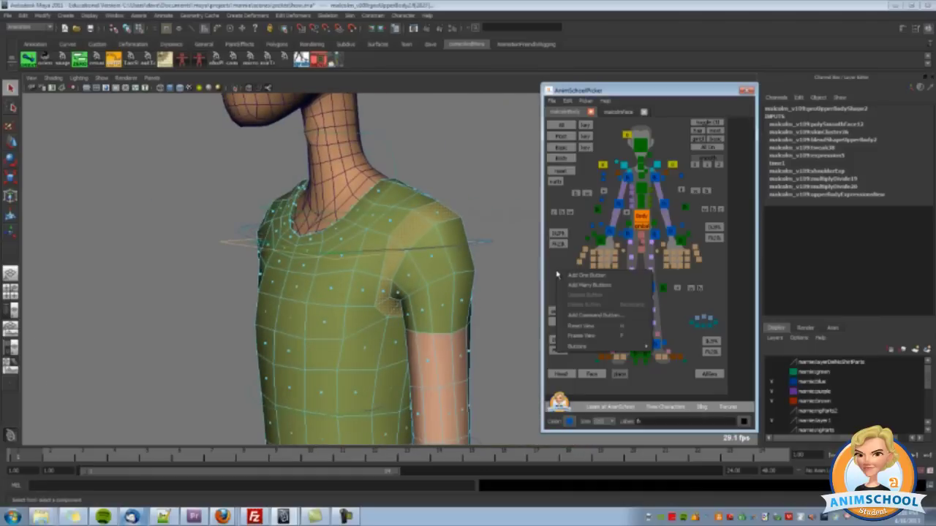
{"action": "left_click", "coordinate": [574, 277]}
{"action": "left_click", "coordinate": [575, 274]}
{"action": "left_click", "coordinate": [556, 271]}
{"action": "left_click", "coordinate": [568, 278]}
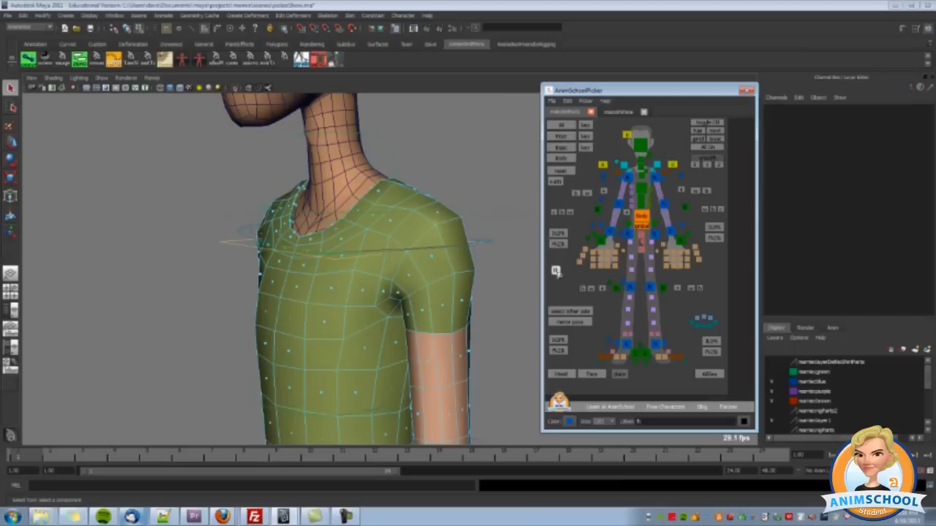
Test the new shoulder-face button by clearing the selection and reselecting the faces, checking the shirt from the front
{"action": "left_click", "coordinate": [645, 421]}
{"action": "left_click", "coordinate": [565, 289]}
{"action": "left_click", "coordinate": [557, 273]}
{"action": "left_click_drag", "start_coordinate": [473, 270], "coordinate": [510, 269], "text": "alt"}
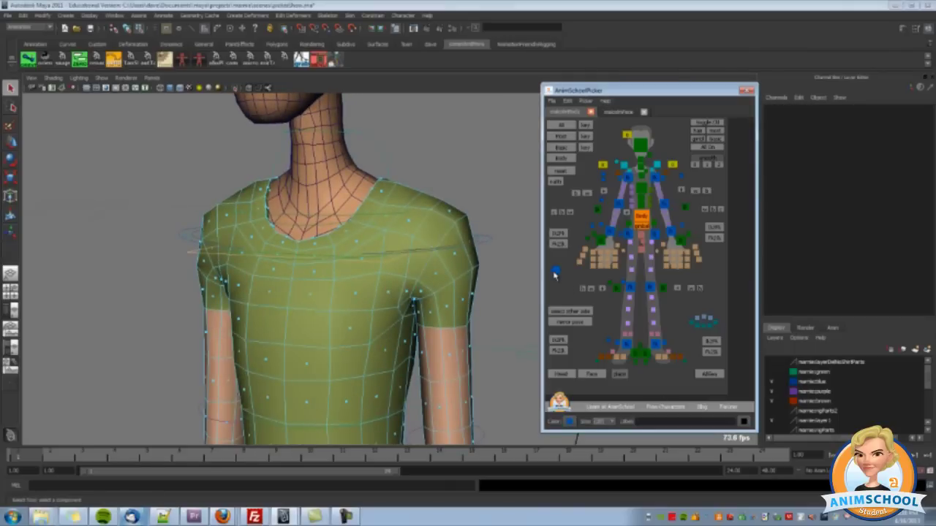
{"action": "mouse_move", "coordinate": [473, 263]}
{"action": "left_mouse_down", "text": "alt"}
{"action": "mouse_move", "coordinate": [475, 202]}
{"action": "mouse_move", "coordinate": [332, 243]}
{"action": "mouse_move", "coordinate": [460, 272]}
{"action": "left_mouse_up", "text": "alt"}
{"action": "left_click", "coordinate": [529, 259]}
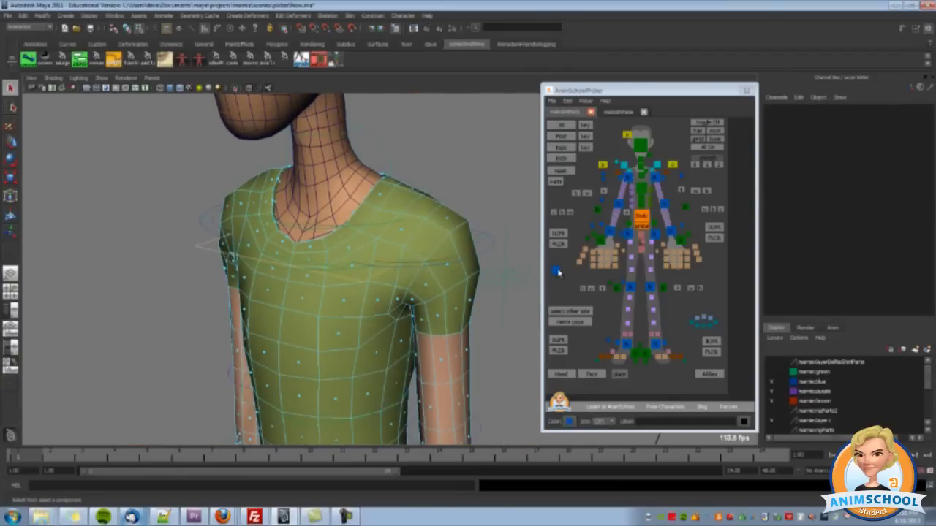
{"action": "left_click", "coordinate": [557, 273]}
Move the shoulder-face button across to the empty area beside the left hand, try it there and clear the selection
{"action": "middle_click_drag", "start_coordinate": [557, 275], "coordinate": [735, 281]}
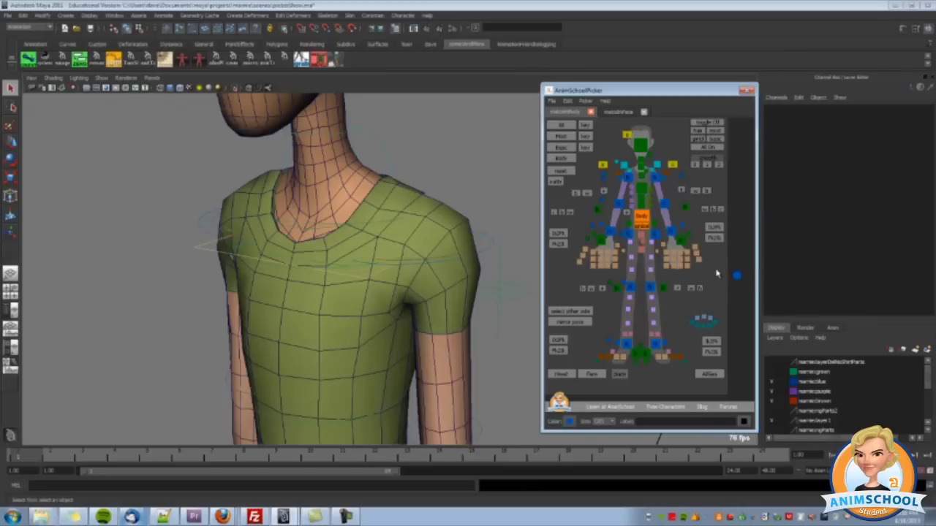
{"action": "left_click", "coordinate": [737, 276]}
{"action": "left_click", "coordinate": [492, 233]}
Select the green shirt mesh and switch its component selection to vertices instead of faces
{"action": "left_click", "coordinate": [446, 223]}
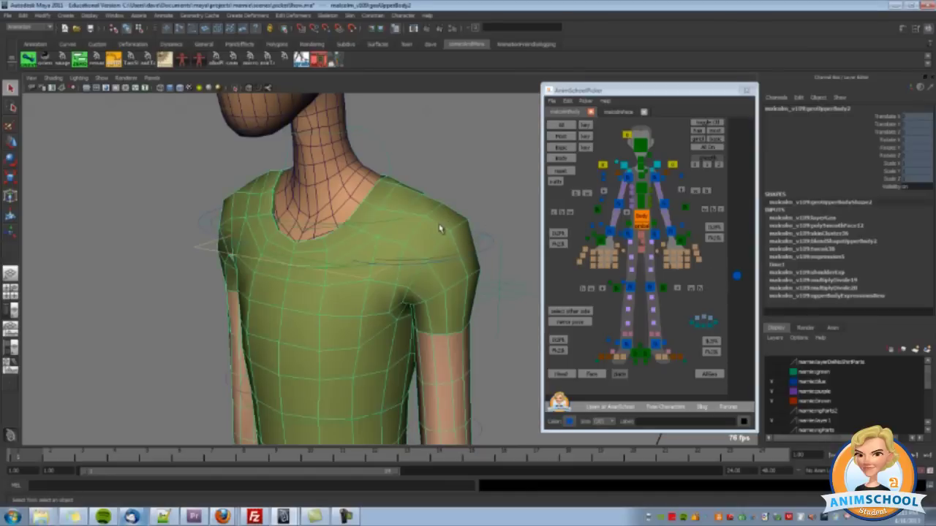
{"action": "key", "text": "F11"}
{"action": "left_click_drag", "start_coordinate": [441, 225], "coordinate": [449, 223], "text": "alt"}
{"action": "left_click", "coordinate": [127, 28]}
{"action": "left_click", "coordinate": [137, 29]}
{"action": "left_click_drag", "start_coordinate": [427, 222], "coordinate": [416, 209], "text": "alt"}
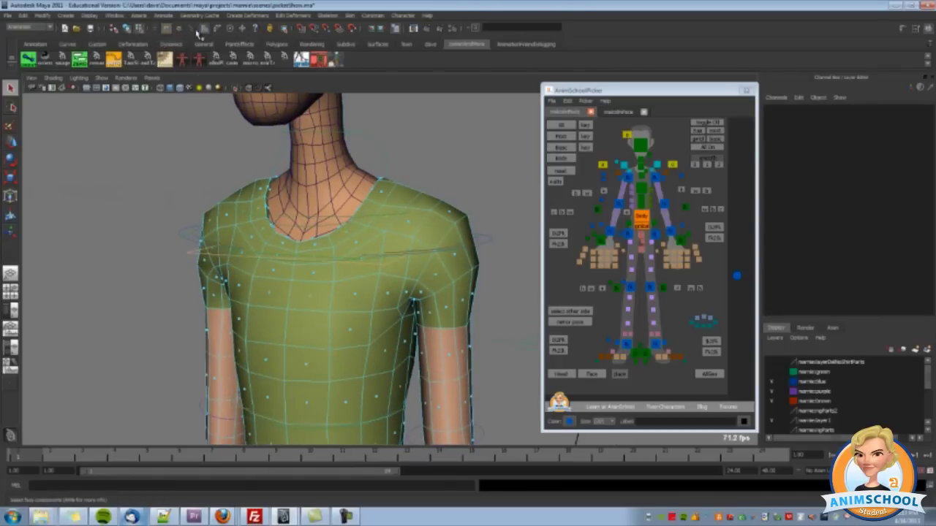
{"action": "left_click", "coordinate": [205, 30]}
{"action": "left_click", "coordinate": [168, 30]}
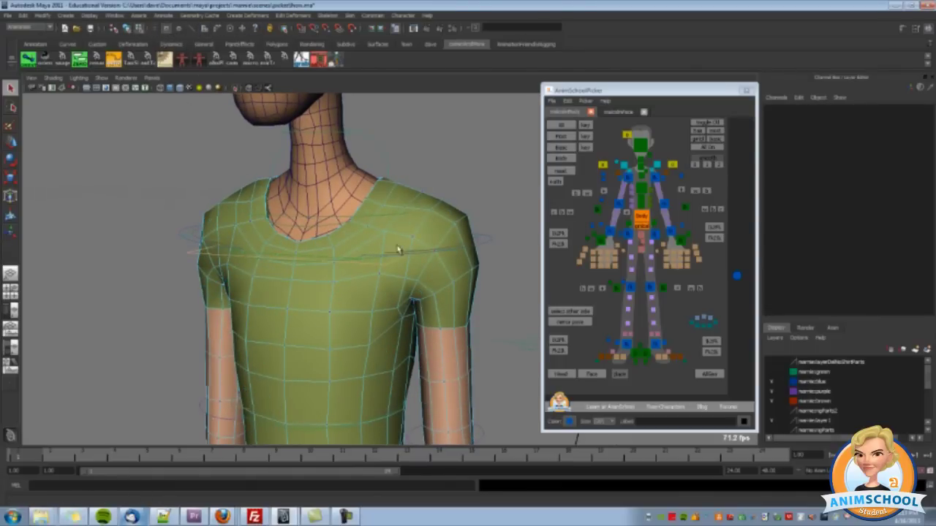
Select the shirt vertices around the left shoulder and sleeve
{"action": "left_click_drag", "start_coordinate": [386, 244], "coordinate": [417, 241], "text": "alt"}
{"action": "left_click_drag", "start_coordinate": [409, 174], "coordinate": [464, 326]}
{"action": "right_click_drag", "start_coordinate": [464, 326], "coordinate": [512, 314], "text": "alt"}
Add one picker button for the selected shoulder vertices and move it to the empty area beside the left hand
{"action": "right_click", "coordinate": [561, 274]}
{"action": "left_click", "coordinate": [565, 275]}
{"action": "left_click", "coordinate": [566, 277]}
{"action": "middle_click_drag", "start_coordinate": [562, 272], "coordinate": [757, 304]}
{"action": "left_click", "coordinate": [736, 286]}
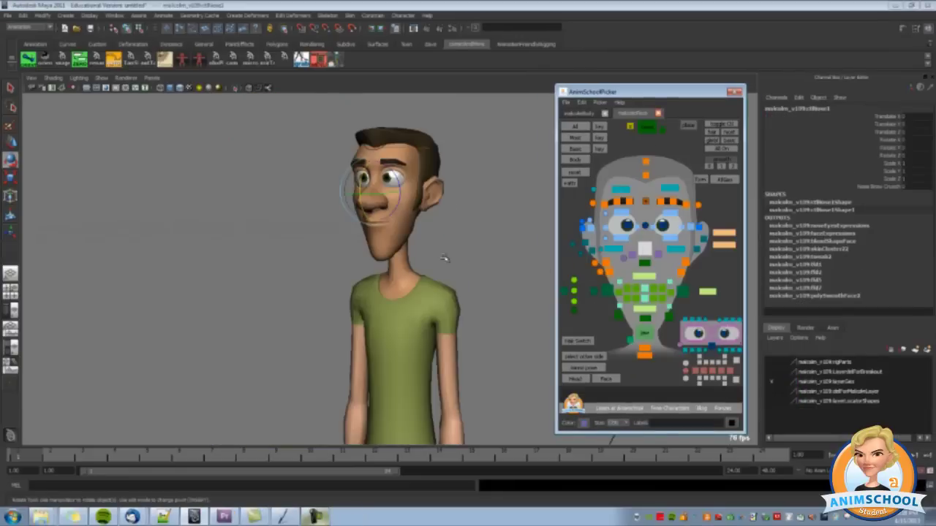
{"action": "right_click_drag", "start_coordinate": [444, 257], "coordinate": [434, 291], "text": "alt"}
{"action": "mouse_move", "coordinate": [667, 250]}
{"action": "left_mouse_down"}
{"action": "mouse_move", "coordinate": [627, 250]}
{"action": "mouse_move", "coordinate": [642, 258]}
{"action": "mouse_move", "coordinate": [656, 243]}
{"action": "mouse_move", "coordinate": [633, 212]}
{"action": "mouse_move", "coordinate": [606, 237]}
{"action": "mouse_move", "coordinate": [690, 249]}
{"action": "mouse_move", "coordinate": [637, 216]}
{"action": "left_mouse_up"}
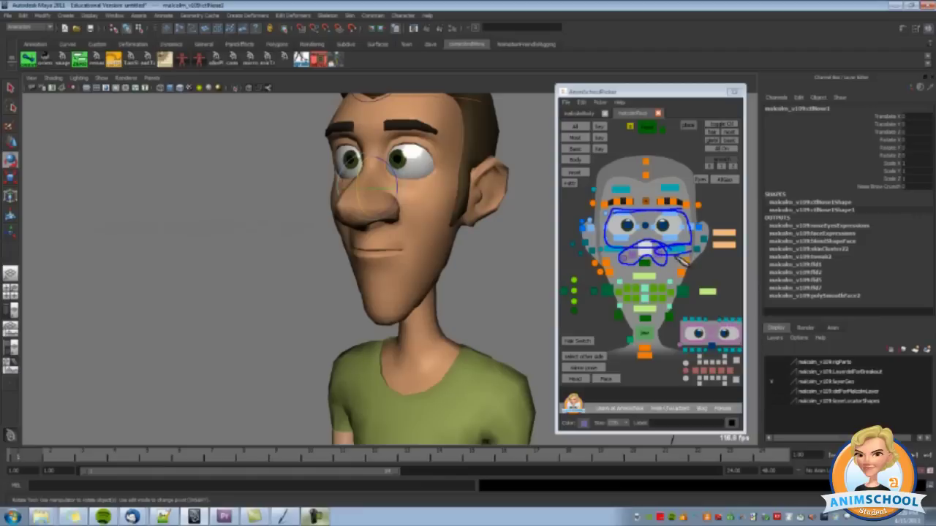
{"action": "key", "text": "Escape"}
{"action": "mouse_move", "coordinate": [670, 274]}
{"action": "left_mouse_down"}
{"action": "mouse_move", "coordinate": [664, 313]}
{"action": "mouse_move", "coordinate": [643, 284]}
{"action": "left_mouse_up"}
{"action": "key", "text": "Escape"}
{"action": "scroll", "coordinate": [462, 256], "scroll_direction": "down", "scroll_amount": 5}
{"action": "middle_click_drag", "start_coordinate": [461, 253], "coordinate": [458, 233], "text": "alt"}
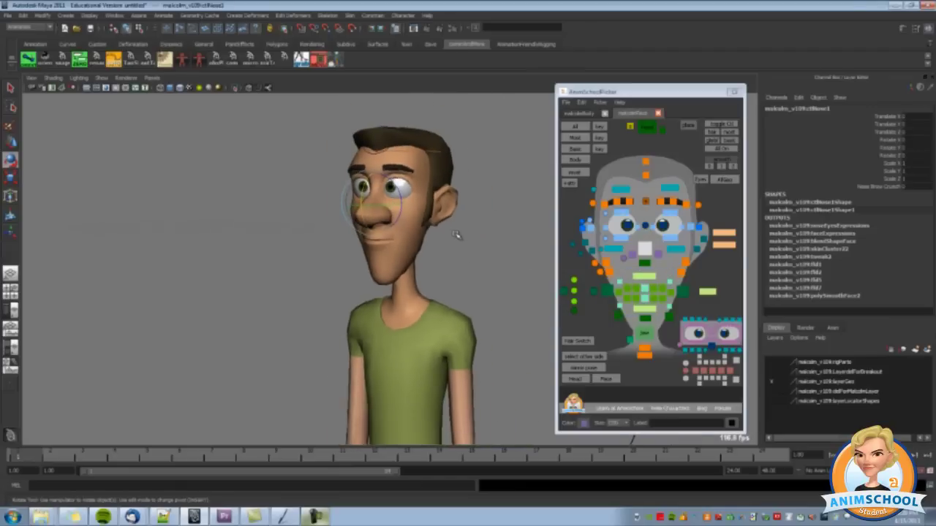
{"action": "scroll", "coordinate": [457, 233], "scroll_direction": "up", "scroll_amount": 2}
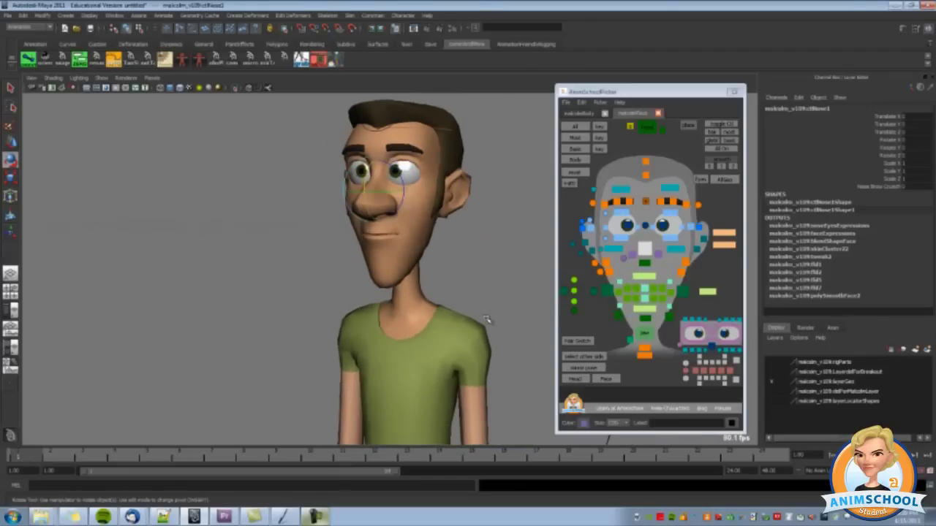
{"action": "right_click_drag", "start_coordinate": [402, 344], "coordinate": [428, 329], "text": "alt"}
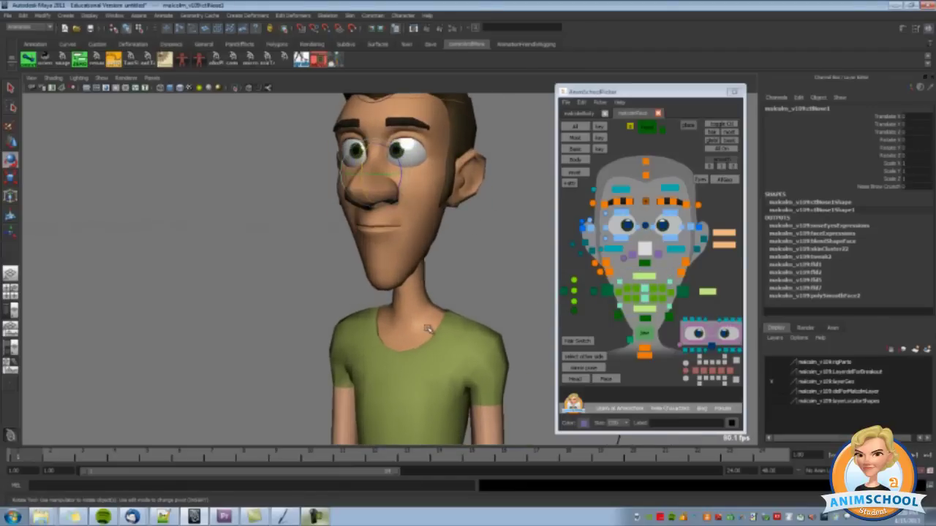
Select the center lower lip control from the face picker, clear the selection and switch back to the body picker
{"action": "left_click", "coordinate": [644, 300]}
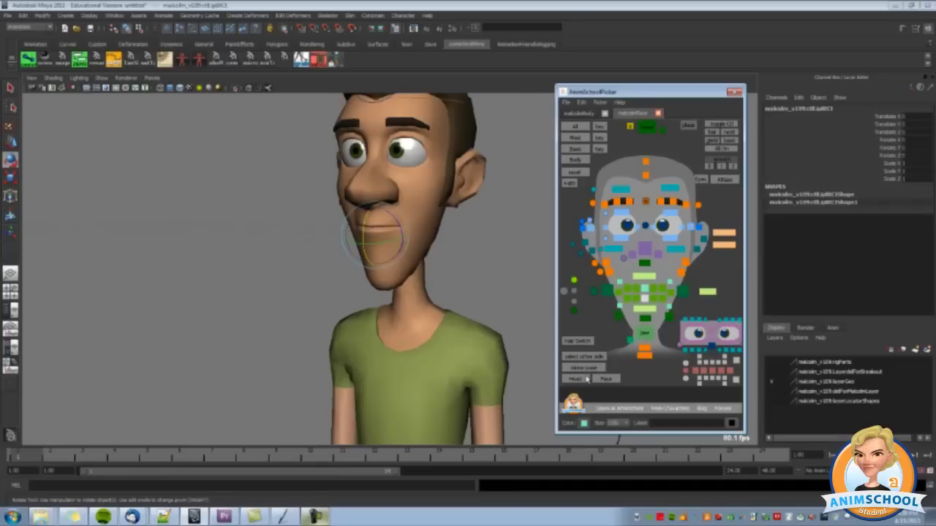
{"action": "left_click", "coordinate": [667, 344]}
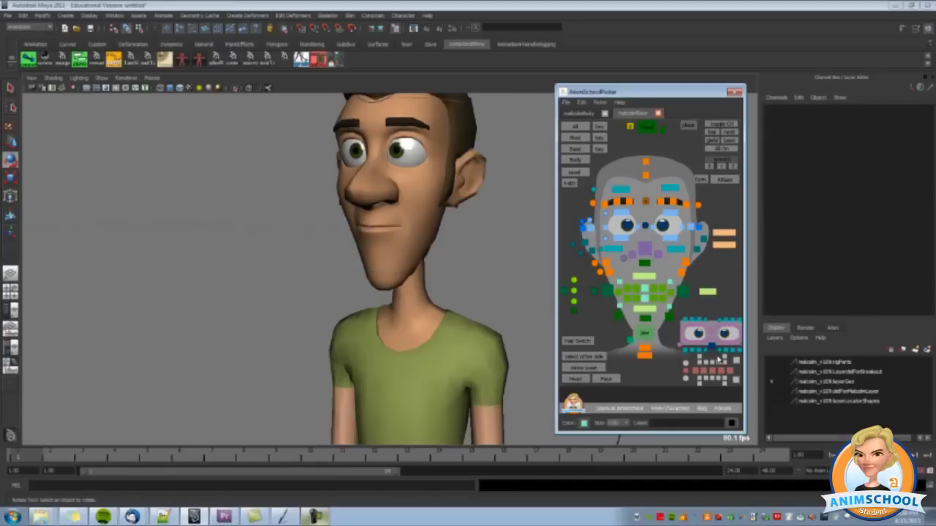
{"action": "left_click", "coordinate": [581, 113]}
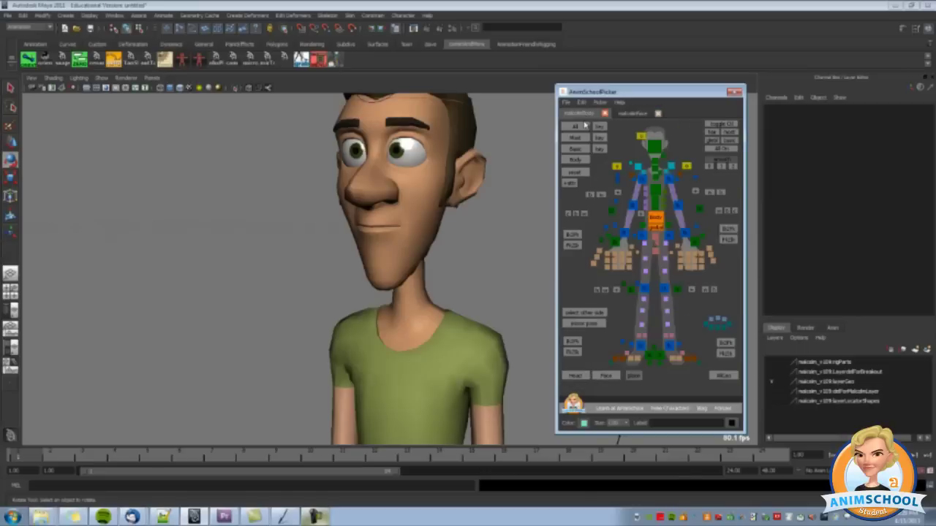
{"action": "left_click", "coordinate": [627, 115]}
{"action": "left_click", "coordinate": [581, 115]}
Select the left hand FK control from the body picker and check it on the character
{"action": "left_click_drag", "start_coordinate": [624, 261], "coordinate": [660, 277]}
{"action": "scroll", "coordinate": [482, 341], "scroll_direction": "down", "scroll_amount": 4}
{"action": "middle_click_drag", "start_coordinate": [482, 341], "coordinate": [485, 313], "text": "alt"}
{"action": "left_click", "coordinate": [624, 233]}
{"action": "right_click_drag", "start_coordinate": [516, 290], "coordinate": [494, 214], "text": "alt"}
{"action": "left_click", "coordinate": [685, 234]}
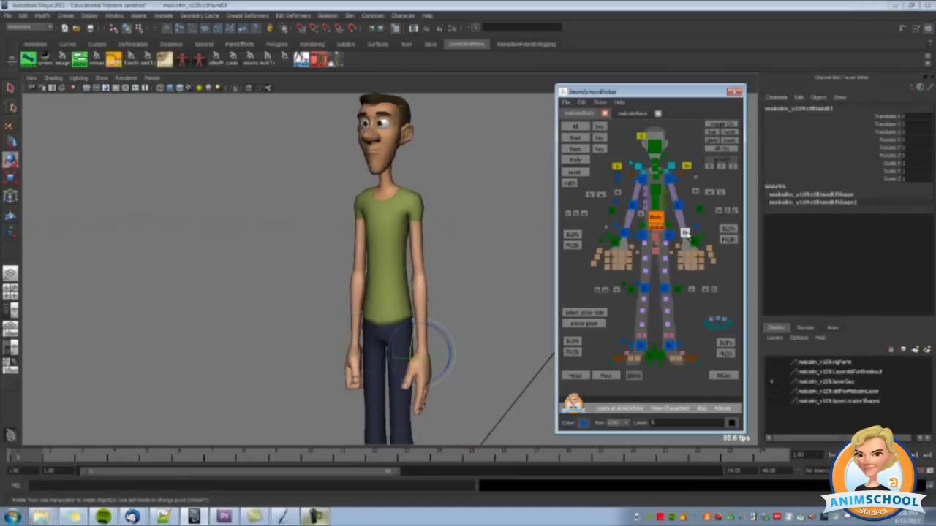
{"action": "scroll", "coordinate": [476, 348], "scroll_direction": "up", "scroll_amount": 3}
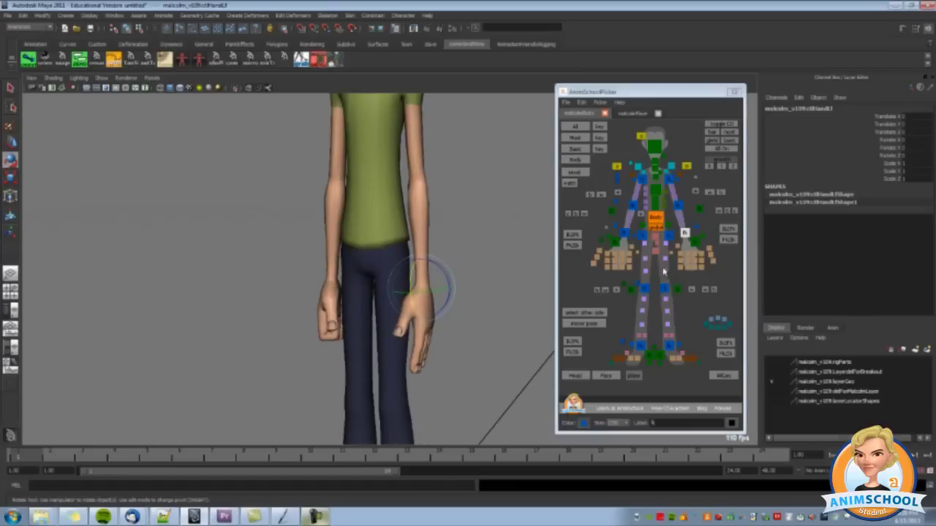
Select the left arm IK control from the body picker and set its Ik attribute to 1
{"action": "left_click", "coordinate": [696, 243]}
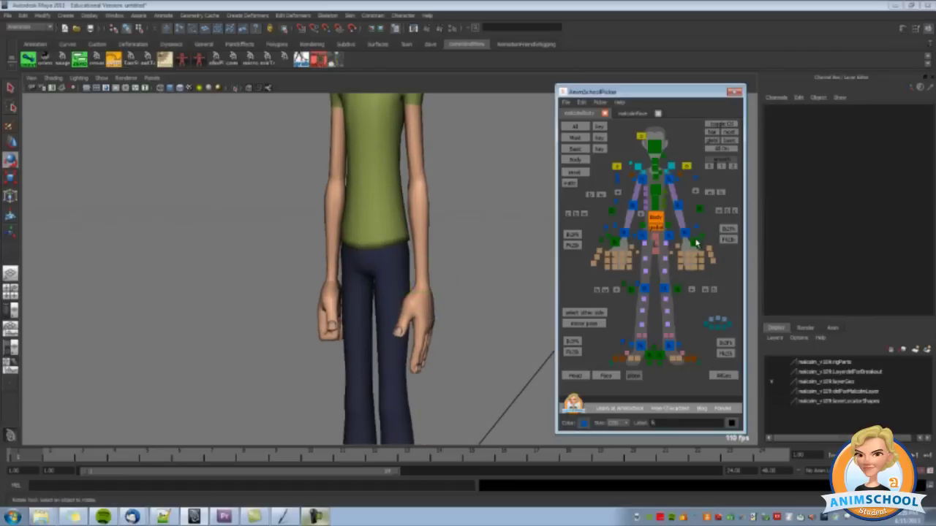
{"action": "left_click", "coordinate": [696, 244]}
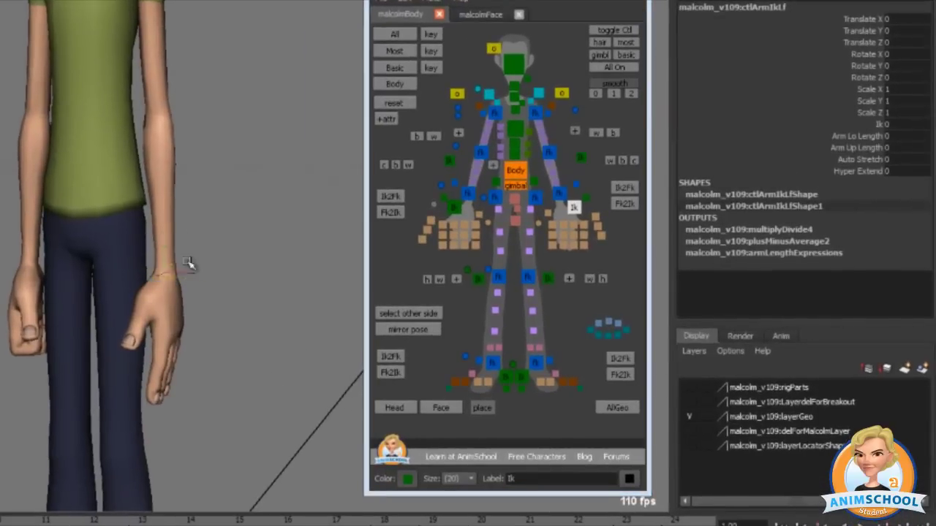
{"action": "left_click", "coordinate": [845, 126]}
{"action": "middle_click_drag", "start_coordinate": [173, 166], "coordinate": [326, 214]}
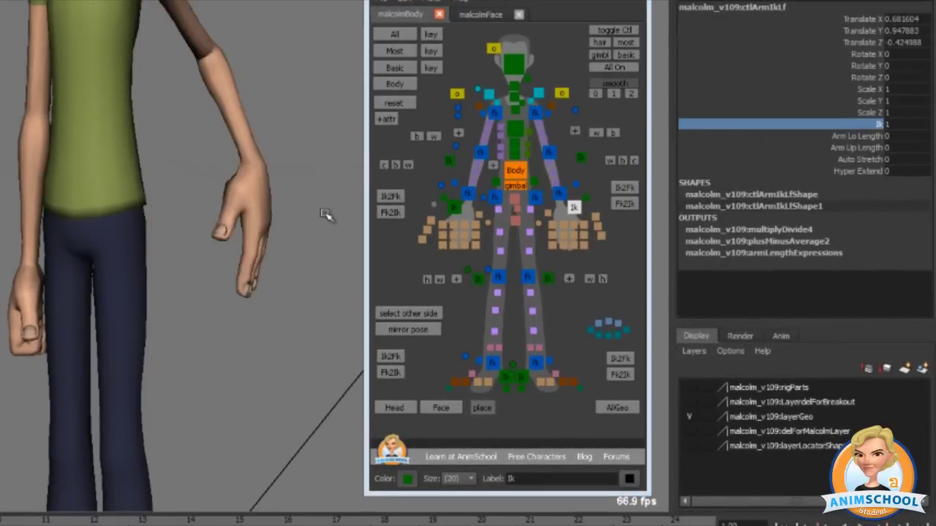
Move the left arm IK control up and away from the body and activate the Rotate tool on it
{"action": "middle_click_drag", "start_coordinate": [267, 218], "coordinate": [218, 302], "text": "alt"}
{"action": "key", "text": "w"}
{"action": "left_click_drag", "start_coordinate": [204, 250], "coordinate": [237, 206]}
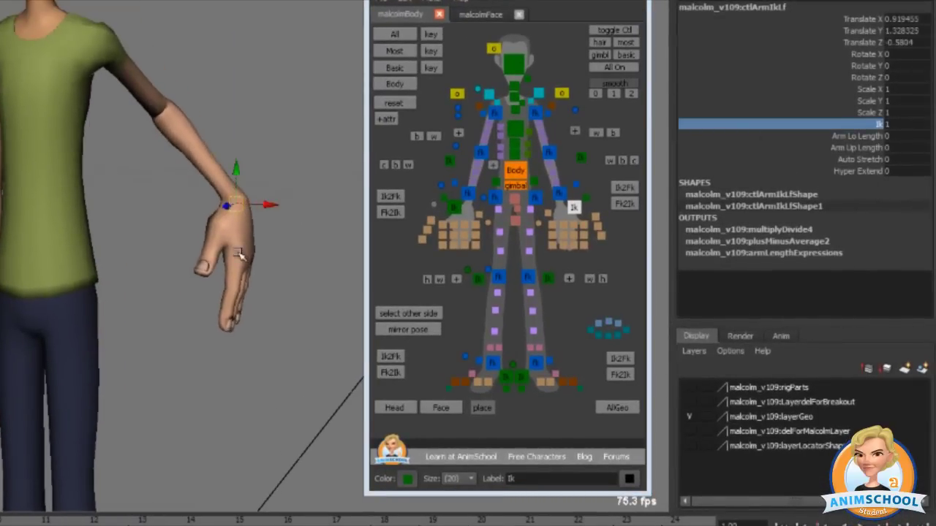
{"action": "middle_click_drag", "start_coordinate": [240, 215], "coordinate": [191, 229]}
{"action": "left_click", "coordinate": [574, 208]}
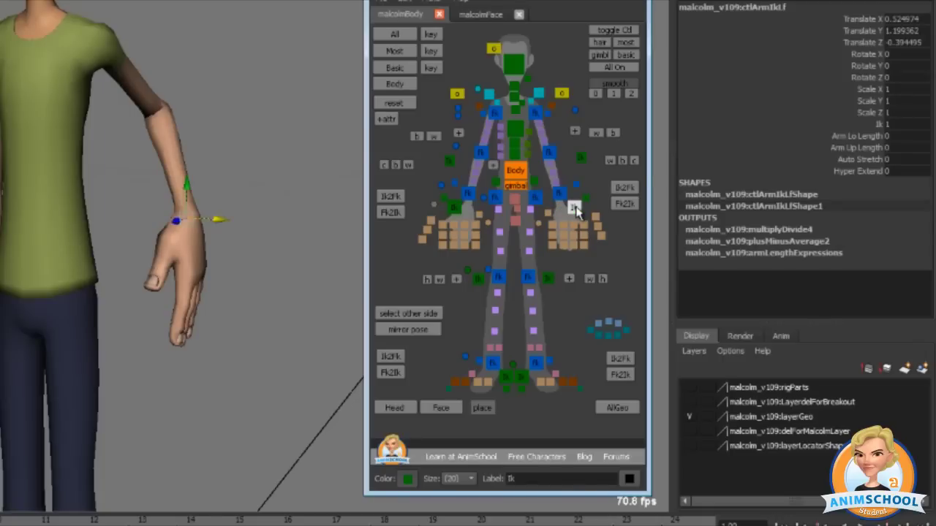
{"action": "key", "text": "e"}
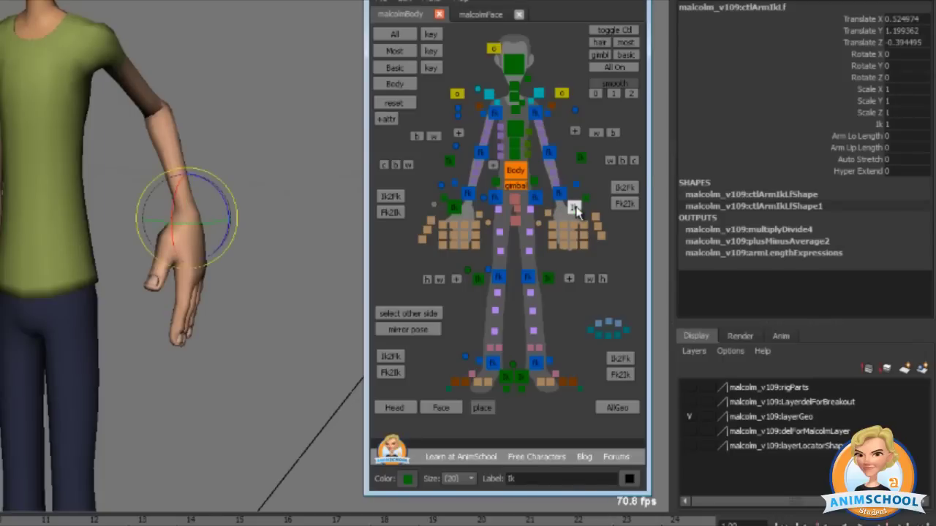
{"action": "mouse_move", "coordinate": [607, 211]}
{"action": "left_mouse_down"}
{"action": "mouse_move", "coordinate": [476, 229]}
{"action": "mouse_move", "coordinate": [568, 205]}
{"action": "left_mouse_up"}
{"action": "mouse_move", "coordinate": [235, 178]}
{"action": "left_mouse_down"}
{"action": "mouse_move", "coordinate": [134, 255]}
{"action": "mouse_move", "coordinate": [156, 171]}
{"action": "mouse_move", "coordinate": [189, 271]}
{"action": "left_mouse_up"}
{"action": "key", "text": "Escape"}
{"action": "middle_click_drag", "start_coordinate": [129, 103], "coordinate": [136, 196], "text": "alt"}
{"action": "middle_click_drag", "start_coordinate": [231, 83], "coordinate": [205, 189], "text": "alt"}
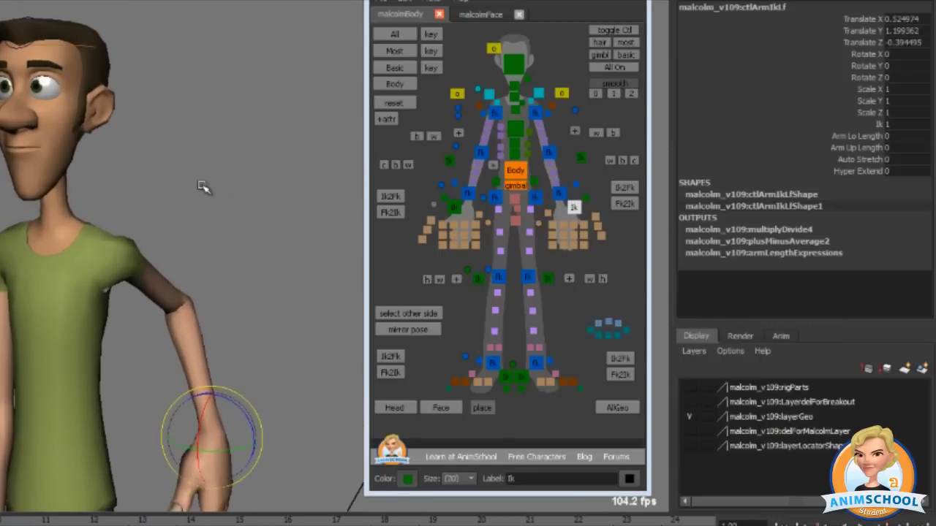
{"action": "scroll", "coordinate": [204, 188], "scroll_direction": "down", "scroll_amount": 3}
{"action": "mouse_move", "coordinate": [578, 79]}
{"action": "left_mouse_down"}
{"action": "mouse_move", "coordinate": [482, 73]}
{"action": "mouse_move", "coordinate": [420, 333]}
{"action": "mouse_move", "coordinate": [599, 69]}
{"action": "mouse_move", "coordinate": [453, 209]}
{"action": "mouse_move", "coordinate": [592, 380]}
{"action": "mouse_move", "coordinate": [543, 49]}
{"action": "left_mouse_up"}
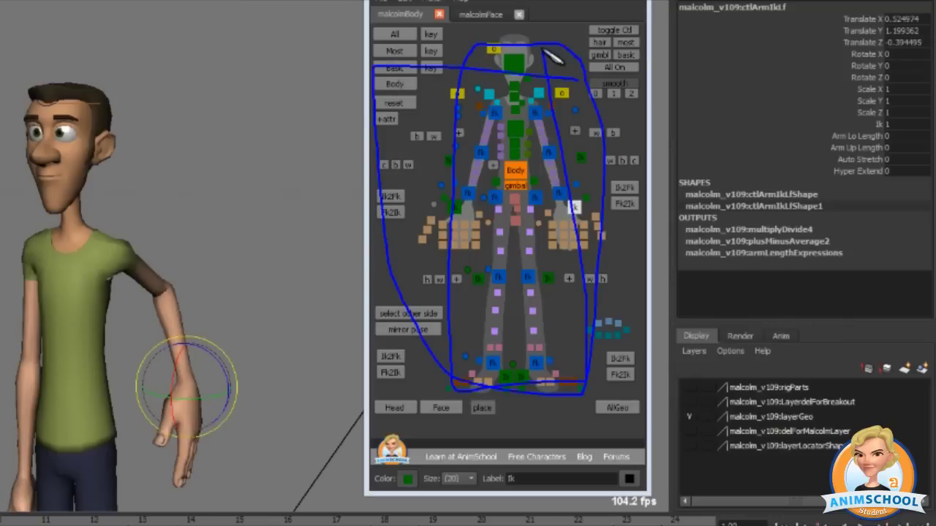
Select the direct control at the top of the right upper arm from the body picker and clear the selection
{"action": "left_click", "coordinate": [488, 126]}
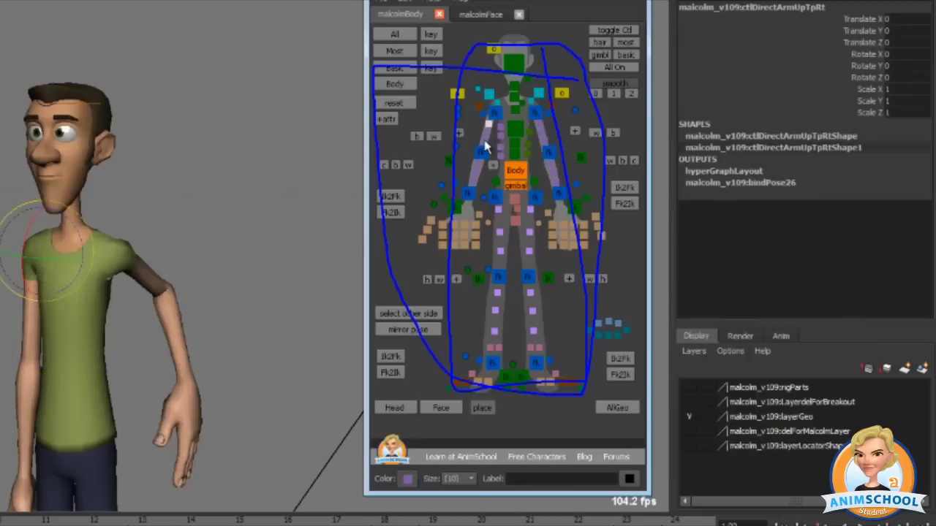
{"action": "left_click", "coordinate": [532, 129]}
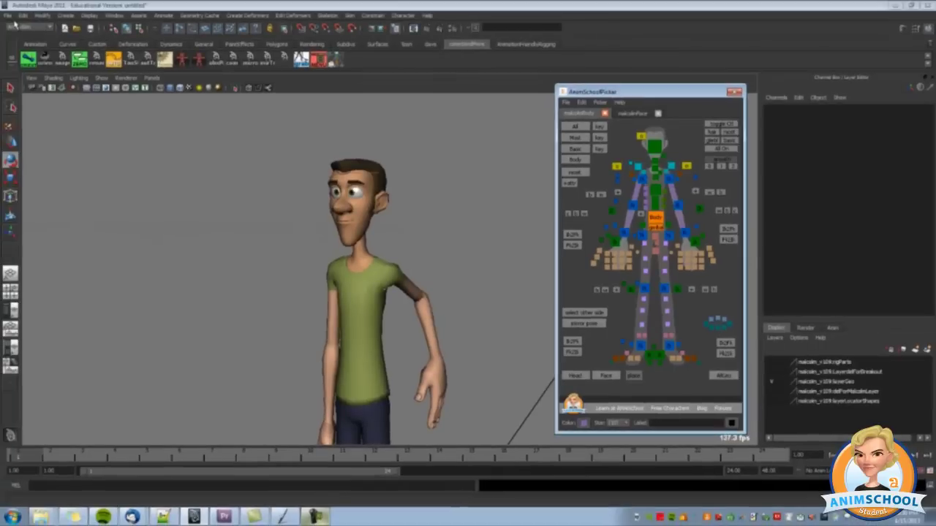
Bring the Marnie rig into the scene beside Malcolm, deselect it and frame both characters' upper bodies
{"action": "left_click", "coordinate": [8, 14]}
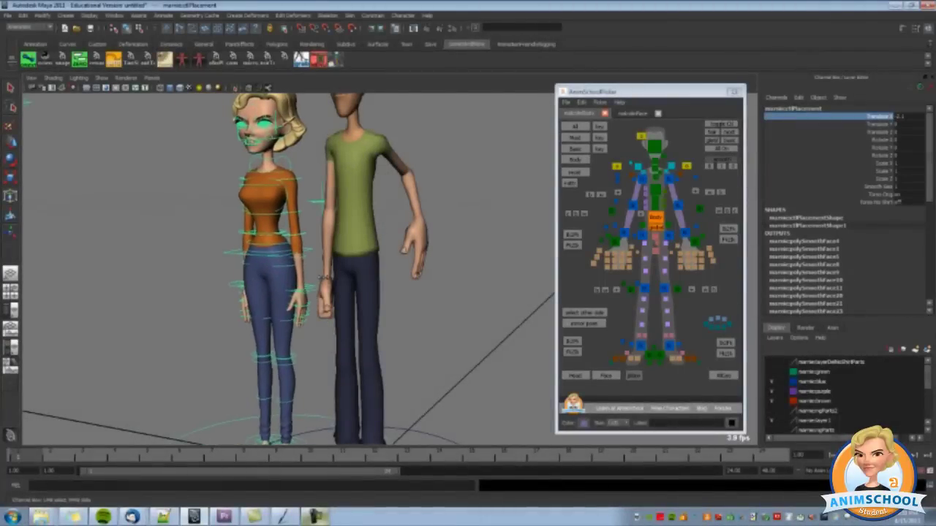
{"action": "left_click_drag", "start_coordinate": [219, 245], "coordinate": [207, 263], "text": "alt"}
{"action": "left_click", "coordinate": [207, 264]}
{"action": "right_click_drag", "start_coordinate": [207, 263], "coordinate": [292, 252], "text": "alt"}
{"action": "middle_click_drag", "start_coordinate": [293, 252], "coordinate": [326, 266], "text": "alt"}
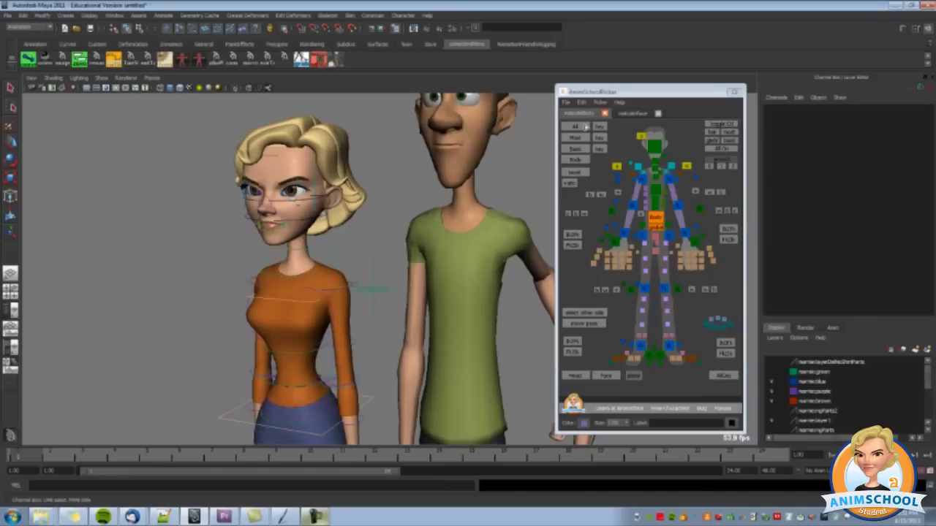
Open the picker files malcolmBody_v109.pkr and malcolmFace_v109.pkr together from the AnimSchoolPicker folder
{"action": "left_click", "coordinate": [564, 103]}
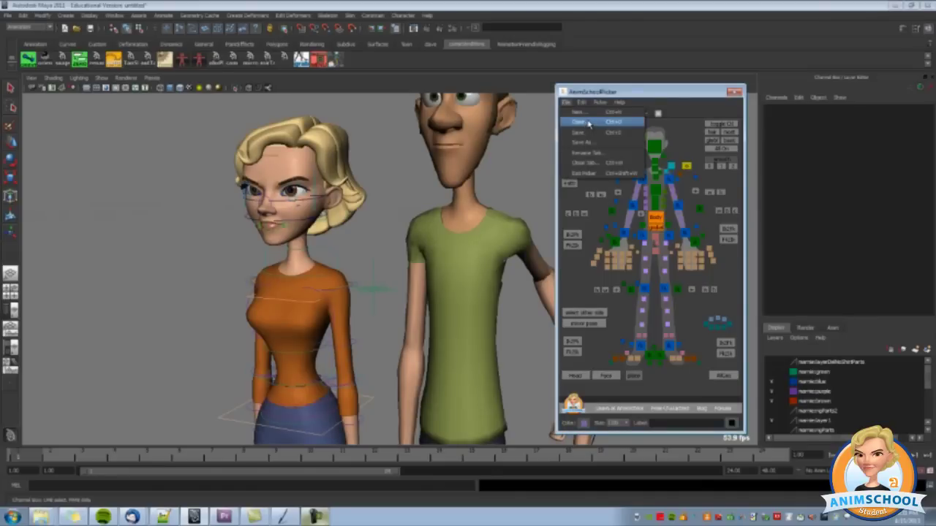
{"action": "left_click", "coordinate": [588, 123]}
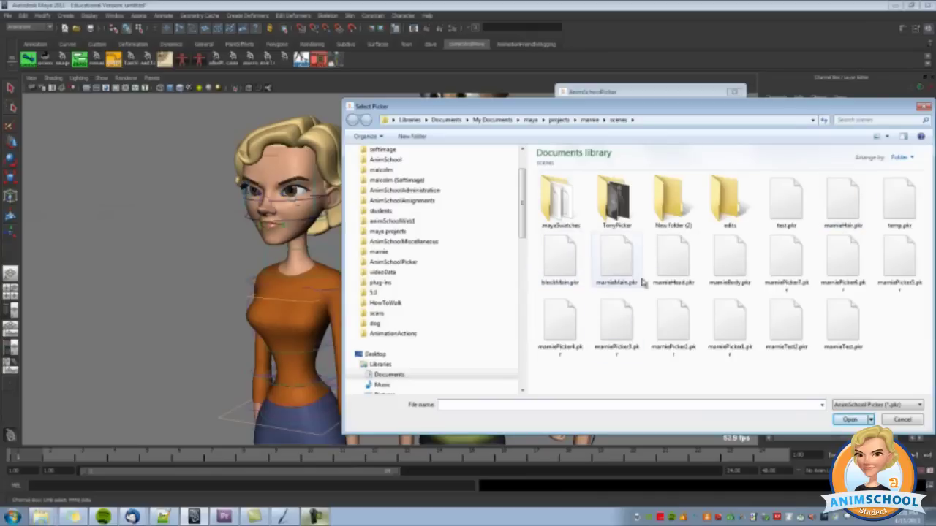
{"action": "left_click", "coordinate": [395, 262]}
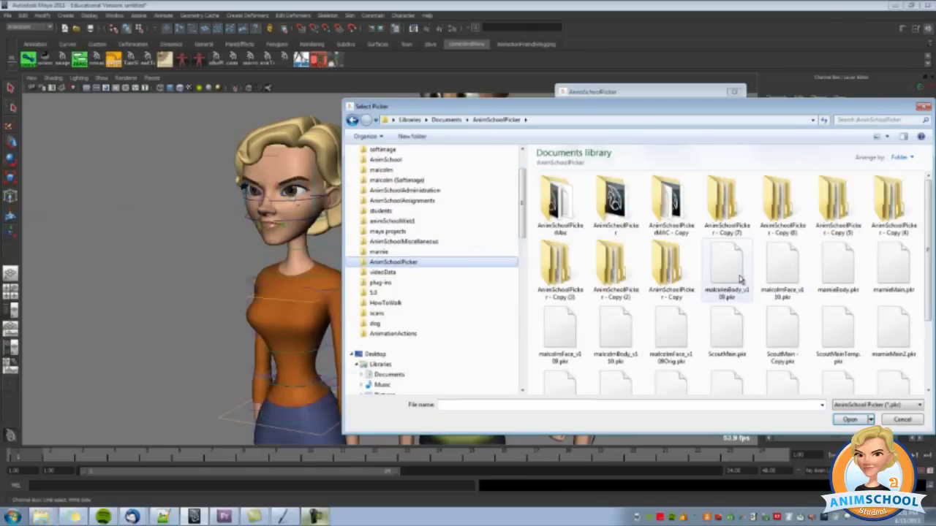
{"action": "left_click", "coordinate": [731, 272]}
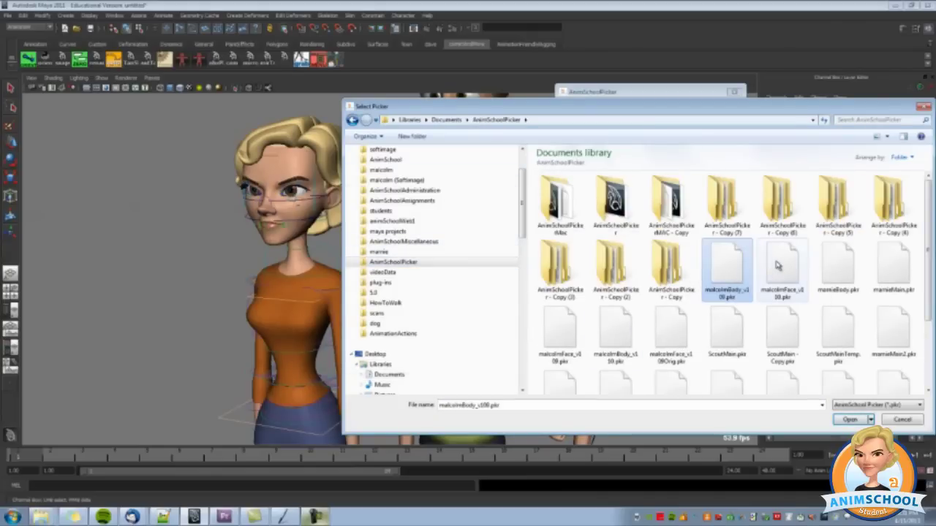
{"action": "left_click", "coordinate": [563, 333], "text": "ctrl"}
{"action": "left_click", "coordinate": [850, 419]}
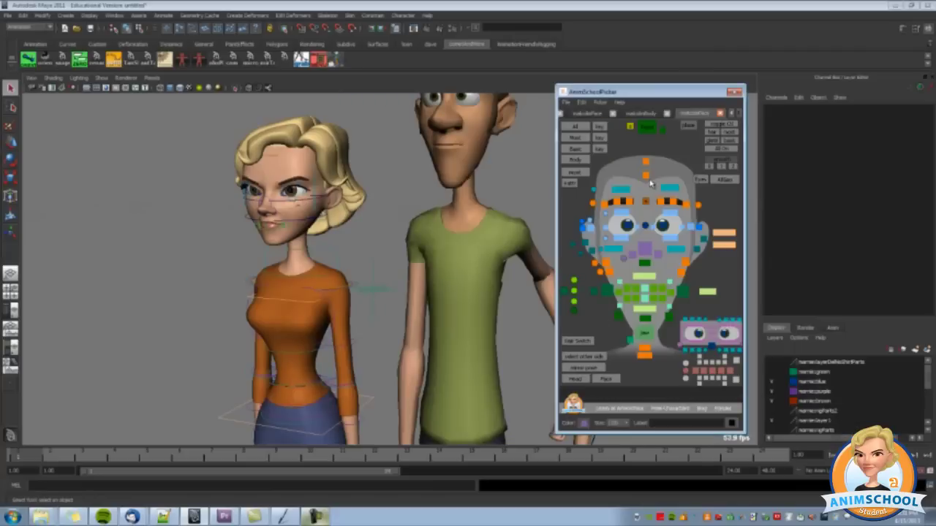
Switch to the newly opened body picker and select Malcolm's head control from it
{"action": "left_click", "coordinate": [642, 114]}
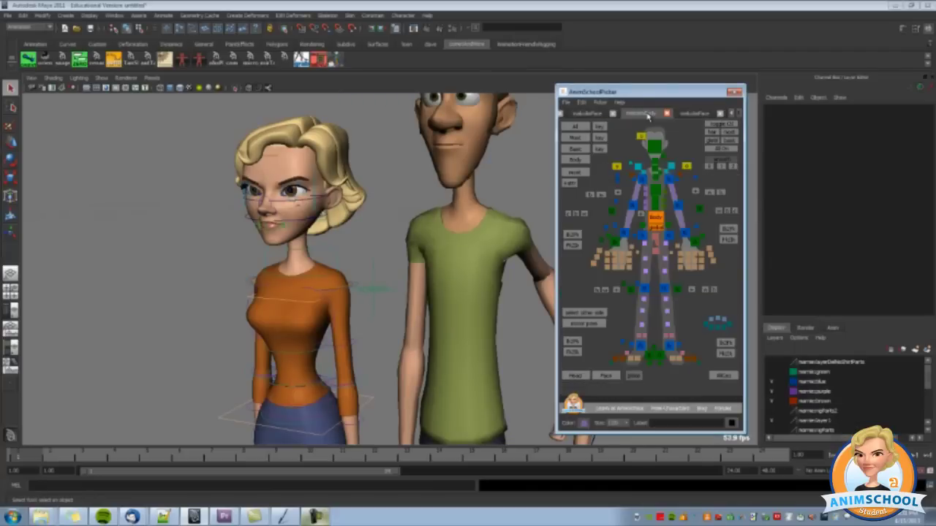
{"action": "left_click", "coordinate": [657, 143]}
{"action": "middle_click_drag", "start_coordinate": [441, 160], "coordinate": [437, 212], "text": "alt"}
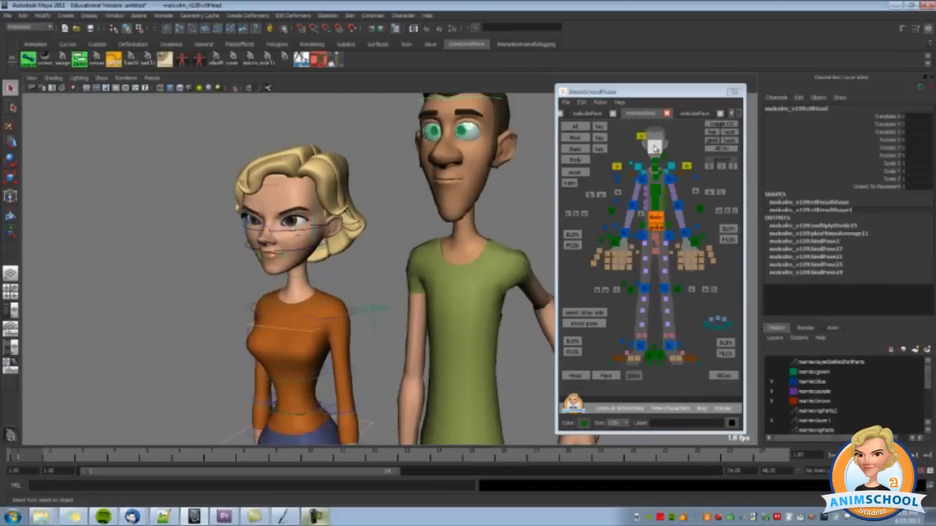
Widen the picker window to fit all four pickers and make the newly opened body picker active
{"action": "left_click_drag", "start_coordinate": [744, 131], "coordinate": [813, 131]}
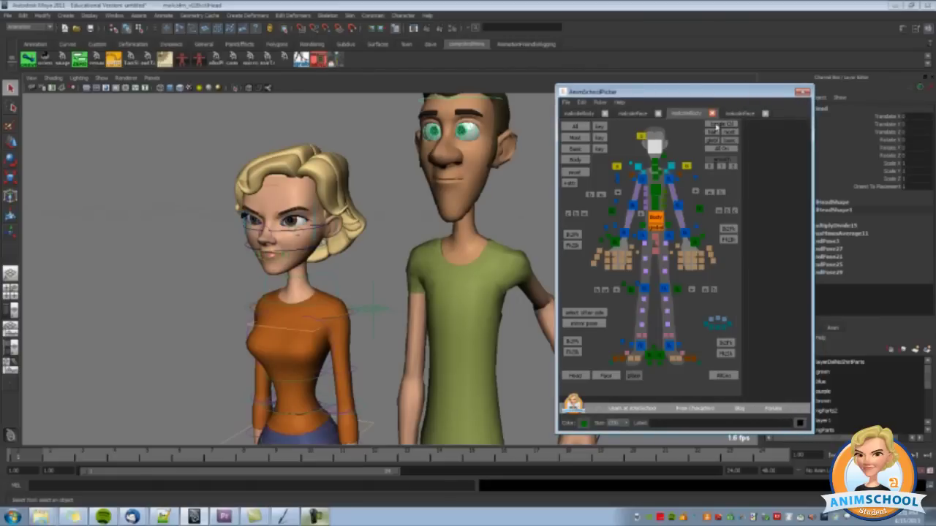
{"action": "middle_click_drag", "start_coordinate": [405, 224], "coordinate": [411, 214], "text": "alt"}
{"action": "left_click", "coordinate": [687, 114]}
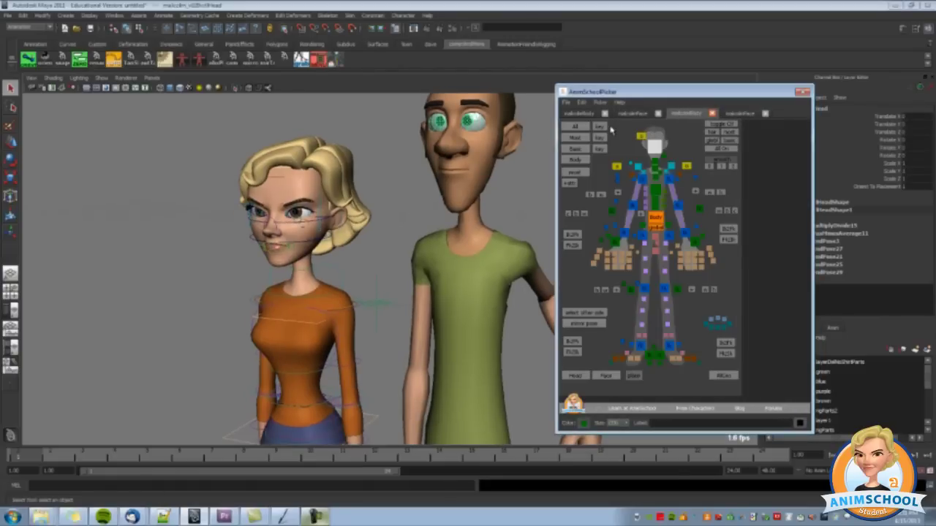
Change the active body picker's namespace from malcolm_v109 to marnie
{"action": "left_click", "coordinate": [600, 103]}
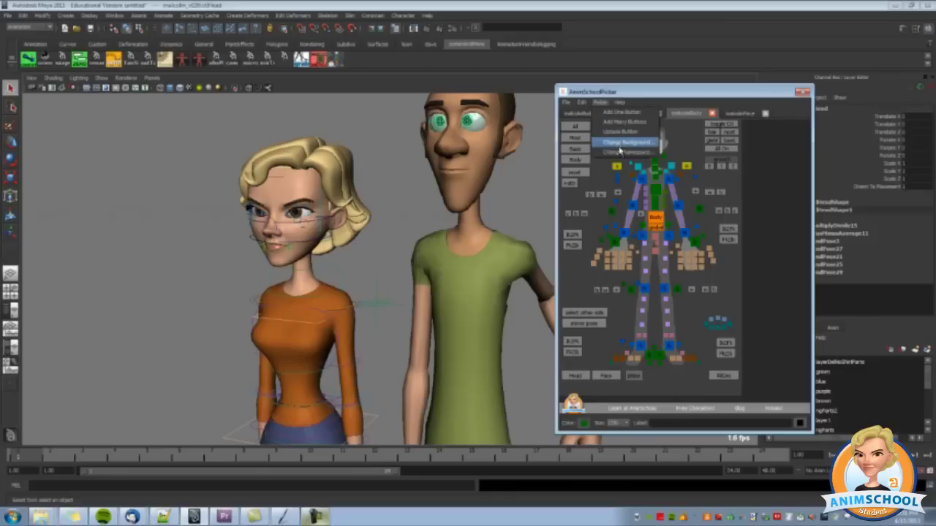
{"action": "left_click", "coordinate": [622, 153]}
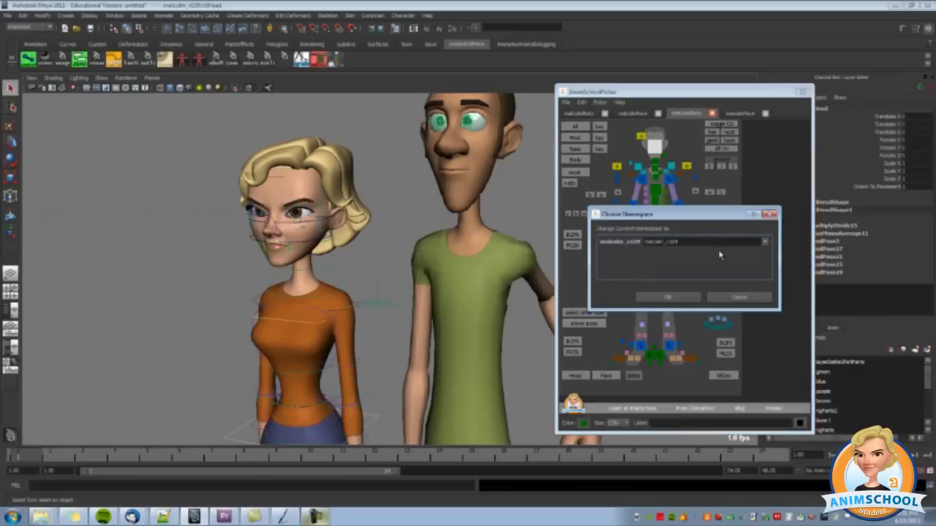
{"action": "left_click", "coordinate": [764, 244]}
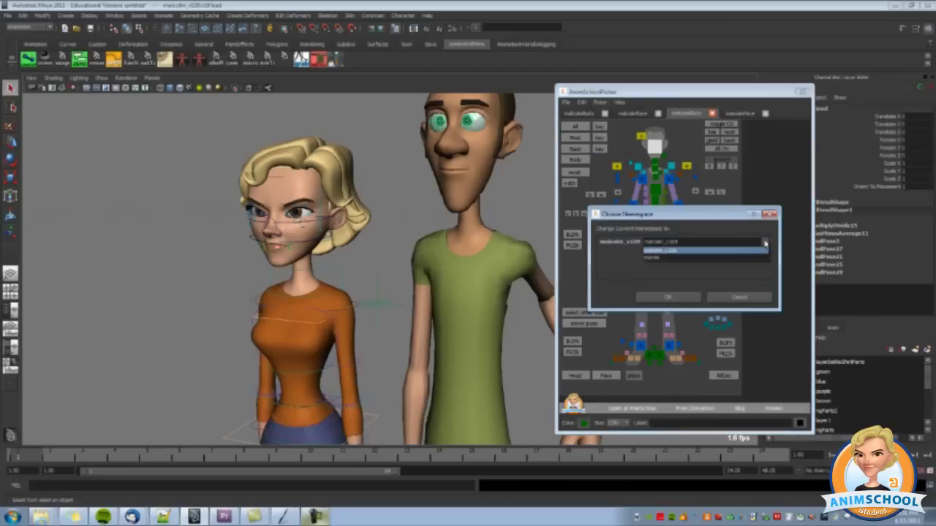
{"action": "left_click", "coordinate": [652, 259]}
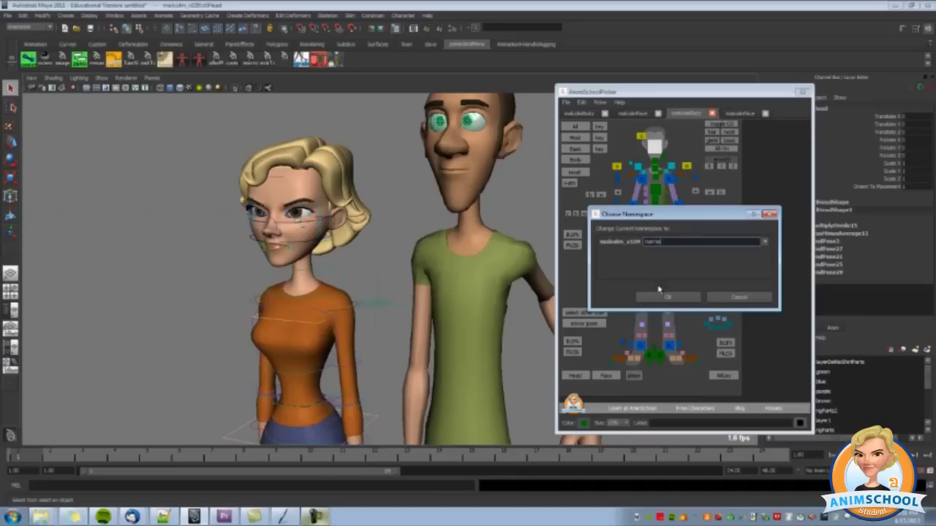
{"action": "left_click", "coordinate": [664, 297]}
Select Marnie's head control and all of her rig's controls from the retargeted body picker
{"action": "left_click", "coordinate": [654, 149]}
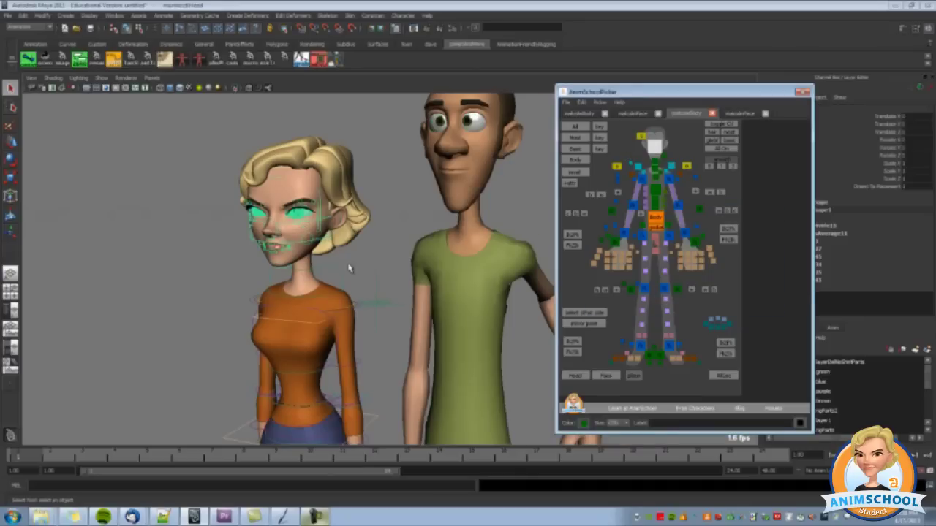
{"action": "scroll", "coordinate": [350, 267], "scroll_direction": "up", "scroll_amount": 3}
{"action": "left_click", "coordinate": [573, 128]}
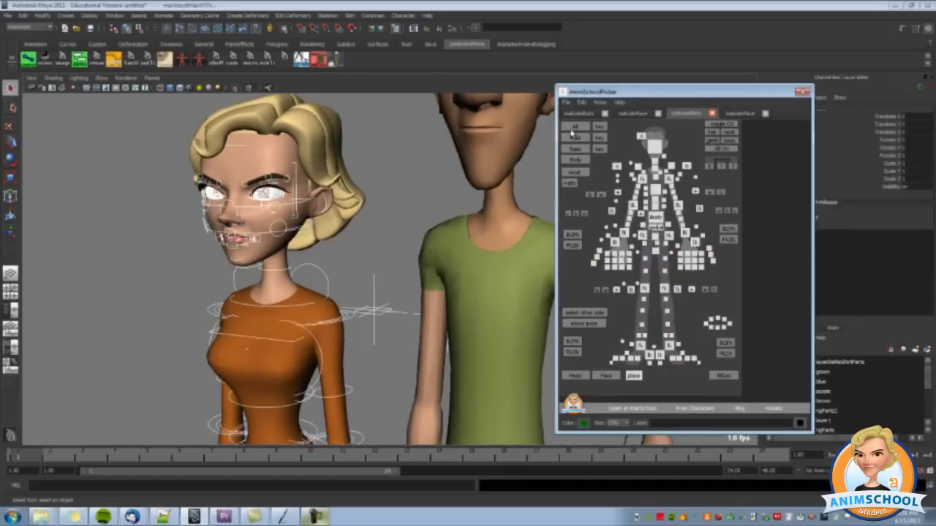
{"action": "scroll", "coordinate": [402, 309], "scroll_direction": "down", "scroll_amount": 3}
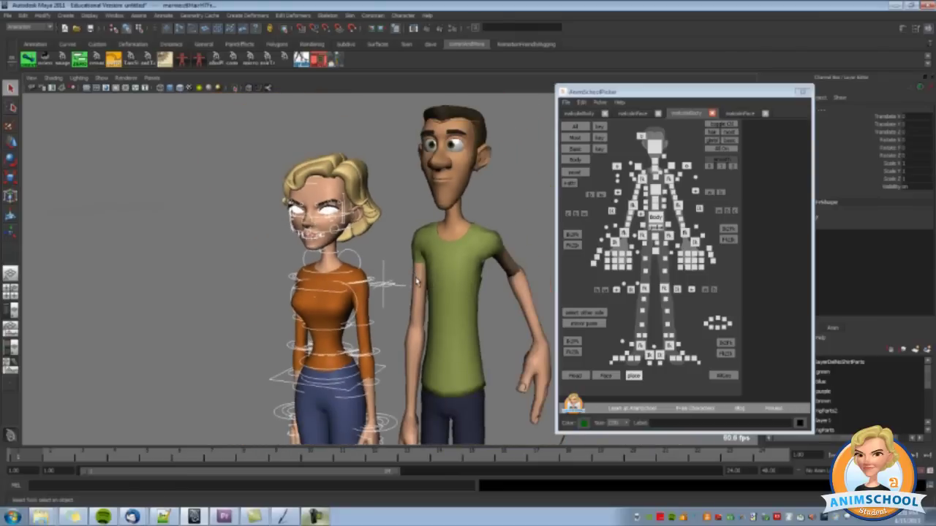
{"action": "scroll", "coordinate": [417, 281], "scroll_direction": "down", "scroll_amount": 2}
{"action": "scroll", "coordinate": [417, 282], "scroll_direction": "up", "scroll_amount": 4}
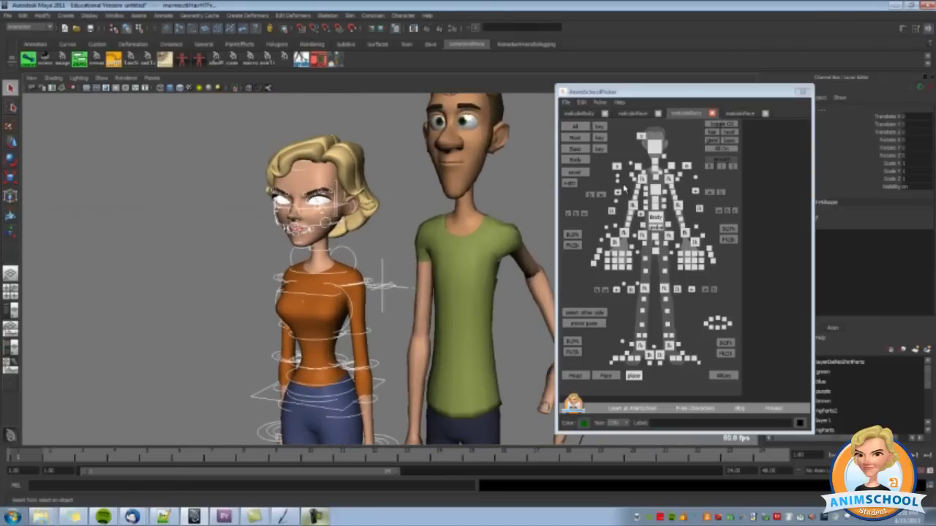
Test selecting Marnie's torso controls as a group and her full control set from the picker, and clear the selection
{"action": "left_click", "coordinate": [625, 189]}
{"action": "left_click_drag", "start_coordinate": [629, 187], "coordinate": [666, 230]}
{"action": "left_click", "coordinate": [631, 186]}
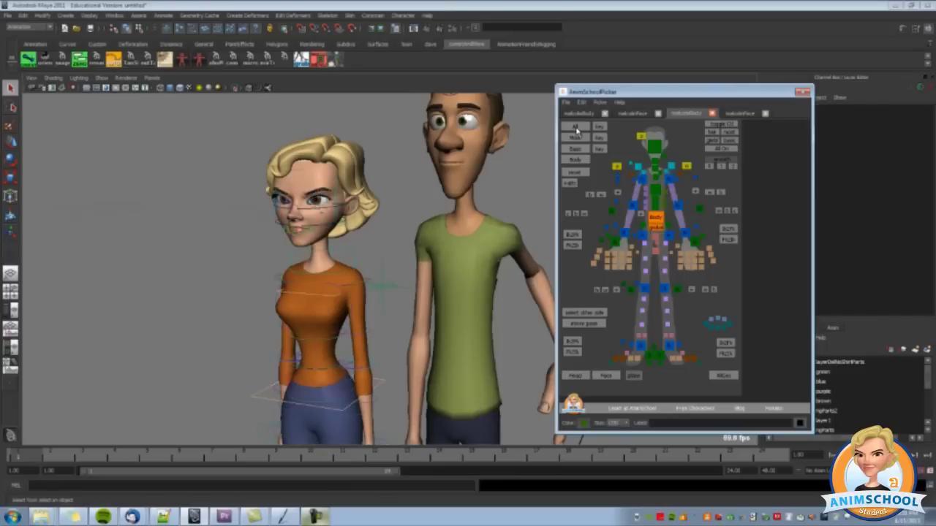
{"action": "left_click", "coordinate": [575, 127]}
{"action": "left_click", "coordinate": [630, 157]}
{"action": "left_click", "coordinate": [574, 127]}
{"action": "left_click", "coordinate": [605, 181]}
{"action": "left_click_drag", "start_coordinate": [611, 161], "coordinate": [673, 252]}
{"action": "left_click", "coordinate": [600, 169]}
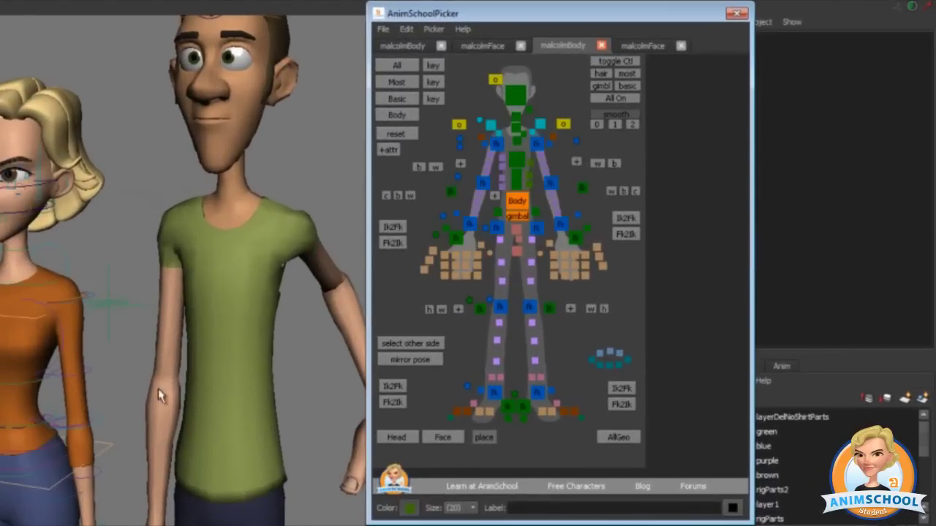
Box-select Marnie's torso, the ring of buttons beside the left shin, and the hip and leg controls in turn, then clear the selection
{"action": "right_click_drag", "start_coordinate": [159, 388], "coordinate": [144, 270], "text": "alt"}
{"action": "left_click_drag", "start_coordinate": [144, 275], "coordinate": [150, 292], "text": "alt"}
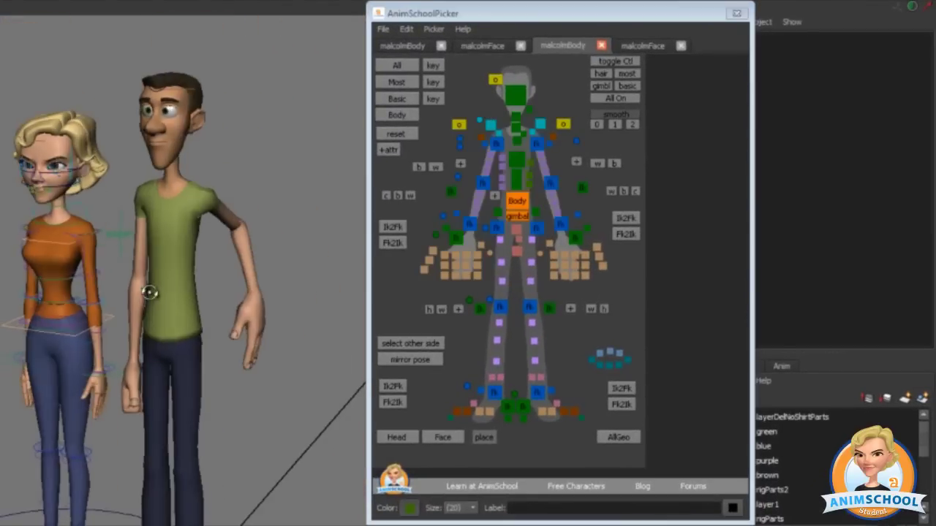
{"action": "left_click_drag", "start_coordinate": [456, 174], "coordinate": [552, 303]}
{"action": "left_click", "coordinate": [552, 304]}
{"action": "left_click_drag", "start_coordinate": [577, 335], "coordinate": [646, 371]}
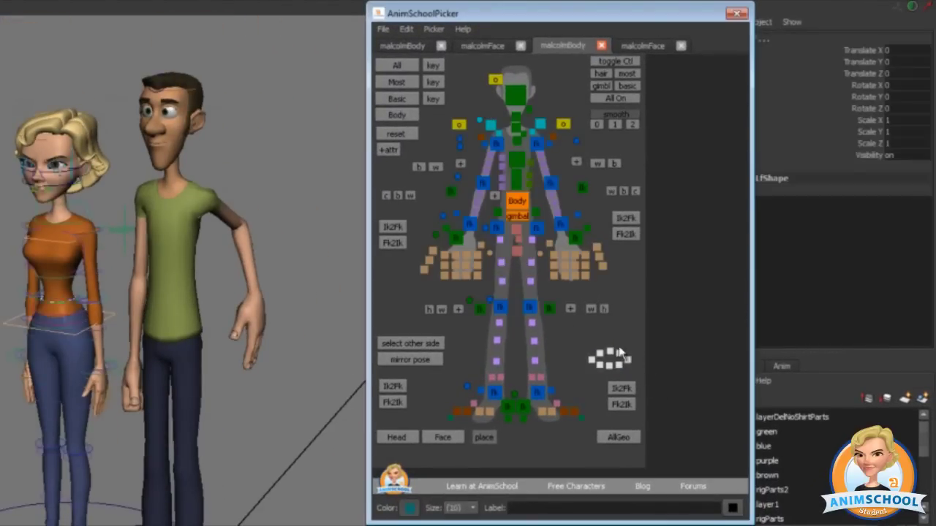
{"action": "scroll", "coordinate": [37, 304], "scroll_direction": "up", "scroll_amount": 4}
{"action": "scroll", "coordinate": [44, 320], "scroll_direction": "down", "scroll_amount": 6}
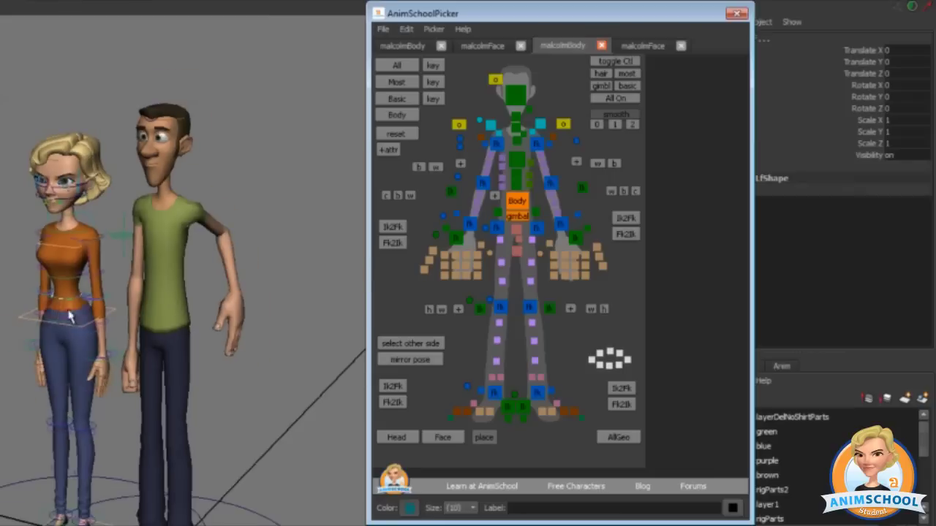
{"action": "middle_click_drag", "start_coordinate": [71, 318], "coordinate": [68, 252], "text": "alt"}
{"action": "left_click_drag", "start_coordinate": [421, 212], "coordinate": [525, 421]}
{"action": "left_click", "coordinate": [472, 147]}
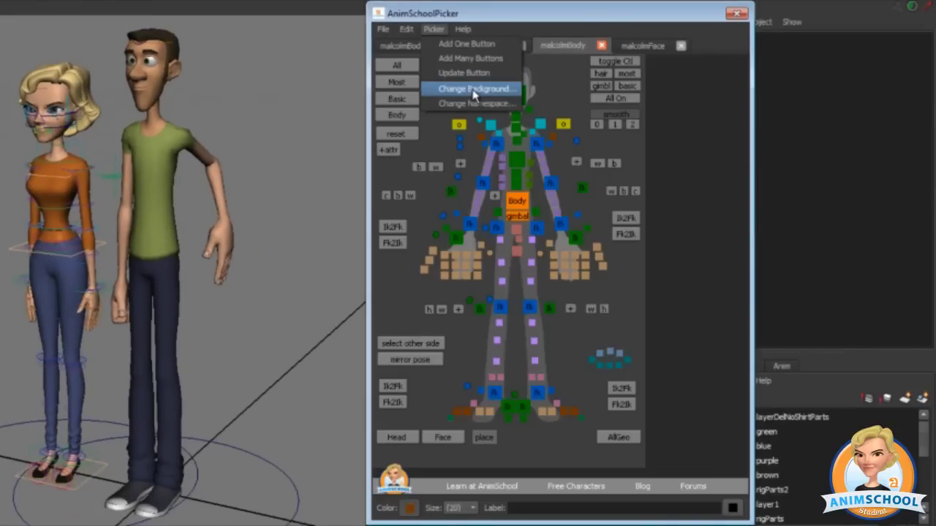
Replace the body picker's background with marnieBody.jpg from the marnie project's images folder
{"action": "left_click", "coordinate": [474, 88]}
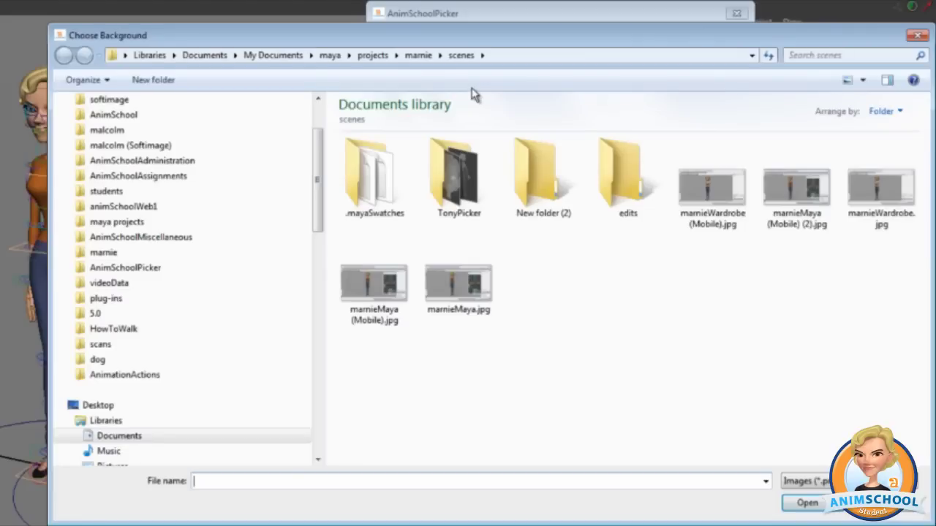
{"action": "left_click", "coordinate": [418, 56]}
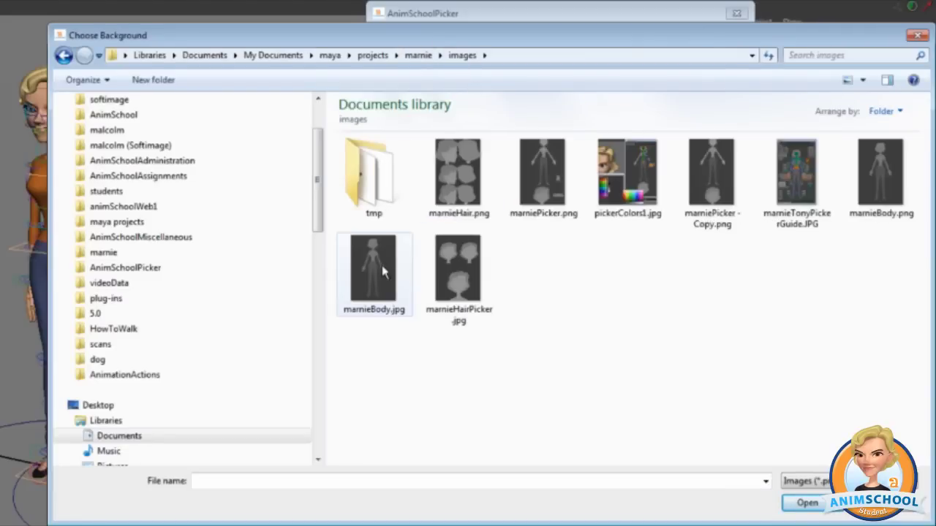
{"action": "double_click", "coordinate": [370, 263]}
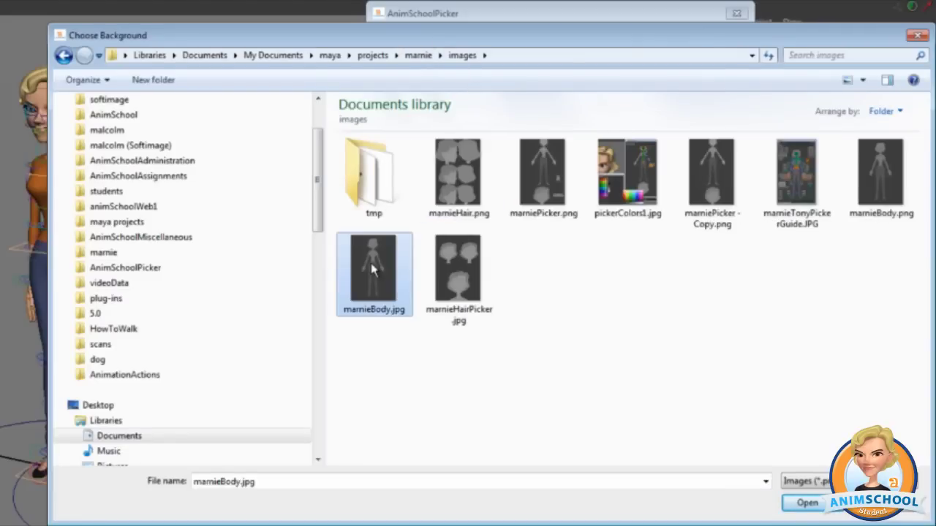
{"action": "double_click", "coordinate": [371, 269]}
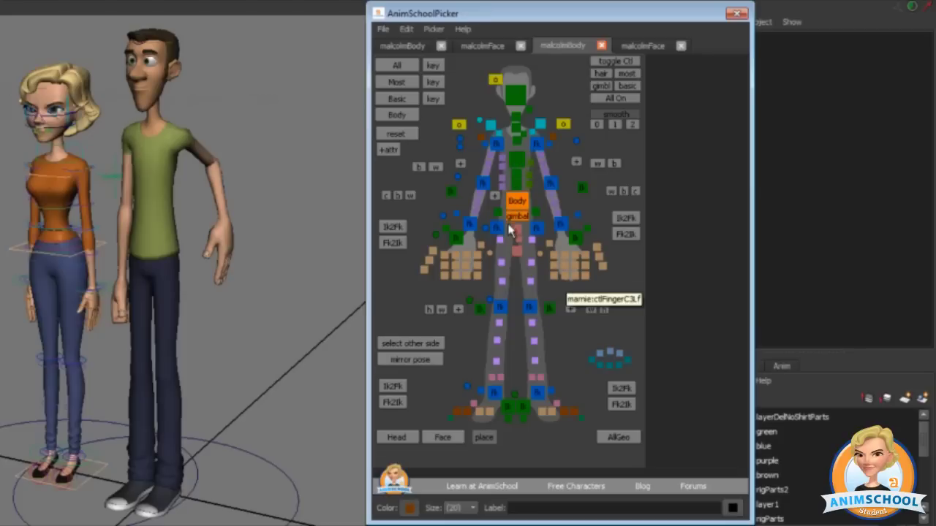
Check the Body control, then select all the buttons over the figure and shift them slightly left to match Marnie's silhouette
{"action": "left_click", "coordinate": [518, 204]}
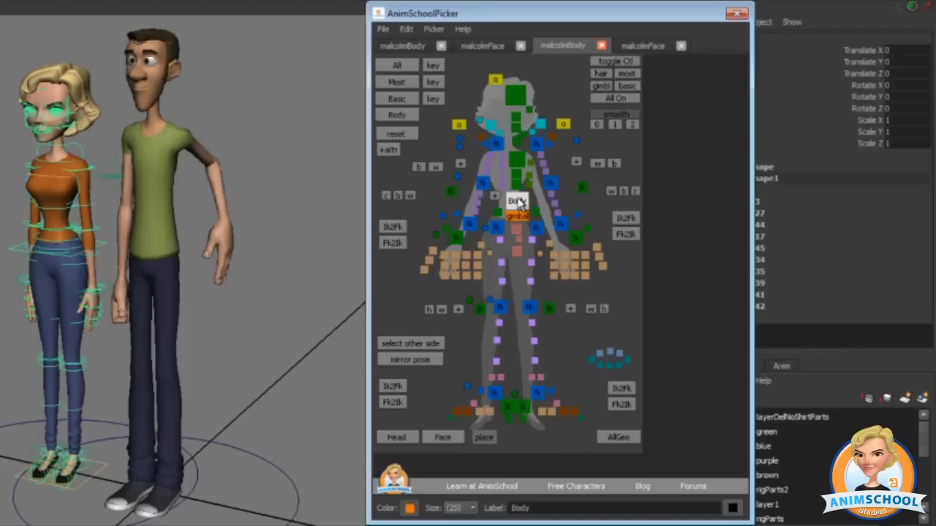
{"action": "left_click", "coordinate": [468, 175]}
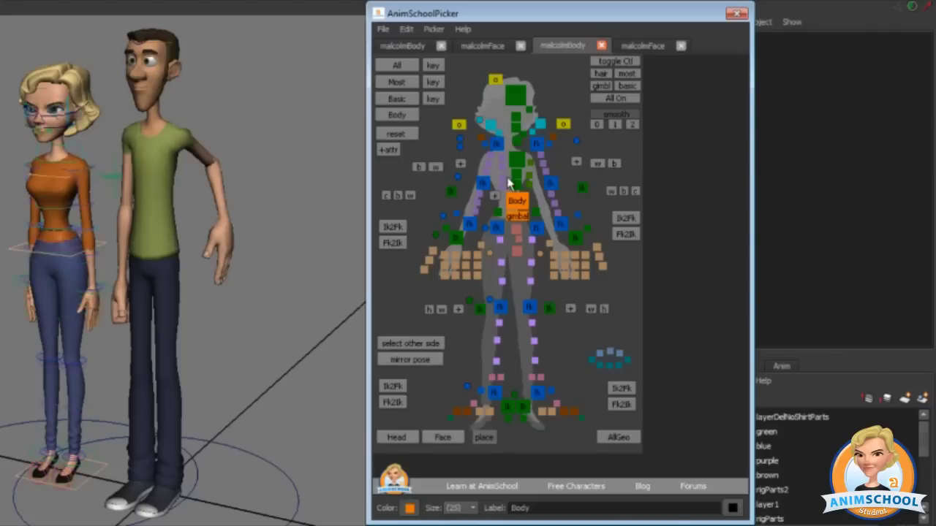
{"action": "left_click_drag", "start_coordinate": [459, 67], "coordinate": [578, 416]}
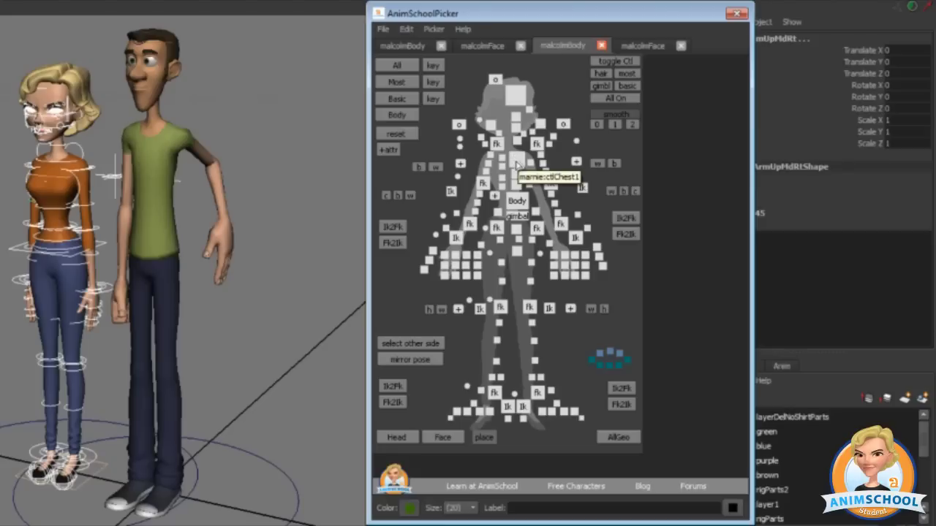
{"action": "middle_click_drag", "start_coordinate": [516, 165], "coordinate": [508, 165]}
Shift the small letter buttons beside the character's right knee and right upper arm left, clear of the plus buttons
{"action": "left_click_drag", "start_coordinate": [417, 298], "coordinate": [433, 316]}
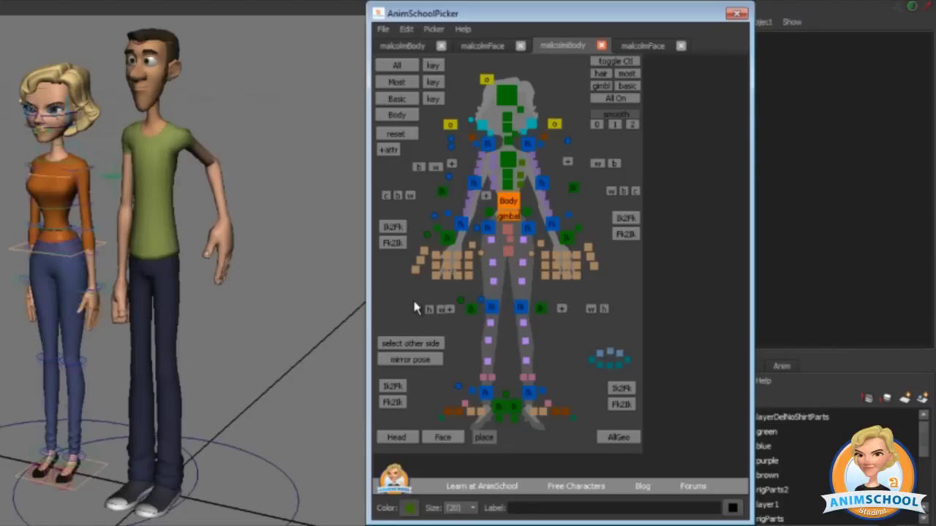
{"action": "left_click_drag", "start_coordinate": [416, 309], "coordinate": [446, 333]}
{"action": "middle_click_drag", "start_coordinate": [436, 313], "coordinate": [421, 315]}
{"action": "key", "text": "Right"}
{"action": "key", "text": "Right"}
{"action": "key", "text": "Right"}
{"action": "key", "text": "Left"}
{"action": "key", "text": "Left"}
{"action": "key", "text": "Left"}
{"action": "key", "text": "Left"}
{"action": "key", "text": "Right"}
{"action": "key", "text": "Right"}
{"action": "key", "text": "Right"}
{"action": "left_click_drag", "start_coordinate": [401, 161], "coordinate": [431, 167]}
Select Marnie's head, spine, chest and neck controls one after another from the body picker, ending on the head
{"action": "left_click", "coordinate": [508, 96]}
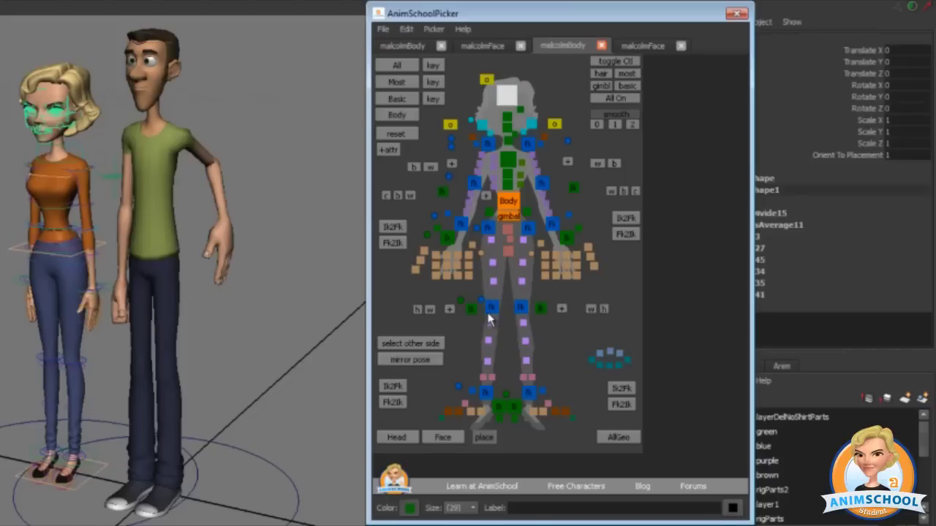
{"action": "left_click", "coordinate": [507, 173]}
{"action": "left_click", "coordinate": [509, 161]}
{"action": "left_click", "coordinate": [507, 129]}
{"action": "left_click", "coordinate": [507, 116]}
{"action": "left_click", "coordinate": [507, 102]}
{"action": "left_click", "coordinate": [531, 82]}
{"action": "left_click", "coordinate": [512, 95]}
{"action": "left_click", "coordinate": [541, 82]}
{"action": "left_click", "coordinate": [505, 94]}
Save the adapted body picker as a new picker file named test in the AnimSchoolPicker folder
{"action": "left_click", "coordinate": [382, 30]}
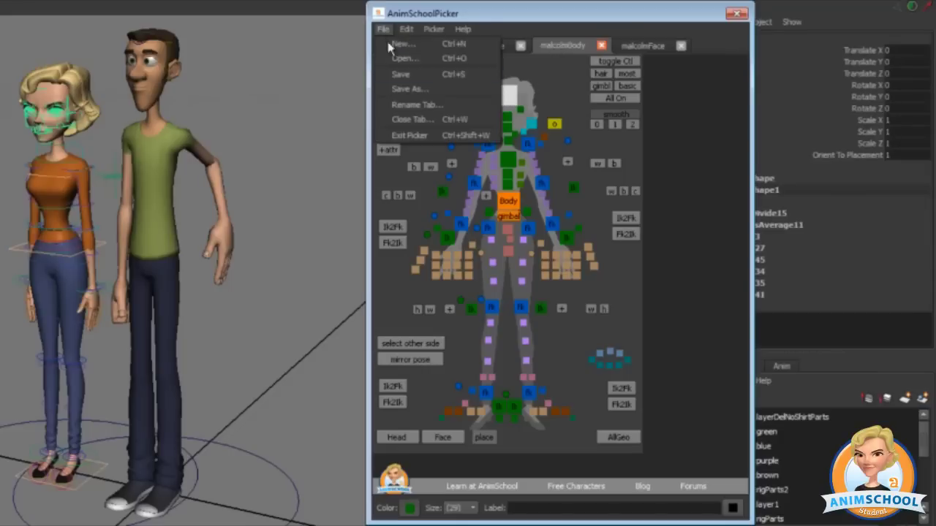
{"action": "left_click", "coordinate": [411, 89]}
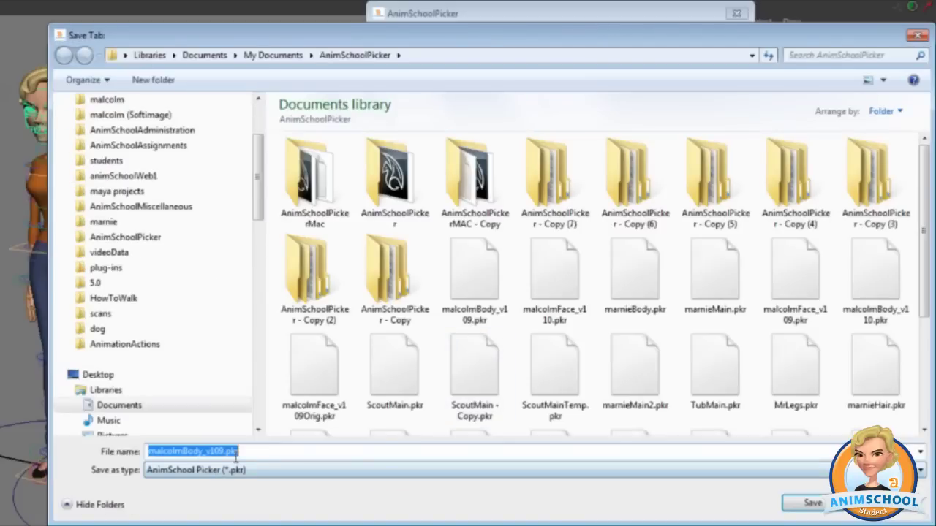
{"action": "type", "text": "test"}
{"action": "key", "text": "Return"}
{"action": "left_click", "coordinate": [283, 268]}
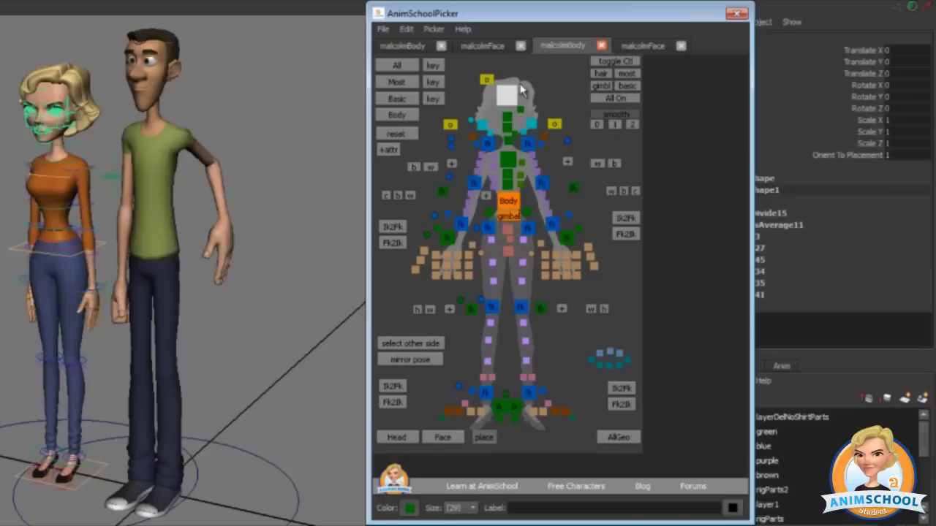
Rename the adapted body picker's tab to marnieTest
{"action": "left_click", "coordinate": [433, 29]}
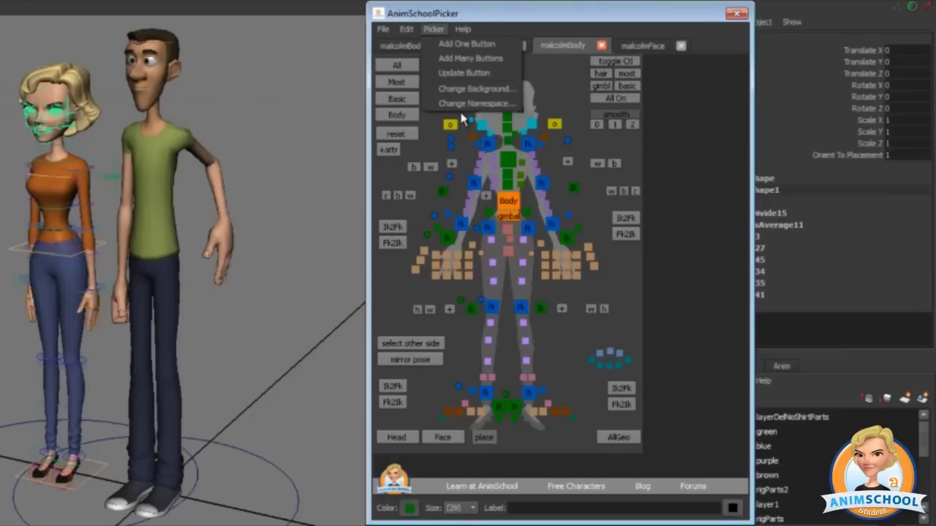
{"action": "left_click", "coordinate": [568, 50]}
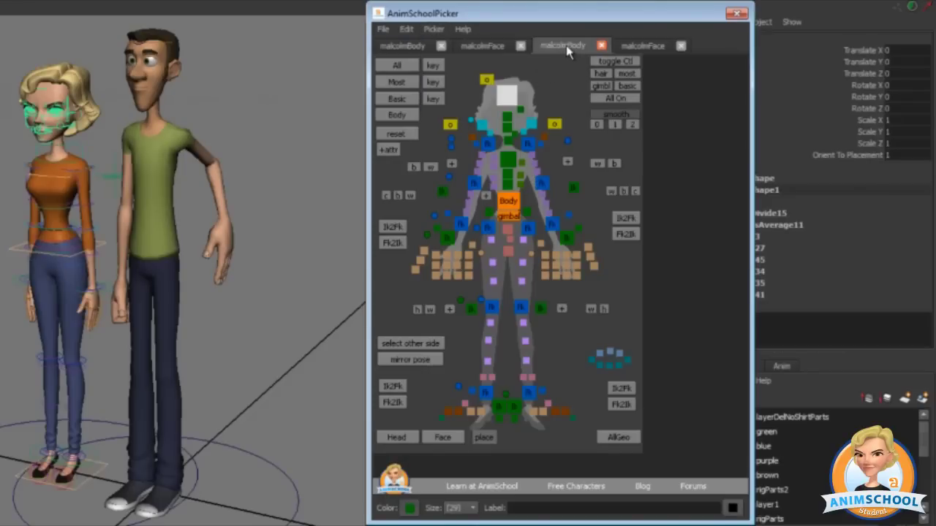
{"action": "left_click", "coordinate": [434, 29]}
{"action": "mouse_move", "coordinate": [383, 29]}
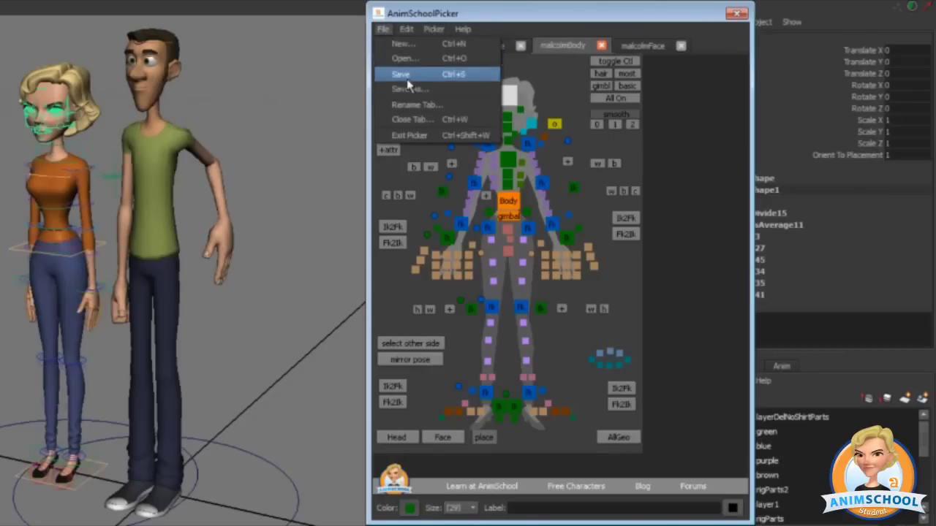
{"action": "left_click", "coordinate": [431, 101]}
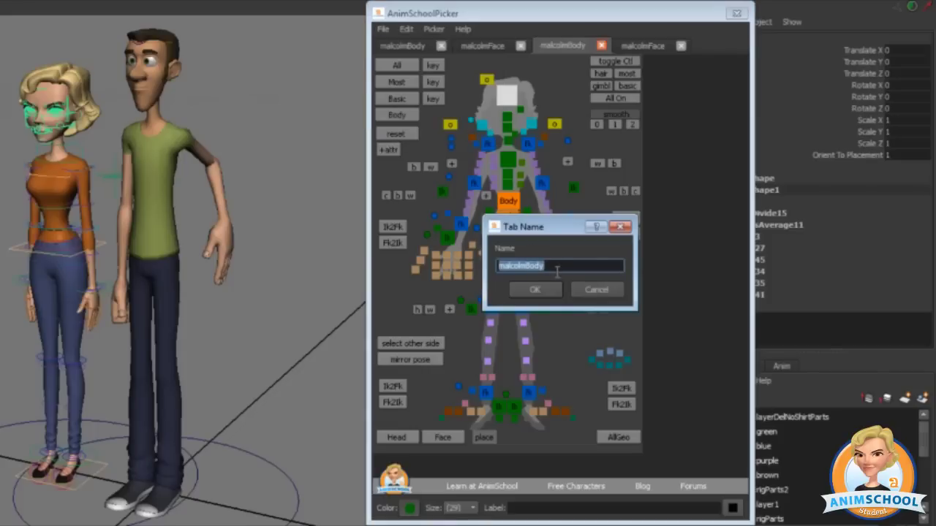
{"action": "type", "text": "m"}
{"action": "type", "text": "arieTest"}
{"action": "key", "text": "Return"}
Clear the control selection and switch from marnieTest to the last malcolmFace picker
{"action": "left_click", "coordinate": [555, 77]}
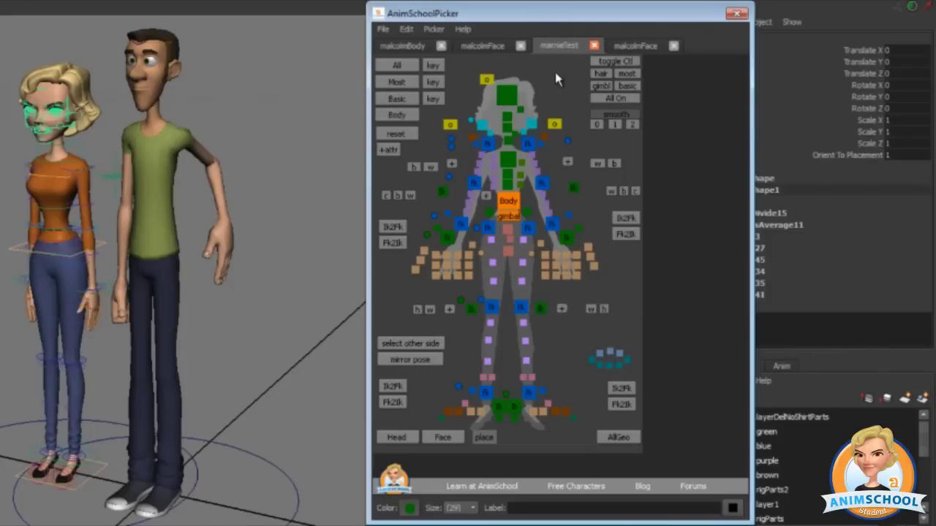
{"action": "left_click", "coordinate": [381, 29]}
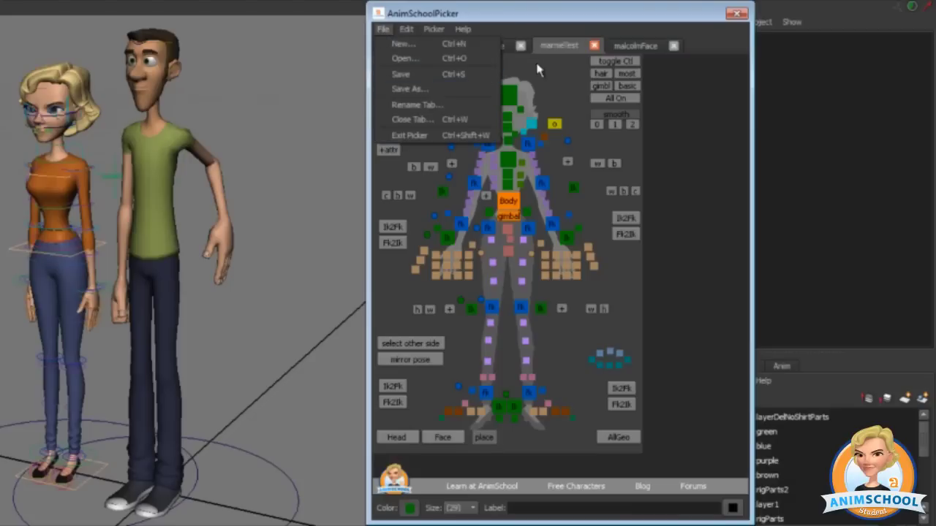
{"action": "left_click", "coordinate": [563, 47]}
{"action": "left_click", "coordinate": [628, 46]}
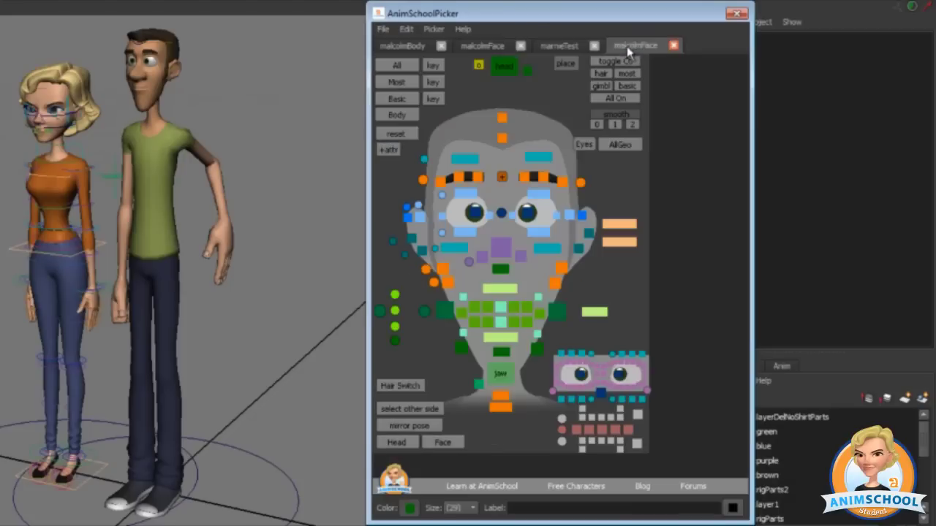
Box-select leg controls around the knees in the marnieTest picker and widen the picker window slightly
{"action": "left_click", "coordinate": [548, 128]}
{"action": "left_click", "coordinate": [568, 46]}
{"action": "left_click_drag", "start_coordinate": [479, 319], "coordinate": [534, 336]}
{"action": "left_click", "coordinate": [482, 322]}
{"action": "left_click_drag", "start_coordinate": [480, 321], "coordinate": [541, 328]}
{"action": "left_click", "coordinate": [540, 329]}
{"action": "middle_click_drag", "start_coordinate": [542, 290], "coordinate": [553, 291], "text": "alt"}
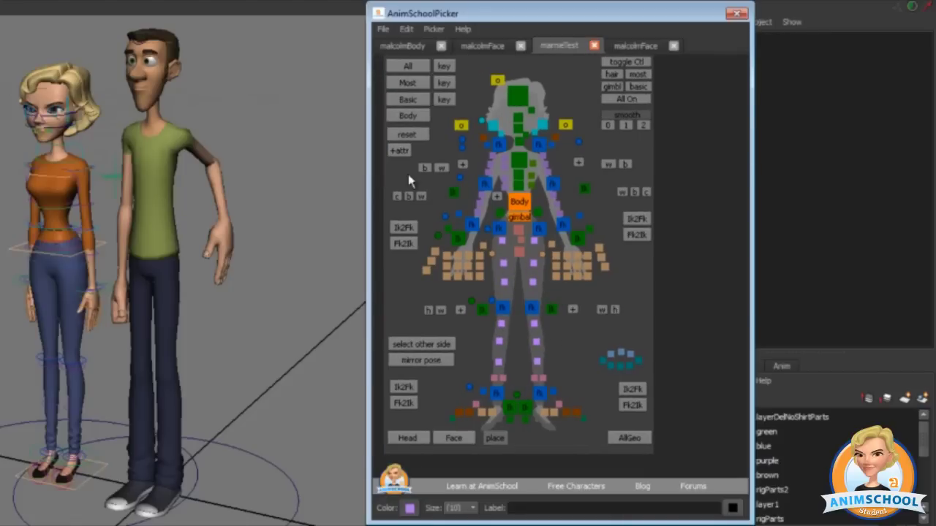
{"action": "left_click_drag", "start_coordinate": [369, 108], "coordinate": [351, 101]}
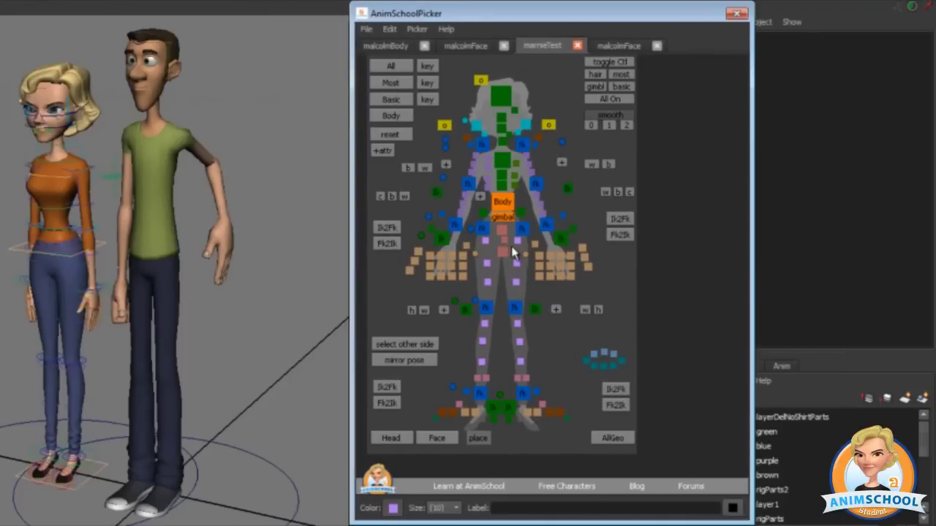
Examine the marnieTest body picker at different magnifications, from the full figure to close-ups of the hands and legs
{"action": "right_click_drag", "start_coordinate": [497, 247], "coordinate": [661, 259], "text": "alt"}
{"action": "scroll", "coordinate": [663, 264], "scroll_direction": "down", "scroll_amount": 4}
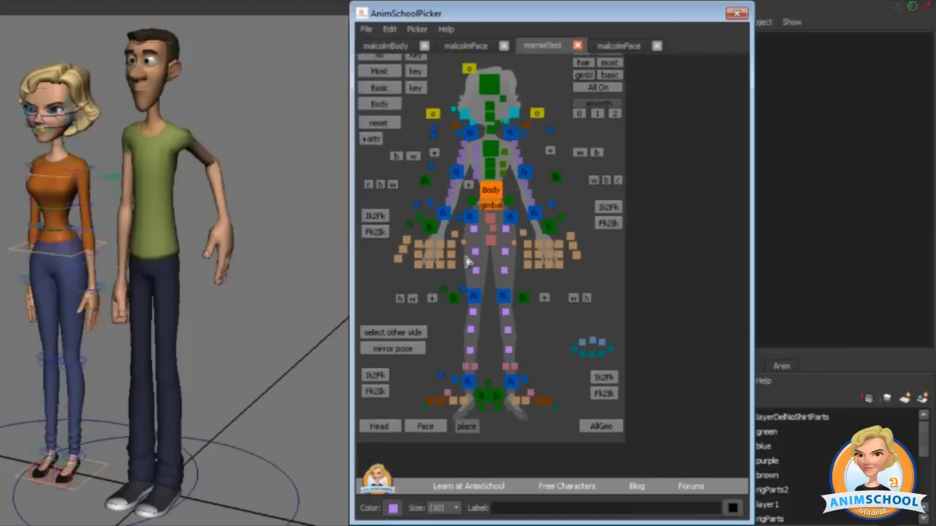
{"action": "scroll", "coordinate": [669, 256], "scroll_direction": "up", "scroll_amount": 3}
{"action": "scroll", "coordinate": [674, 250], "scroll_direction": "down", "scroll_amount": 2}
{"action": "scroll", "coordinate": [572, 291], "scroll_direction": "up", "scroll_amount": 2}
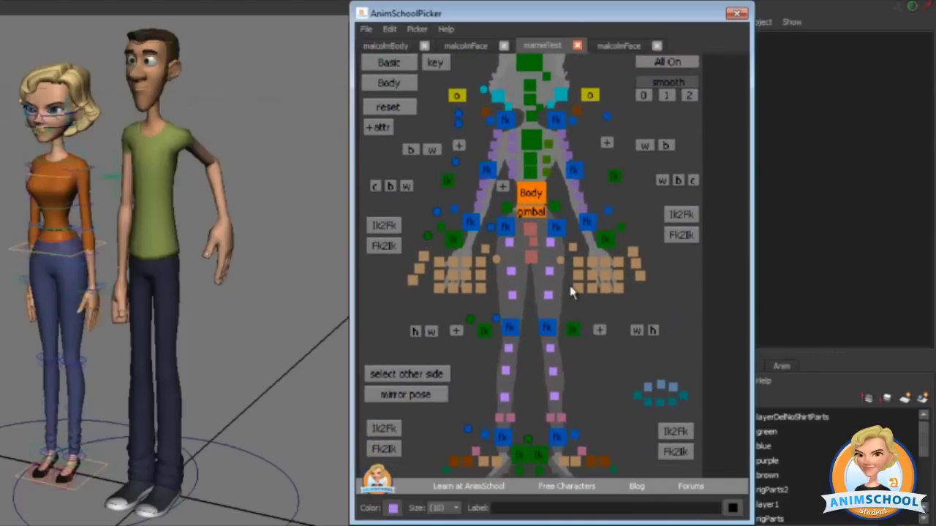
{"action": "scroll", "coordinate": [528, 307], "scroll_direction": "down", "scroll_amount": 2}
{"action": "scroll", "coordinate": [526, 298], "scroll_direction": "up", "scroll_amount": 2}
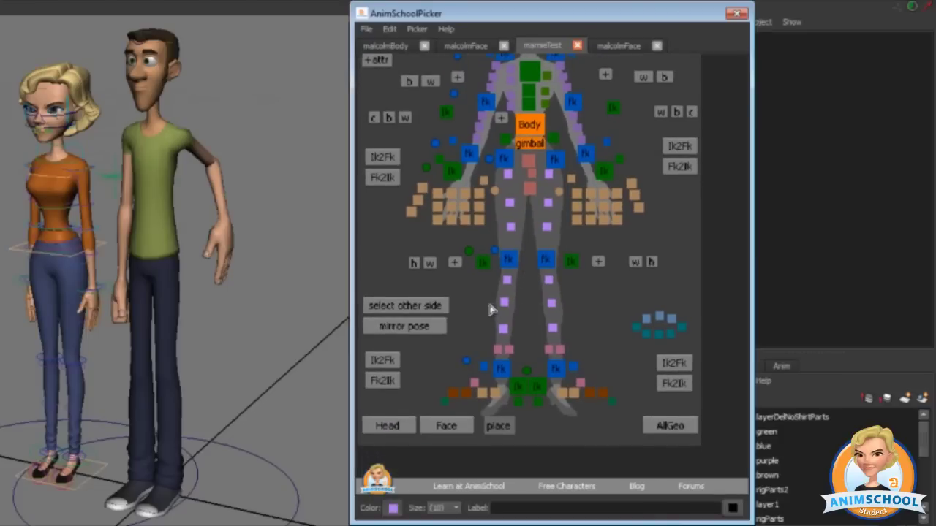
{"action": "scroll", "coordinate": [495, 309], "scroll_direction": "up", "scroll_amount": 2}
{"action": "scroll", "coordinate": [570, 307], "scroll_direction": "down", "scroll_amount": 2}
{"action": "scroll", "coordinate": [654, 303], "scroll_direction": "up", "scroll_amount": 2}
{"action": "scroll", "coordinate": [654, 304], "scroll_direction": "down", "scroll_amount": 3}
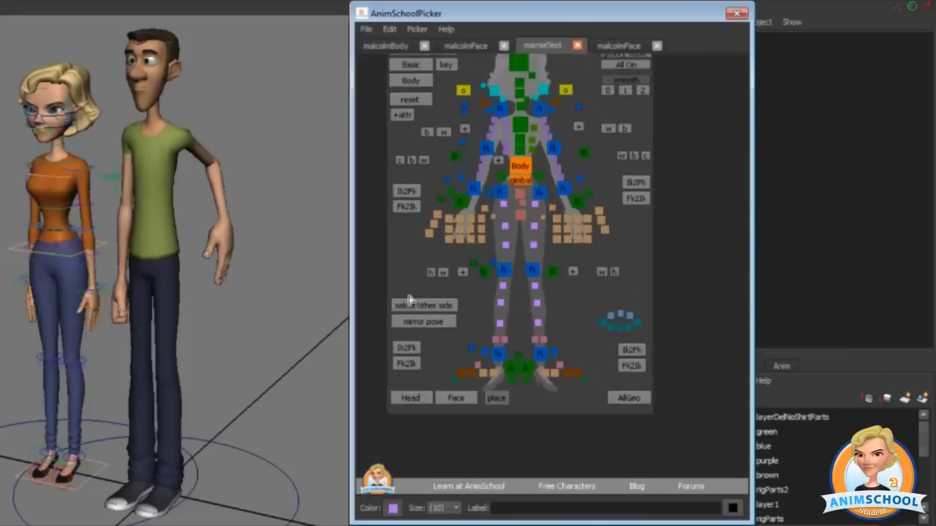
{"action": "scroll", "coordinate": [666, 299], "scroll_direction": "up", "scroll_amount": 3}
{"action": "scroll", "coordinate": [604, 299], "scroll_direction": "down", "scroll_amount": 2}
{"action": "scroll", "coordinate": [634, 300], "scroll_direction": "up", "scroll_amount": 2}
{"action": "scroll", "coordinate": [634, 299], "scroll_direction": "down", "scroll_amount": 3}
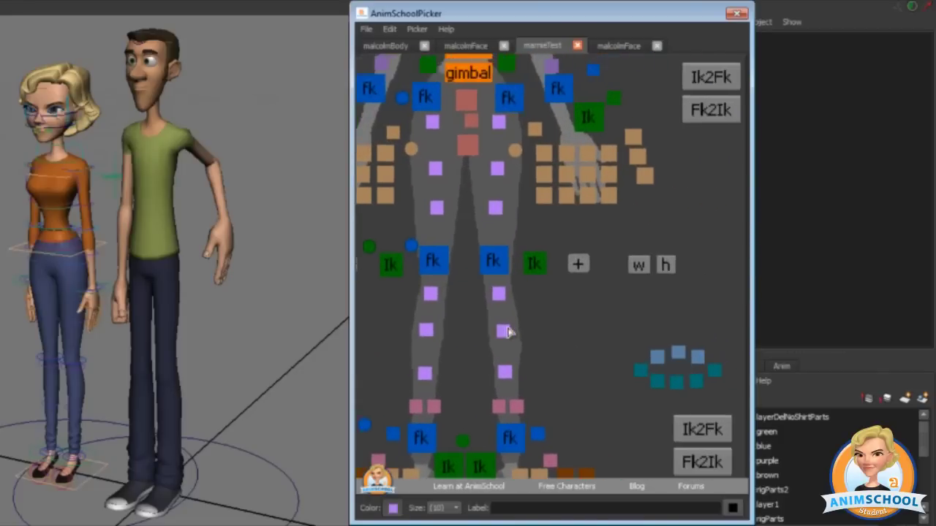
{"action": "scroll", "coordinate": [601, 299], "scroll_direction": "up", "scroll_amount": 3}
{"action": "scroll", "coordinate": [627, 302], "scroll_direction": "down", "scroll_amount": 3}
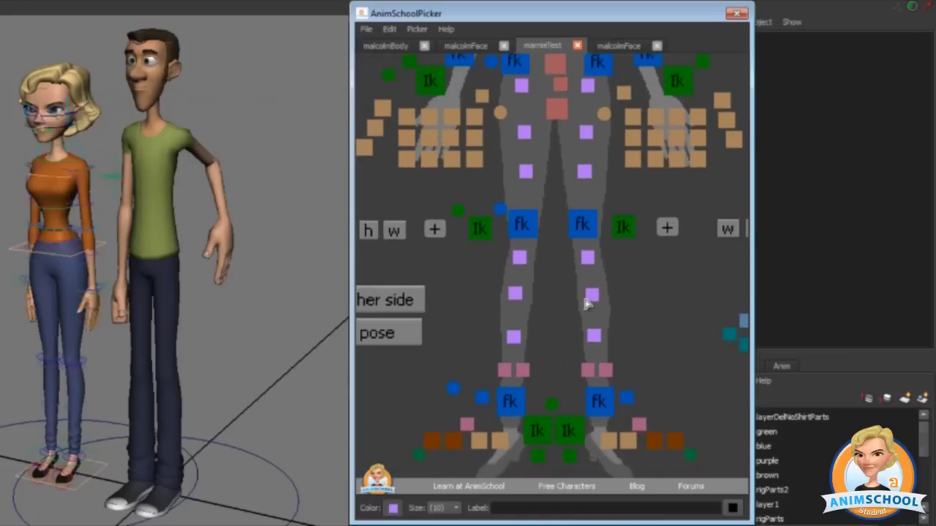
{"action": "scroll", "coordinate": [533, 292], "scroll_direction": "up", "scroll_amount": 3}
{"action": "scroll", "coordinate": [617, 338], "scroll_direction": "down", "scroll_amount": 3}
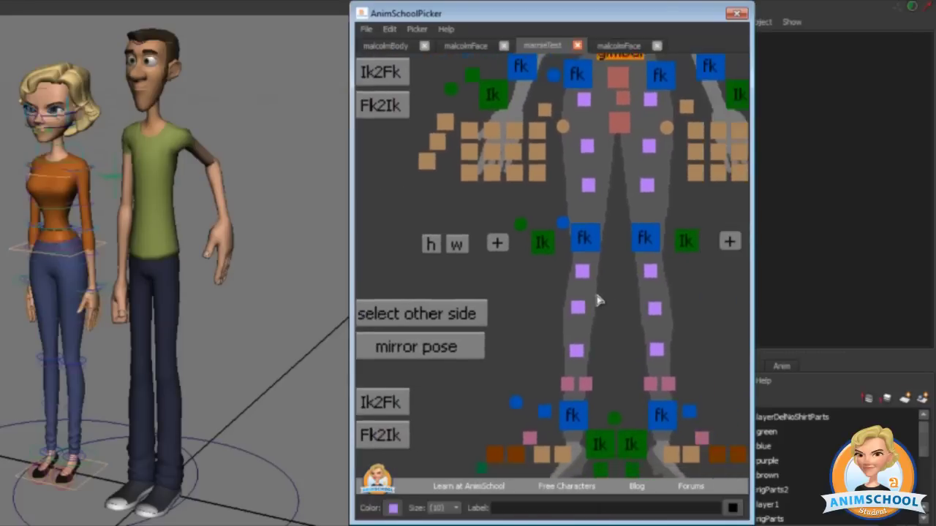
{"action": "scroll", "coordinate": [600, 299], "scroll_direction": "up", "scroll_amount": 4}
{"action": "middle_click_drag", "start_coordinate": [625, 314], "coordinate": [640, 367]}
Box-select the eyelid controls in the small eye diagram of the last malcolmFace picker
{"action": "left_click", "coordinate": [611, 49]}
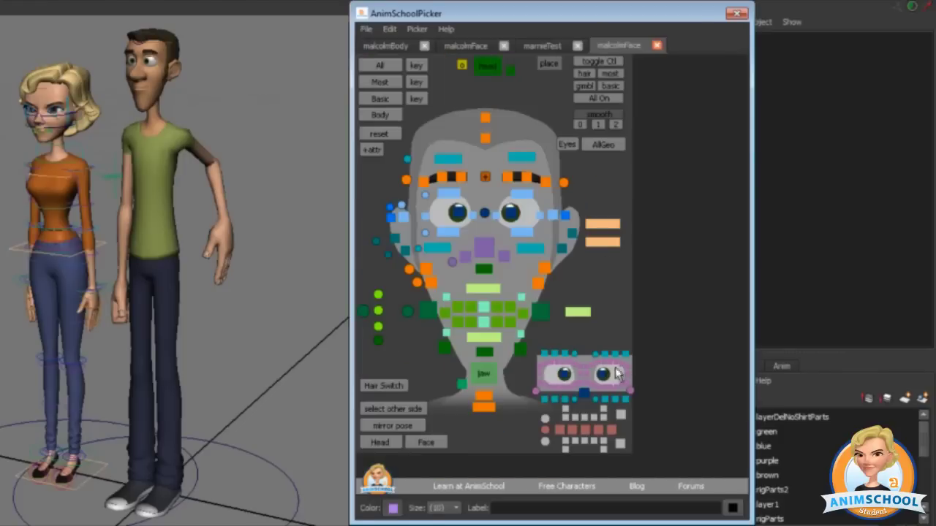
{"action": "scroll", "coordinate": [620, 374], "scroll_direction": "up", "scroll_amount": 4}
{"action": "scroll", "coordinate": [493, 243], "scroll_direction": "up", "scroll_amount": 1}
{"action": "left_click_drag", "start_coordinate": [497, 219], "coordinate": [569, 271]}
{"action": "scroll", "coordinate": [571, 276], "scroll_direction": "down", "scroll_amount": 5}
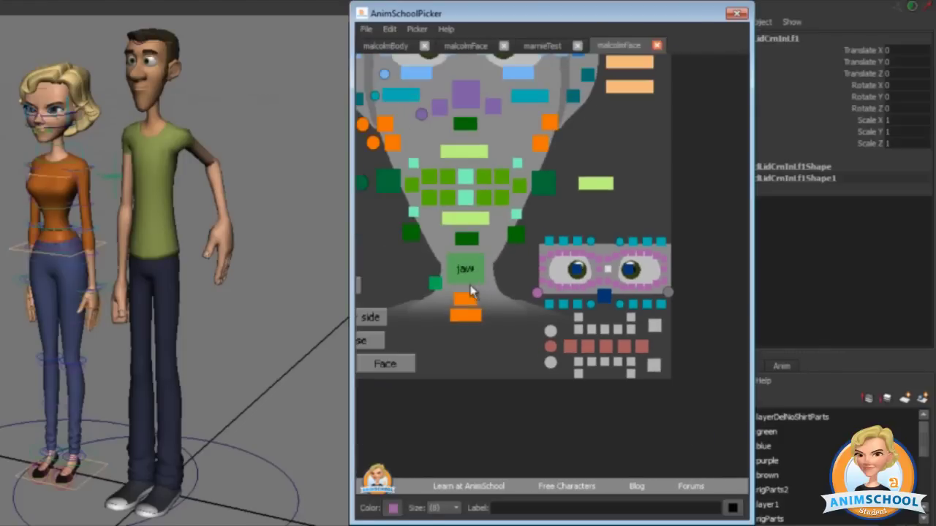
{"action": "scroll", "coordinate": [463, 297], "scroll_direction": "up", "scroll_amount": 6}
{"action": "scroll", "coordinate": [562, 219], "scroll_direction": "up", "scroll_amount": 1}
{"action": "left_click_drag", "start_coordinate": [498, 188], "coordinate": [598, 250]}
Box-select the character's right inner brow controls in the malcolmFace picker
{"action": "middle_click_drag", "start_coordinate": [648, 243], "coordinate": [594, 335]}
{"action": "scroll", "coordinate": [594, 335], "scroll_direction": "down", "scroll_amount": 4}
{"action": "left_click_drag", "start_coordinate": [491, 183], "coordinate": [534, 231]}
{"action": "scroll", "coordinate": [536, 239], "scroll_direction": "down", "scroll_amount": 2}
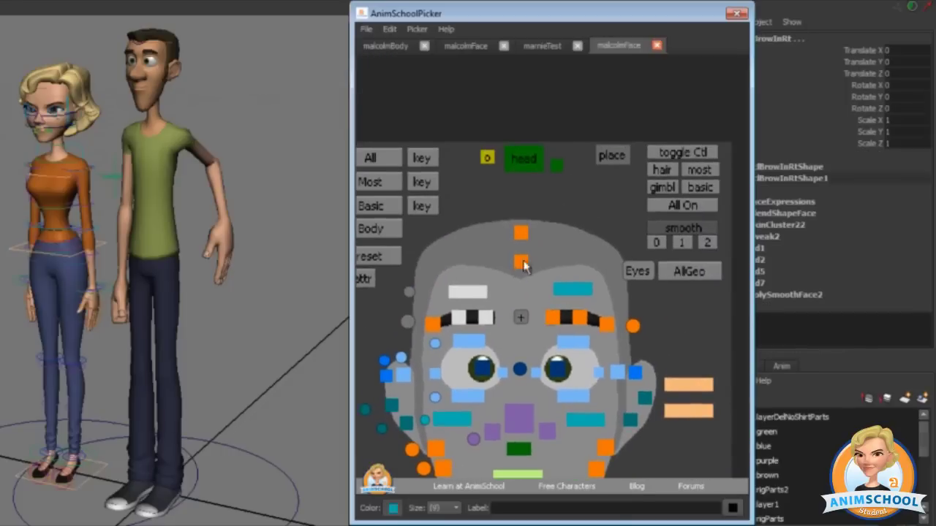
{"action": "scroll", "coordinate": [547, 198], "scroll_direction": "up", "scroll_amount": 2}
{"action": "scroll", "coordinate": [482, 245], "scroll_direction": "down", "scroll_amount": 3}
{"action": "middle_click_drag", "start_coordinate": [670, 282], "coordinate": [626, 155]}
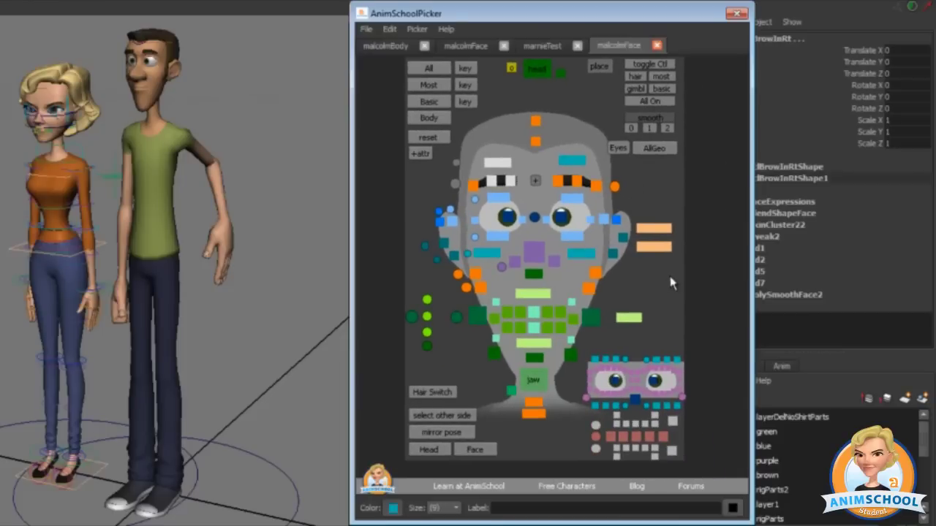
Switch between the marnieTest and first malcolmFace pickers, returning to marnieTest to inspect its hip, hand and leg buttons
{"action": "left_click", "coordinate": [541, 47]}
{"action": "left_click", "coordinate": [480, 47]}
{"action": "left_click", "coordinate": [535, 48]}
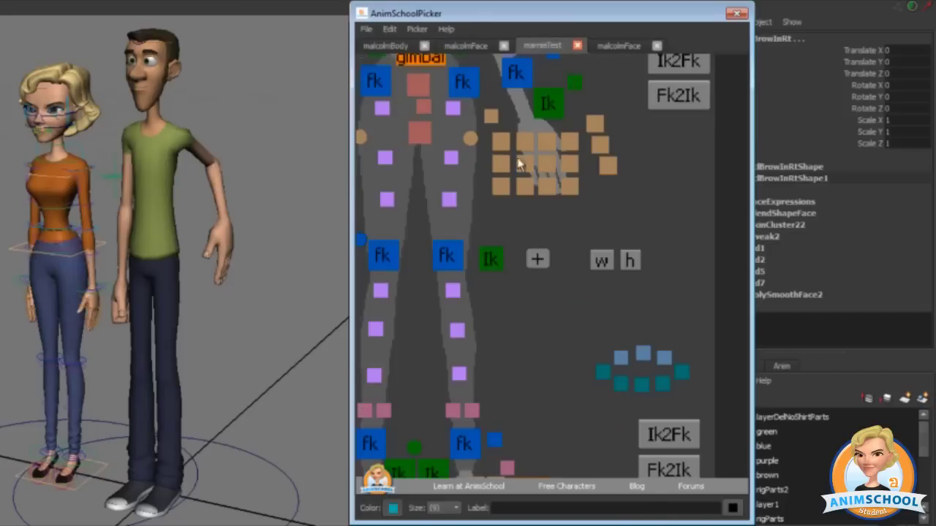
{"action": "middle_click_drag", "start_coordinate": [512, 205], "coordinate": [601, 253], "text": "alt"}
{"action": "right_click_drag", "start_coordinate": [601, 252], "coordinate": [657, 249], "text": "alt"}
{"action": "middle_click_drag", "start_coordinate": [660, 247], "coordinate": [630, 239], "text": "alt"}
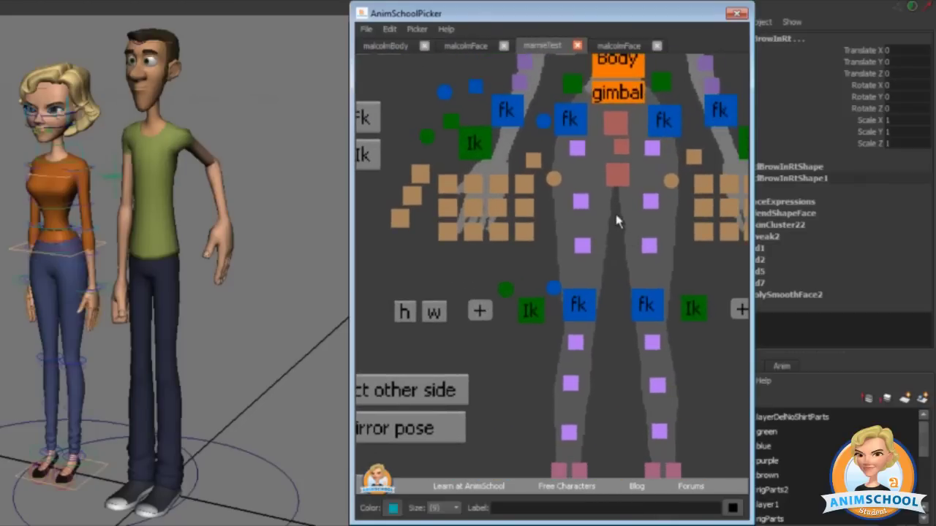
{"action": "scroll", "coordinate": [617, 240], "scroll_direction": "down", "scroll_amount": 4}
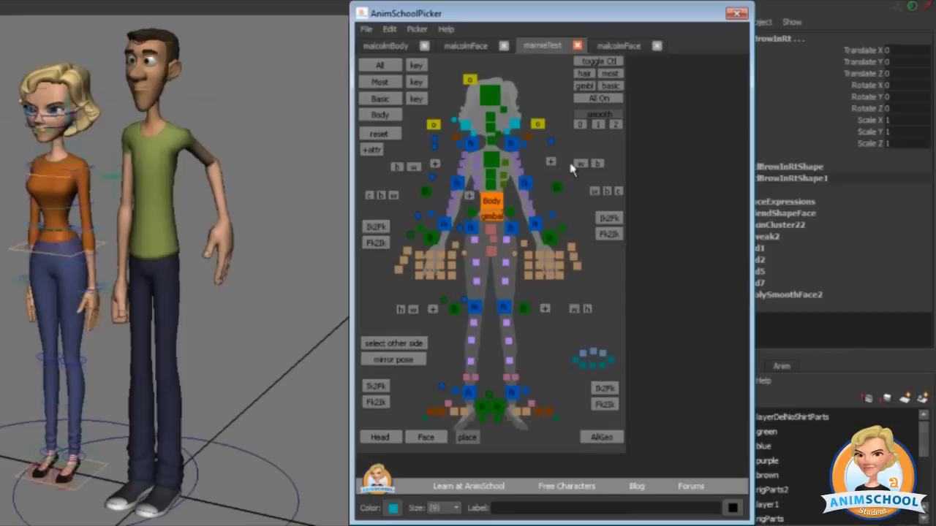
Restore the full-body view of the marnieTest picker
{"action": "left_click", "coordinate": [393, 29]}
{"action": "mouse_move", "coordinate": [429, 28]}
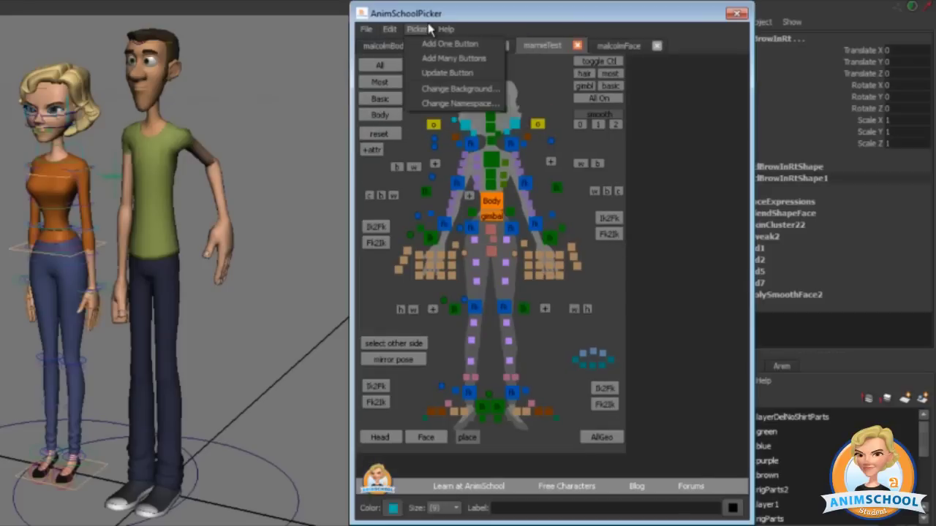
{"action": "left_click", "coordinate": [409, 14]}
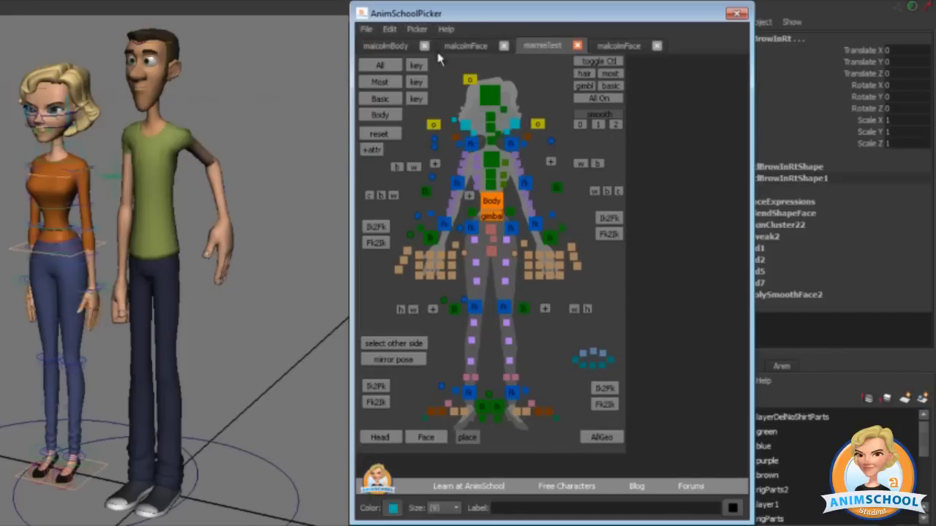
{"action": "right_click", "coordinate": [584, 295]}
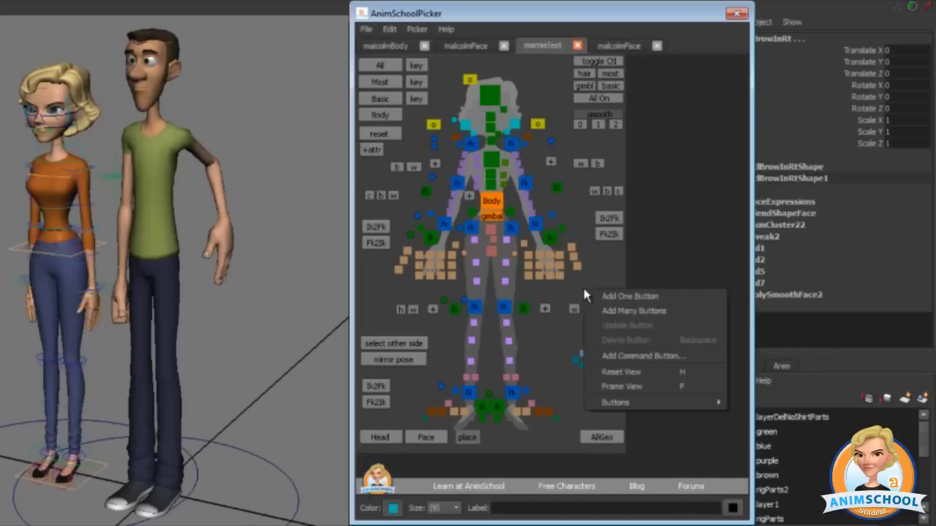
{"action": "left_click", "coordinate": [647, 378]}
Box-select Marnie's left-hand finger controls and her left wrist controls, clearing the selection after each
{"action": "scroll", "coordinate": [522, 304], "scroll_direction": "up", "scroll_amount": 3}
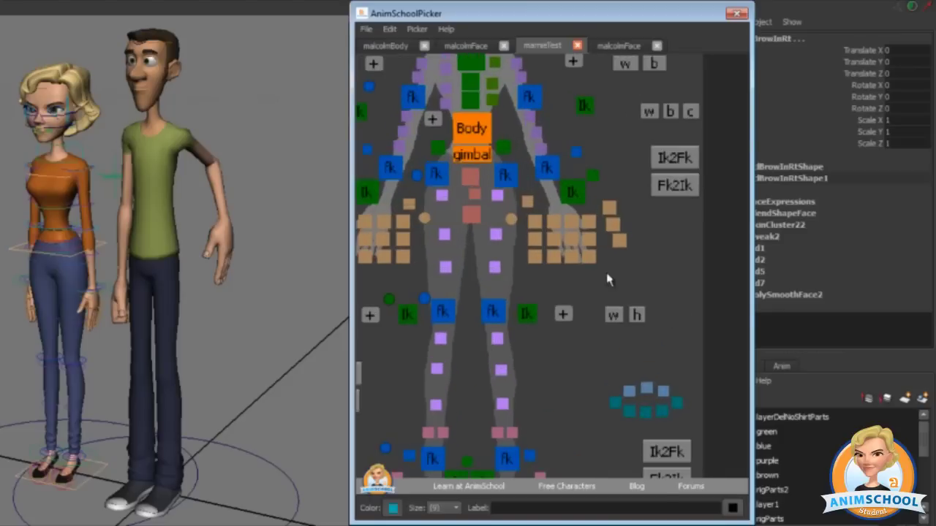
{"action": "left_click_drag", "start_coordinate": [526, 218], "coordinate": [603, 264]}
{"action": "scroll", "coordinate": [620, 289], "scroll_direction": "up", "scroll_amount": 2}
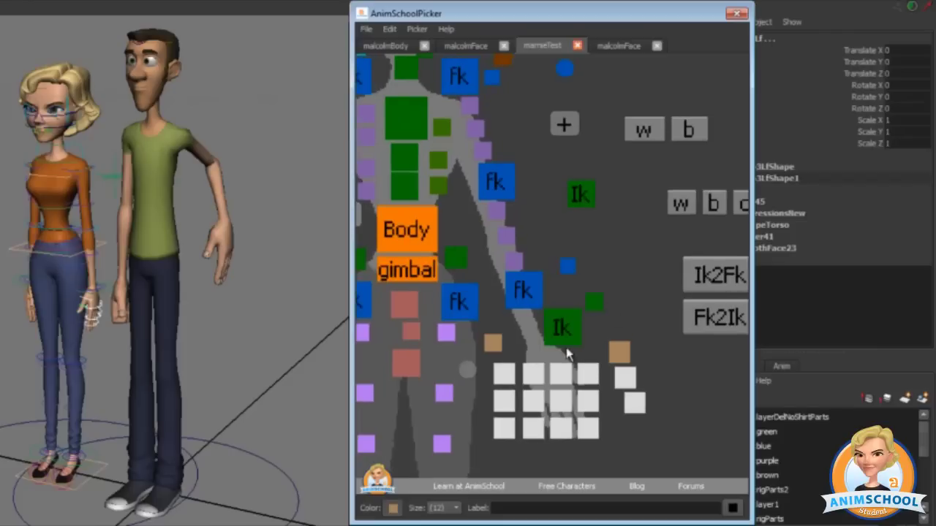
{"action": "left_click", "coordinate": [606, 285]}
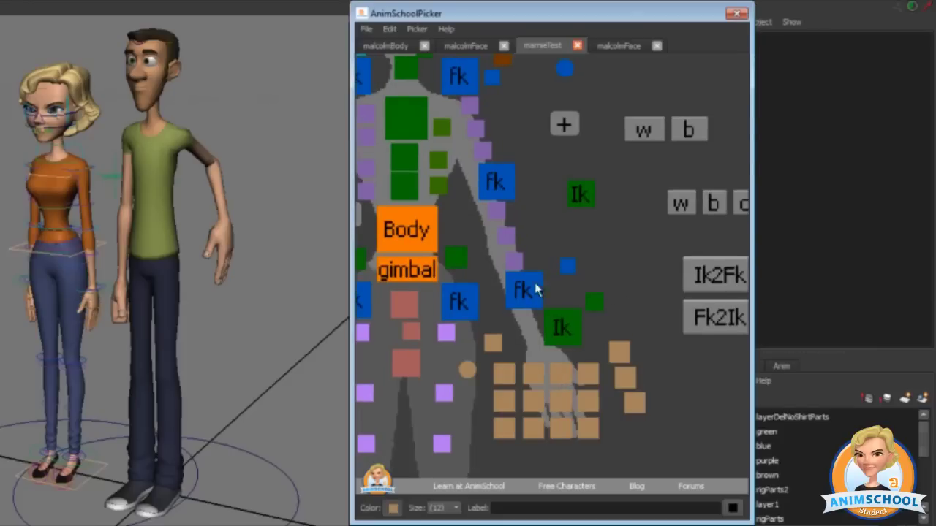
{"action": "left_click_drag", "start_coordinate": [496, 256], "coordinate": [613, 366]}
{"action": "scroll", "coordinate": [614, 365], "scroll_direction": "down", "scroll_amount": 2}
{"action": "scroll", "coordinate": [614, 365], "scroll_direction": "down", "scroll_amount": 2}
{"action": "left_click", "coordinate": [372, 223]}
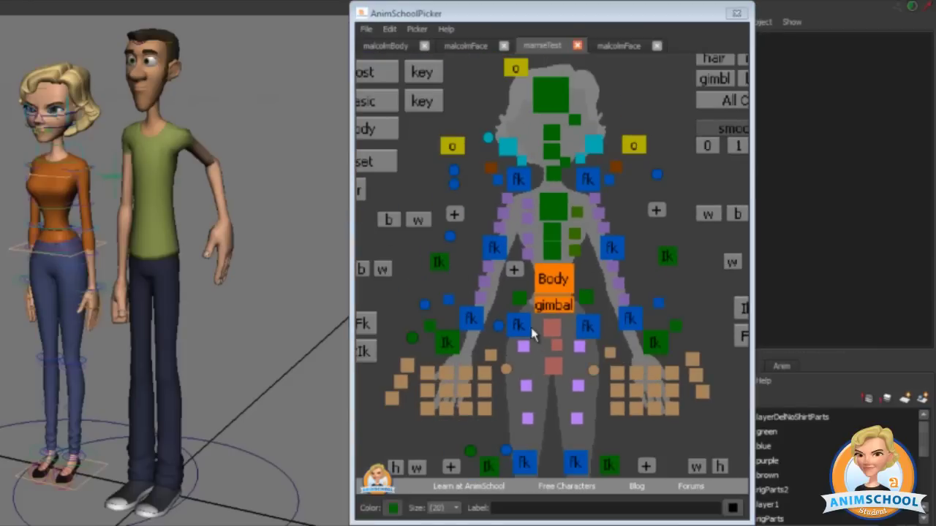
Box-select Marnie's right forearm controls, and replace that selection with some of her right-hand finger controls
{"action": "left_click_drag", "start_coordinate": [459, 257], "coordinate": [514, 326]}
{"action": "middle_click_drag", "start_coordinate": [518, 339], "coordinate": [532, 295], "text": "alt"}
{"action": "left_click_drag", "start_coordinate": [450, 342], "coordinate": [500, 390]}
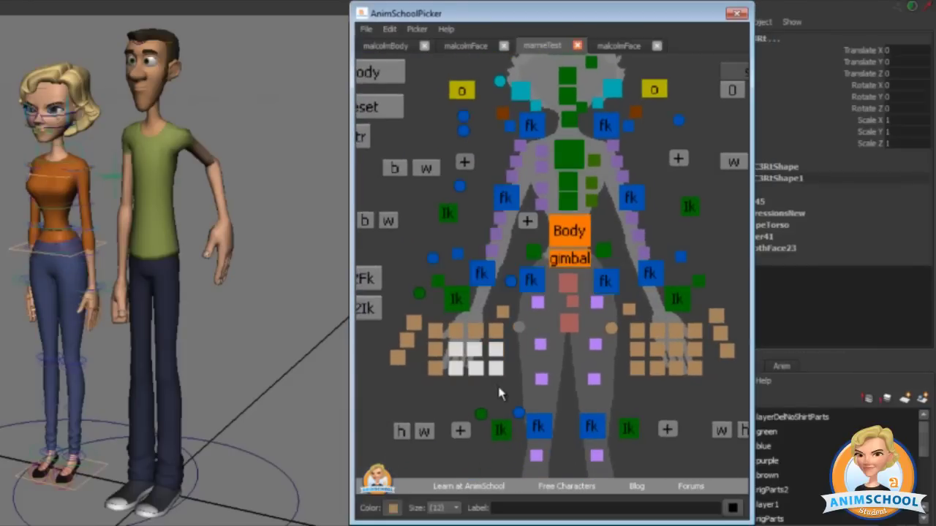
Reset the marnieTest picker's view and clear the finger control selection
{"action": "scroll", "coordinate": [497, 377], "scroll_direction": "up", "scroll_amount": 2}
{"action": "right_click", "coordinate": [432, 317]}
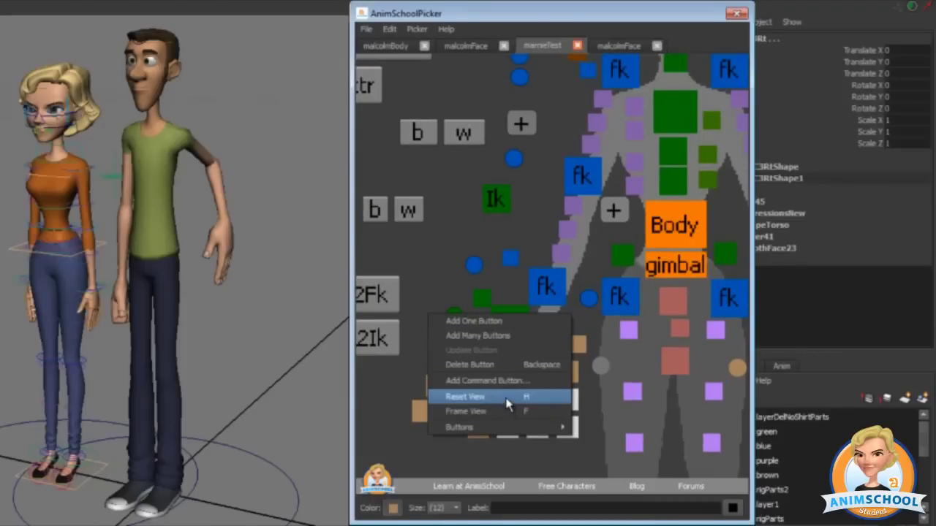
{"action": "left_click", "coordinate": [508, 397]}
{"action": "left_click", "coordinate": [443, 312]}
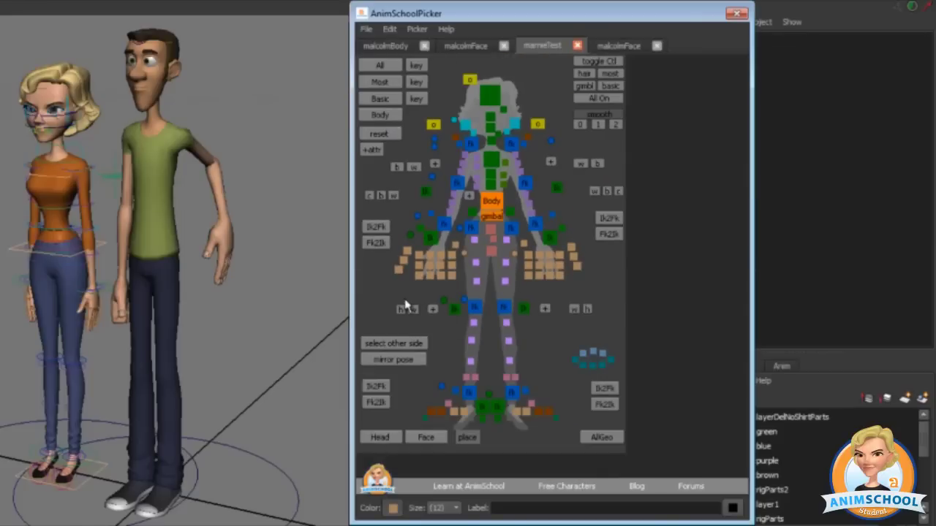
Select all of Marnie's right-hand finger controls at once with their round group button
{"action": "left_click", "coordinate": [465, 253]}
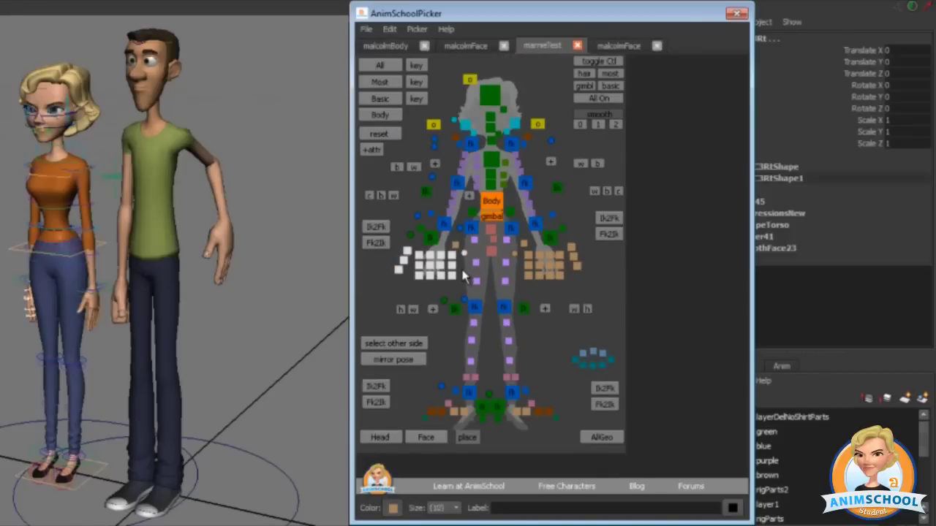
{"action": "scroll", "coordinate": [464, 272], "scroll_direction": "up", "scroll_amount": 2}
{"action": "scroll", "coordinate": [465, 273], "scroll_direction": "up", "scroll_amount": 3}
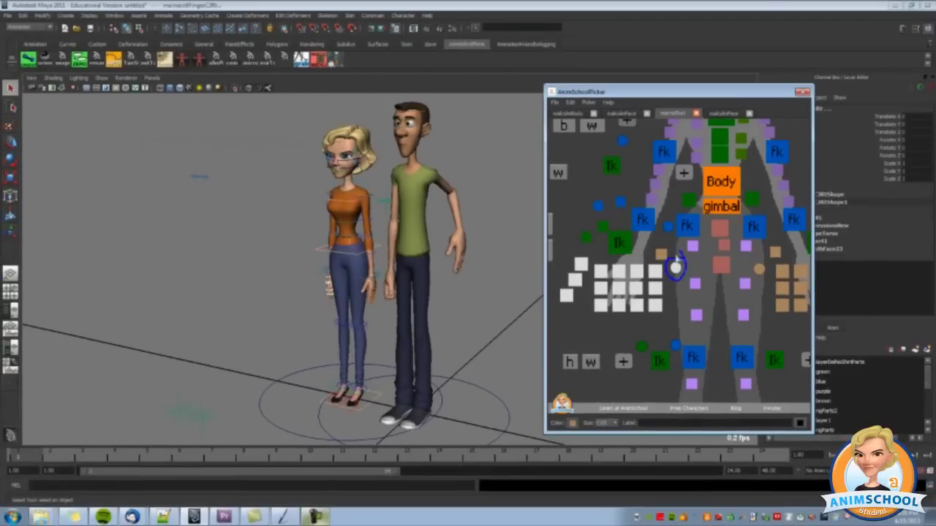
Delete the selected right-hand finger buttons together with their round group button, and undo the deletion
{"action": "left_click", "coordinate": [676, 299]}
{"action": "left_click", "coordinate": [675, 270]}
{"action": "right_click", "coordinate": [673, 269]}
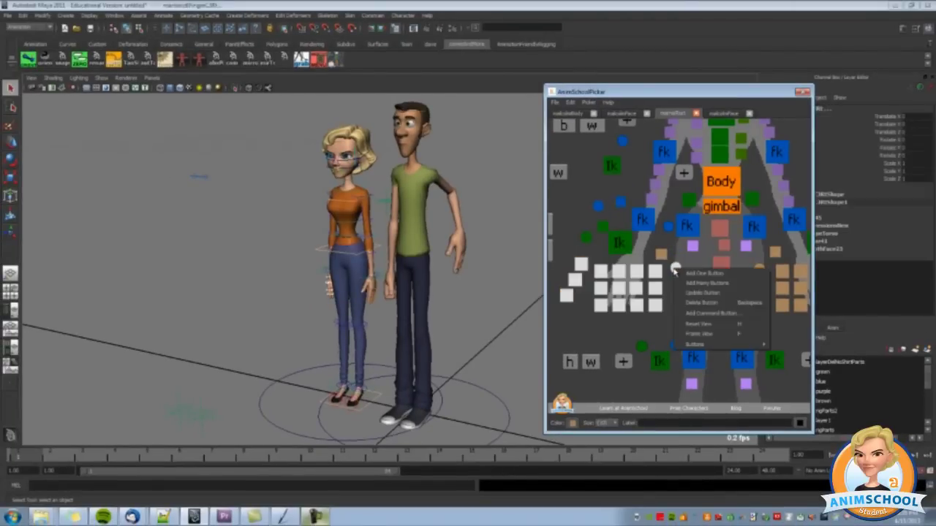
{"action": "left_click", "coordinate": [703, 305]}
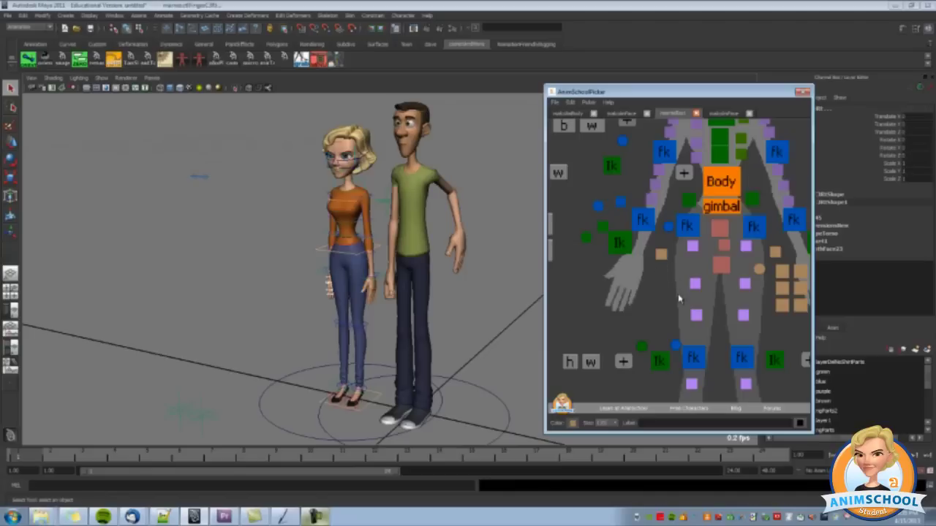
{"action": "key", "text": "ctrl+z"}
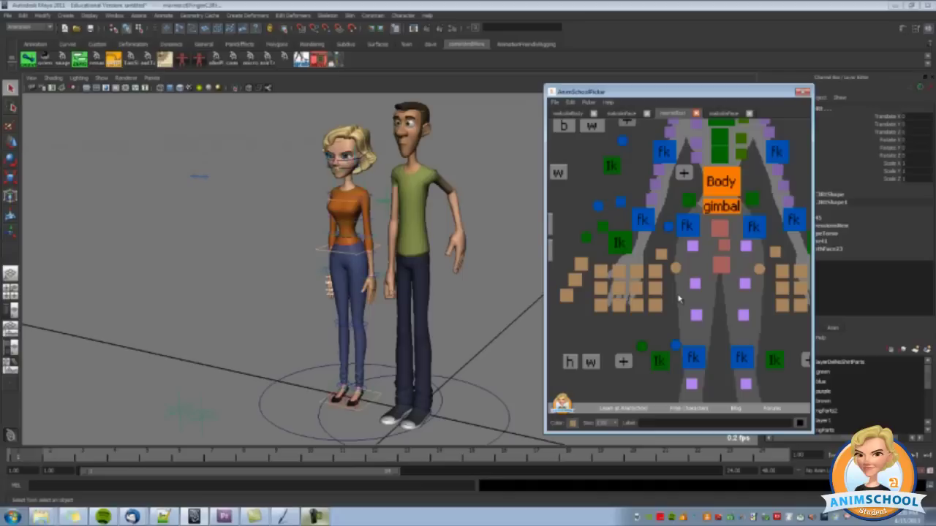
Reselect Marnie's right-hand finger controls with the restored round group button
{"action": "left_click", "coordinate": [674, 269]}
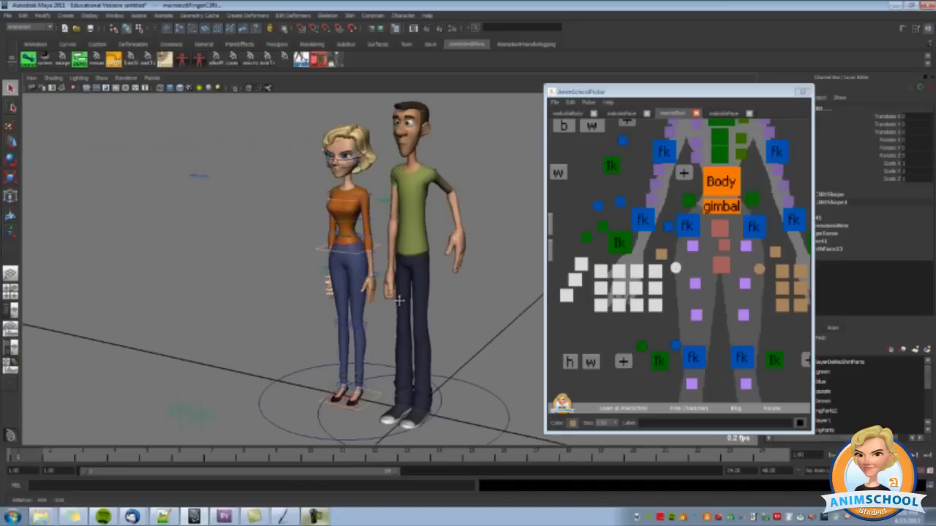
{"action": "middle_click_drag", "start_coordinate": [402, 300], "coordinate": [394, 303], "text": "alt"}
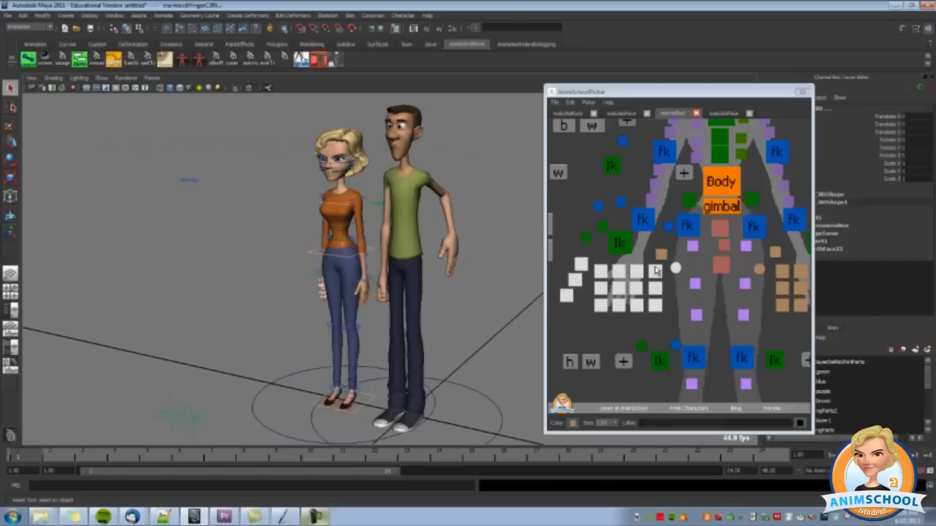
{"action": "left_click", "coordinate": [689, 268]}
{"action": "left_click", "coordinate": [674, 271]}
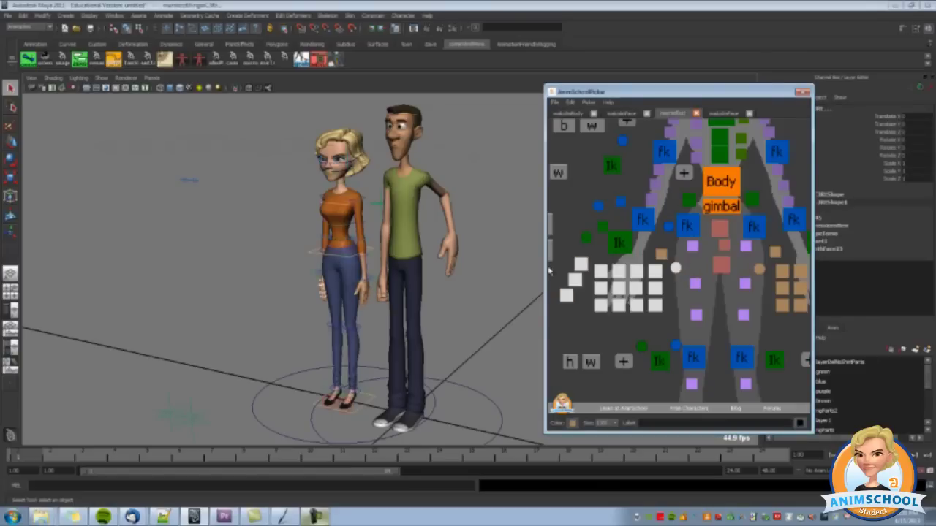
Select Marnie's main body control directly on the rig in the viewport
{"action": "left_click", "coordinate": [374, 271]}
{"action": "left_click", "coordinate": [313, 255]}
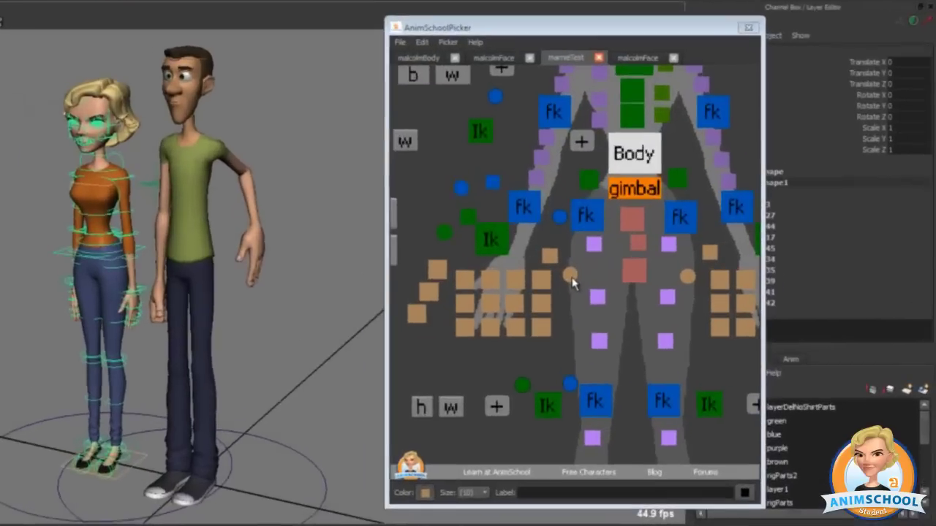
Delete Marnie's right-hand finger buttons together with their round group button from the picker
{"action": "right_click", "coordinate": [678, 274]}
{"action": "left_click", "coordinate": [547, 278]}
{"action": "right_click", "coordinate": [547, 278]}
{"action": "left_click", "coordinate": [588, 330]}
{"action": "left_click", "coordinate": [541, 307]}
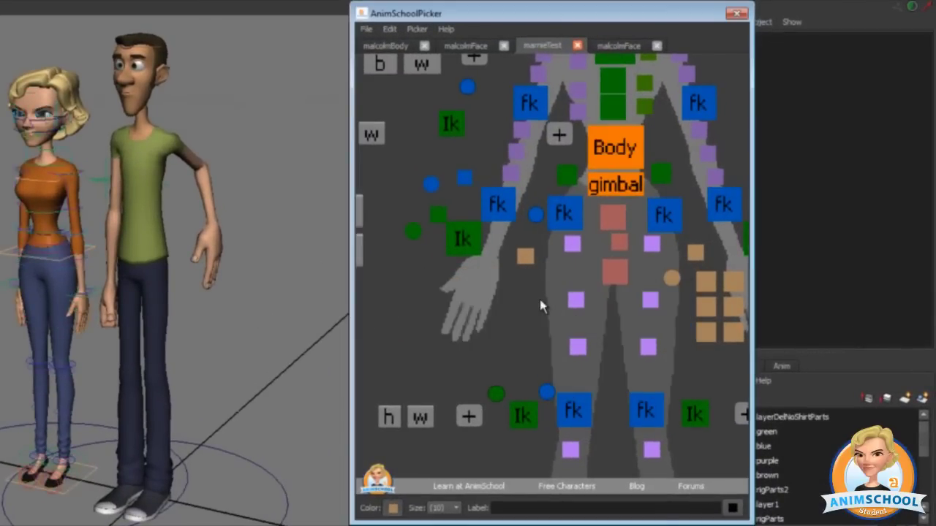
Undo the button deletion in the picker, test the restored round group button on the right-hand fingers, and clear the selection
{"action": "key", "text": "ctrl+z"}
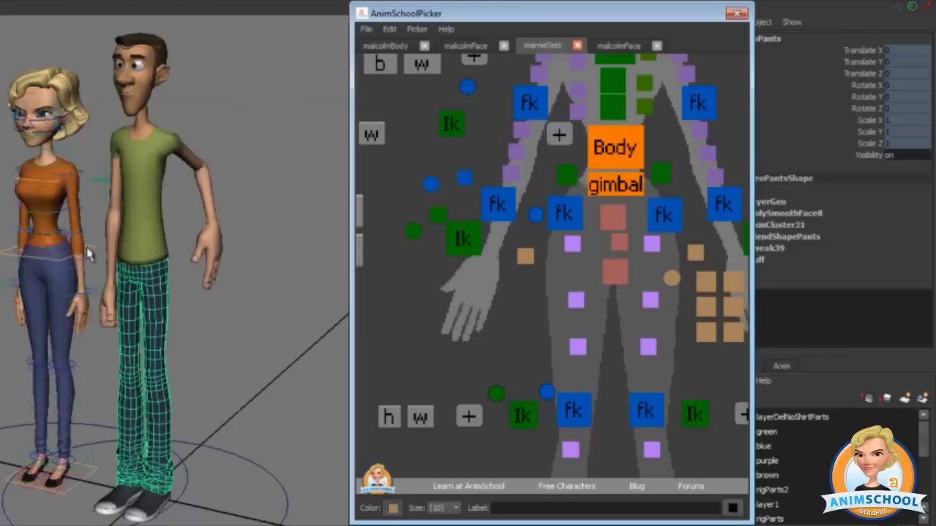
{"action": "mouse_move", "coordinate": [212, 247]}
{"action": "left_mouse_down"}
{"action": "mouse_move", "coordinate": [154, 479]}
{"action": "mouse_move", "coordinate": [106, 255]}
{"action": "left_mouse_up"}
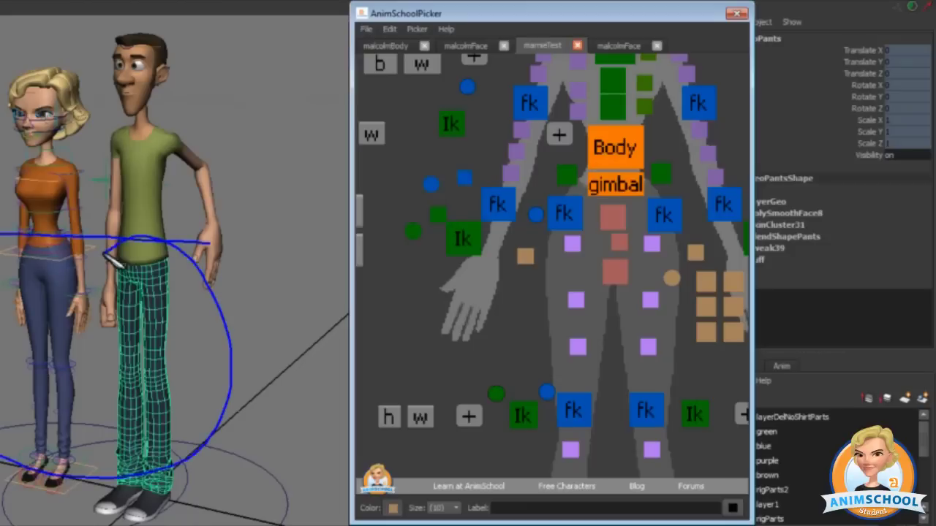
{"action": "left_click", "coordinate": [390, 29]}
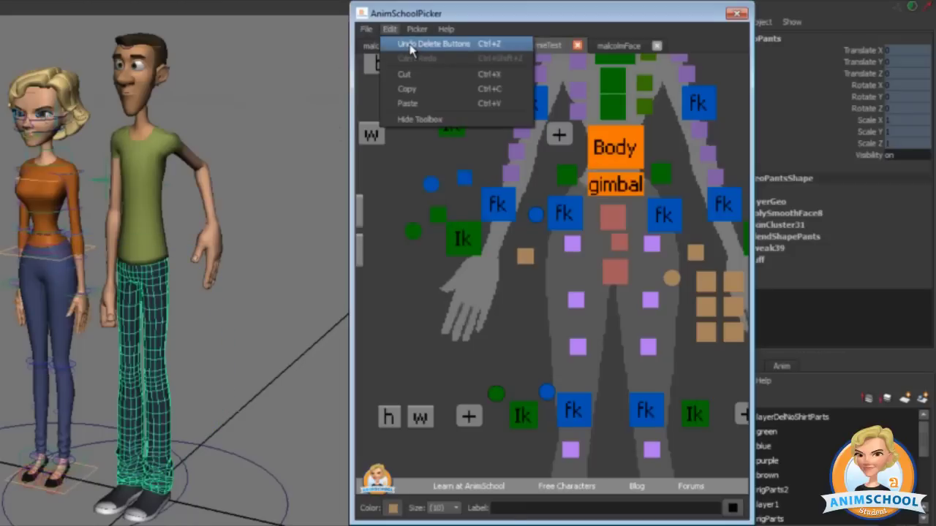
{"action": "left_click", "coordinate": [411, 47]}
{"action": "left_click", "coordinate": [548, 279]}
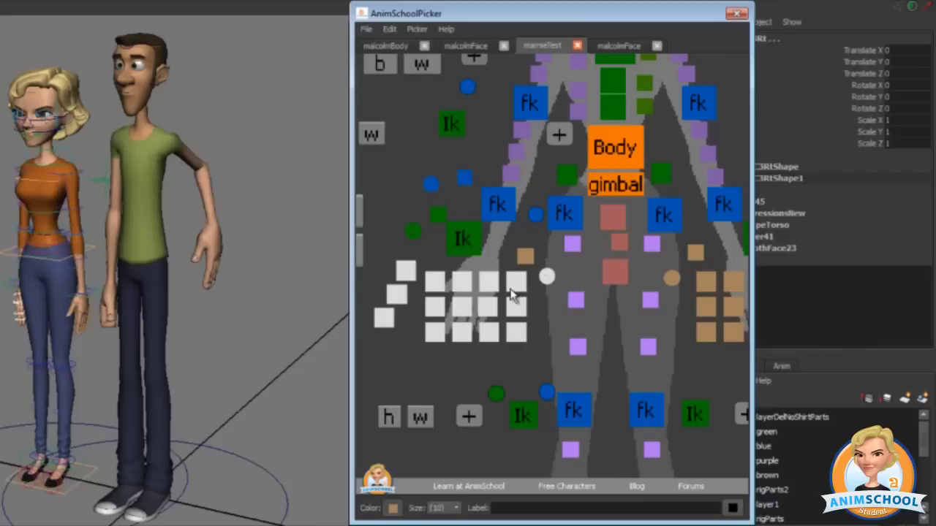
{"action": "left_click", "coordinate": [538, 292]}
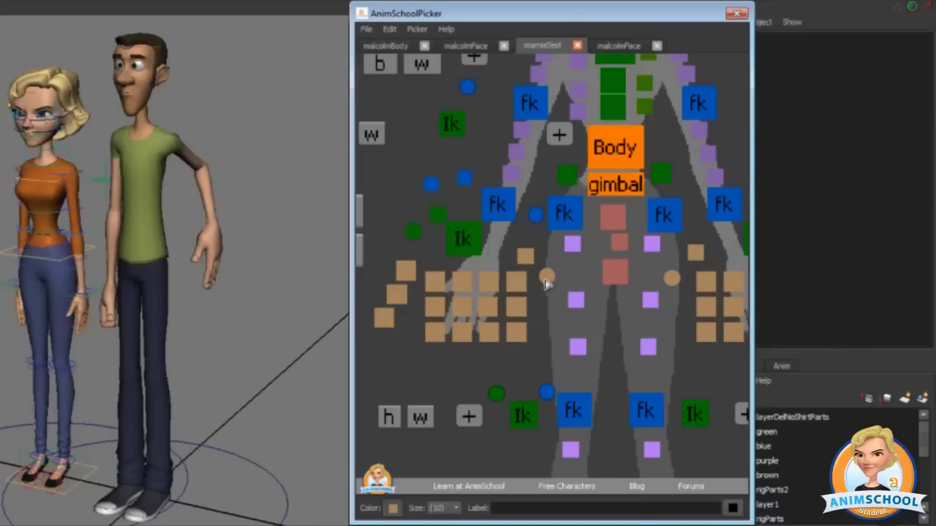
Delete only the round group button of the right-hand fingers, and box-select the remaining grid of right-hand finger buttons
{"action": "left_click", "coordinate": [547, 277]}
{"action": "key", "text": "Delete"}
{"action": "middle_click_drag", "start_coordinate": [571, 261], "coordinate": [525, 304], "text": "alt"}
{"action": "scroll", "coordinate": [526, 310], "scroll_direction": "down", "scroll_amount": 5}
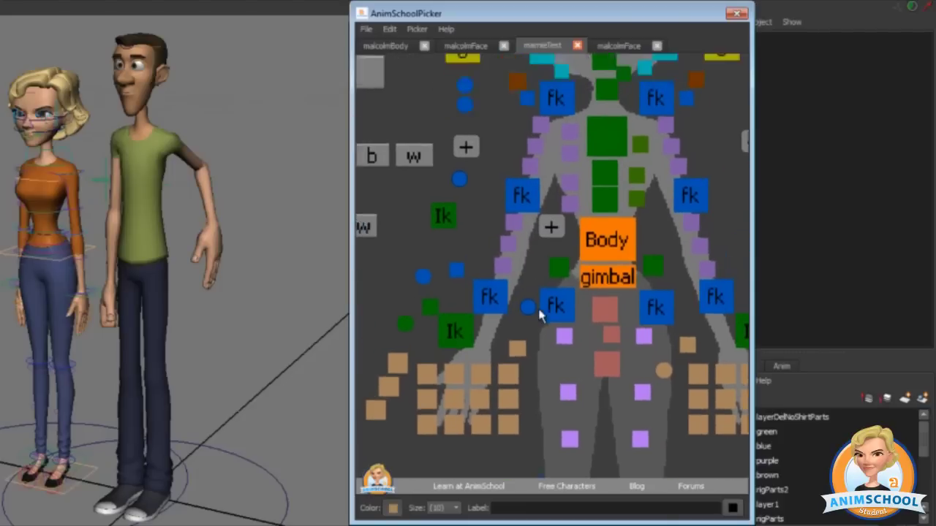
{"action": "left_click_drag", "start_coordinate": [506, 248], "coordinate": [441, 307]}
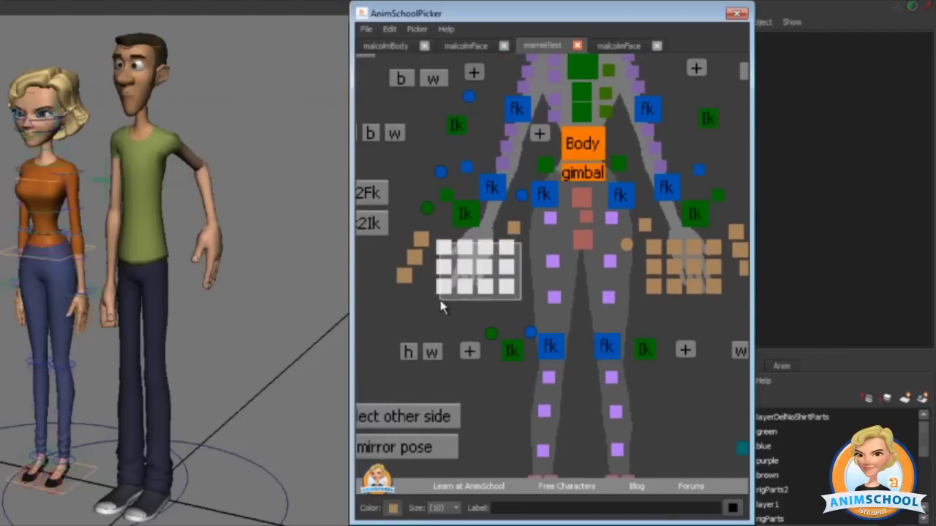
{"action": "left_click", "coordinate": [500, 316]}
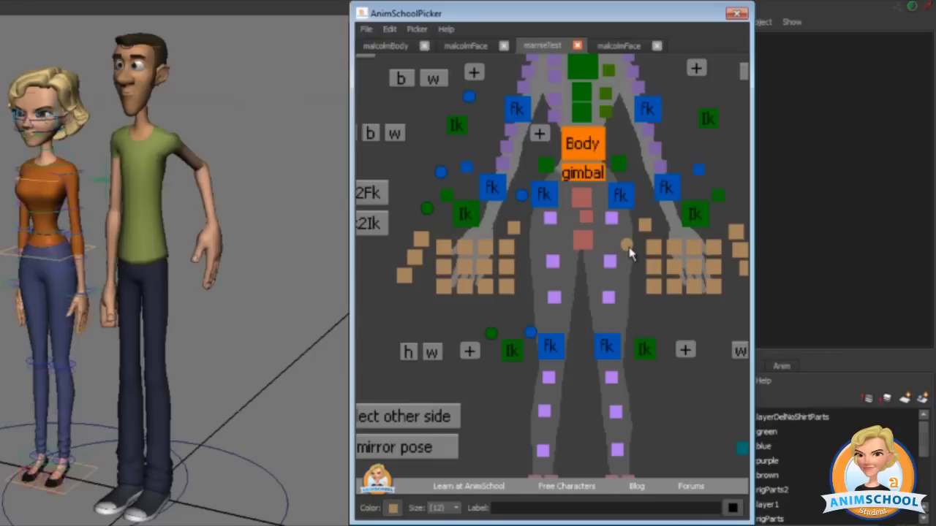
Select all of Marnie's right-arm controls with the + group button beside the upper arm
{"action": "left_click", "coordinate": [628, 247]}
{"action": "middle_click_drag", "start_coordinate": [575, 223], "coordinate": [605, 292], "text": "alt"}
{"action": "middle_click_drag", "start_coordinate": [548, 218], "coordinate": [593, 290], "text": "alt"}
{"action": "left_click", "coordinate": [551, 212]}
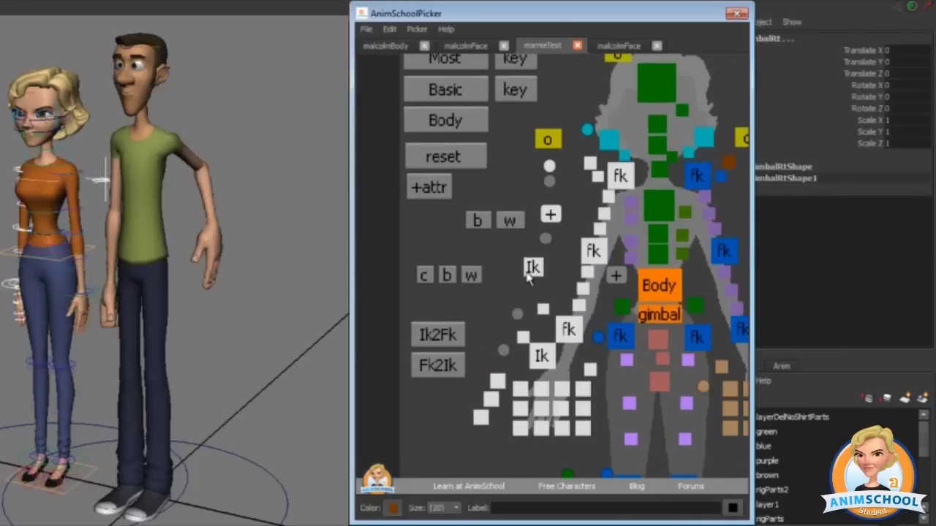
{"action": "middle_click_drag", "start_coordinate": [584, 226], "coordinate": [578, 197], "text": "alt"}
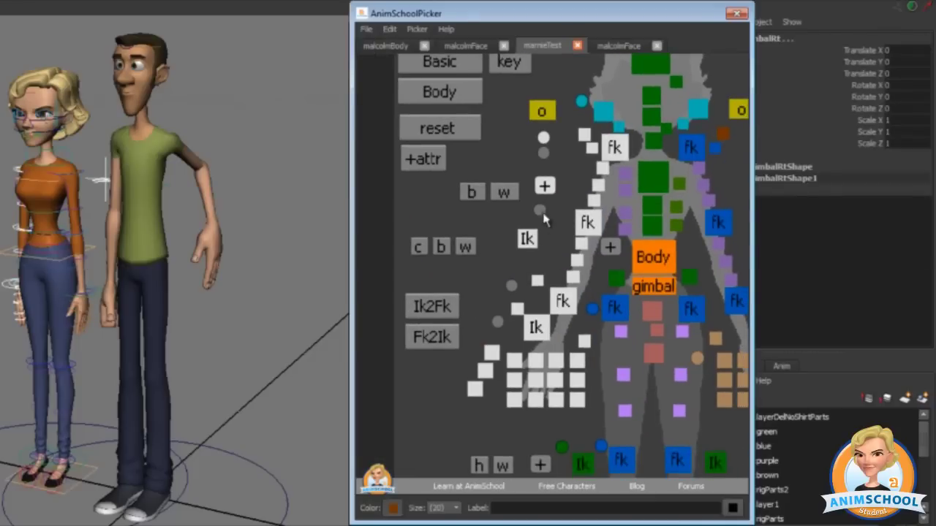
Isolate the + group button beside Marnie's right arm and resize it through 13, 7 and 19 to a final size of 12
{"action": "left_click", "coordinate": [448, 507]}
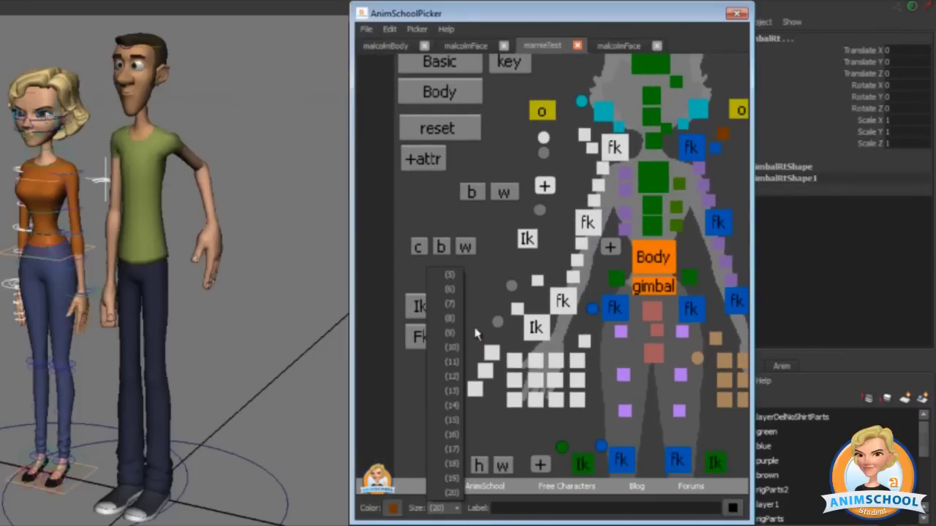
{"action": "left_click", "coordinate": [594, 17]}
{"action": "left_click_drag", "start_coordinate": [532, 174], "coordinate": [547, 185]}
{"action": "left_click", "coordinate": [449, 508]}
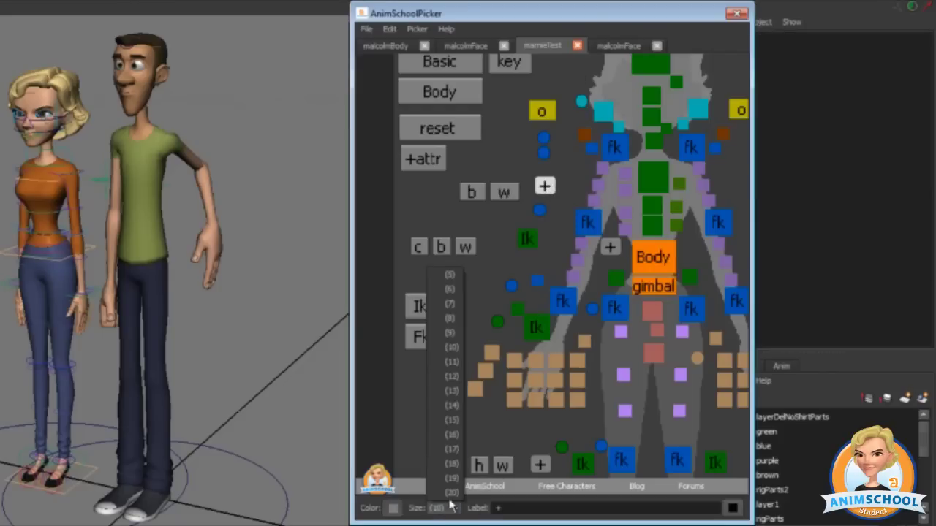
{"action": "left_click", "coordinate": [452, 394]}
{"action": "left_click", "coordinate": [447, 508]}
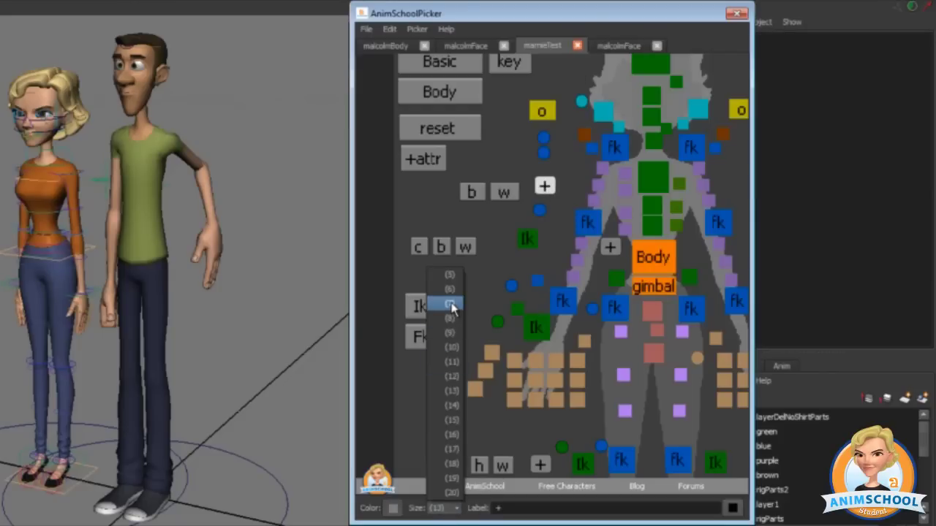
{"action": "left_click", "coordinate": [451, 305]}
{"action": "left_click", "coordinate": [445, 505]}
{"action": "left_click", "coordinate": [446, 482]}
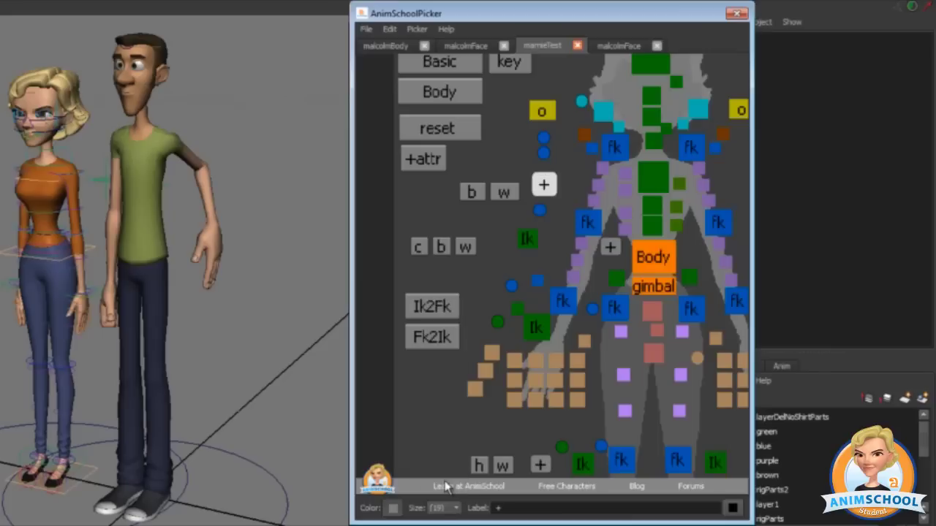
{"action": "left_click", "coordinate": [447, 507]}
{"action": "left_click", "coordinate": [446, 378]}
{"action": "left_click", "coordinate": [433, 510]}
{"action": "left_click", "coordinate": [394, 403]}
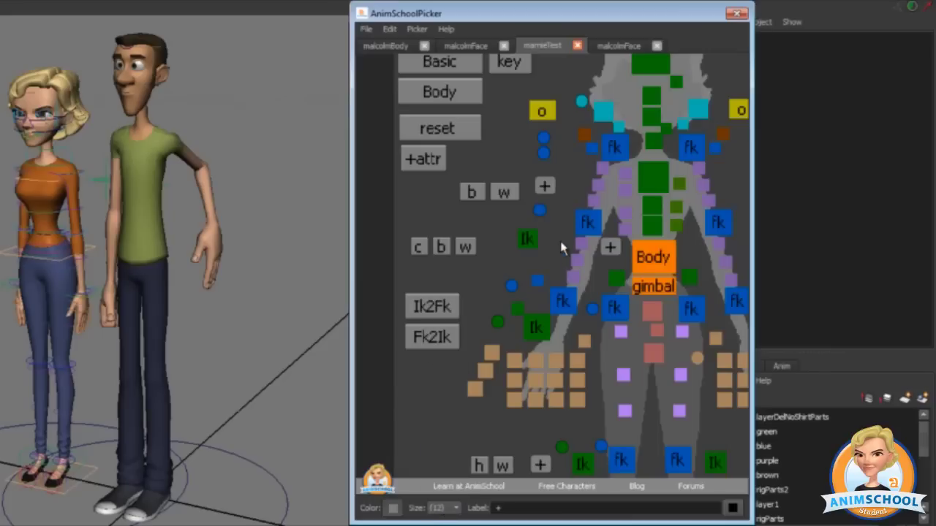
Reselect Marnie's right-arm controls through the resized + group button and clear the selection
{"action": "left_click_drag", "start_coordinate": [560, 241], "coordinate": [585, 276]}
{"action": "middle_click_drag", "start_coordinate": [590, 275], "coordinate": [533, 293], "text": "alt"}
{"action": "left_click", "coordinate": [488, 203]}
{"action": "left_click_drag", "start_coordinate": [527, 187], "coordinate": [547, 221]}
{"action": "left_click", "coordinate": [513, 196]}
{"action": "left_click", "coordinate": [488, 205]}
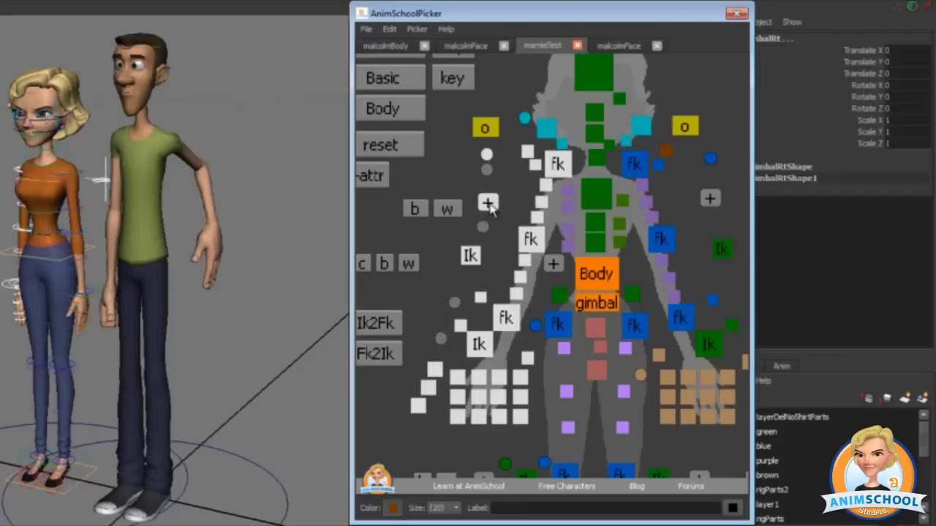
{"action": "left_click", "coordinate": [517, 210]}
Box-select Marnie's left-hand finger buttons in the full-body picker layout and clear the selection
{"action": "scroll", "coordinate": [679, 264], "scroll_direction": "down", "scroll_amount": 2}
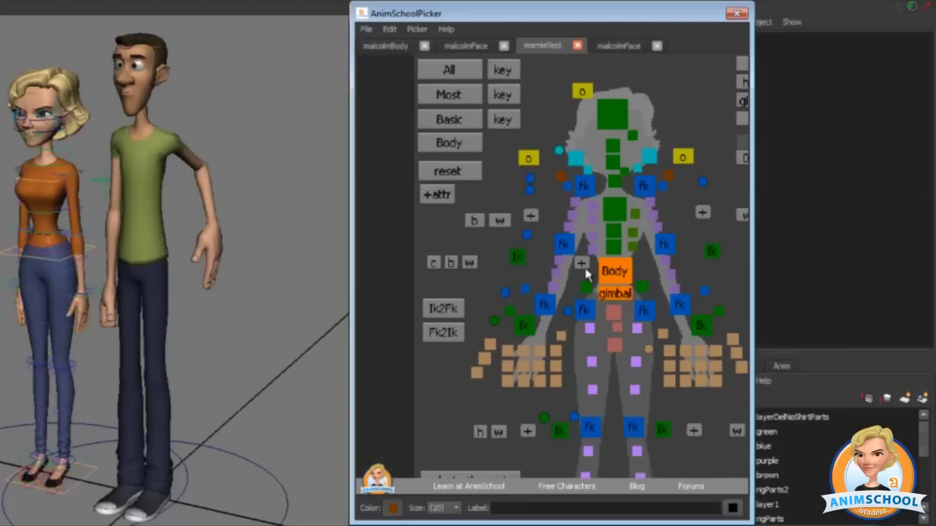
{"action": "scroll", "coordinate": [620, 304], "scroll_direction": "down", "scroll_amount": 3}
{"action": "middle_click_drag", "start_coordinate": [620, 304], "coordinate": [531, 244], "text": "alt"}
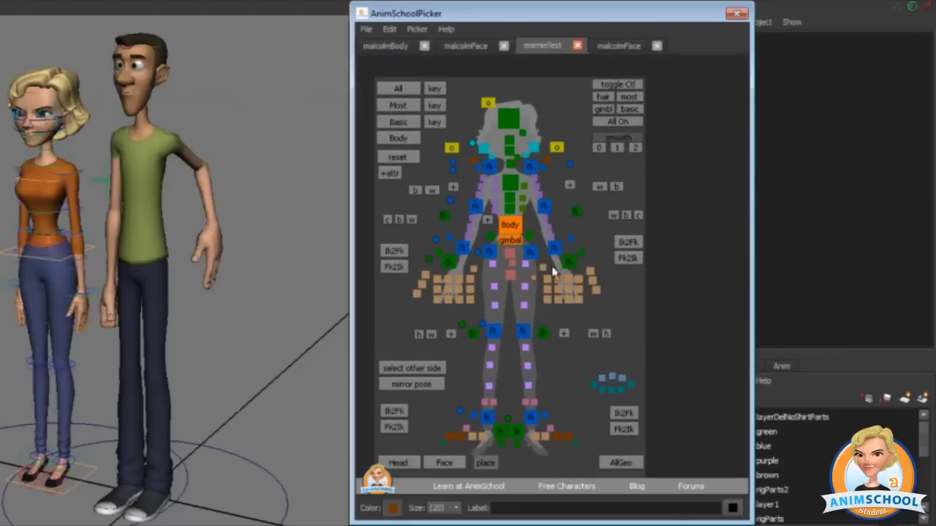
{"action": "left_click_drag", "start_coordinate": [543, 276], "coordinate": [619, 319]}
{"action": "left_click", "coordinate": [541, 313]}
Select all of Marnie's controls repeatedly with the All group button, clearing the selection each time
{"action": "left_click", "coordinate": [395, 90]}
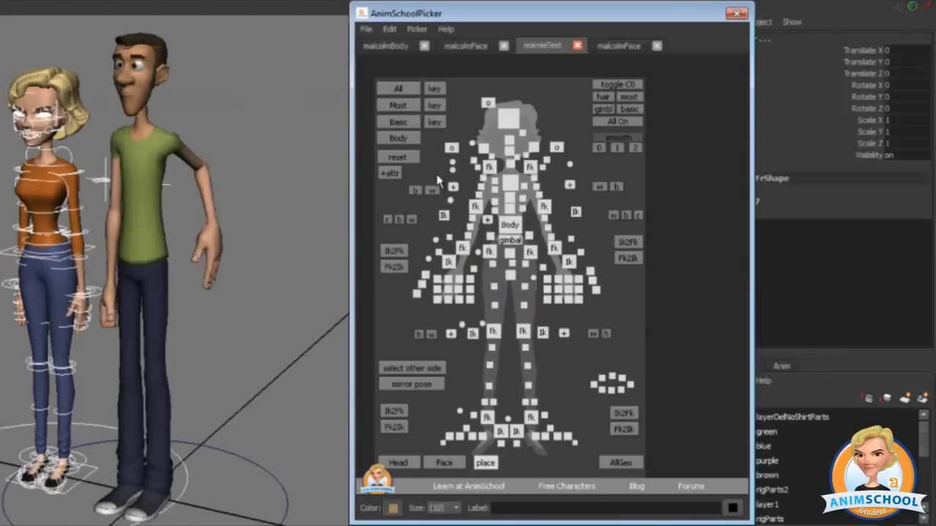
{"action": "left_click", "coordinate": [437, 176]}
{"action": "left_click", "coordinate": [386, 89]}
{"action": "right_click", "coordinate": [670, 458]}
{"action": "left_click", "coordinate": [642, 369]}
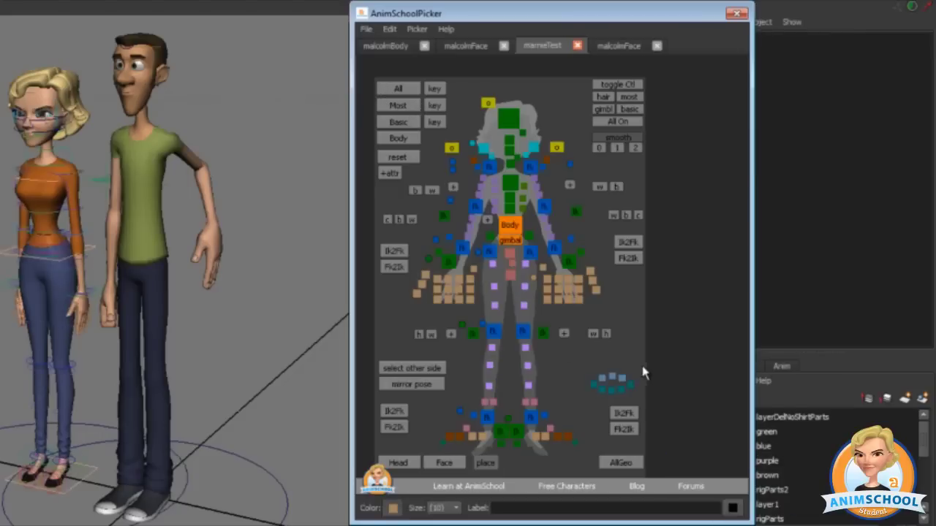
{"action": "left_click", "coordinate": [414, 121]}
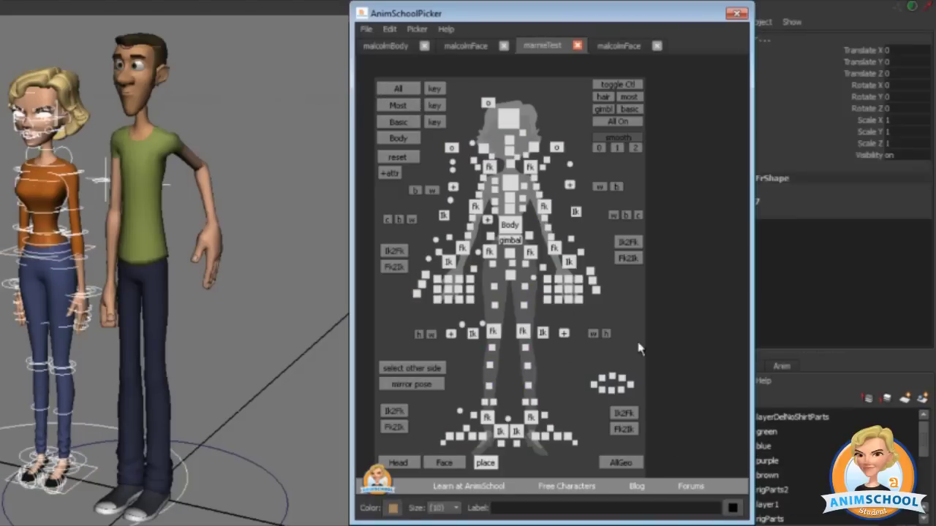
{"action": "left_click", "coordinate": [681, 334]}
Examine Marnie's picker layout at close and full-body views to compare the body, hand and leg buttons
{"action": "right_click_drag", "start_coordinate": [688, 333], "coordinate": [459, 331], "text": "alt"}
{"action": "middle_click_drag", "start_coordinate": [591, 309], "coordinate": [517, 345], "text": "alt"}
{"action": "mouse_move", "coordinate": [615, 423]}
{"action": "left_mouse_down"}
{"action": "mouse_move", "coordinate": [604, 109]}
{"action": "mouse_move", "coordinate": [621, 426]}
{"action": "mouse_move", "coordinate": [622, 413]}
{"action": "left_mouse_up"}
{"action": "scroll", "coordinate": [555, 336], "scroll_direction": "up", "scroll_amount": 5}
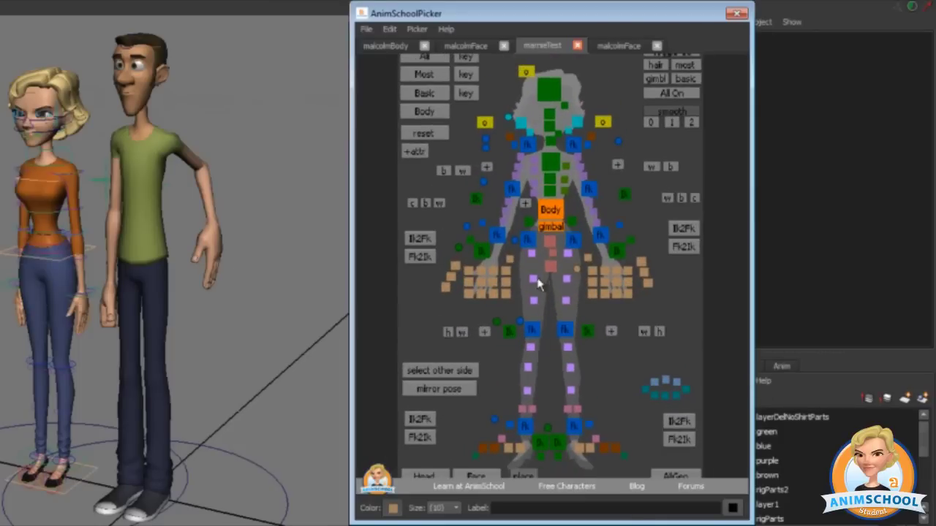
{"action": "mouse_move", "coordinate": [481, 302]}
{"action": "right_mouse_down", "text": "alt"}
{"action": "mouse_move", "coordinate": [583, 303]}
{"action": "mouse_move", "coordinate": [481, 302]}
{"action": "right_mouse_up", "text": "alt"}
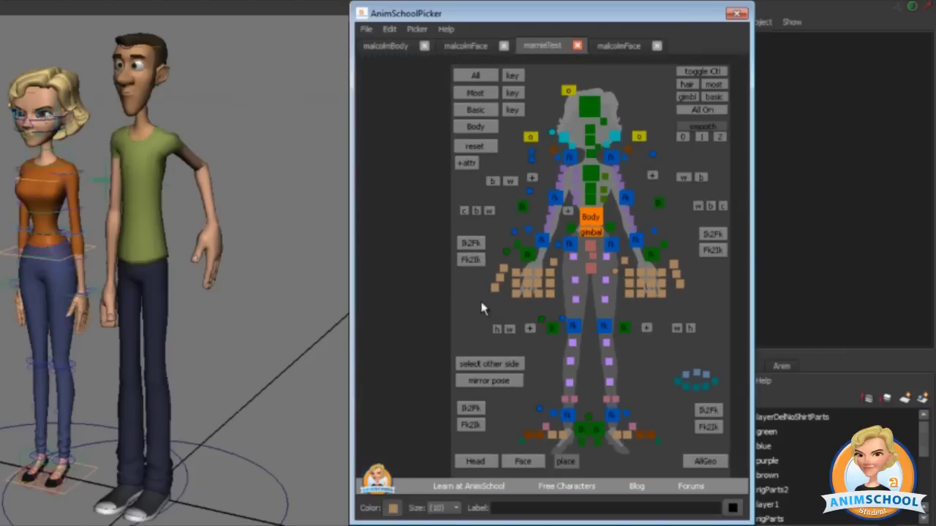
{"action": "scroll", "coordinate": [489, 312], "scroll_direction": "up", "scroll_amount": 5}
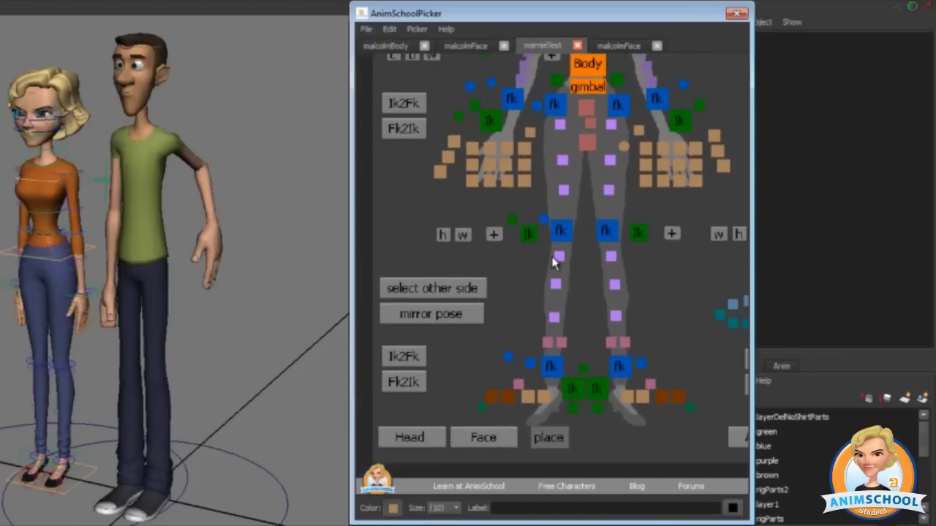
{"action": "scroll", "coordinate": [553, 263], "scroll_direction": "down", "scroll_amount": 5}
Select a purple control button on Marnie's left lower leg and swap the selection to the opposite side and back
{"action": "left_click", "coordinate": [505, 339]}
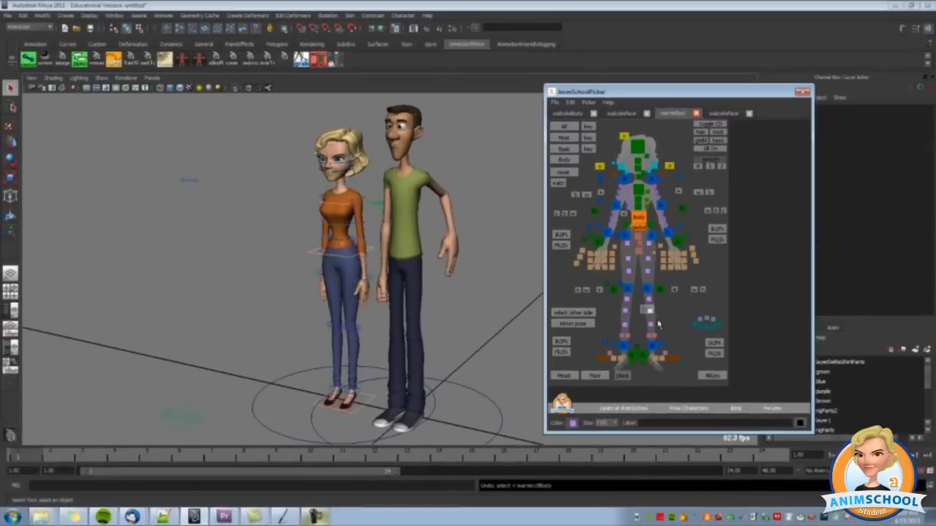
{"action": "left_click", "coordinate": [578, 316]}
{"action": "left_click", "coordinate": [578, 316]}
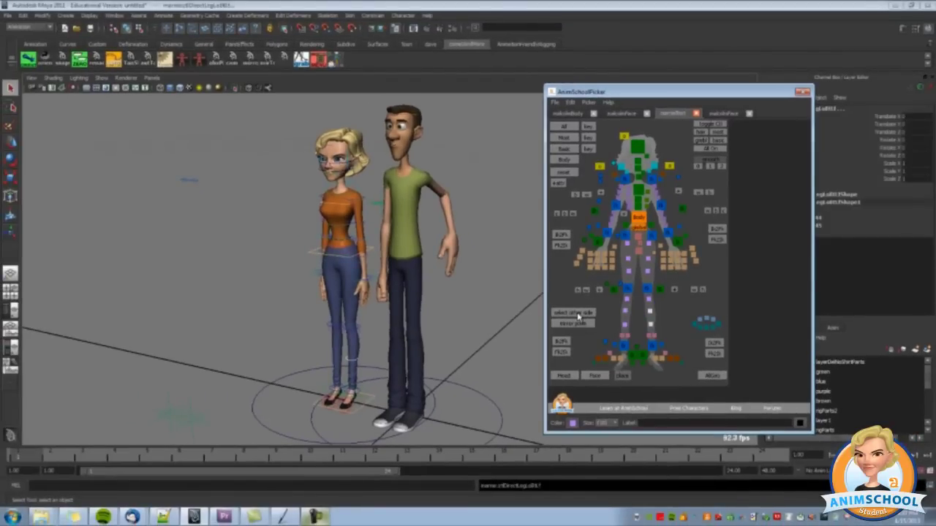
Box-select Marnie's left-hand buttons and swap the selection repeatedly between her left and right hands
{"action": "left_click_drag", "start_coordinate": [662, 248], "coordinate": [708, 277]}
{"action": "left_click", "coordinate": [582, 313]}
{"action": "left_click", "coordinate": [583, 314]}
{"action": "left_click", "coordinate": [583, 314]}
{"action": "left_click", "coordinate": [583, 313]}
{"action": "right_click_drag", "start_coordinate": [406, 291], "coordinate": [443, 247], "text": "alt"}
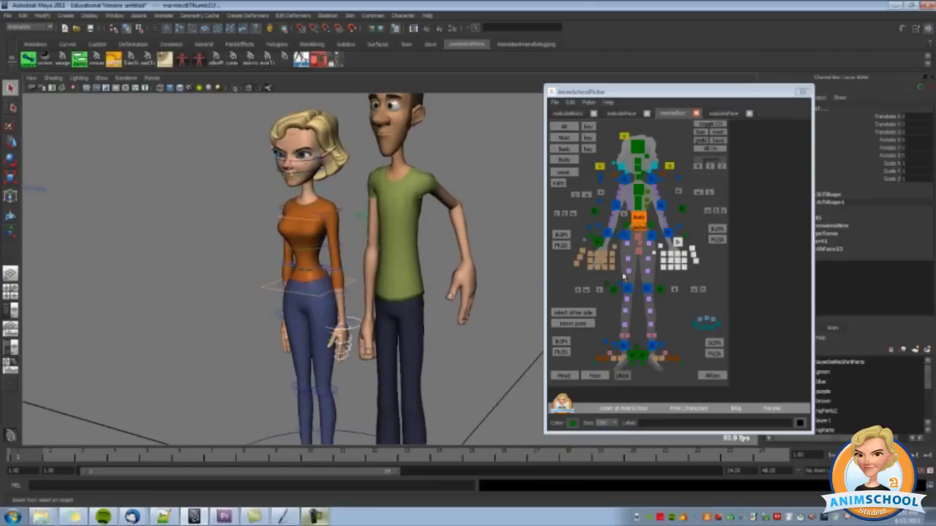
Switch to the malcolmBody picker, select Malcolm's left-hand finger controls, and clear the selection
{"action": "left_click", "coordinate": [618, 113]}
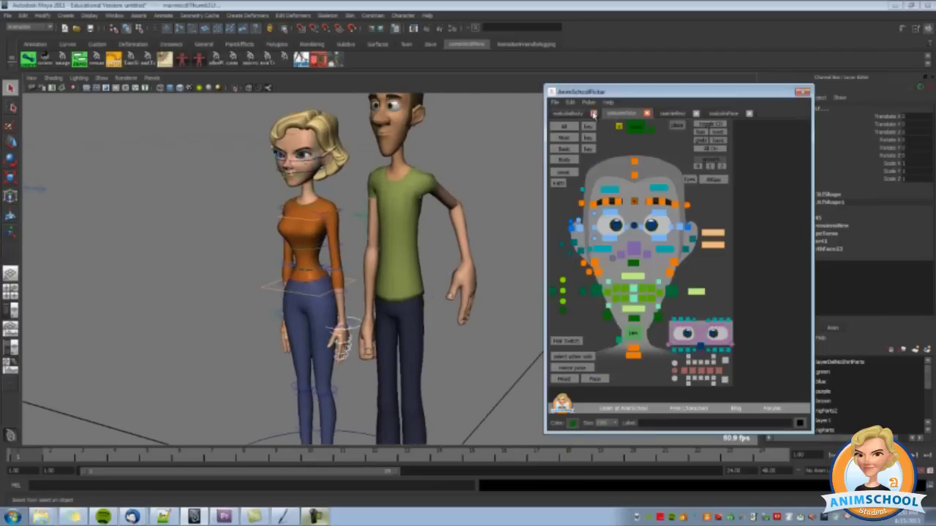
{"action": "left_click", "coordinate": [574, 113]}
{"action": "left_click", "coordinate": [660, 255]}
{"action": "left_click_drag", "start_coordinate": [487, 262], "coordinate": [475, 264], "text": "alt"}
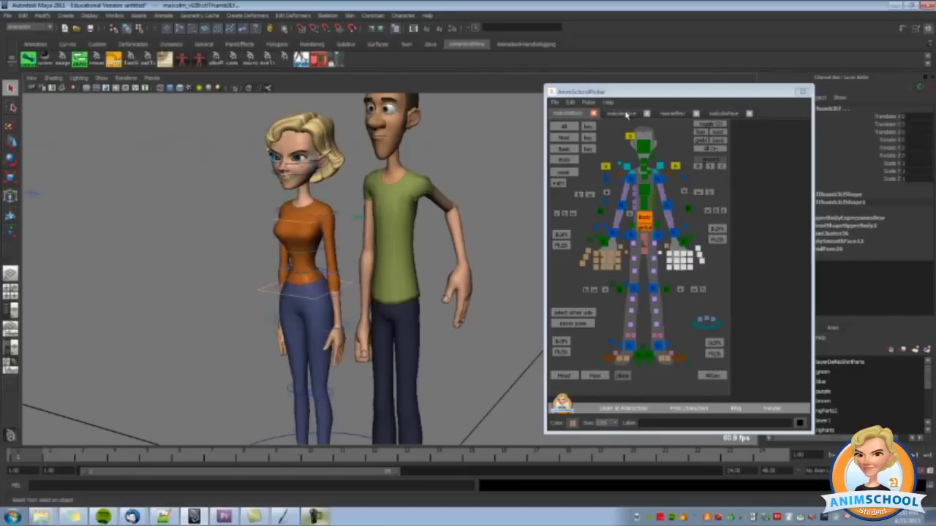
{"action": "left_click", "coordinate": [625, 114]}
{"action": "left_click", "coordinate": [573, 114]}
{"action": "left_click", "coordinate": [495, 263]}
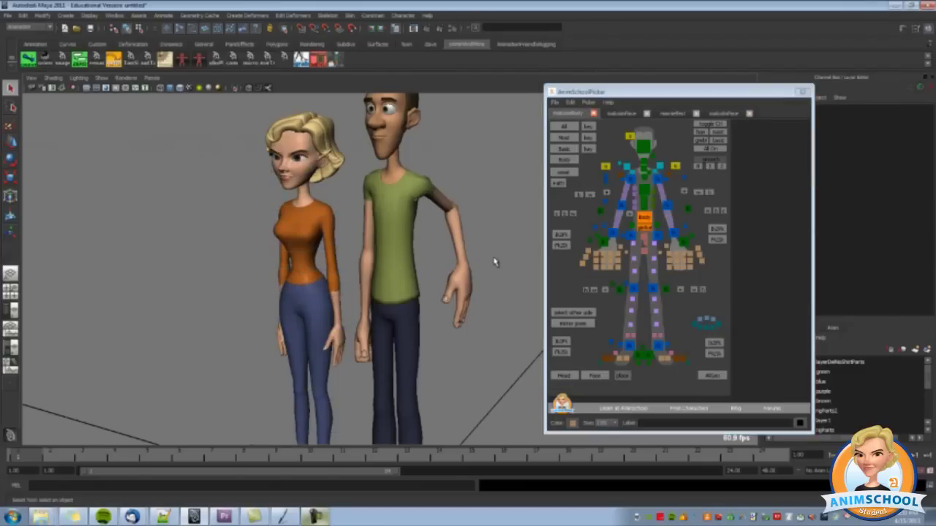
Turn on the display of all of Malcolm's rig controls from his body picker
{"action": "right_click_drag", "start_coordinate": [492, 259], "coordinate": [553, 259], "text": "alt"}
{"action": "left_click", "coordinate": [708, 150]}
{"action": "left_click", "coordinate": [519, 294]}
Select Malcolm's left-hand and left-arm controls and mirror their pose to his right side
{"action": "left_click_drag", "start_coordinate": [667, 257], "coordinate": [698, 275]}
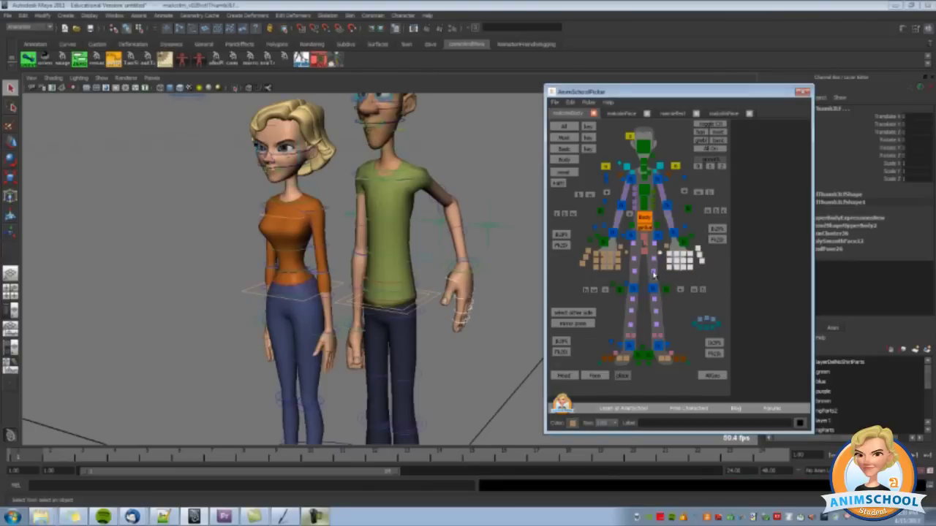
{"action": "left_click", "coordinate": [683, 193]}
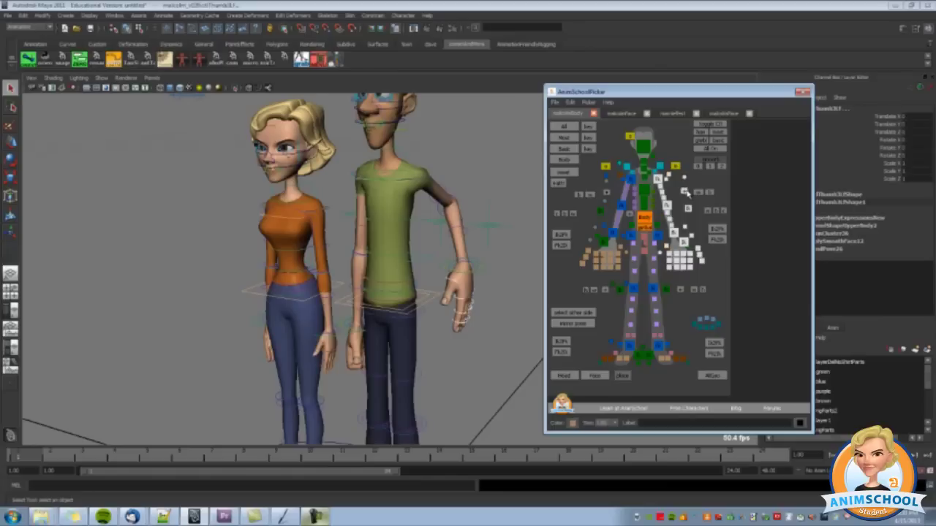
{"action": "left_click", "coordinate": [570, 325]}
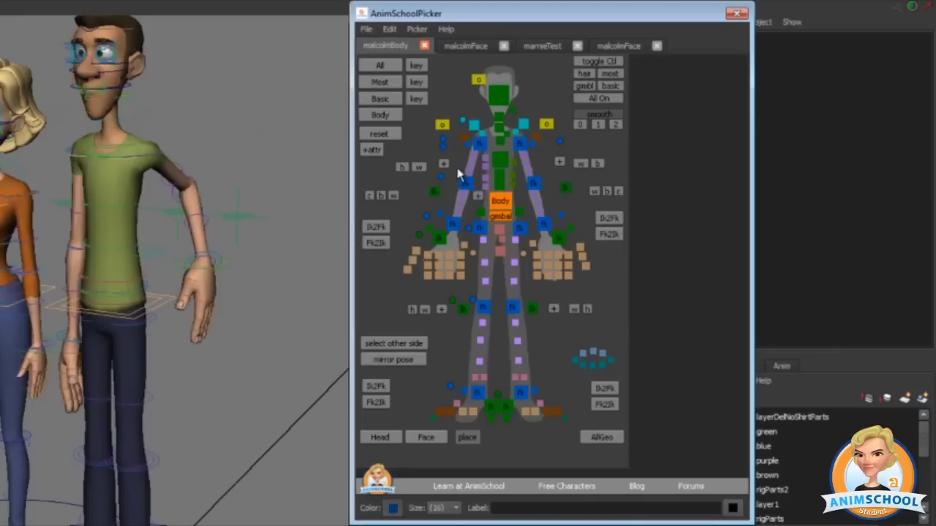
Select Malcolm's right-arm controls and his spine controls in turn through their group selection buttons
{"action": "left_click", "coordinate": [444, 165]}
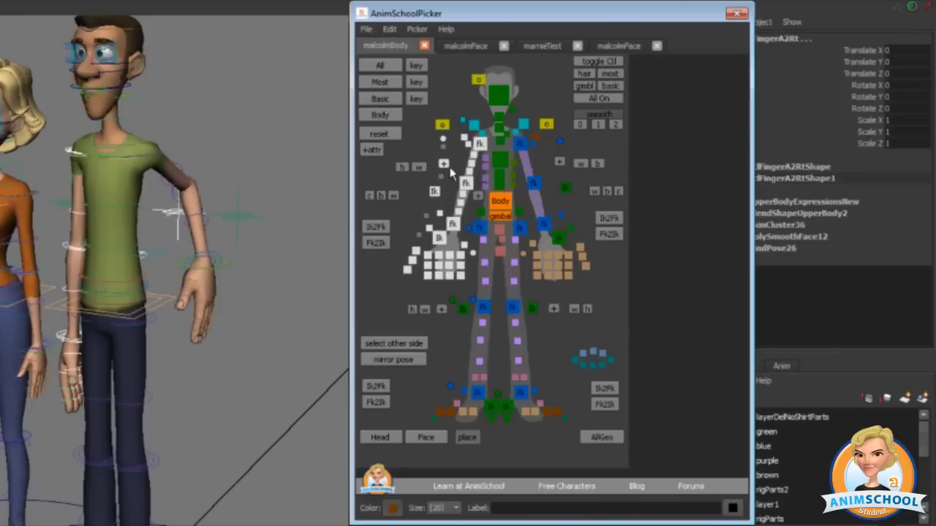
{"action": "left_click", "coordinate": [477, 198]}
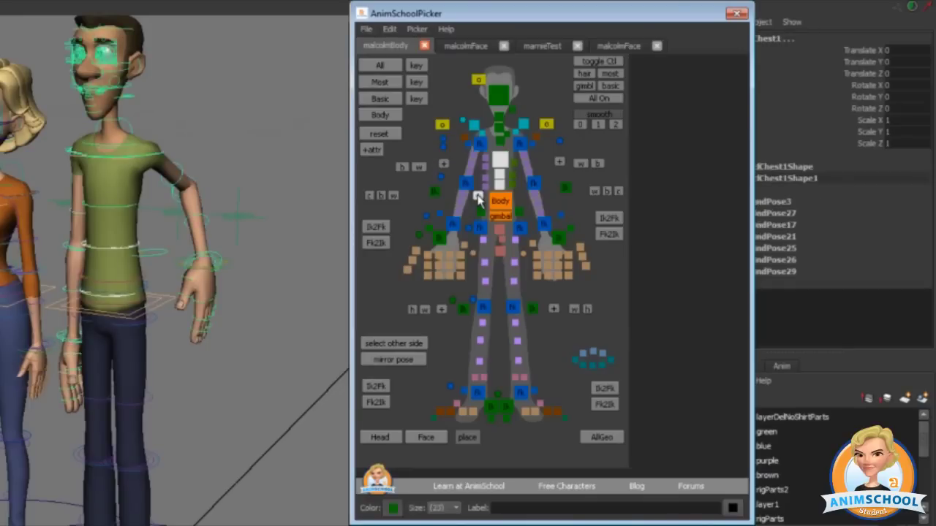
{"action": "left_click", "coordinate": [453, 175]}
{"action": "left_click", "coordinate": [477, 197]}
Select the spine group, add the upper chest control to the selection, and update the spine's + group button with it
{"action": "middle_click_drag", "start_coordinate": [532, 198], "coordinate": [553, 262], "text": "alt"}
{"action": "scroll", "coordinate": [554, 261], "scroll_direction": "up", "scroll_amount": 1}
{"action": "scroll", "coordinate": [554, 262], "scroll_direction": "up", "scroll_amount": 3}
{"action": "middle_click_drag", "start_coordinate": [551, 190], "coordinate": [519, 247], "text": "alt"}
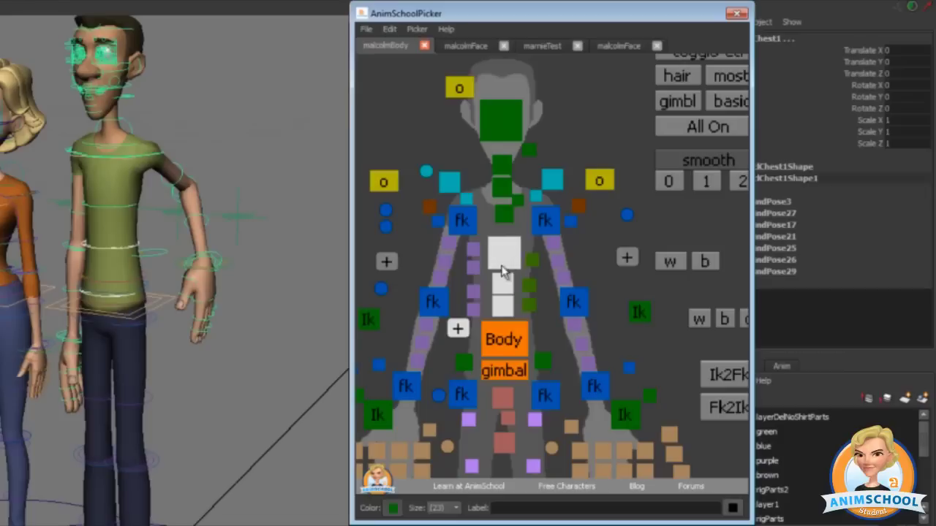
{"action": "mouse_move", "coordinate": [526, 228]}
{"action": "left_mouse_down"}
{"action": "mouse_move", "coordinate": [472, 232]}
{"action": "mouse_move", "coordinate": [517, 221]}
{"action": "mouse_move", "coordinate": [509, 197]}
{"action": "left_mouse_up"}
{"action": "left_click", "coordinate": [460, 316]}
{"action": "left_click", "coordinate": [459, 326]}
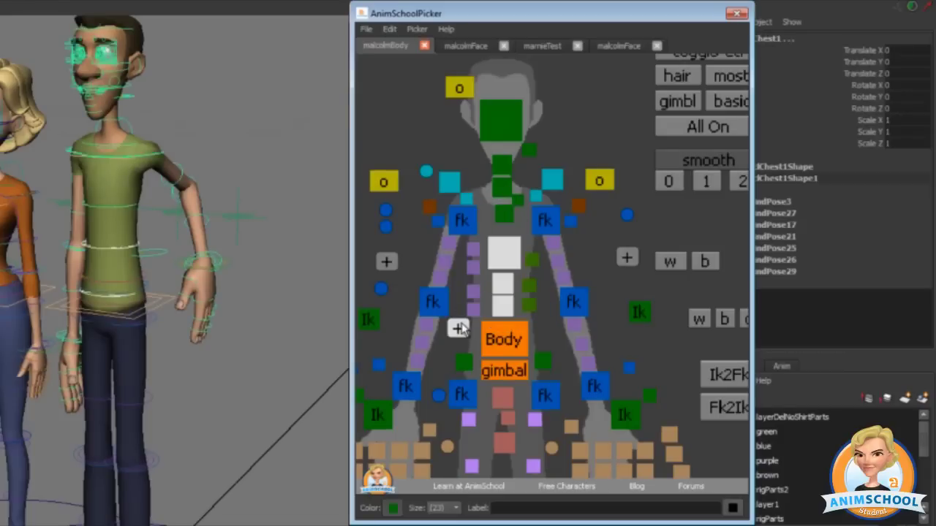
{"action": "left_click", "coordinate": [504, 215]}
{"action": "left_click", "coordinate": [457, 328]}
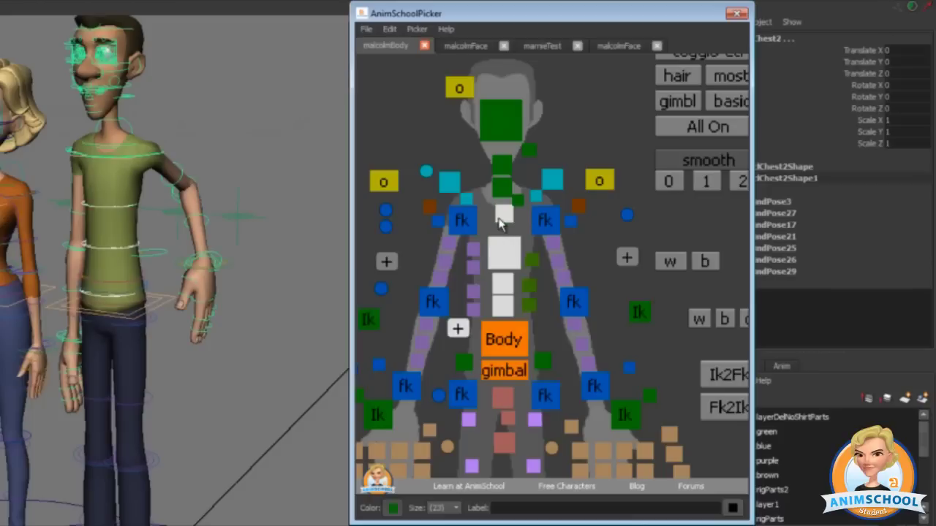
{"action": "right_click", "coordinate": [459, 331]}
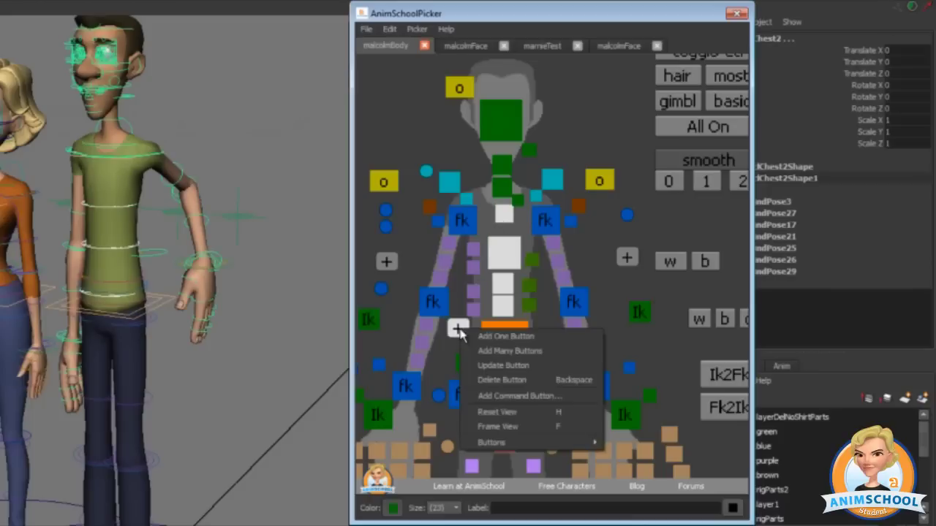
{"action": "left_click", "coordinate": [494, 365]}
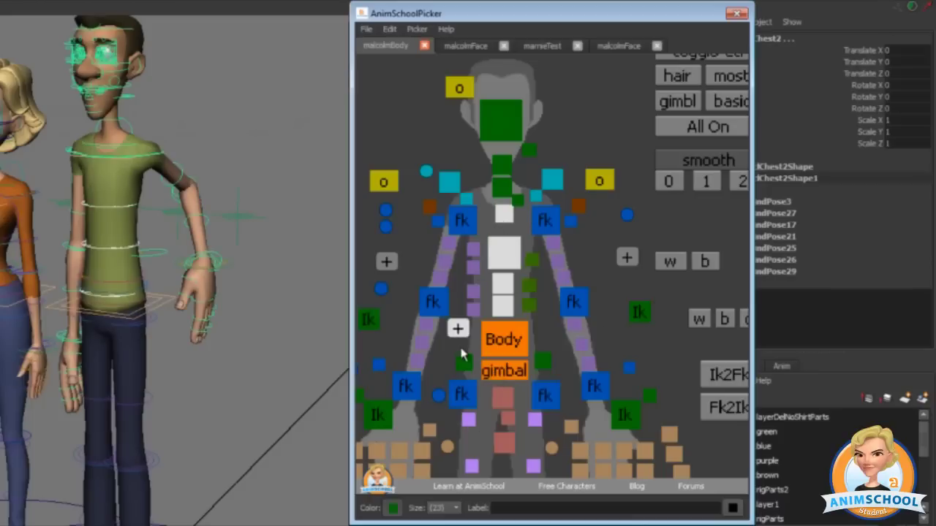
Review the chest and spine buttons belonging to the spine group, and clear the selection
{"action": "mouse_move", "coordinate": [520, 212]}
{"action": "left_mouse_down"}
{"action": "mouse_move", "coordinate": [503, 233]}
{"action": "mouse_move", "coordinate": [511, 229]}
{"action": "mouse_move", "coordinate": [491, 236]}
{"action": "left_mouse_up"}
{"action": "mouse_move", "coordinate": [458, 326]}
{"action": "left_mouse_down"}
{"action": "mouse_move", "coordinate": [430, 331]}
{"action": "mouse_move", "coordinate": [461, 327]}
{"action": "left_mouse_up"}
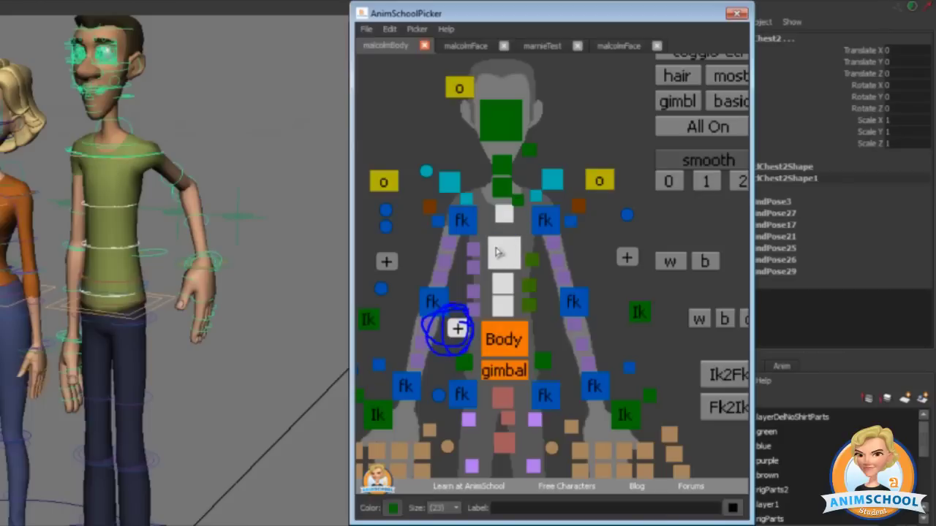
{"action": "left_click", "coordinate": [502, 218]}
{"action": "left_click", "coordinate": [437, 161]}
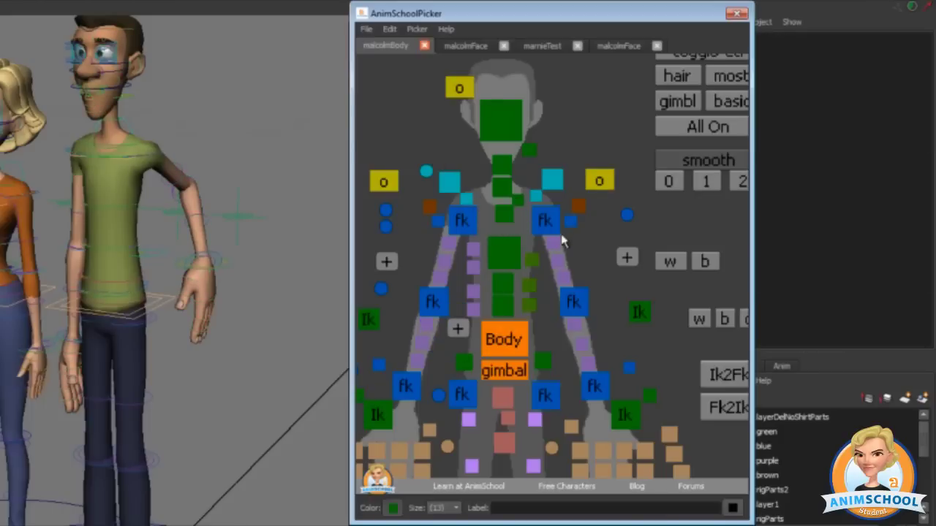
Box-select the finger buttons of both of Malcolm's hands and clear the selection
{"action": "scroll", "coordinate": [568, 234], "scroll_direction": "down", "scroll_amount": 3}
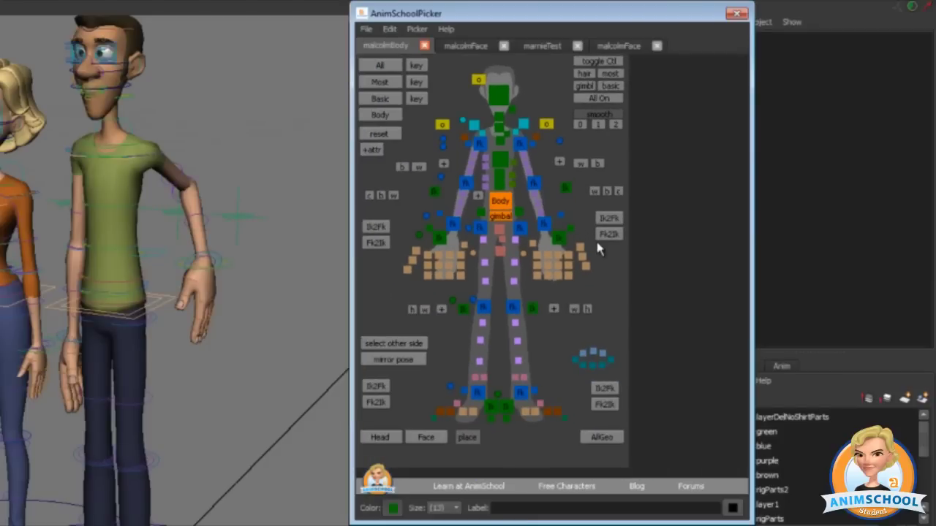
{"action": "left_click_drag", "start_coordinate": [399, 256], "coordinate": [597, 293]}
{"action": "left_click", "coordinate": [598, 294]}
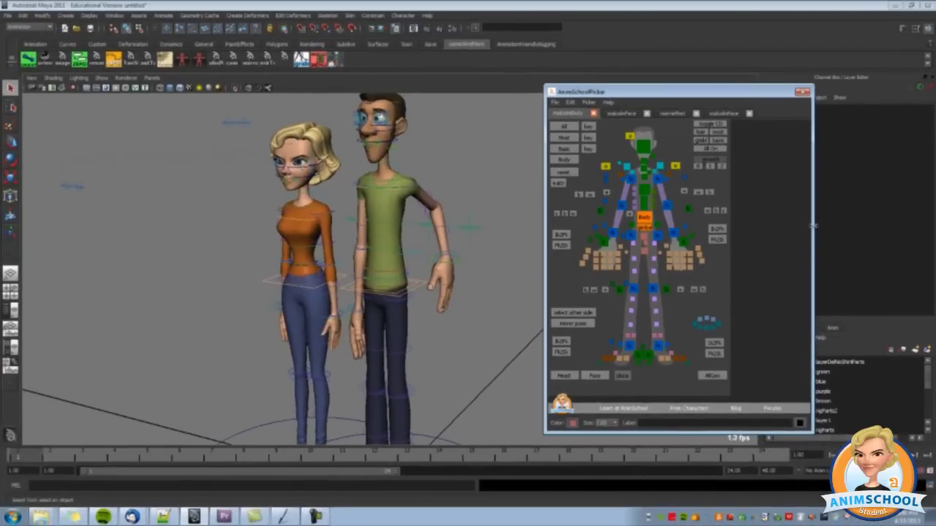
Narrow the picker window to fit the body layout, place it beside the characters, and reframe Malcolm and Marnie in the viewport
{"action": "left_click_drag", "start_coordinate": [812, 225], "coordinate": [734, 225]}
{"action": "left_click_drag", "start_coordinate": [585, 91], "coordinate": [608, 89]}
{"action": "middle_click_drag", "start_coordinate": [368, 241], "coordinate": [399, 273], "text": "alt"}
{"action": "right_click_drag", "start_coordinate": [399, 273], "coordinate": [441, 273], "text": "alt"}
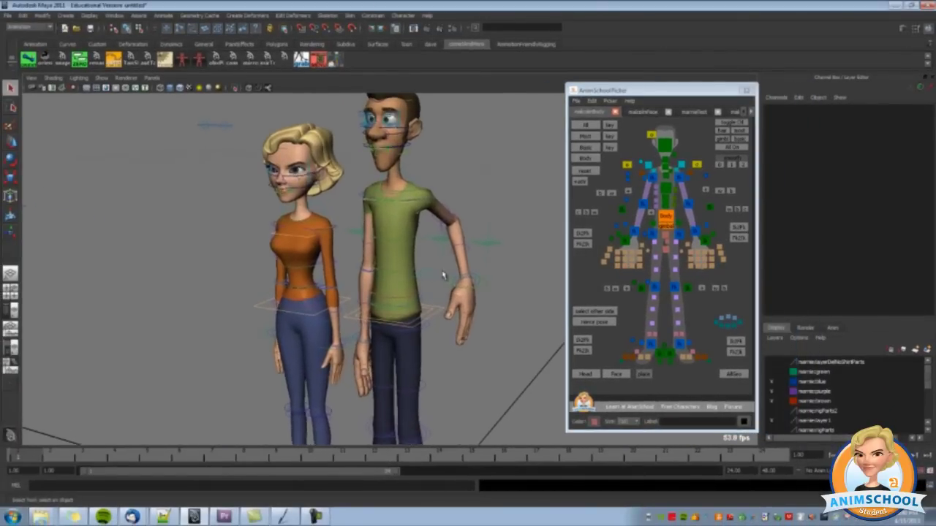
{"action": "middle_click_drag", "start_coordinate": [440, 273], "coordinate": [432, 262], "text": "alt"}
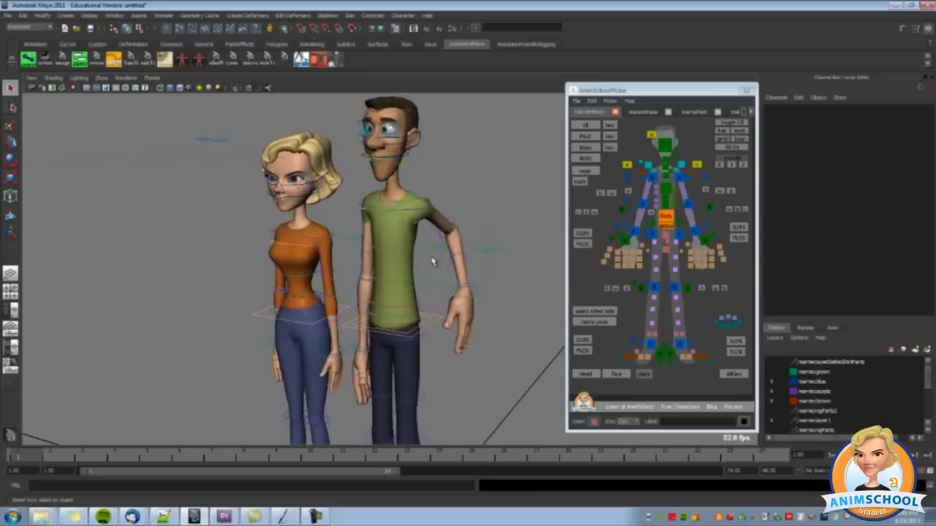